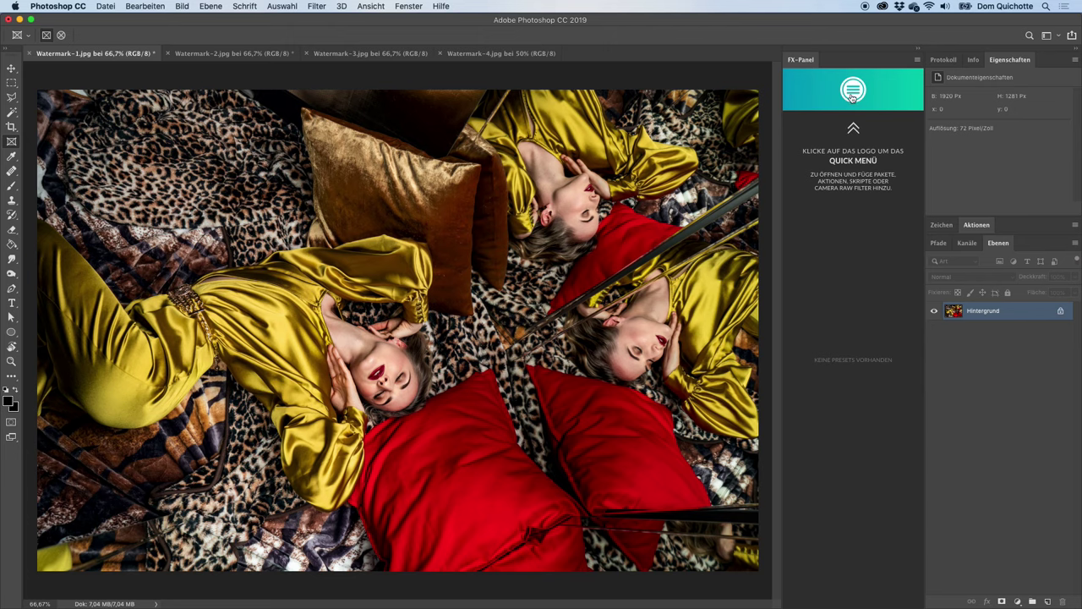
# Install the Copyright & Watermark.fxp bundle into FX-Panel through the PAKET menu
pyautogui.click(852, 95)
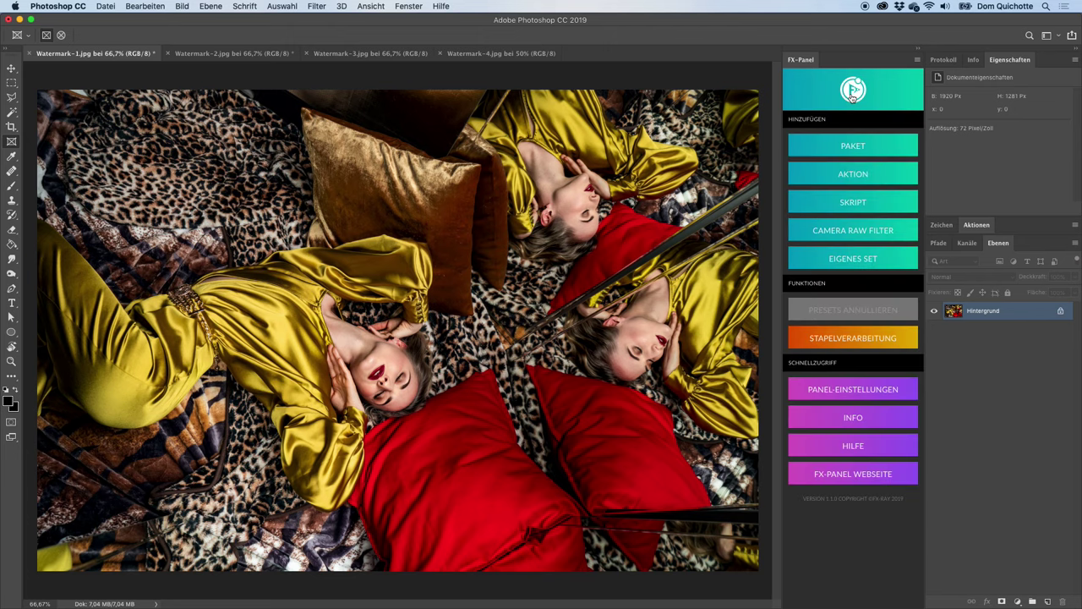
pyautogui.click(854, 150)
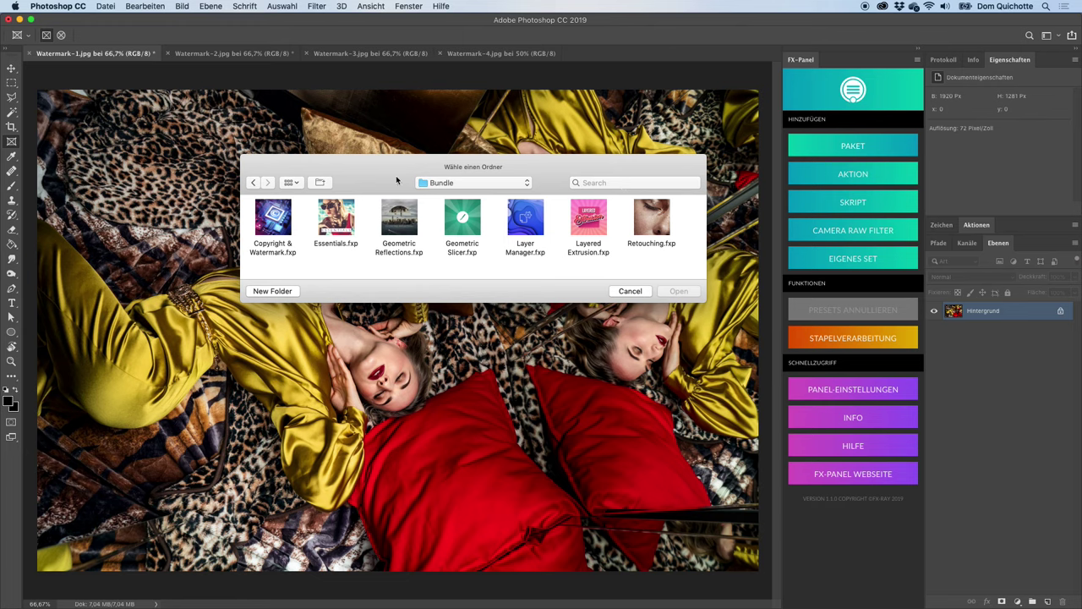
pyautogui.click(288, 235)
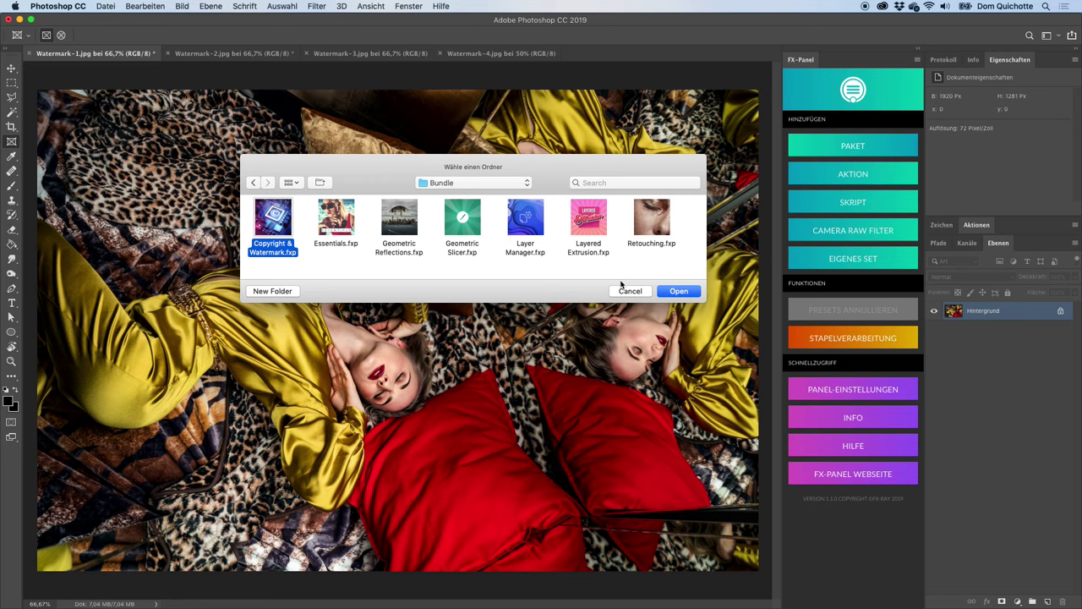
pyautogui.click(679, 291)
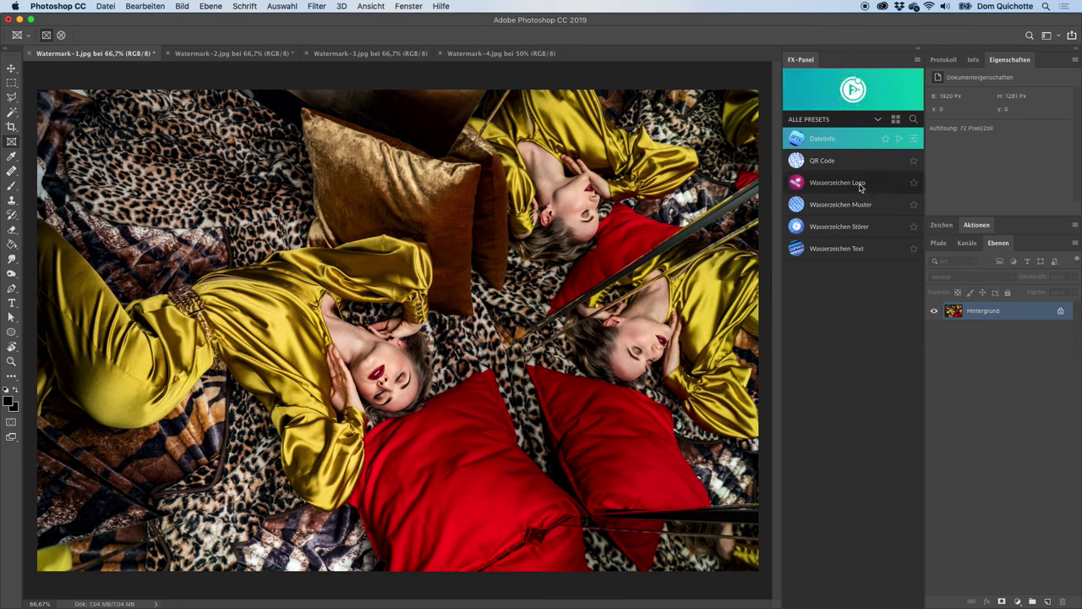
pyautogui.click(895, 119)
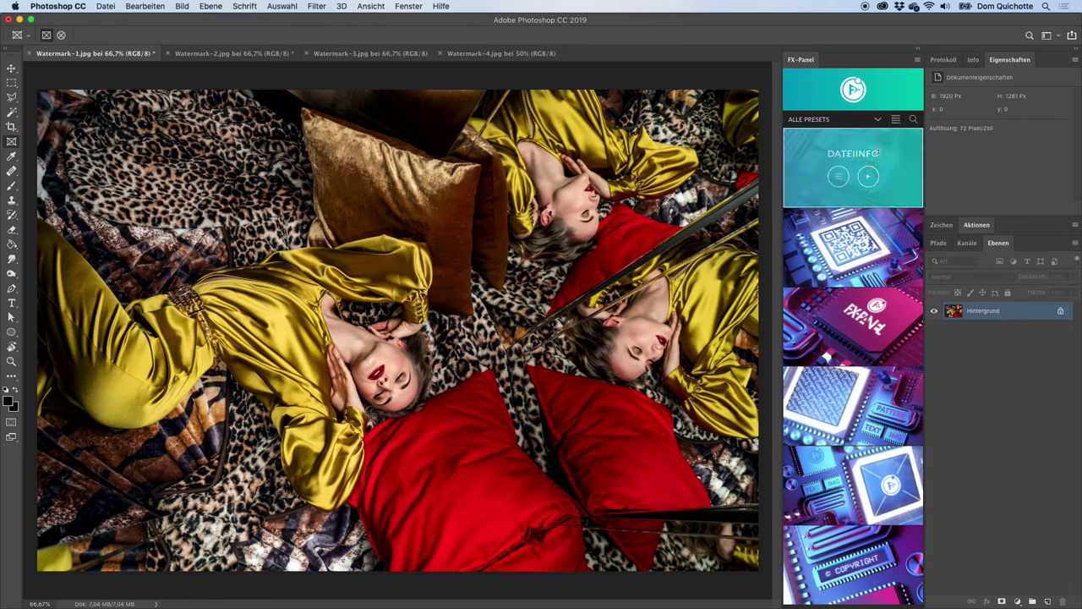
pyautogui.click(898, 119)
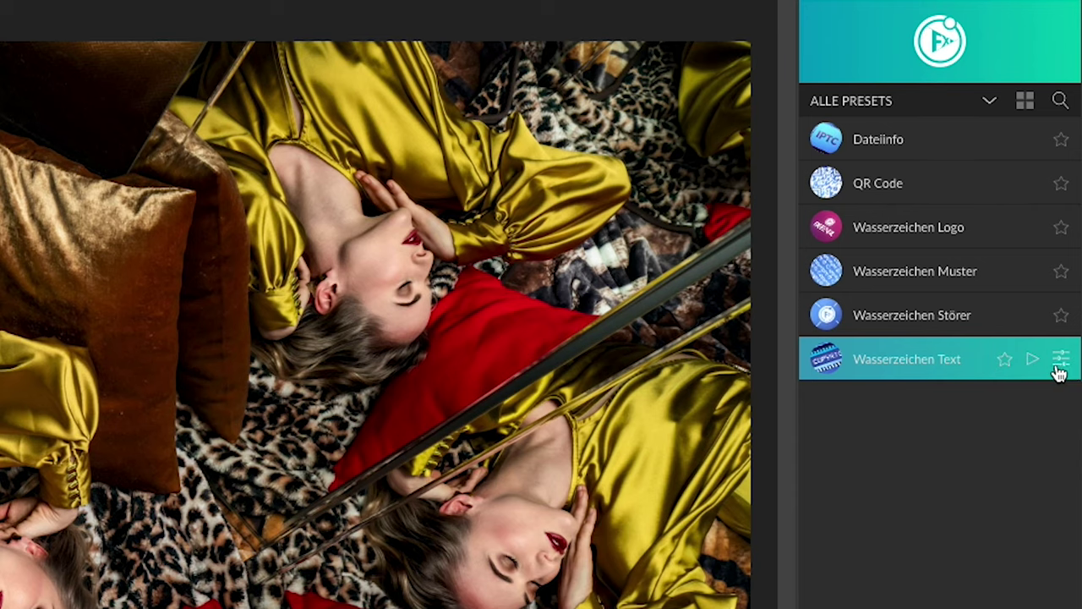
pyautogui.click(1005, 361)
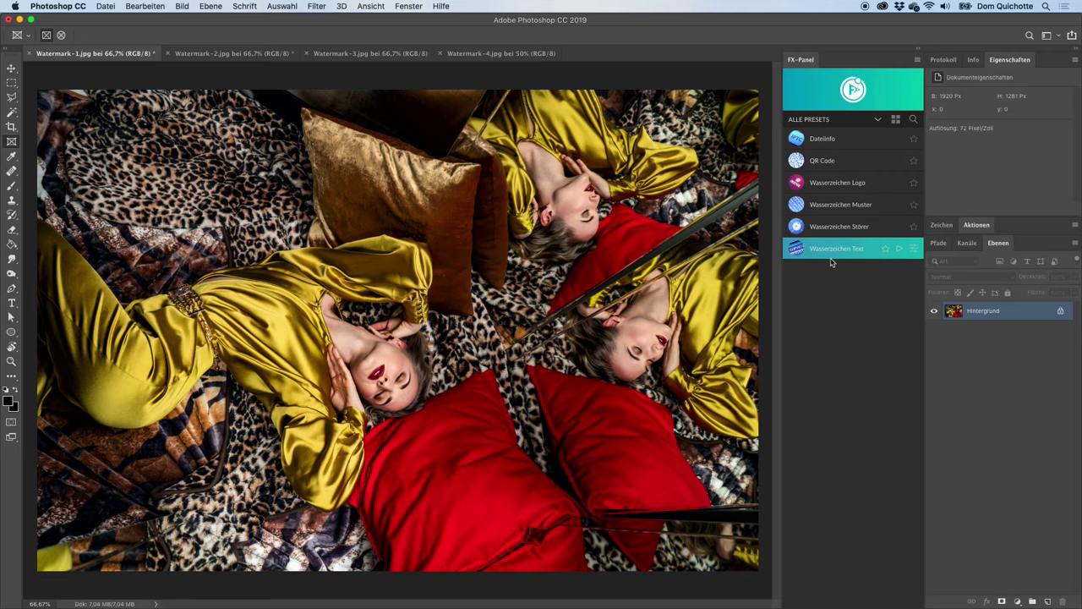
pyautogui.click(899, 250)
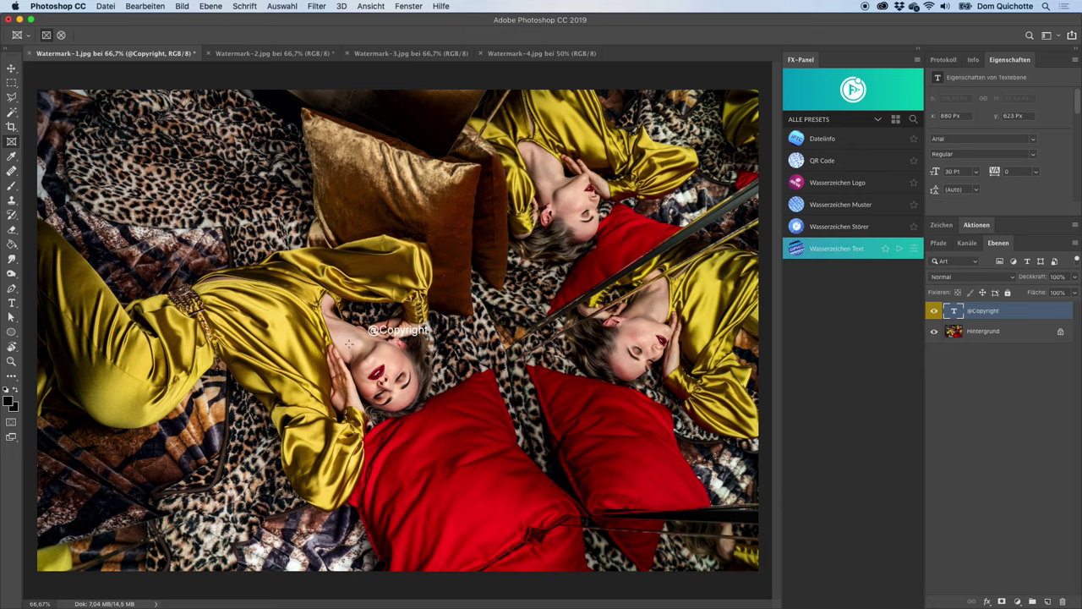
pyautogui.click(914, 255)
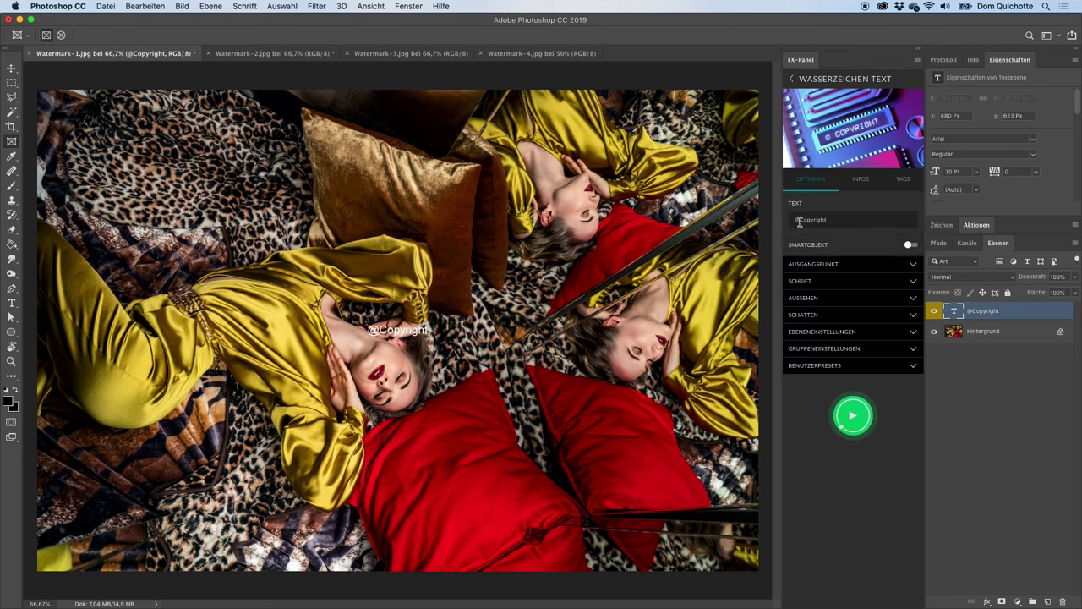
# Change the watermark text to © plus the author's name in ERSETZEN mode and rerun it
pyautogui.moveTo(798, 222); pyautogui.dragTo(877, 226)
pyautogui.write('©DomQuichotte')
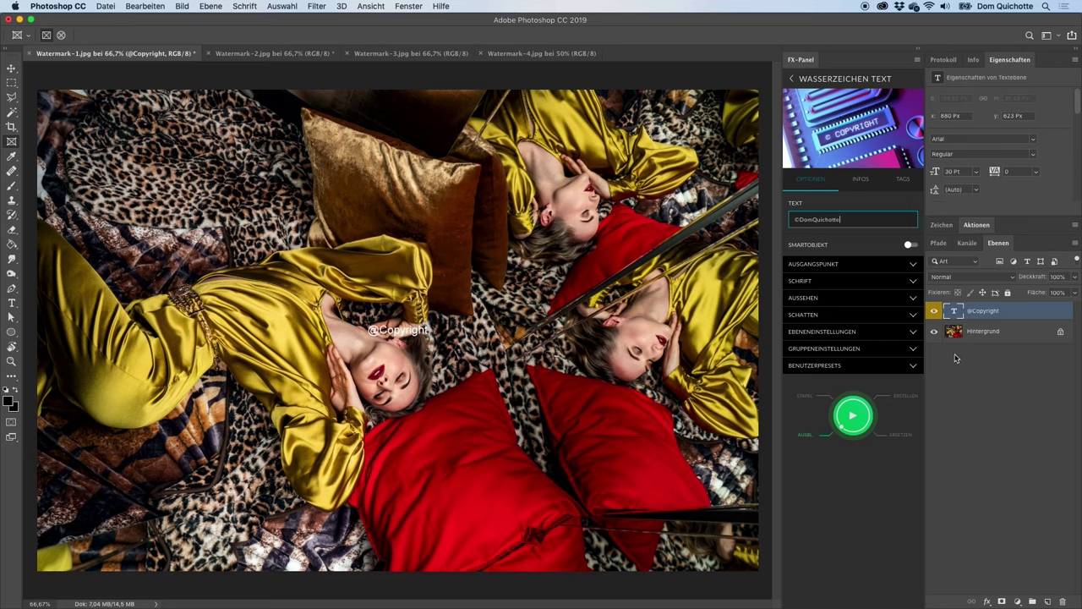
pyautogui.click(896, 435)
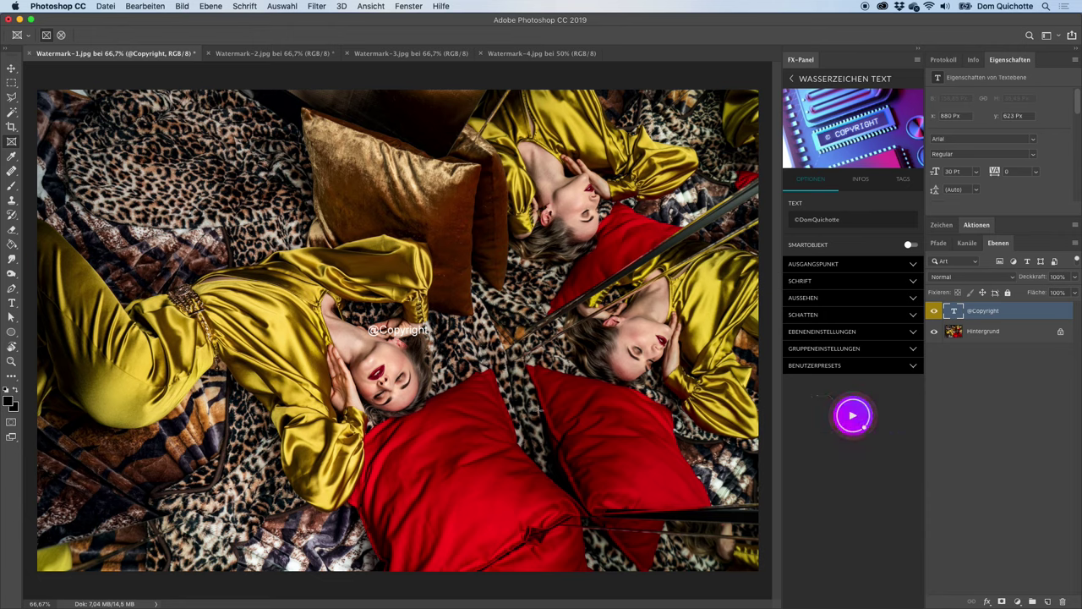
pyautogui.click(857, 417)
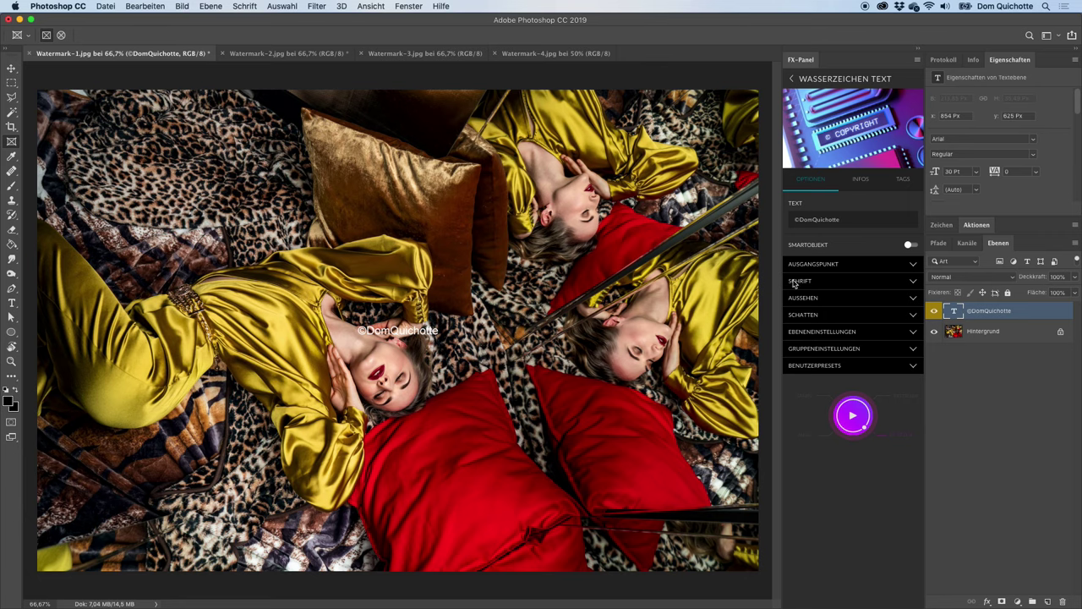
# Briefly expand and collapse the anchor point and font settings sections
pyautogui.click(848, 271)
pyautogui.click(848, 267)
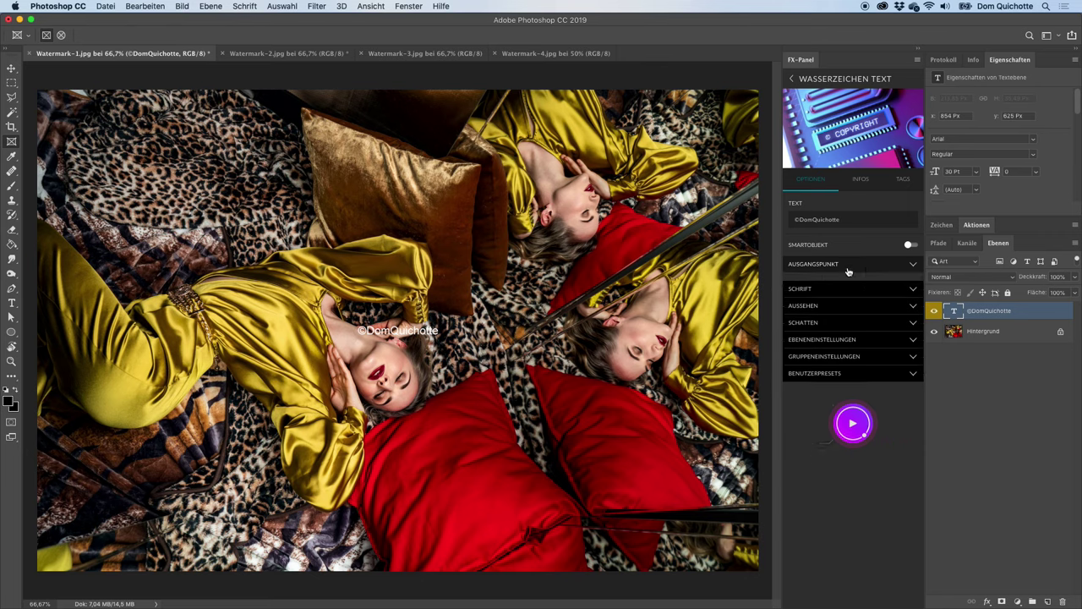
pyautogui.click(851, 282)
pyautogui.click(853, 282)
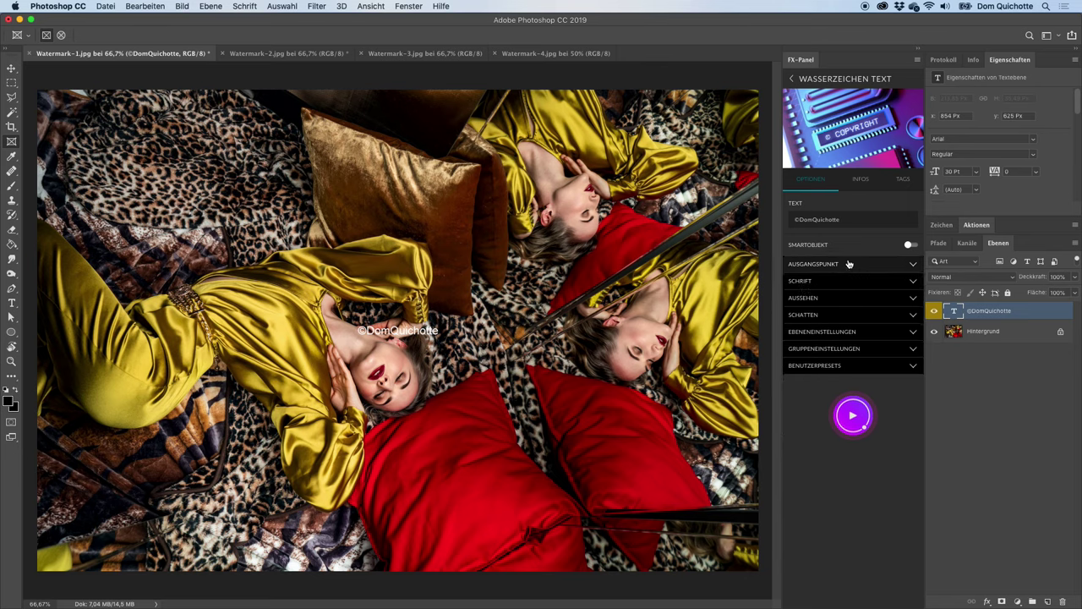
# Try the watermark anchored top-left, then vertical at the top-right
pyautogui.click(849, 265)
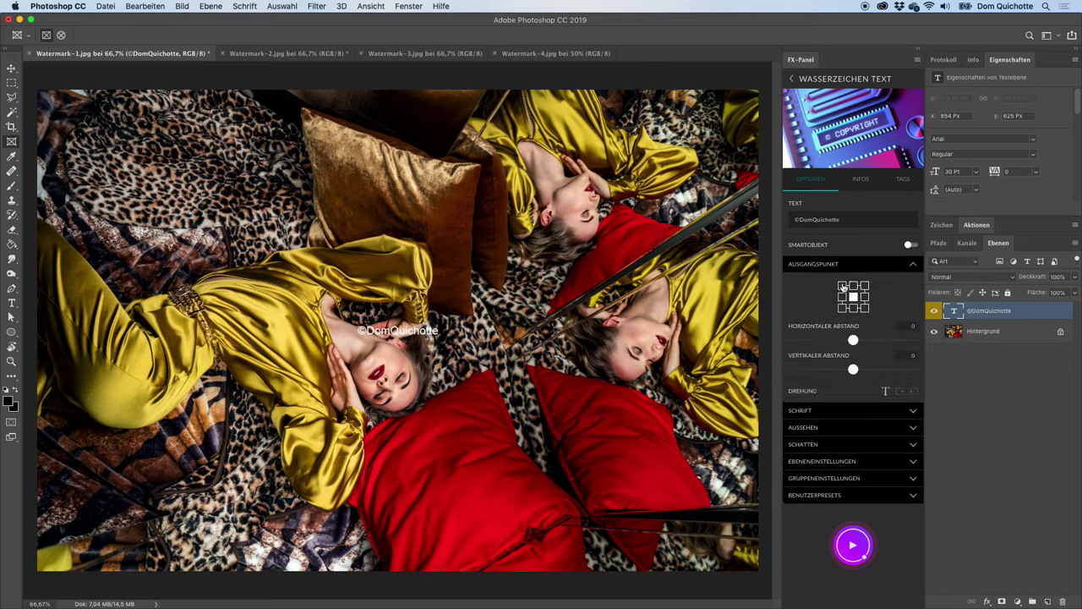
pyautogui.click(842, 286)
pyautogui.click(852, 545)
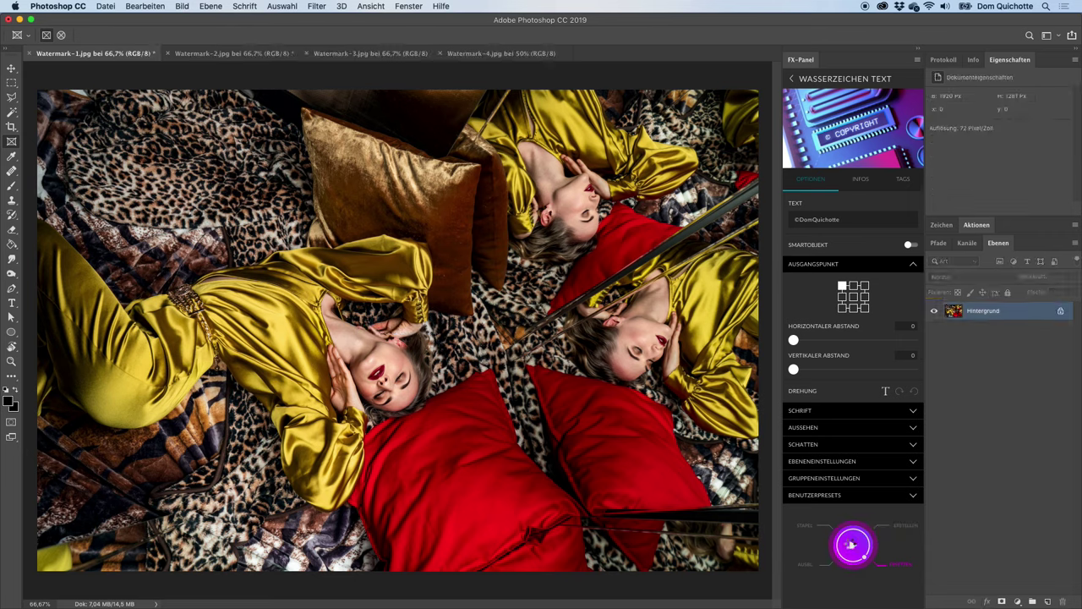
pyautogui.click(865, 287)
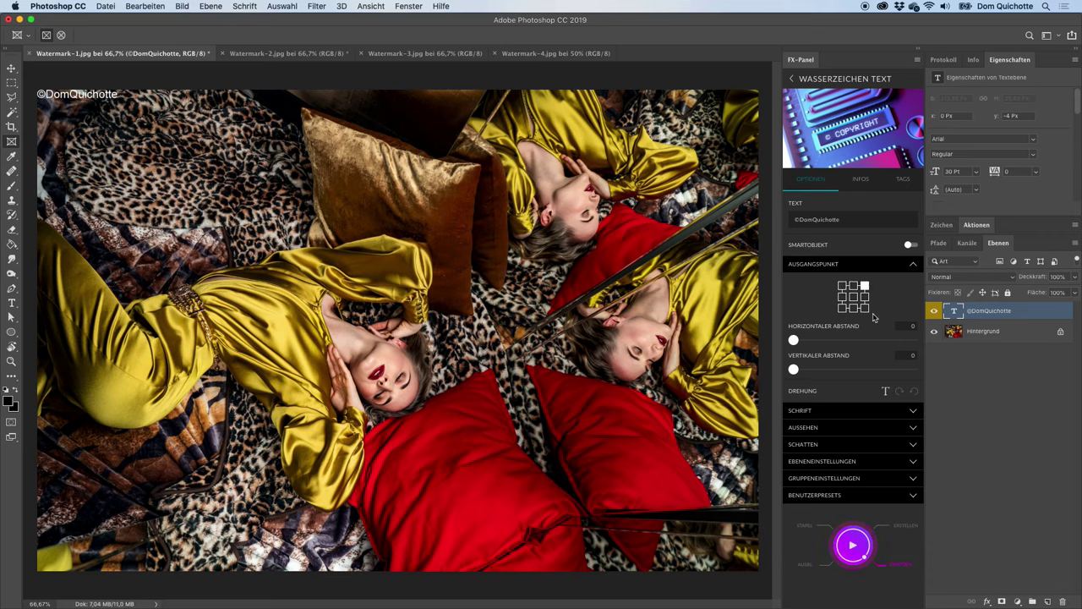
pyautogui.click(899, 390)
pyautogui.click(853, 545)
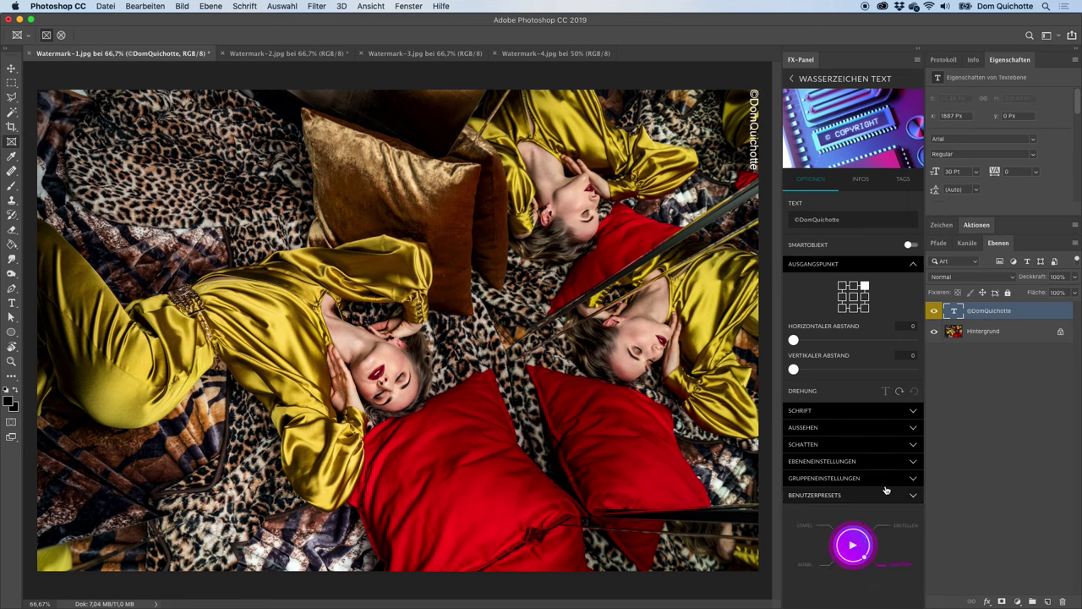
# Inset the watermark by 54 and 30, then return it centred and horizontal
pyautogui.moveTo(793, 340); pyautogui.dragTo(799, 370)
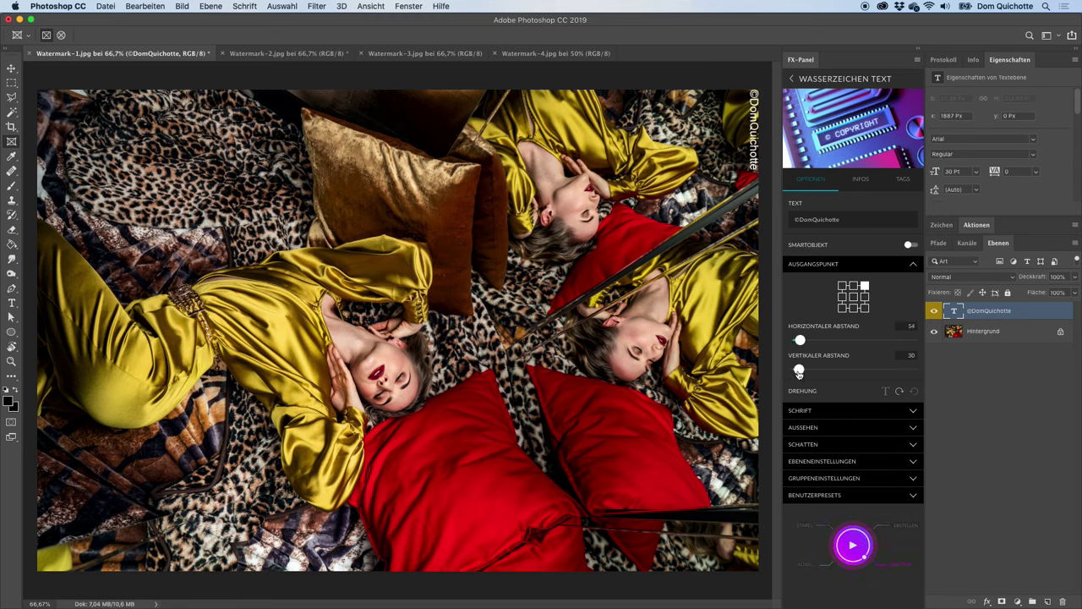
pyautogui.click(868, 553)
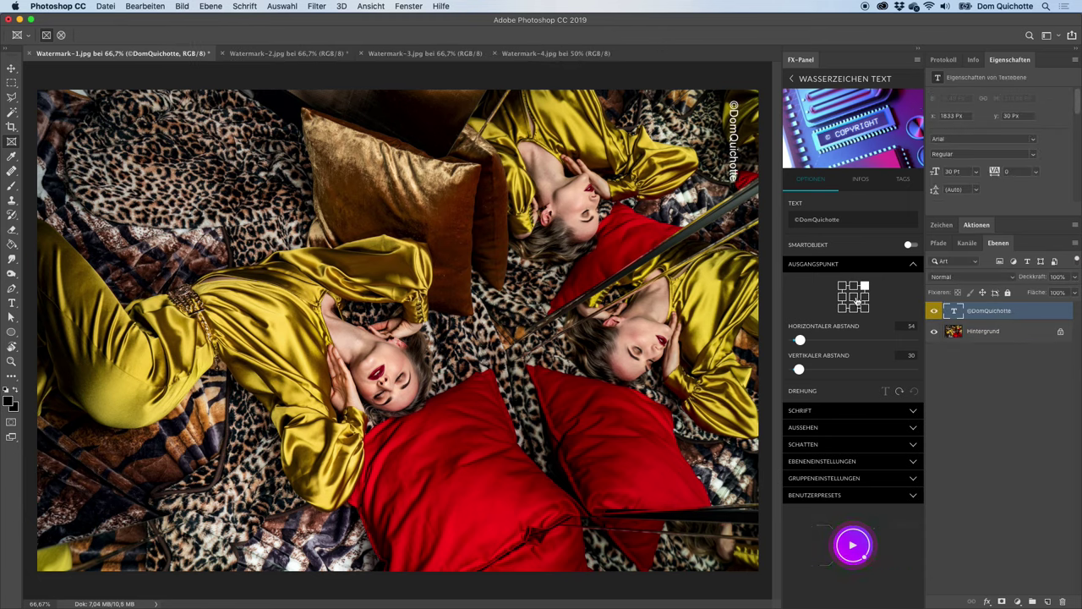
pyautogui.click(855, 298)
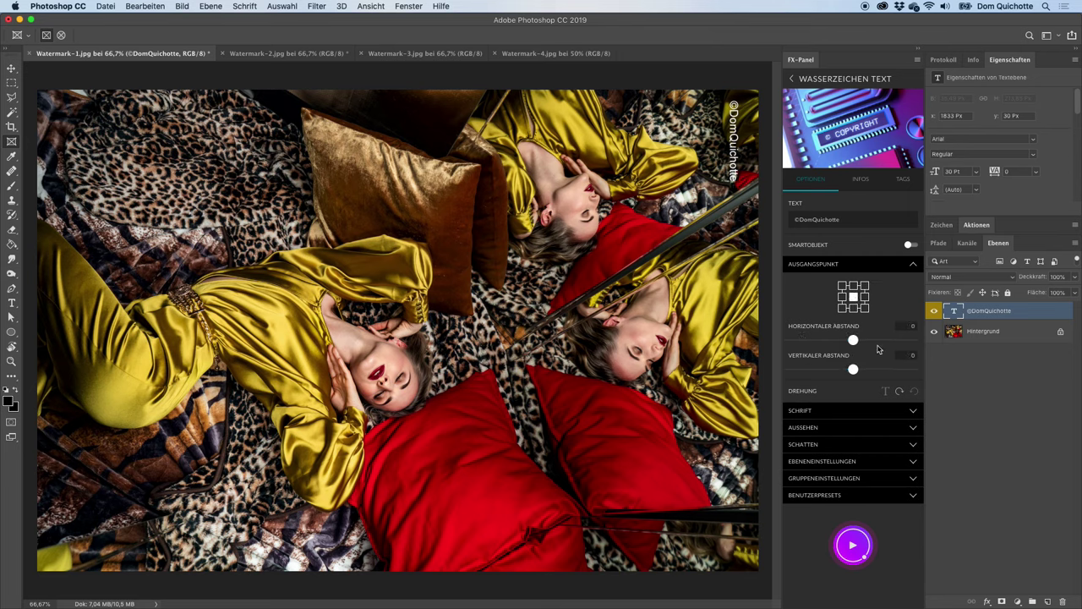
pyautogui.moveTo(853, 545)
pyautogui.click(863, 554)
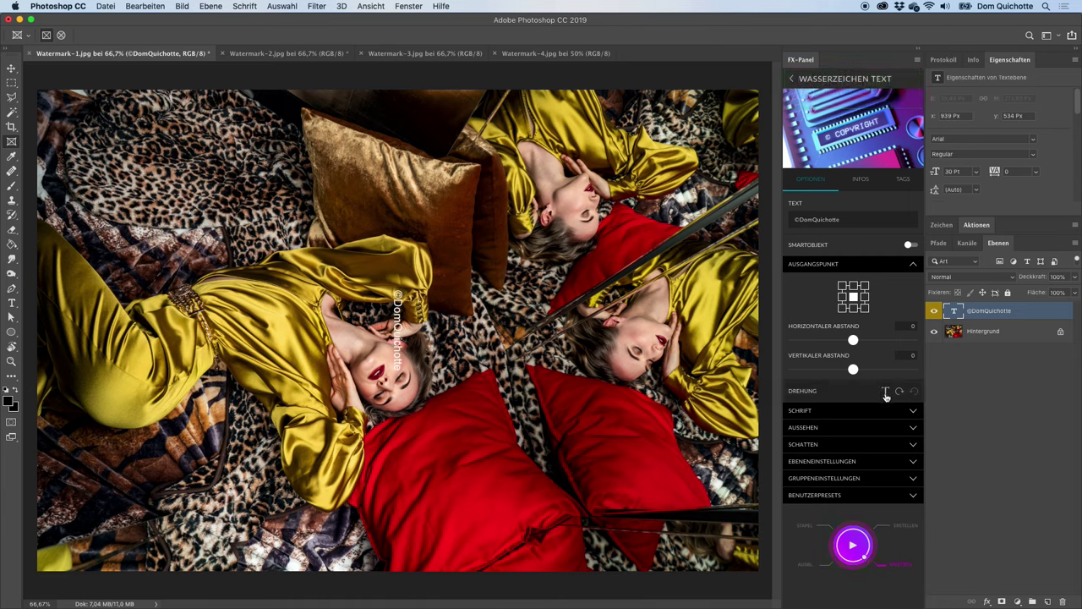
pyautogui.click(858, 545)
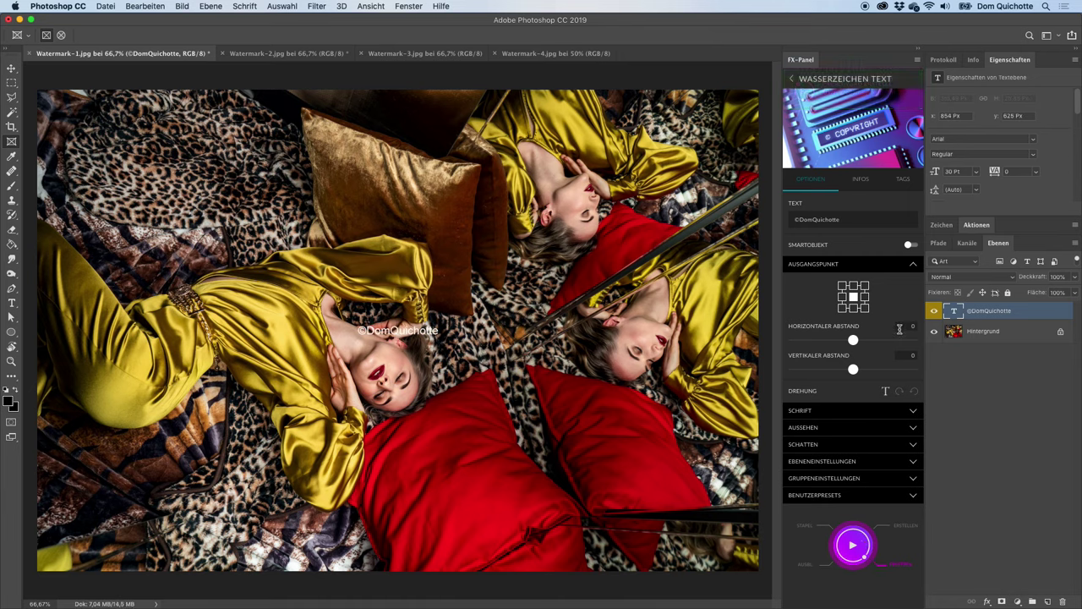
pyautogui.click(864, 266)
# Set the watermark font to Lato with the Bold style
pyautogui.click(829, 284)
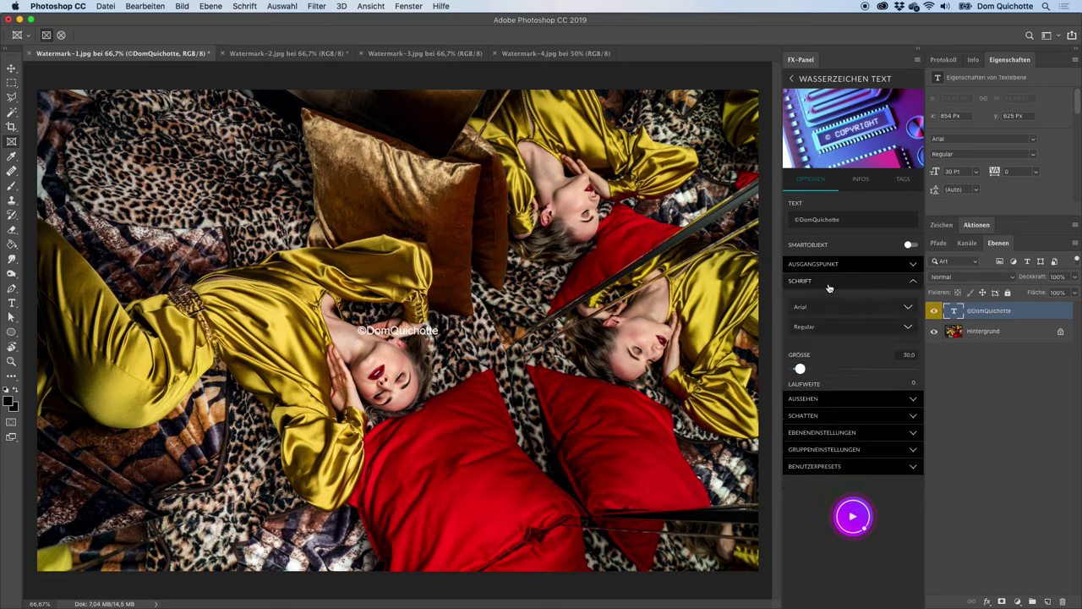
pyautogui.click(850, 314)
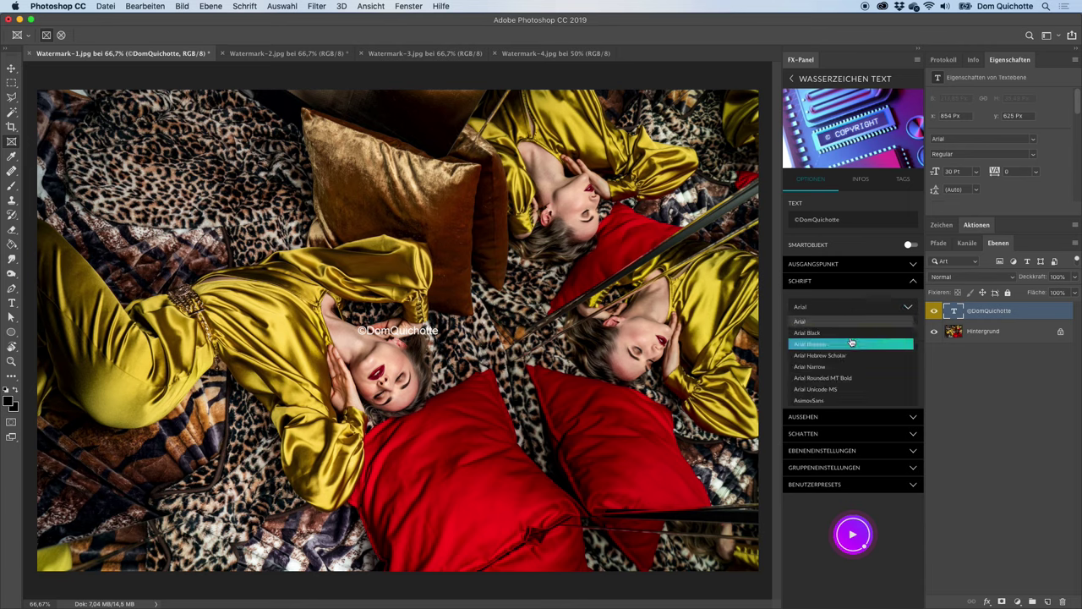
pyautogui.scroll(-10, 851, 361)
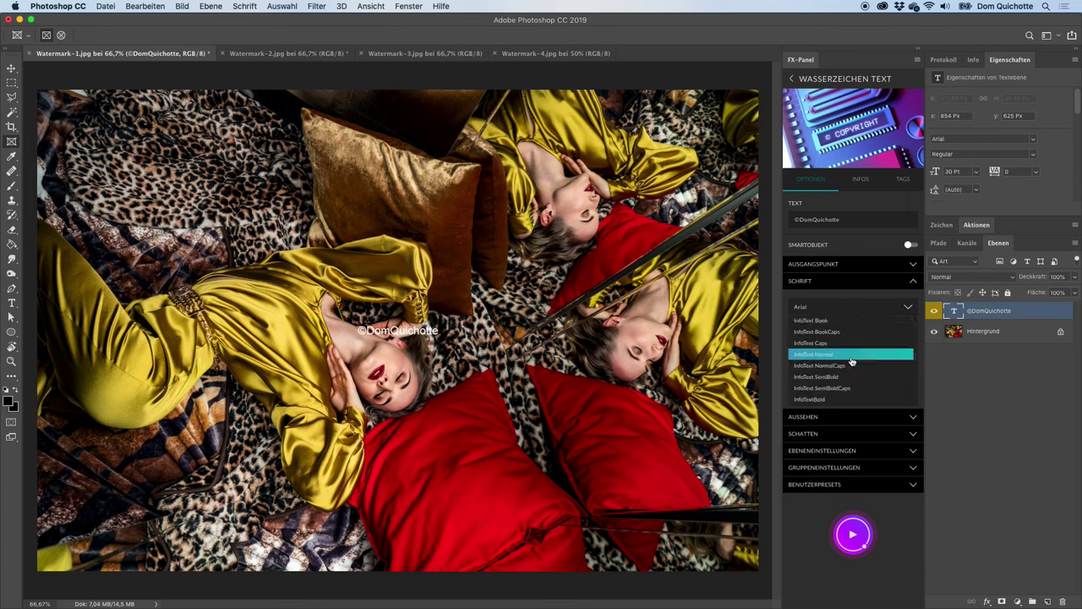
pyautogui.scroll(-3, 851, 355)
pyautogui.click(852, 325)
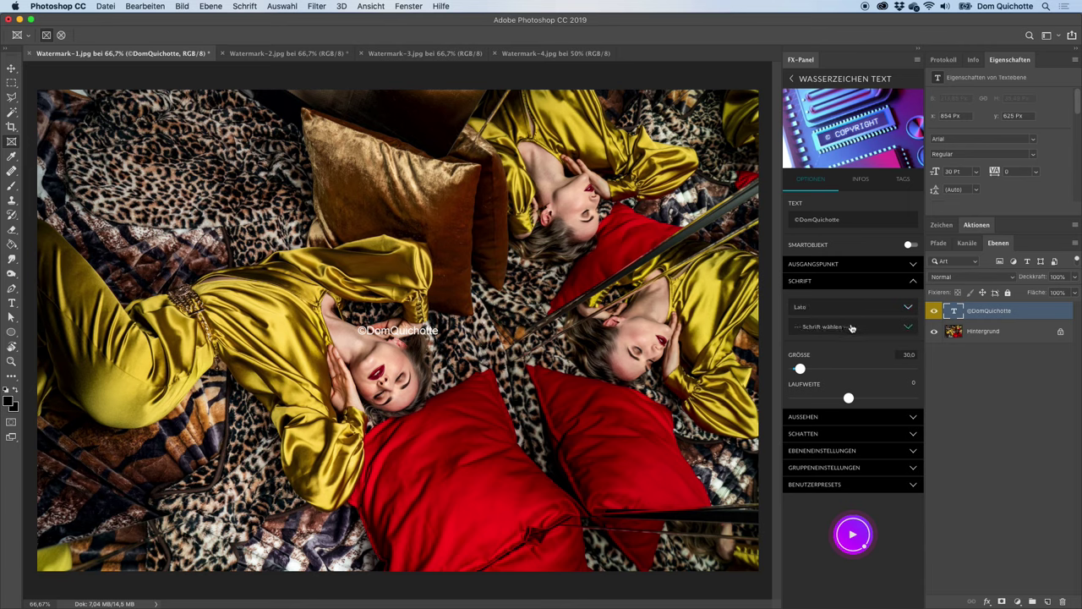
pyautogui.click(857, 327)
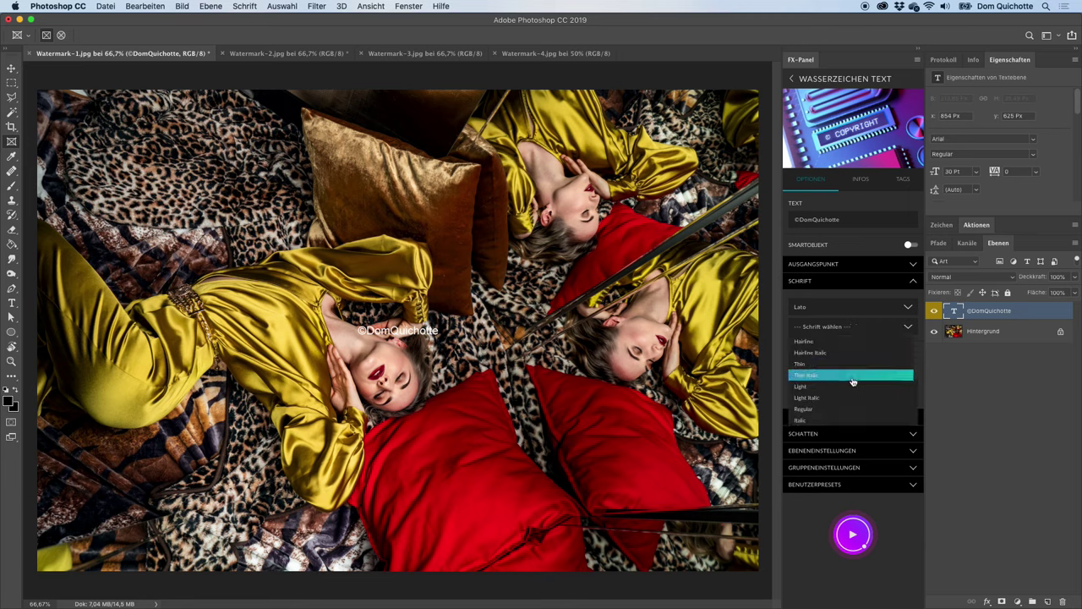
pyautogui.scroll(-2, 850, 388)
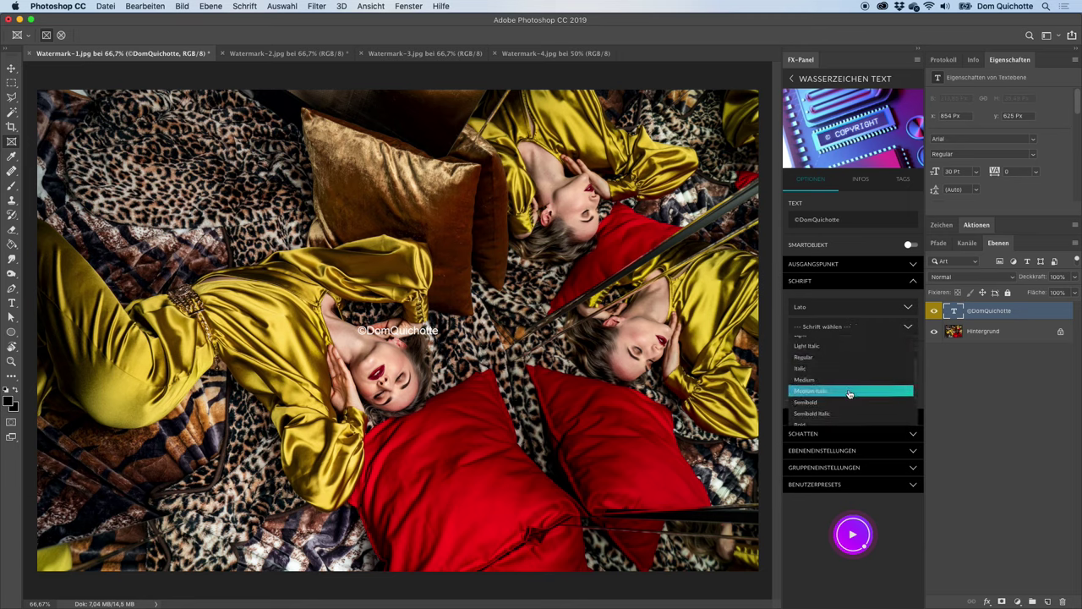
pyautogui.scroll(-2, 845, 393)
pyautogui.click(834, 408)
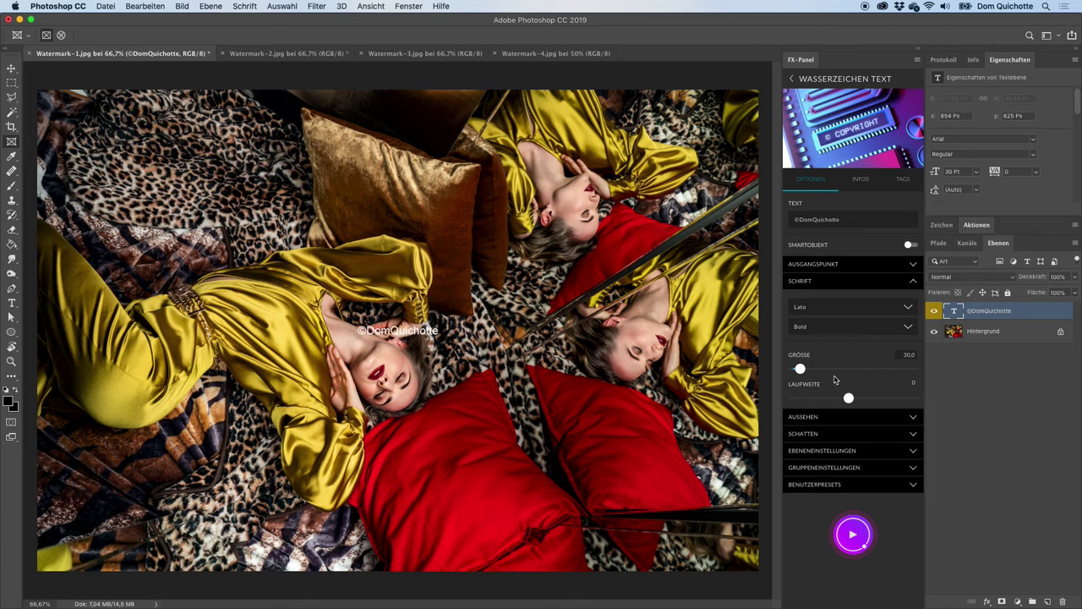
# Rerun the watermark at size 52.5, then with letter spacing 10
pyautogui.moveTo(803, 376); pyautogui.dragTo(808, 382)
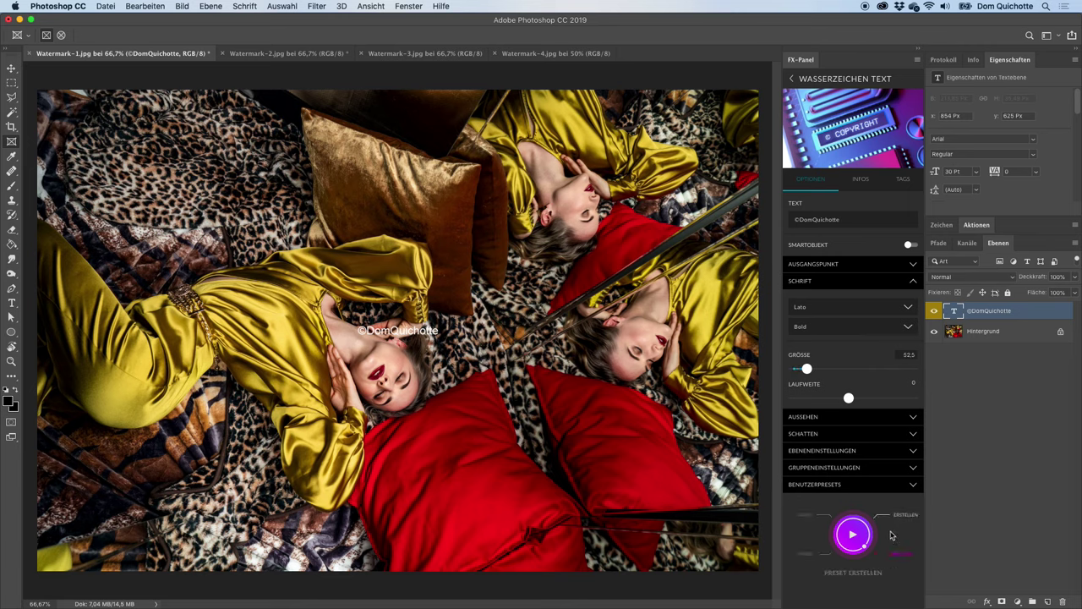
pyautogui.click(855, 535)
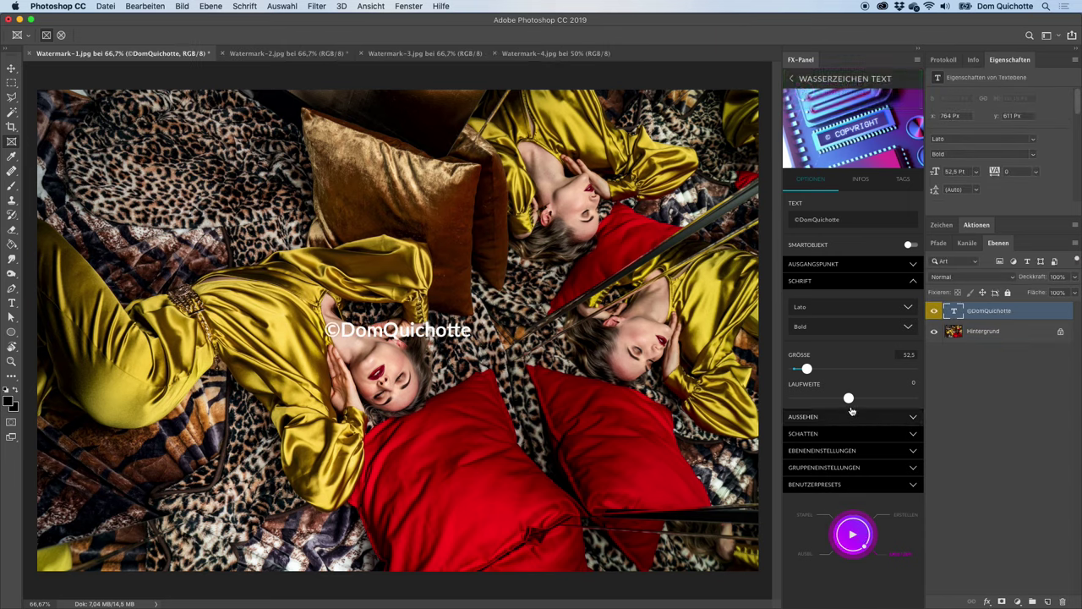
pyautogui.moveTo(847, 397); pyautogui.dragTo(866, 397)
pyautogui.click(858, 531)
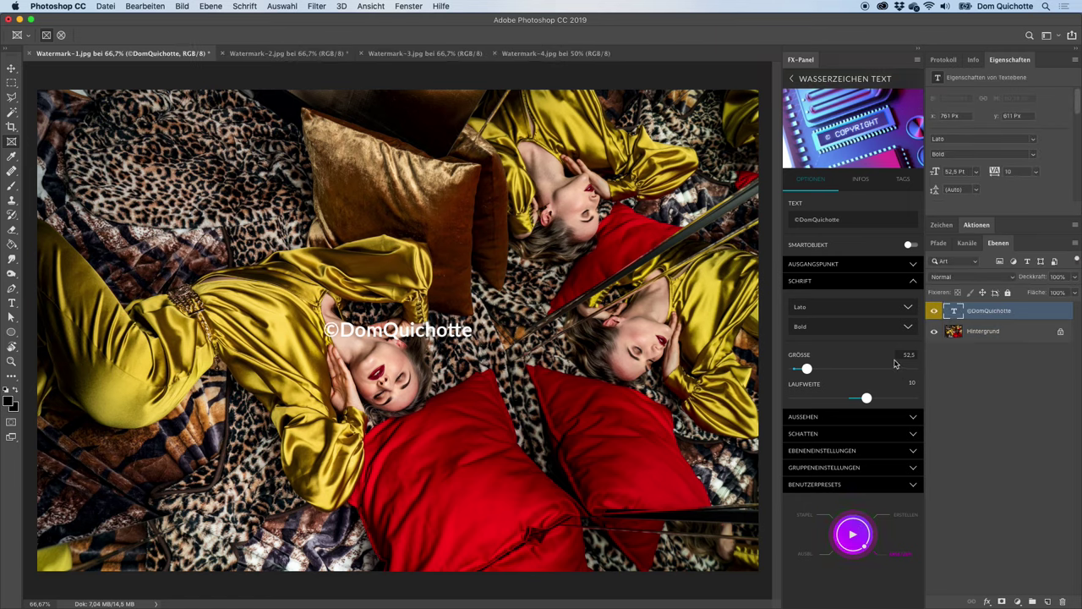
pyautogui.click(848, 282)
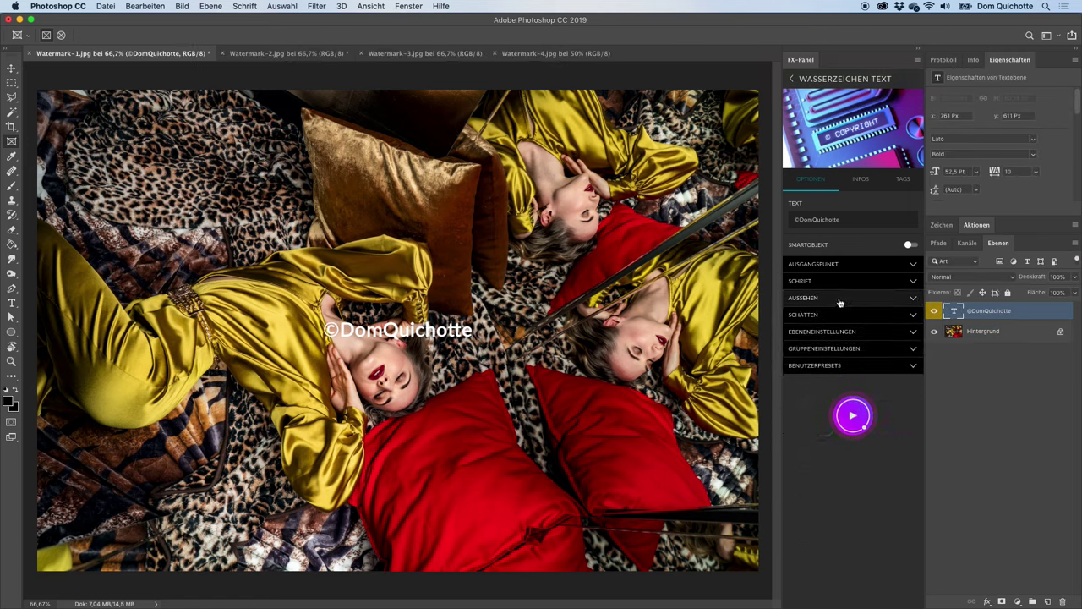
# Set Aussehen's Deckkraft to 80 and rerun the watermark
pyautogui.click(834, 303)
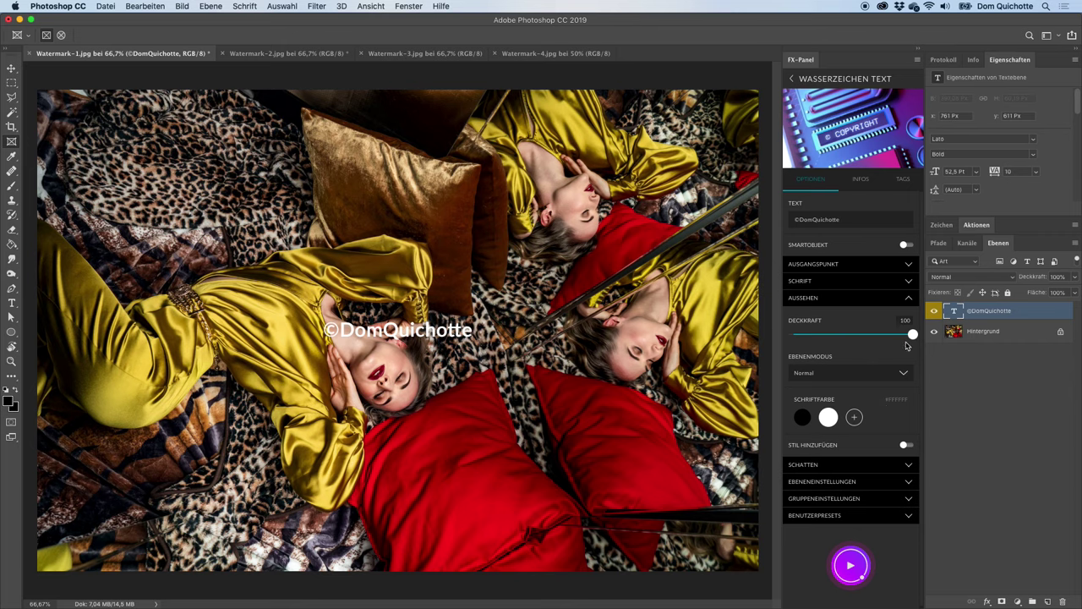
pyautogui.moveTo(913, 335); pyautogui.dragTo(885, 346)
pyautogui.click(854, 566)
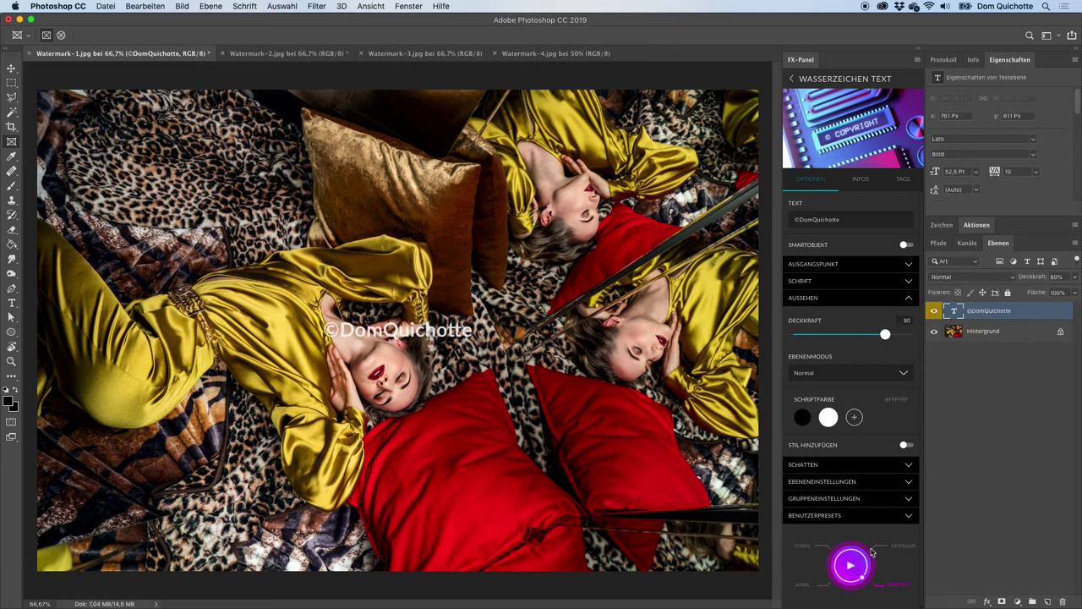
pyautogui.click(839, 299)
# Enable the watermark's drop shadow with opacity 80 and size 20, then rerun it
pyautogui.click(849, 315)
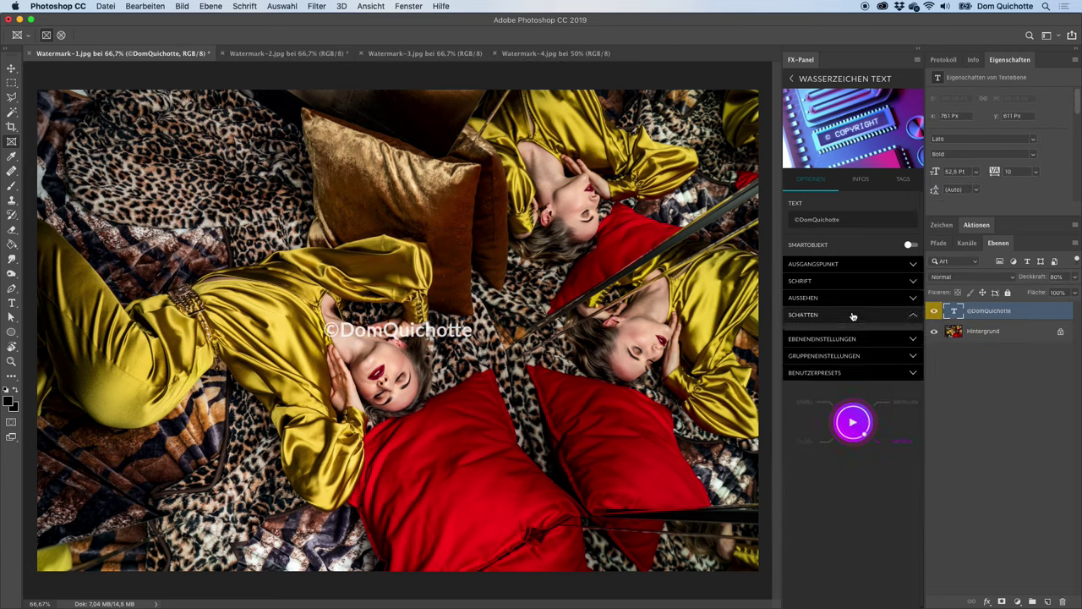
pyautogui.click(846, 342)
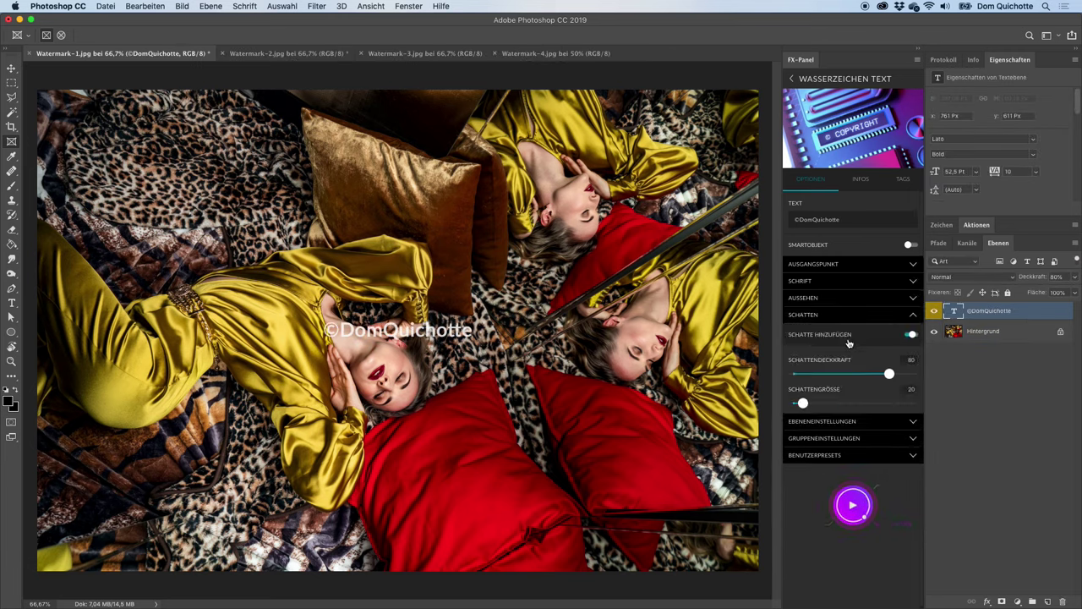
pyautogui.click(852, 505)
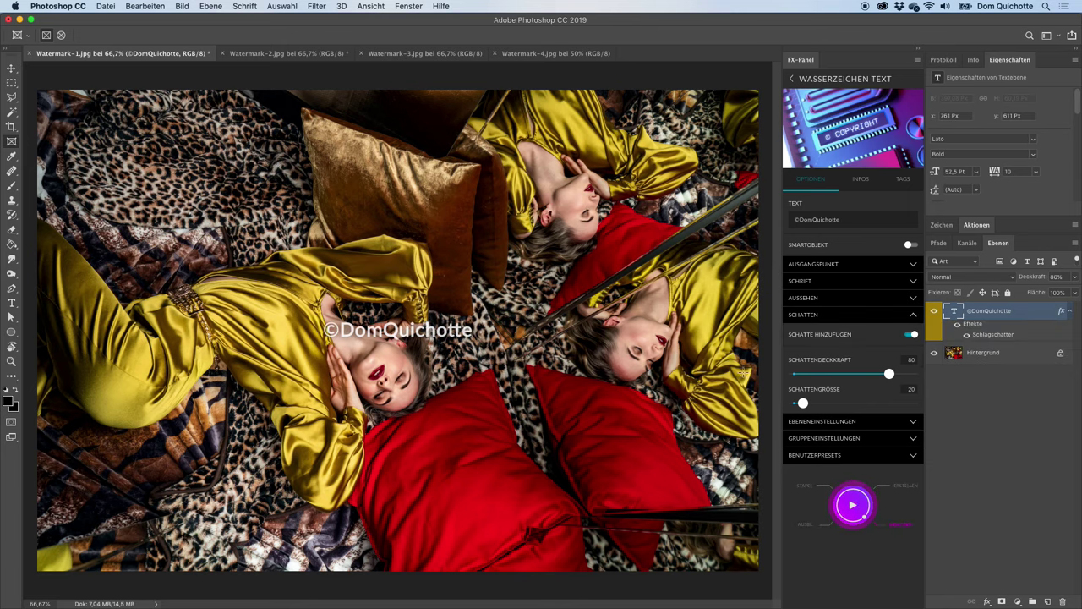
pyautogui.click(807, 317)
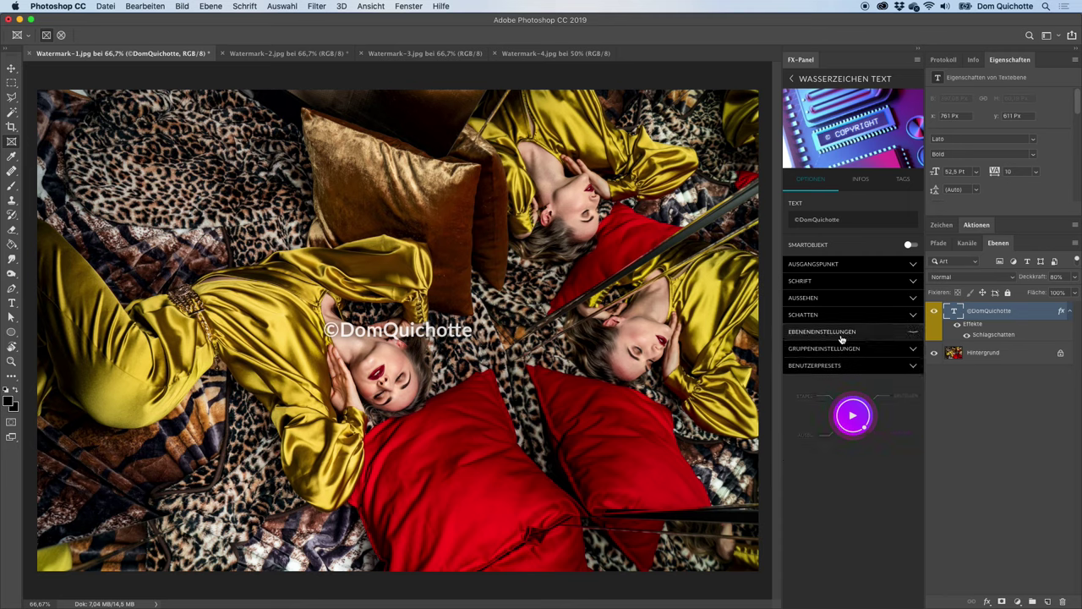
# Review the Ebeneneinstellungen and Gruppeneinstellungen sections without changing the watermark
pyautogui.click(841, 333)
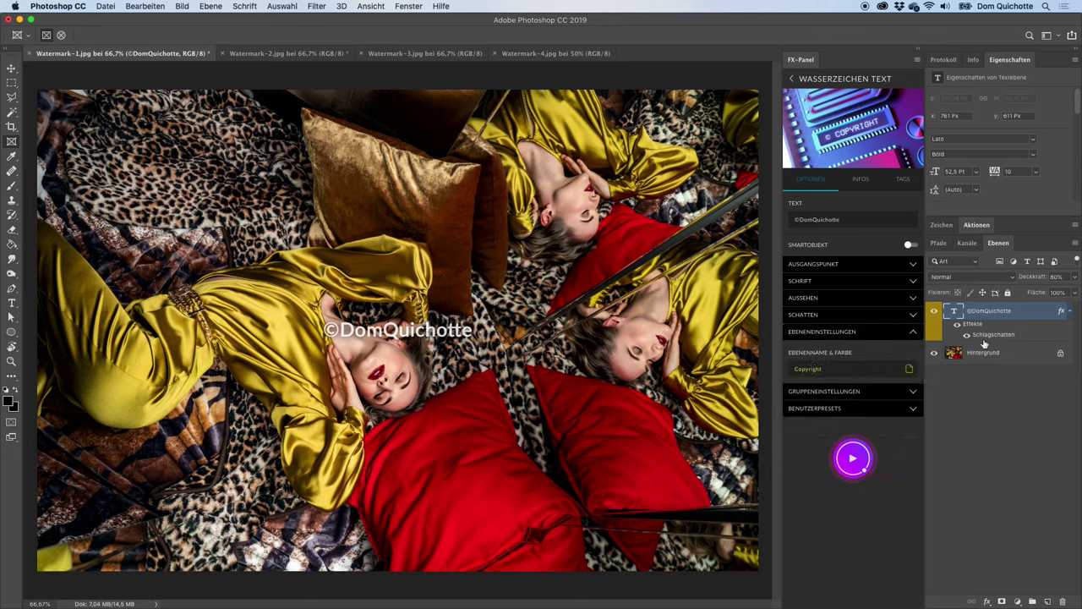
pyautogui.click(875, 332)
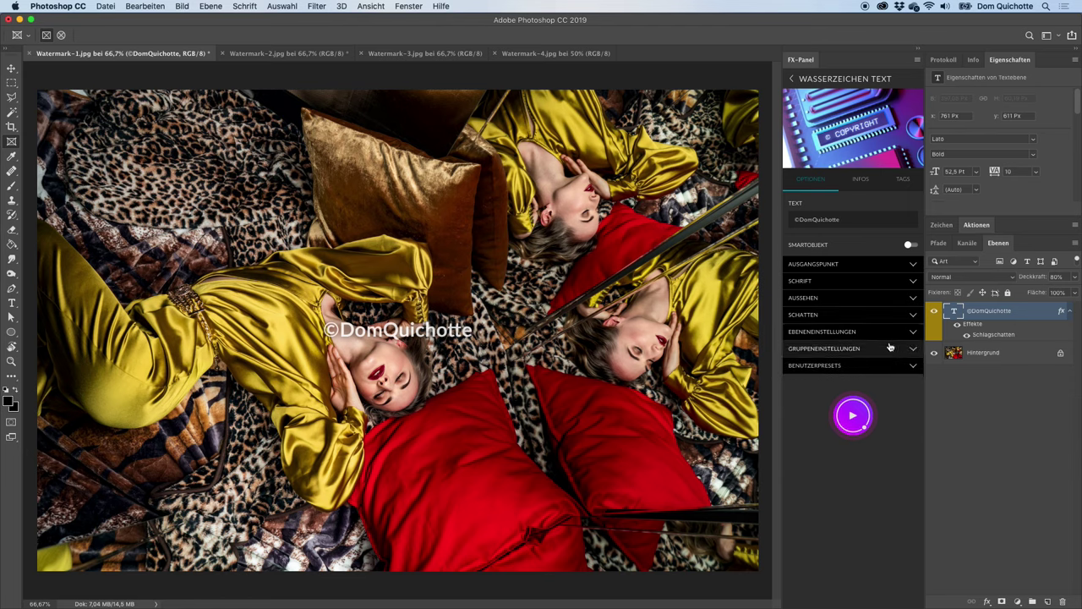
pyautogui.click(880, 349)
pyautogui.click(892, 386)
pyautogui.click(871, 385)
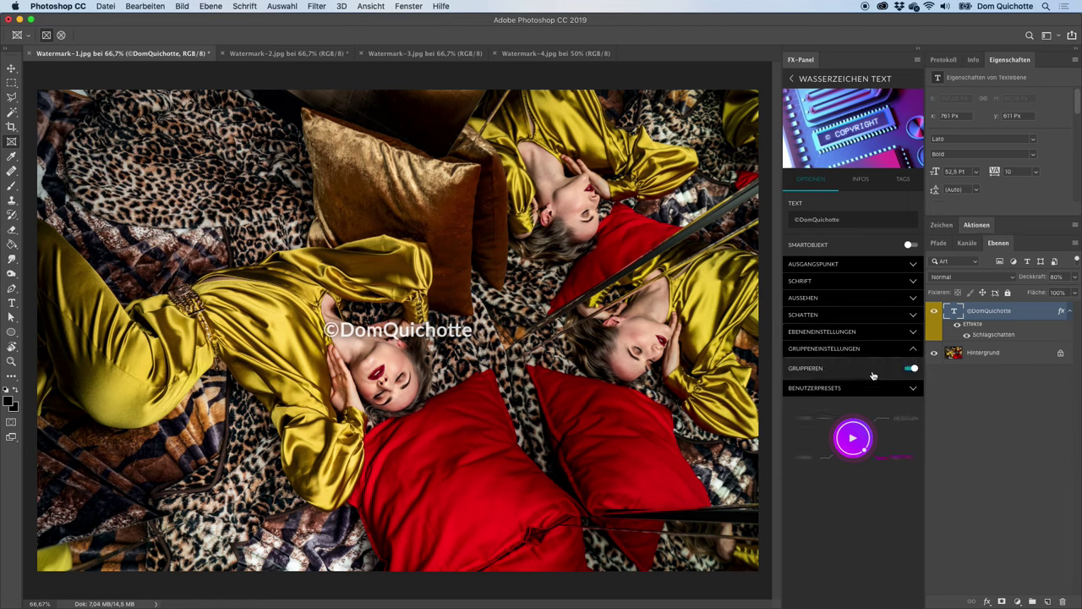
pyautogui.click(879, 350)
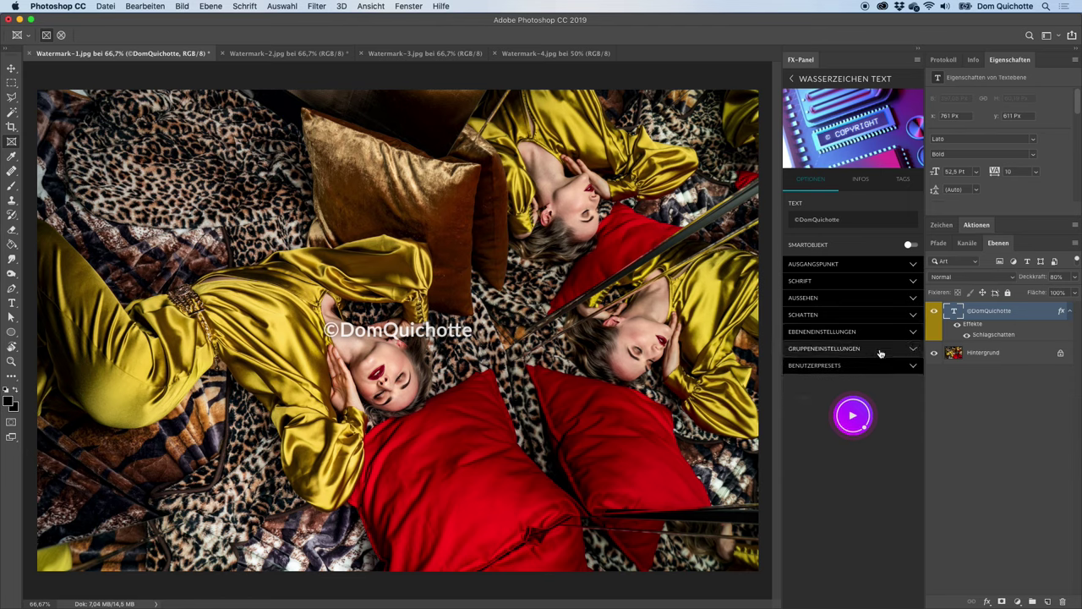
pyautogui.click(872, 264)
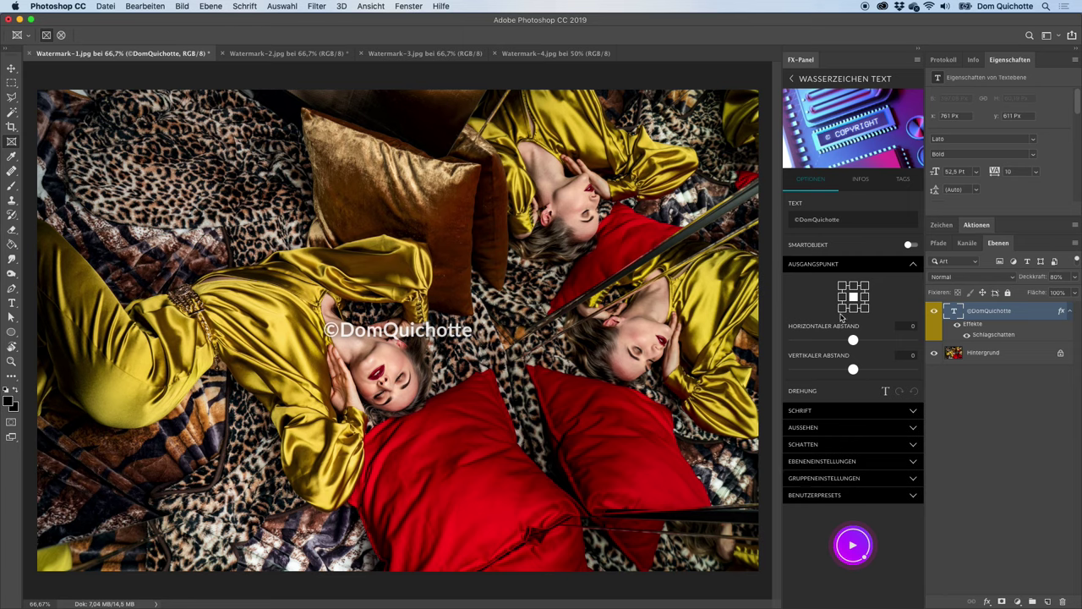
# Anchor the watermark bottom-left with horizontal and vertical offsets of 10, then rerun it
pyautogui.click(842, 307)
pyautogui.click(906, 326)
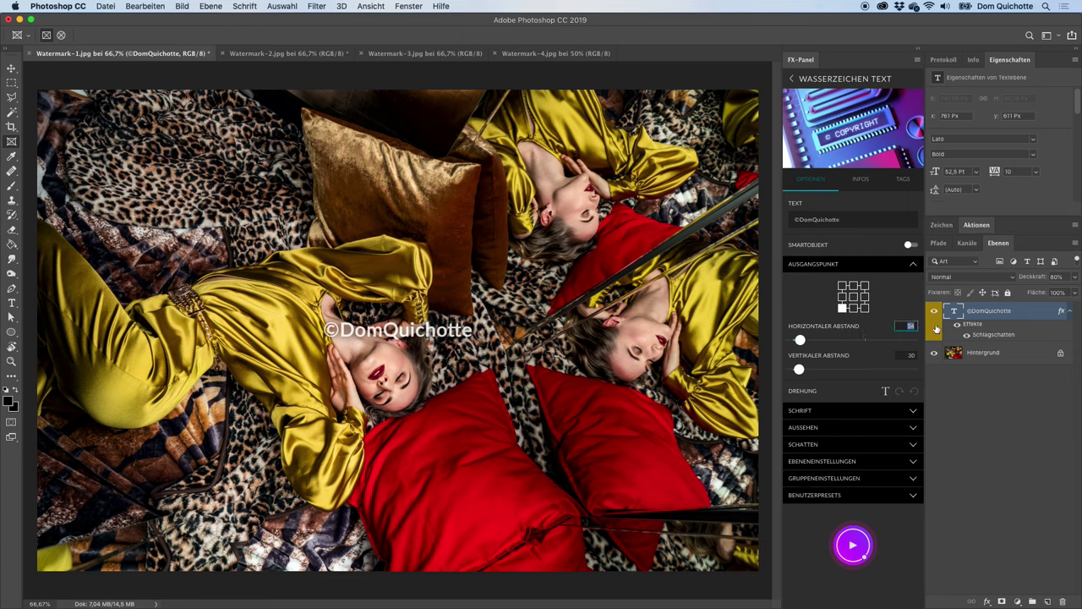
pyautogui.write('10')
pyautogui.press('Tab')
pyautogui.write('10')
pyautogui.click(850, 543)
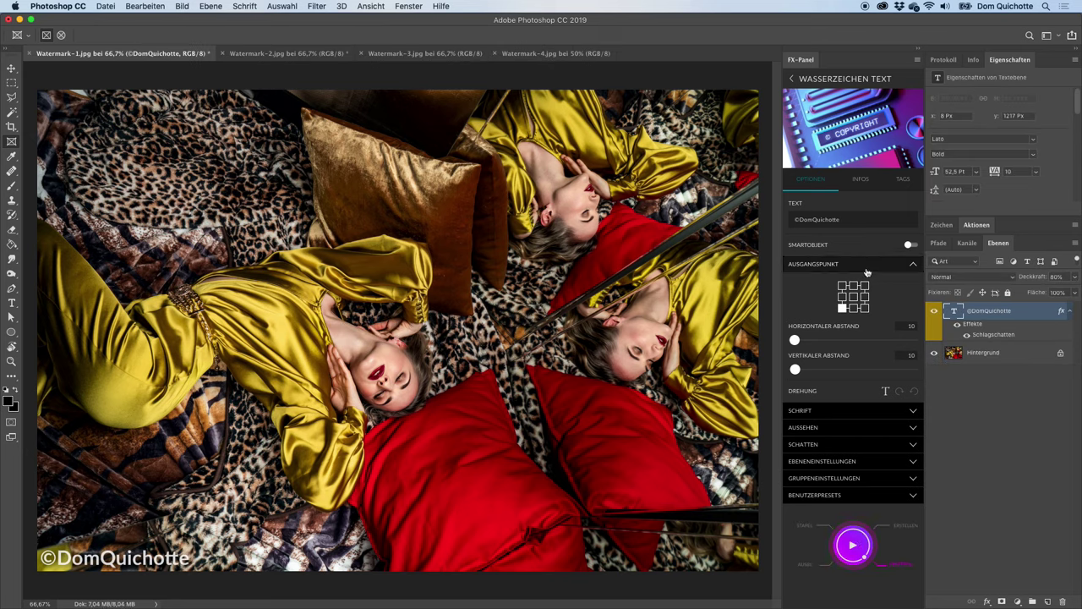
pyautogui.click(867, 269)
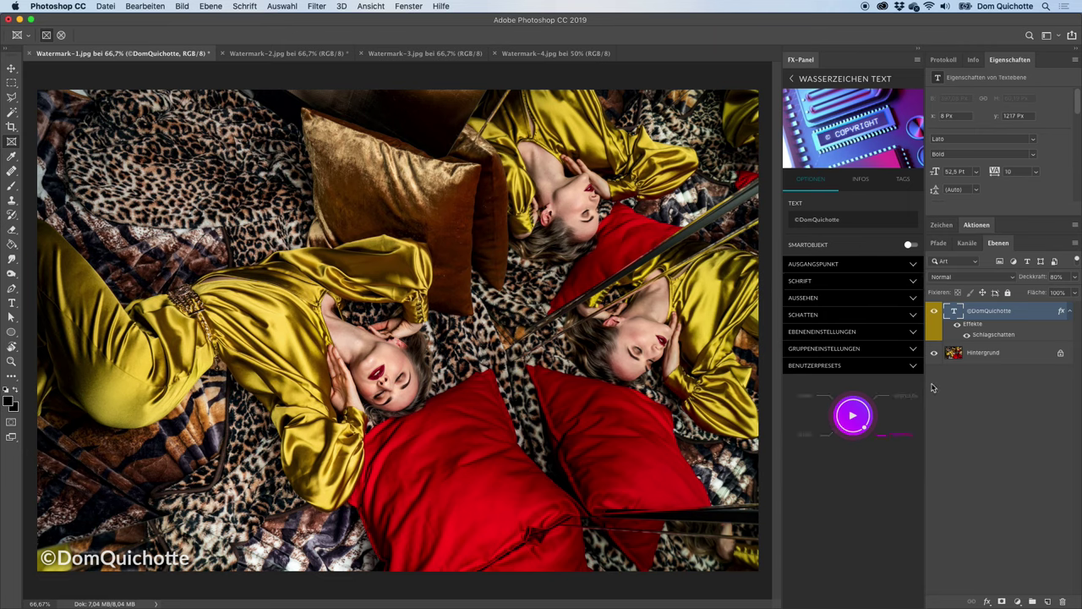
# Save a named bottom-left user preset and begin typing the new copyright notice text
pyautogui.click(889, 368)
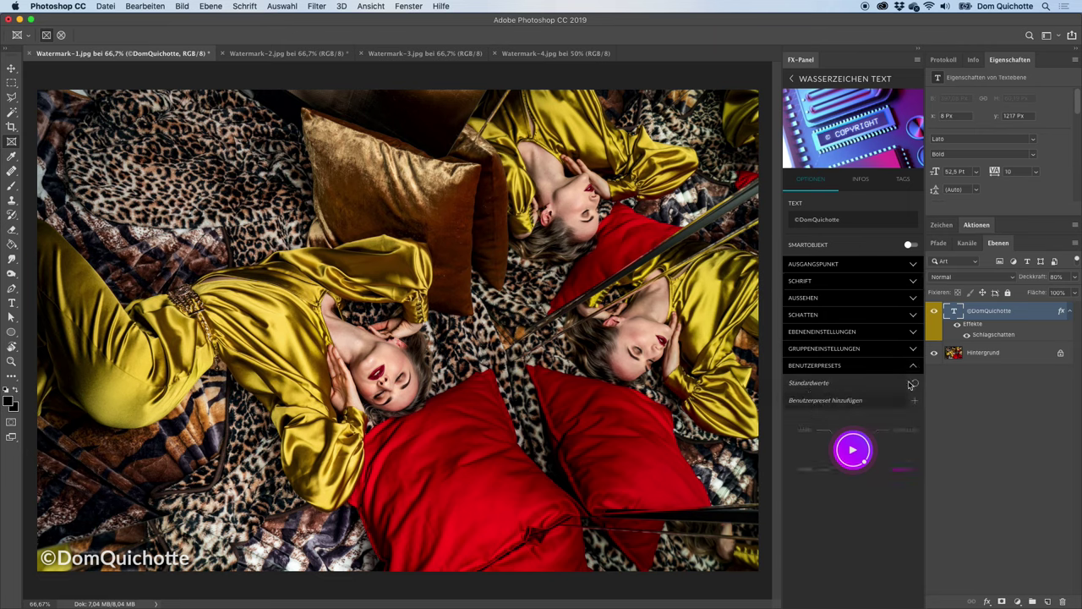
pyautogui.click(913, 404)
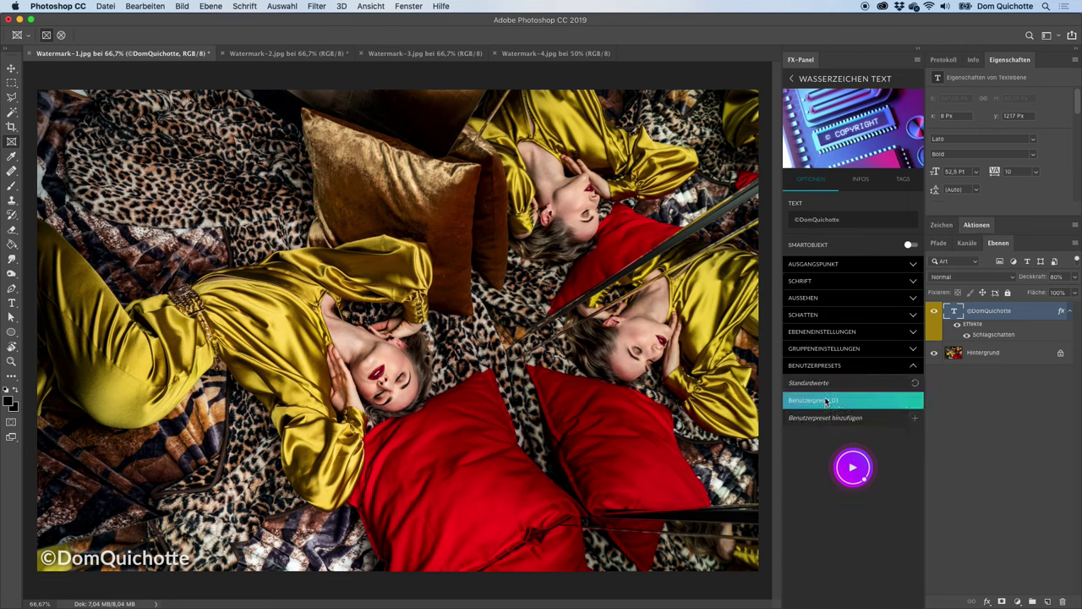
pyautogui.doubleClick(826, 399)
pyautogui.write('DomQuichotte')
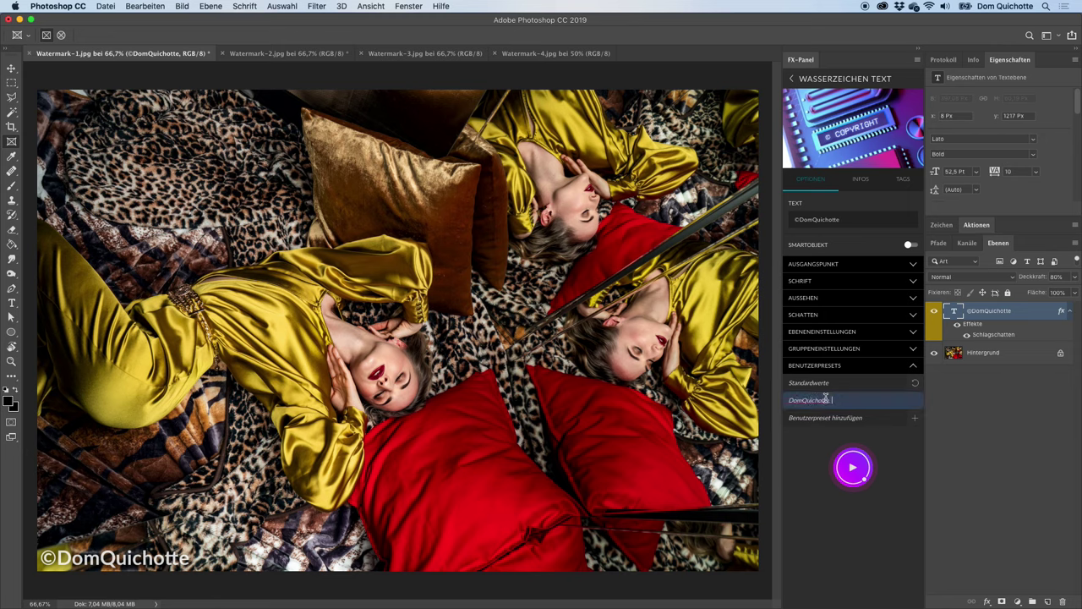
pyautogui.write('nks unte')
pyautogui.press('Return')
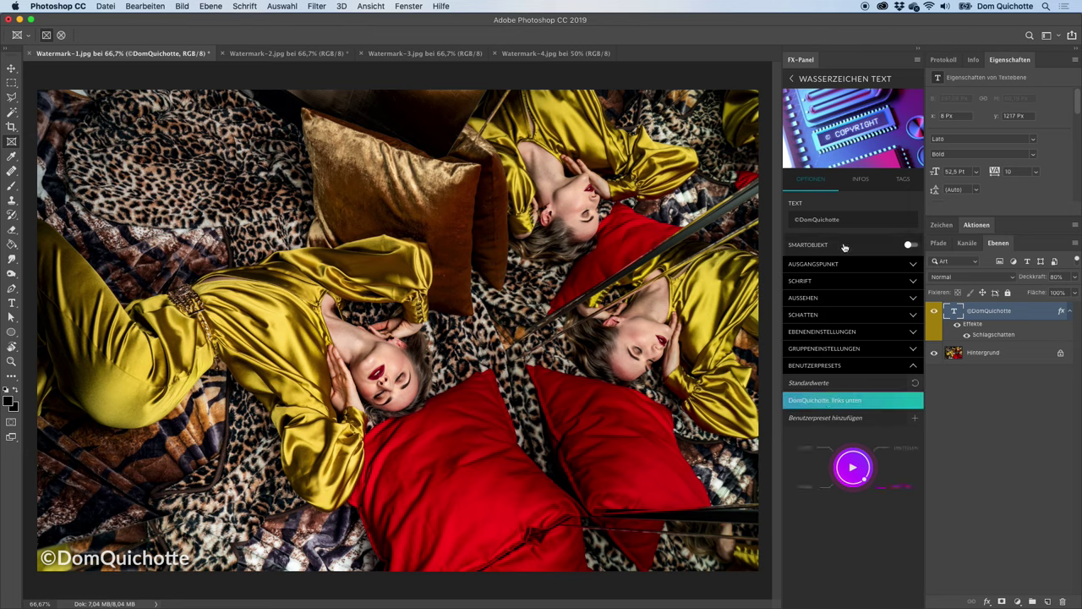
pyautogui.doubleClick(810, 219)
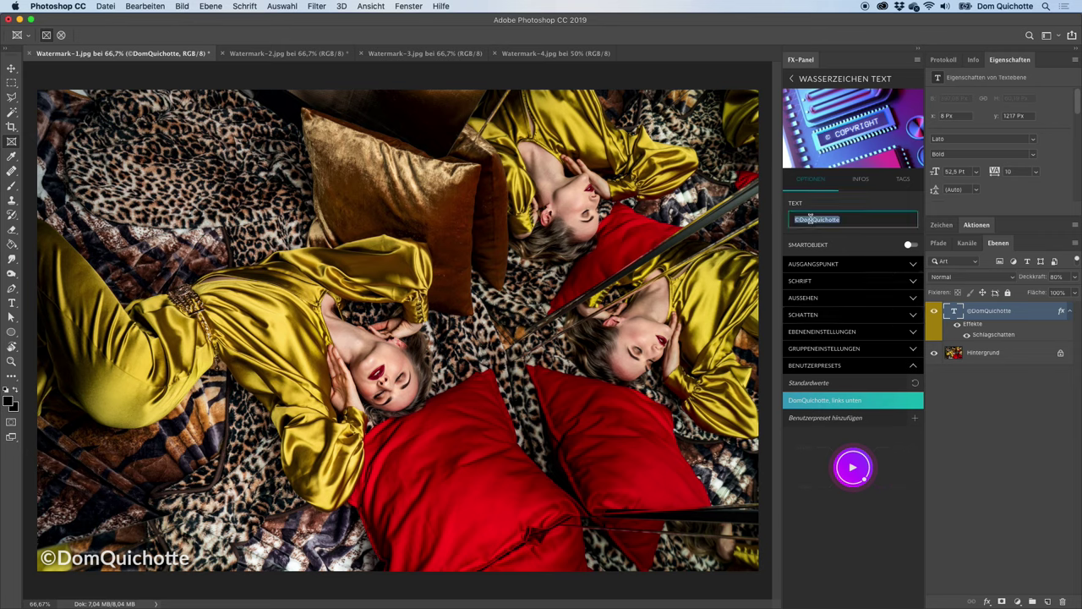
pyautogui.write('D')
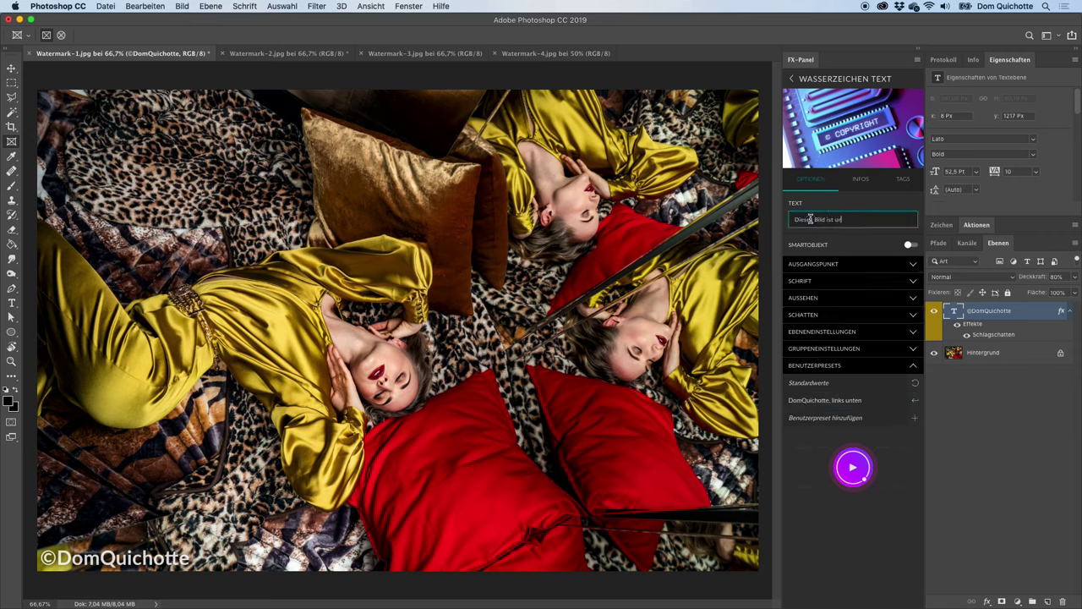
# Anchor the watermark bottom-centre, edit its font size, and run the copyright sentence
pyautogui.click(858, 265)
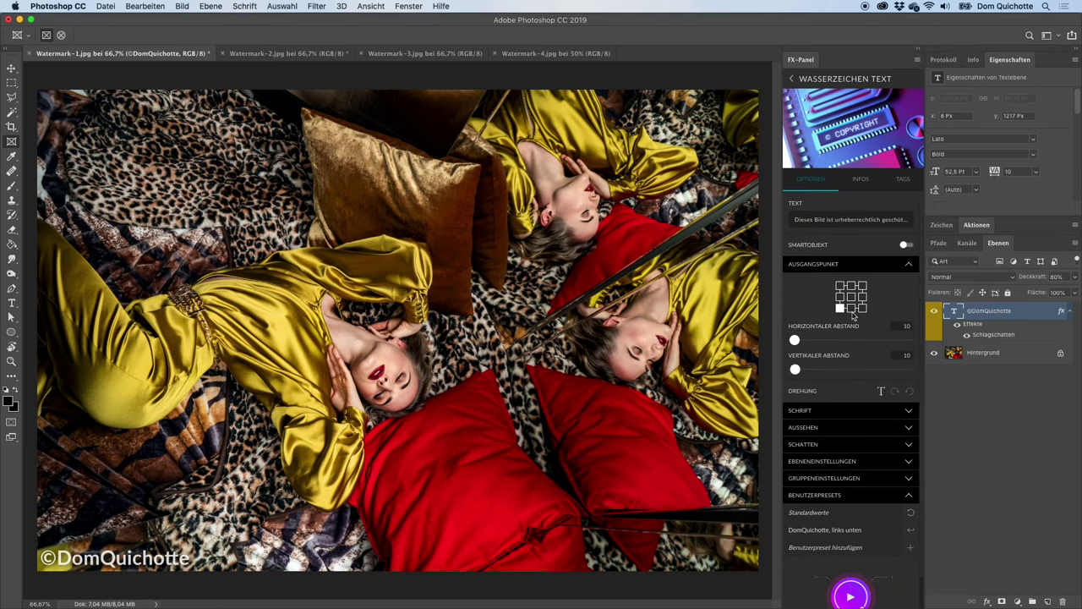
pyautogui.click(852, 309)
pyautogui.click(850, 265)
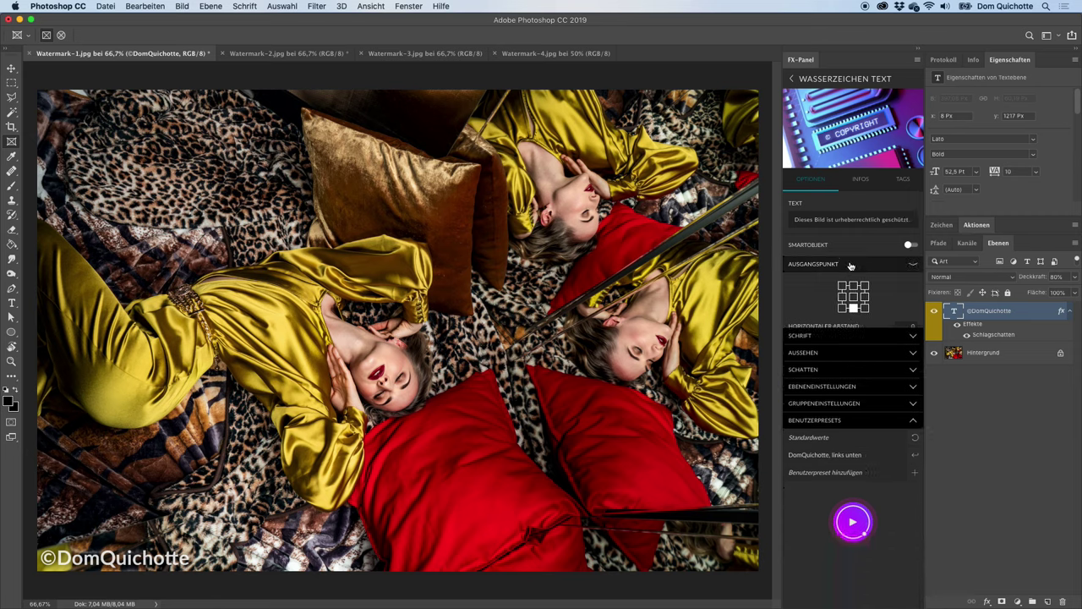
pyautogui.click(850, 282)
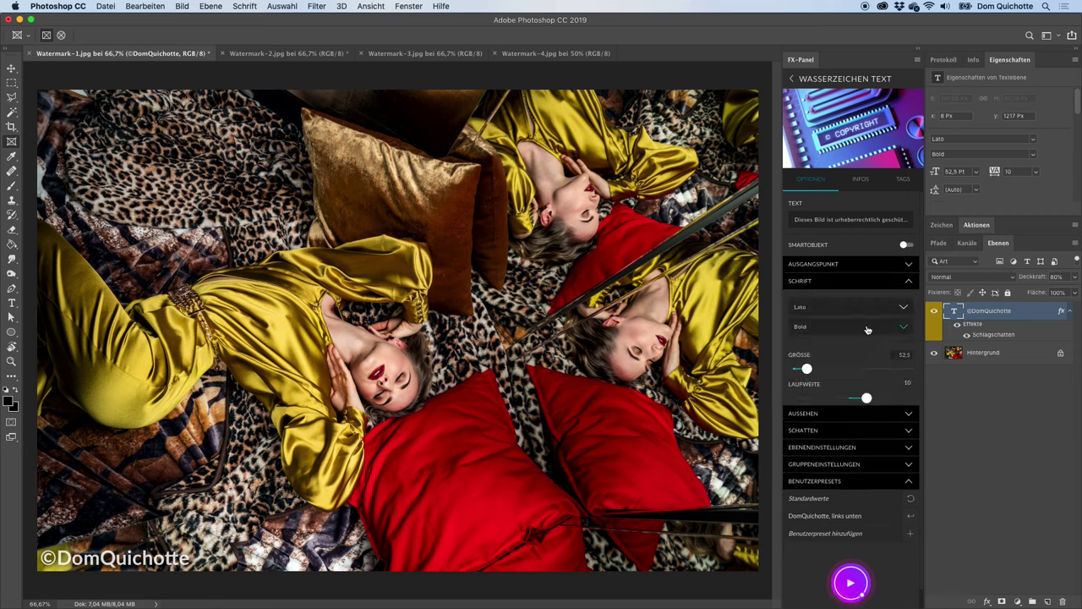
pyautogui.click(903, 355)
pyautogui.write('4')
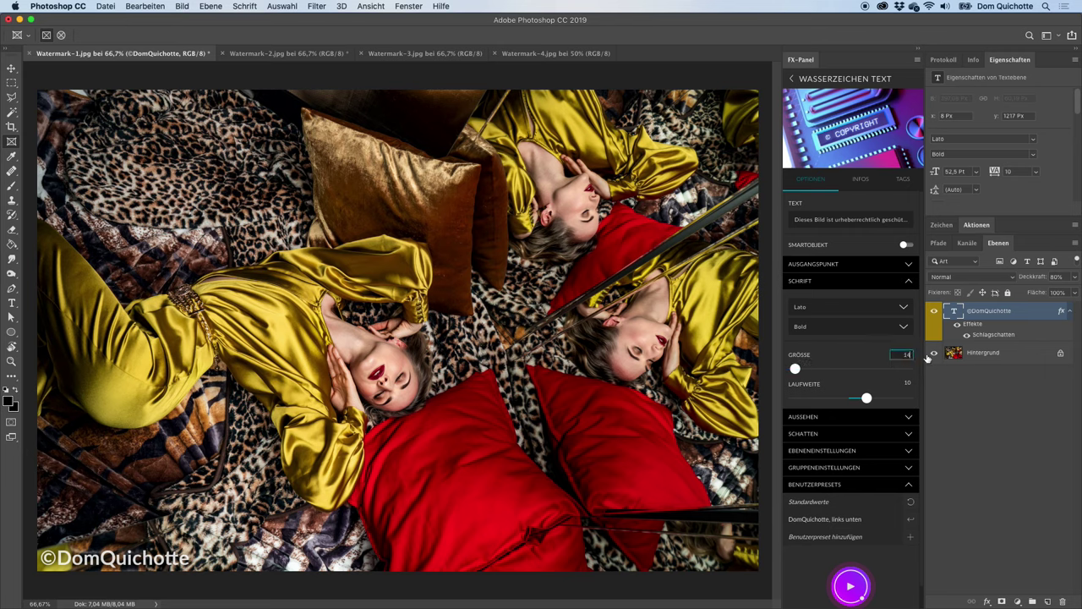
pyautogui.click(874, 283)
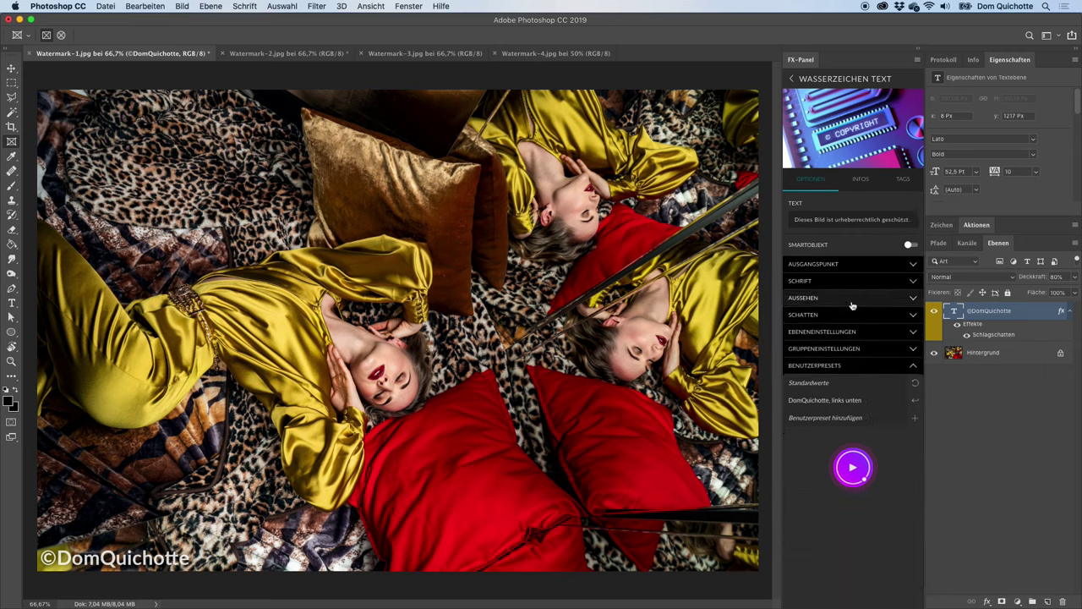
pyautogui.click(855, 314)
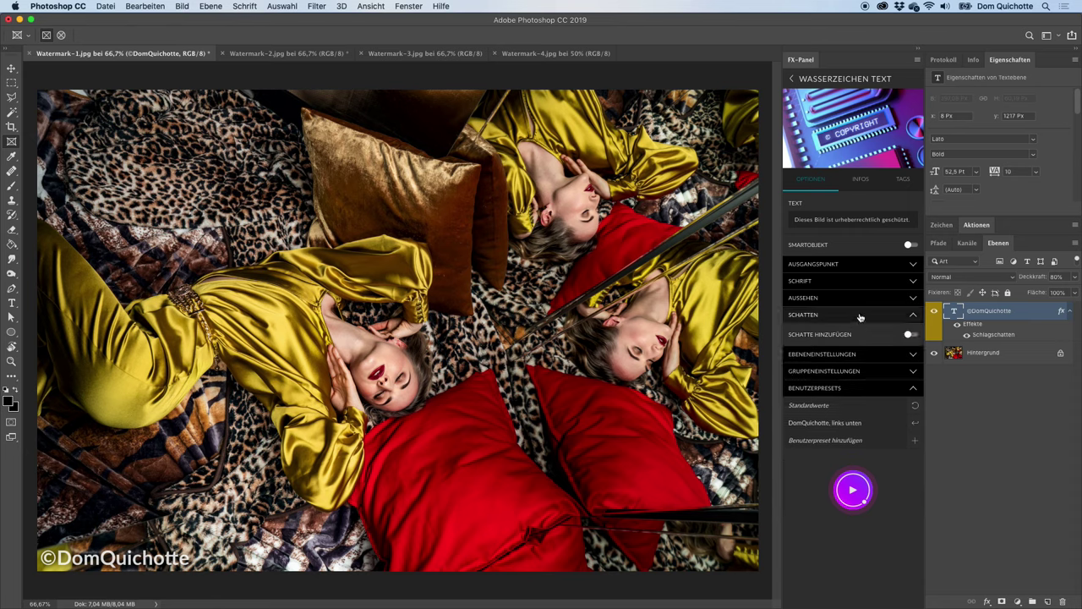
pyautogui.click(860, 316)
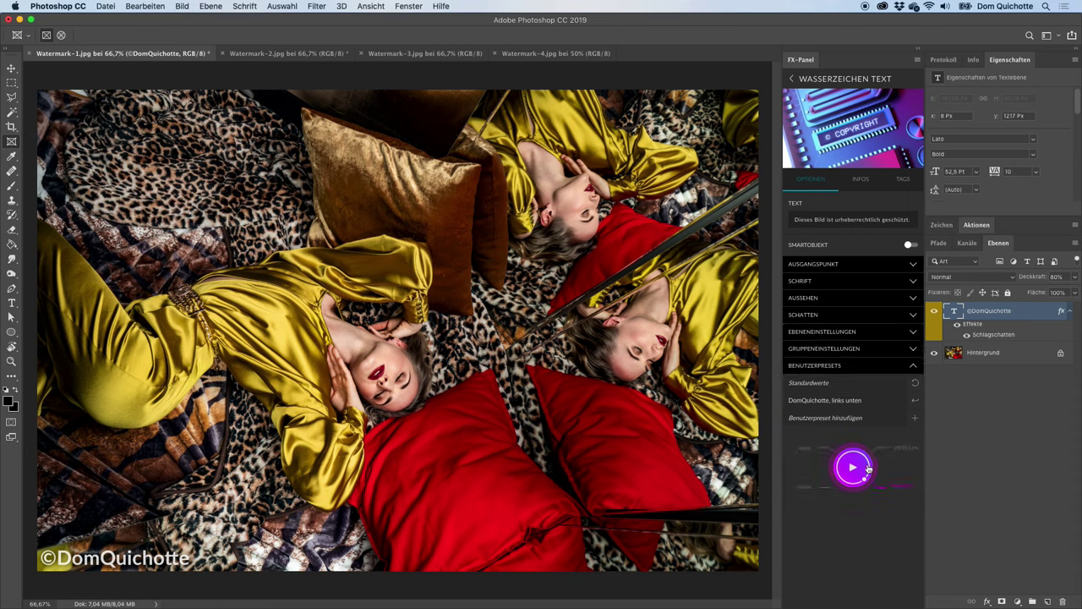
pyautogui.click(855, 466)
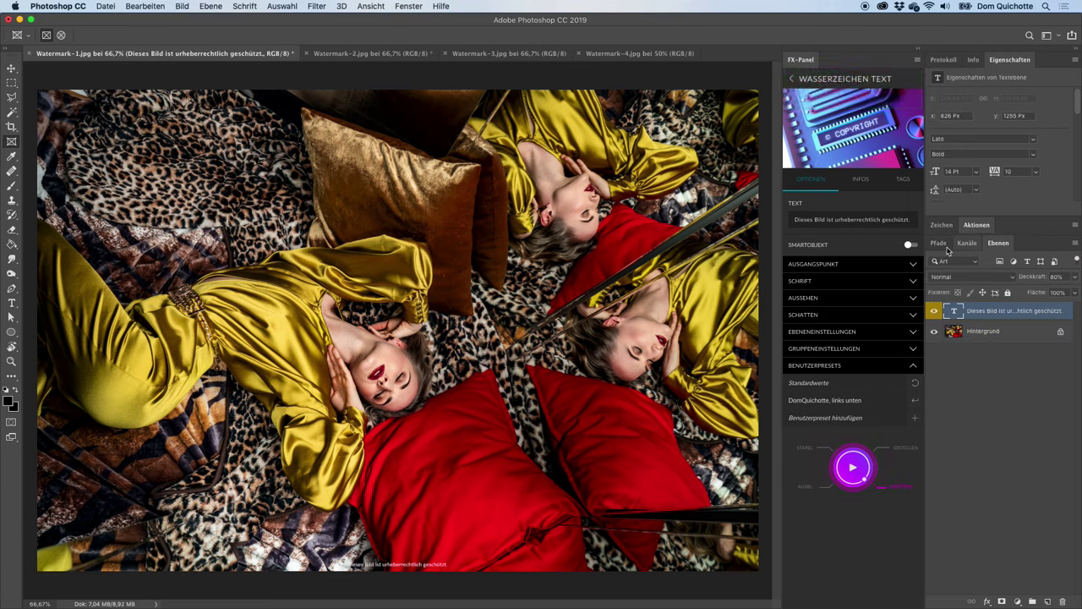
# Enlarge the watermark text to size 31 and regenerate it
pyautogui.click(854, 281)
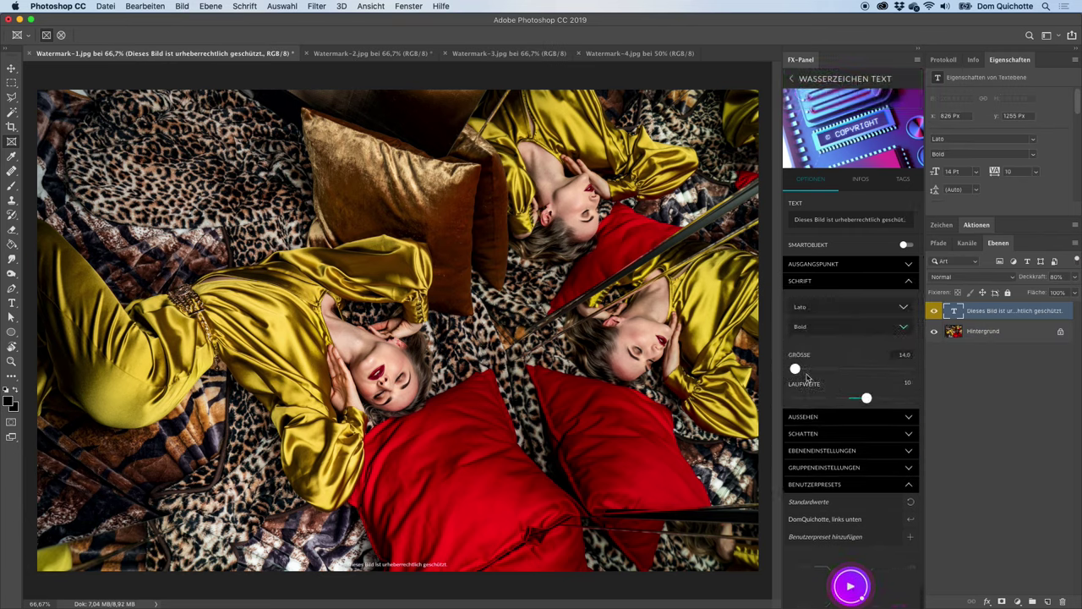
pyautogui.moveTo(795, 370); pyautogui.dragTo(800, 372)
pyautogui.click(850, 596)
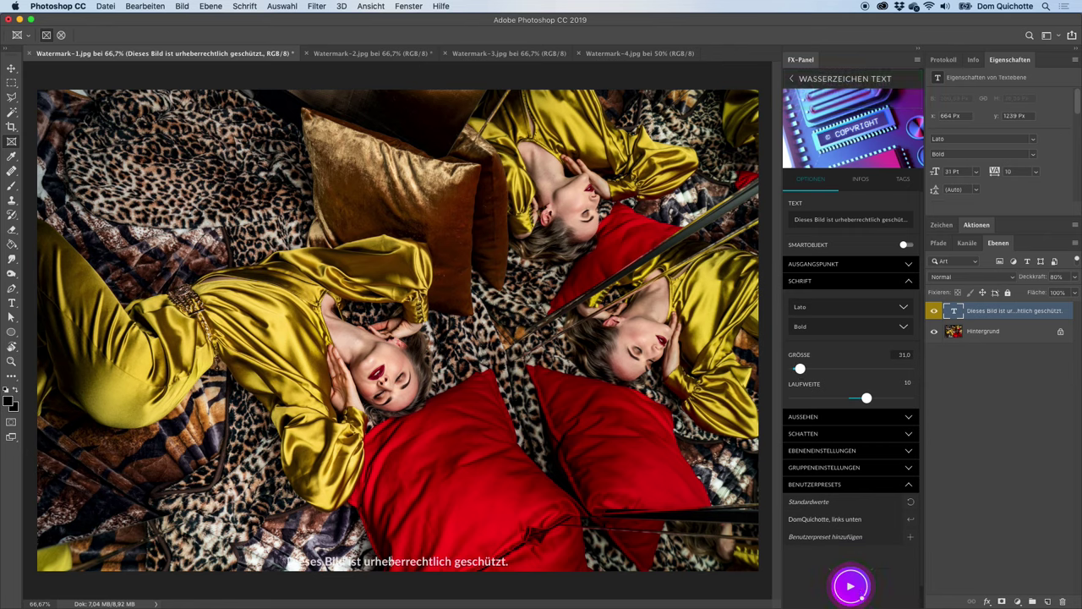
# Add a new user preset from the current settings named 'Urheberrechtlich geschützt'
pyautogui.click(909, 536)
pyautogui.doubleClick(814, 534)
pyautogui.write('Urhebe')
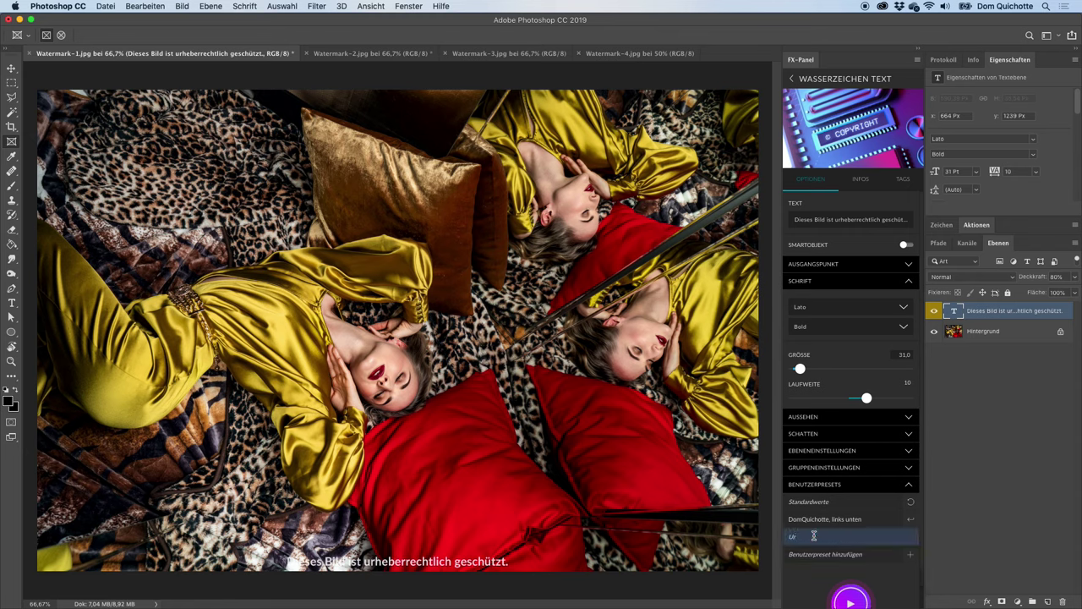
pyautogui.write('rrechtlich geschützt')
pyautogui.press('Return')
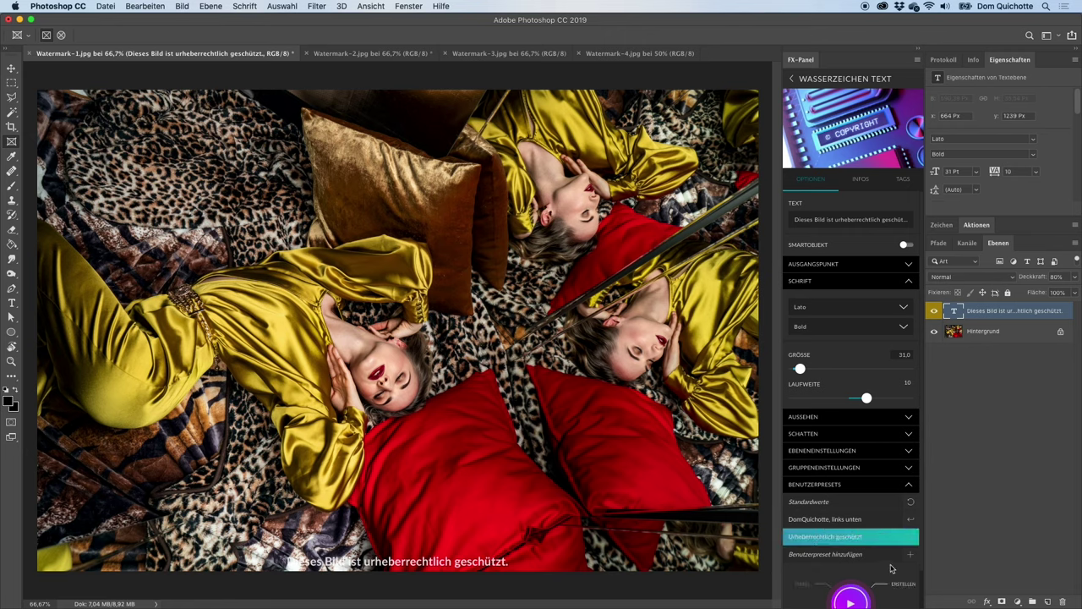
# Test the presets by running DomQuichotte, links unten, then replacing it with Urheberrechtlich geschützt
pyautogui.click(912, 520)
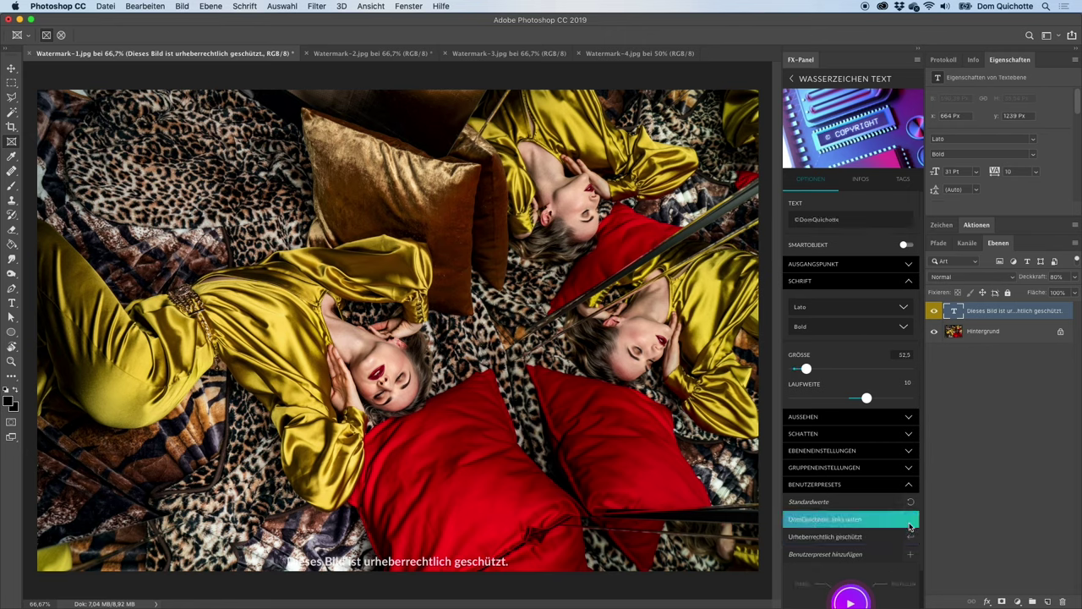
pyautogui.click(870, 280)
pyautogui.click(853, 486)
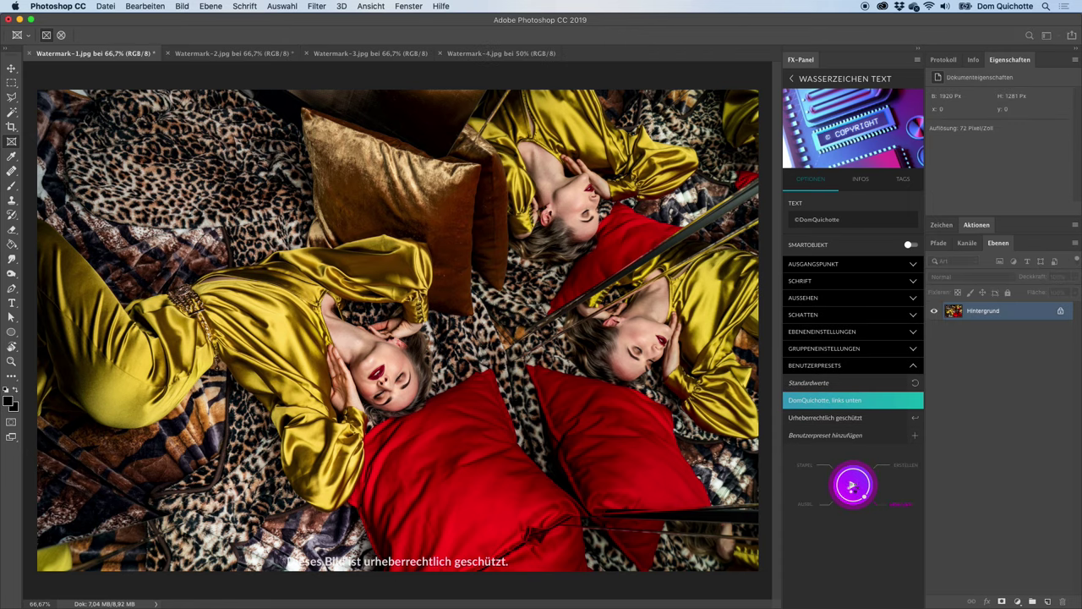
pyautogui.click(912, 417)
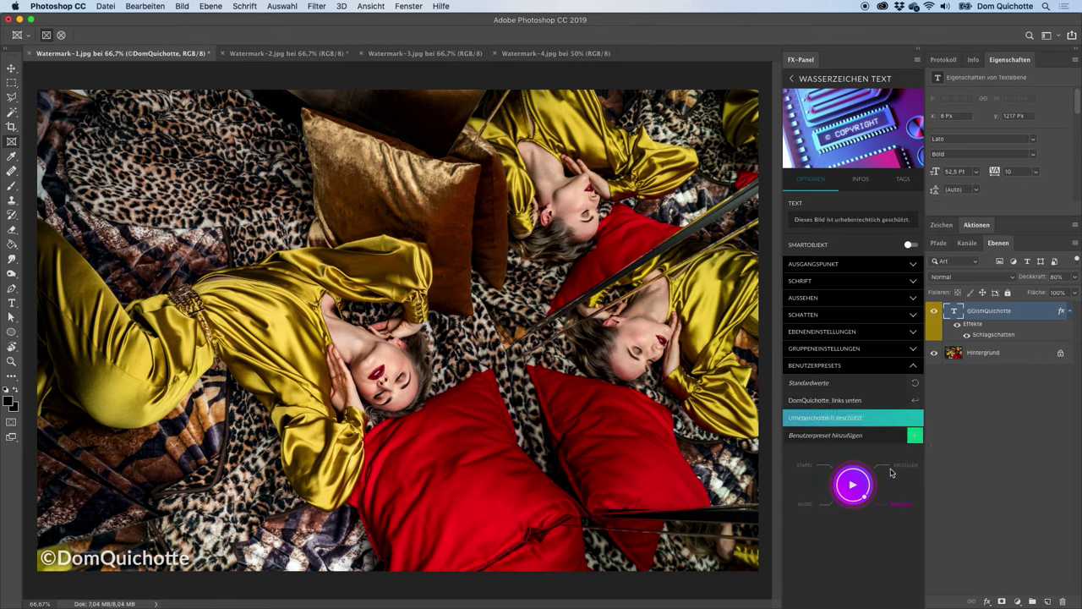
pyautogui.click(856, 497)
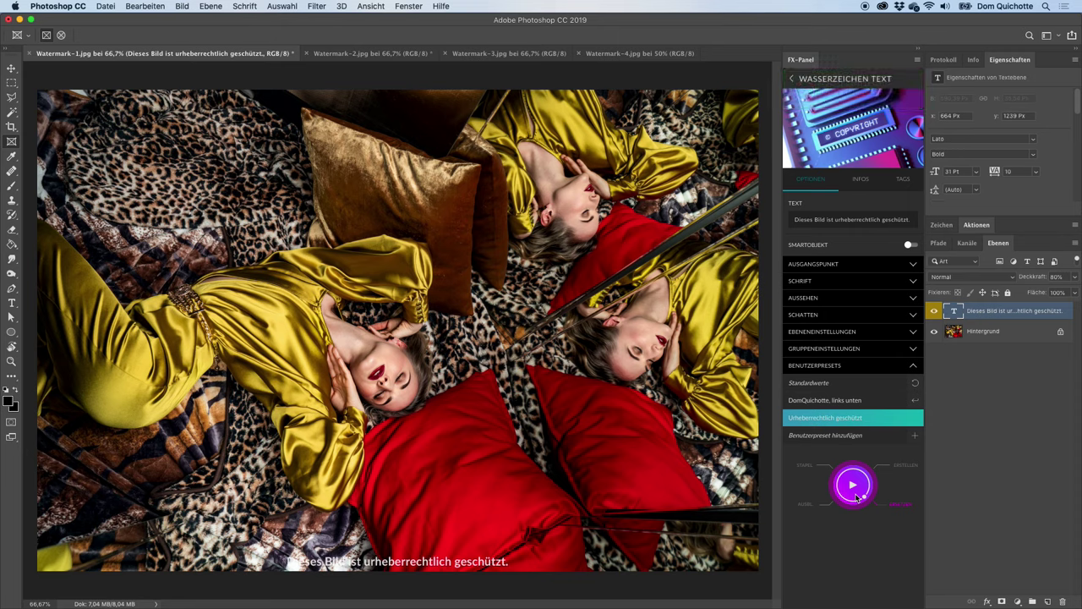
# Switch back to the DomQuichotte, links unten preset, then run Wasserzeichen Logo and dismiss its error
pyautogui.click(853, 481)
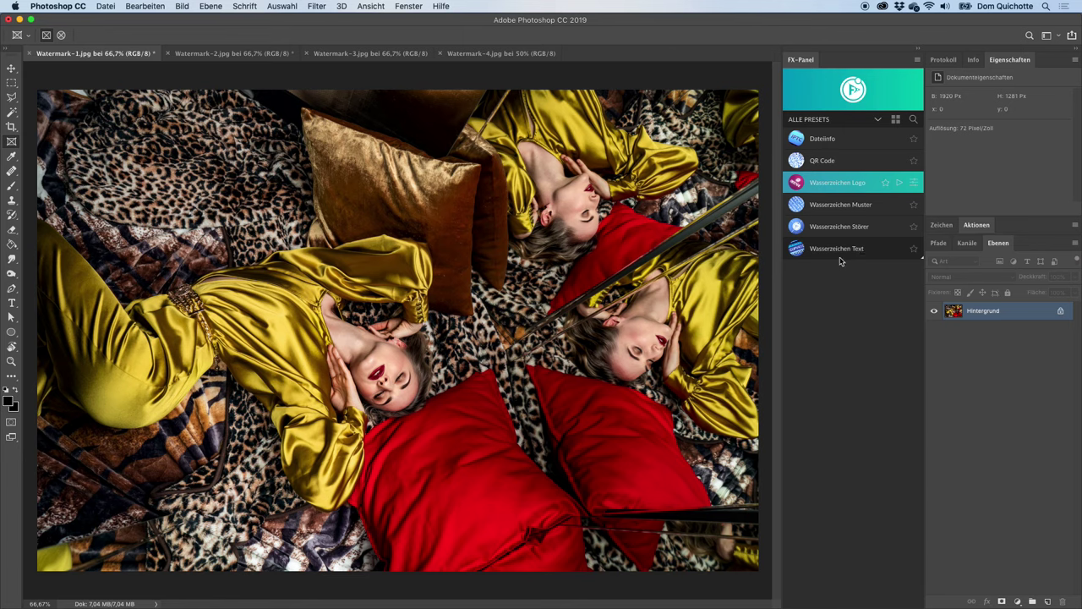
pyautogui.click(900, 185)
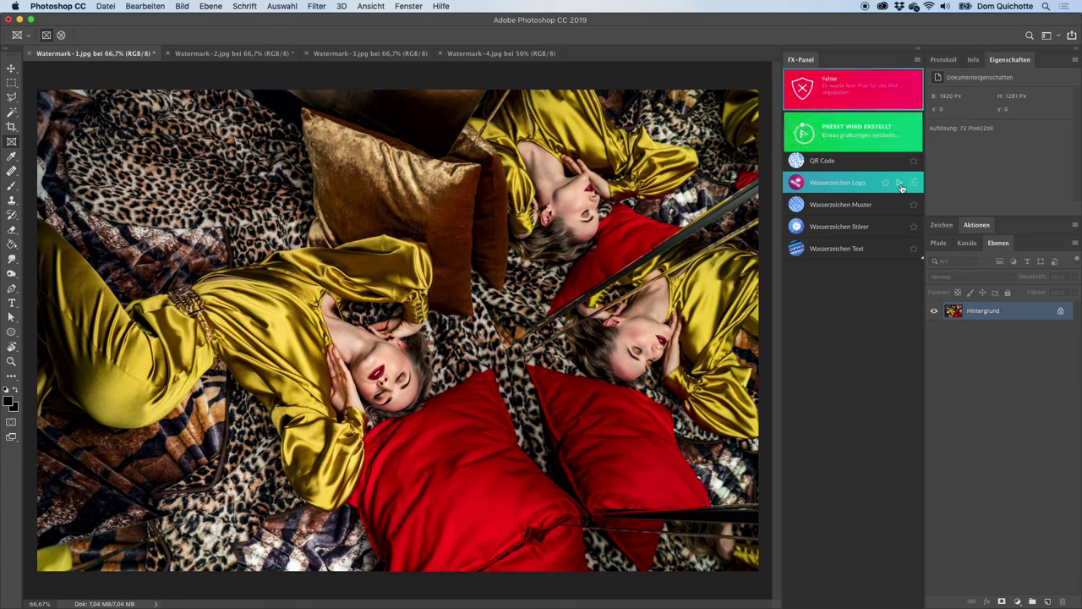
pyautogui.click(870, 99)
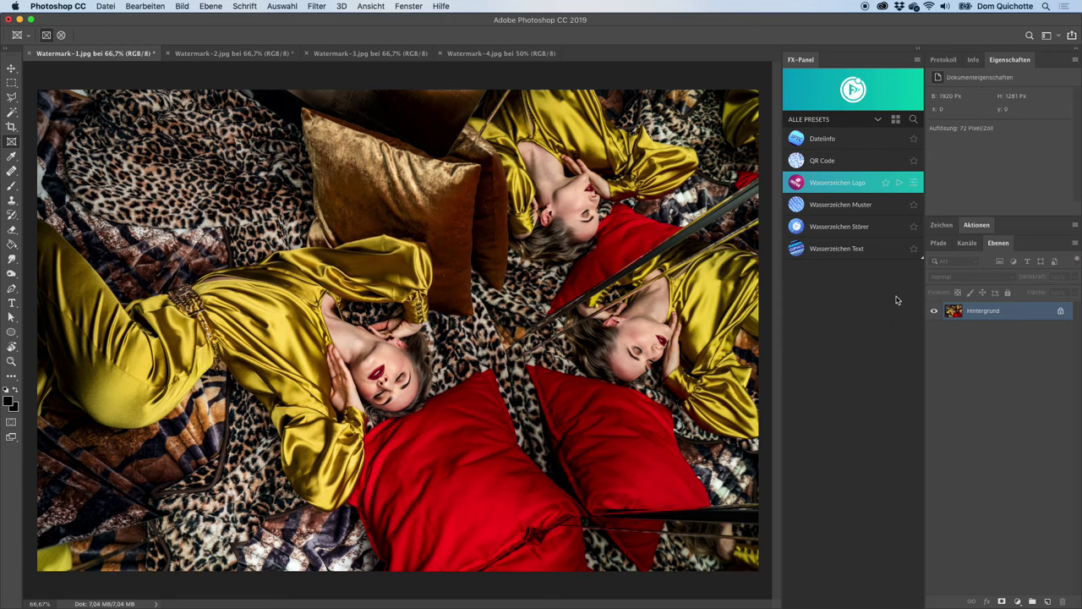
# Open the Wasserzeichen Logo preset's settings, view its INFOS details and follow the online help link
pyautogui.click(913, 187)
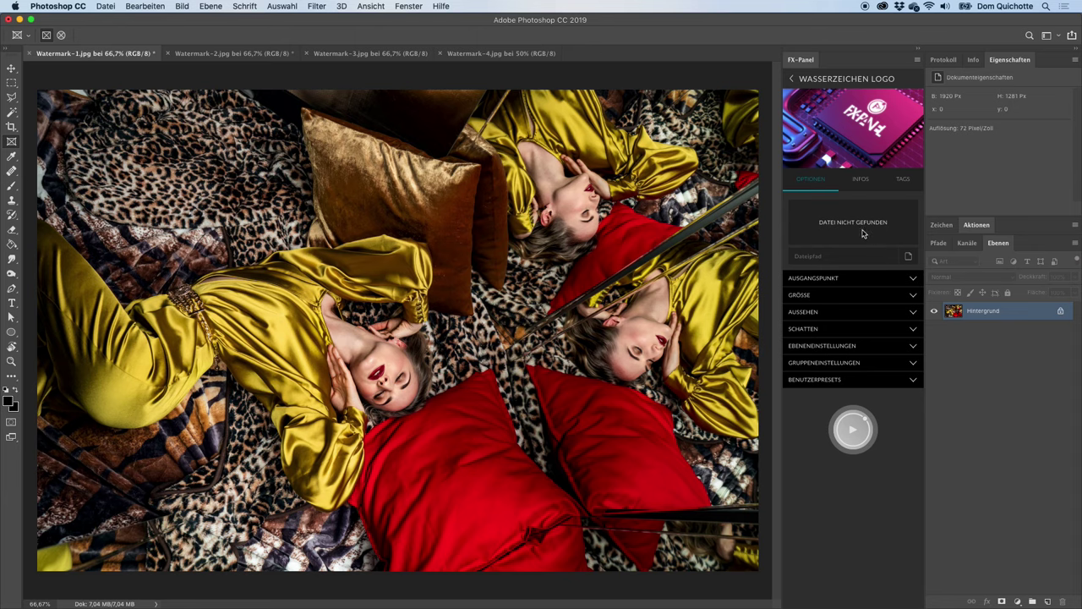
pyautogui.click(859, 182)
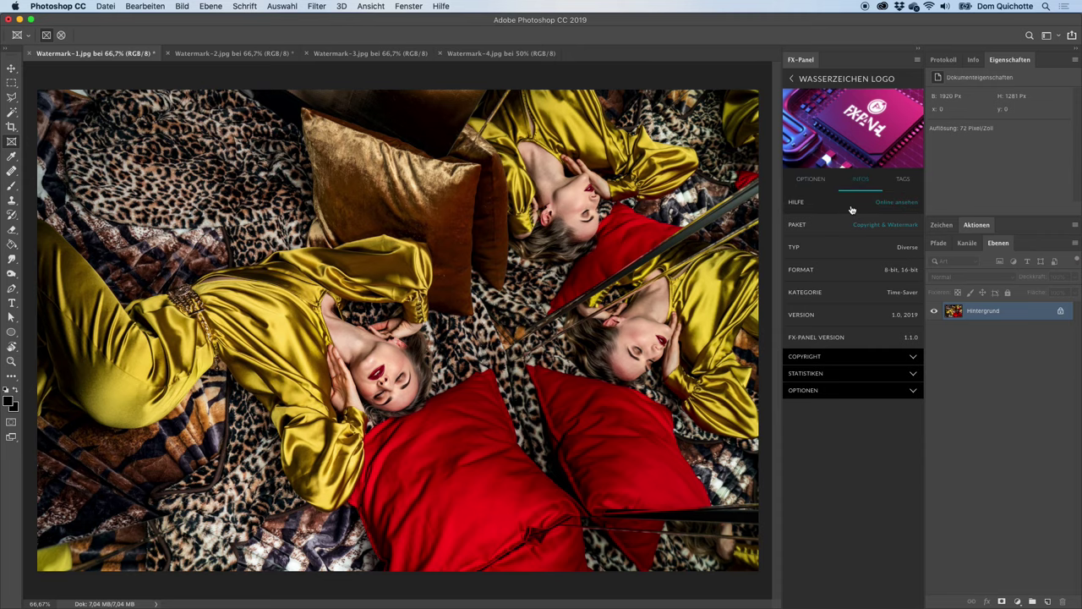
pyautogui.click(858, 208)
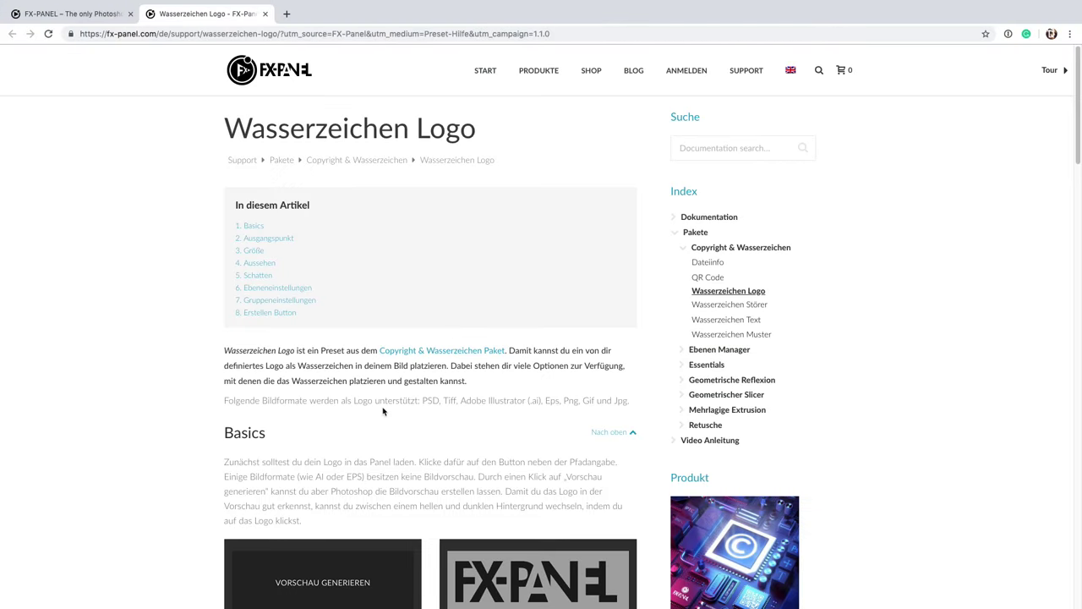
# Highlight the list of supported logo formats on the Wasserzeichen Logo help page
pyautogui.moveTo(417, 401); pyautogui.dragTo(631, 408)
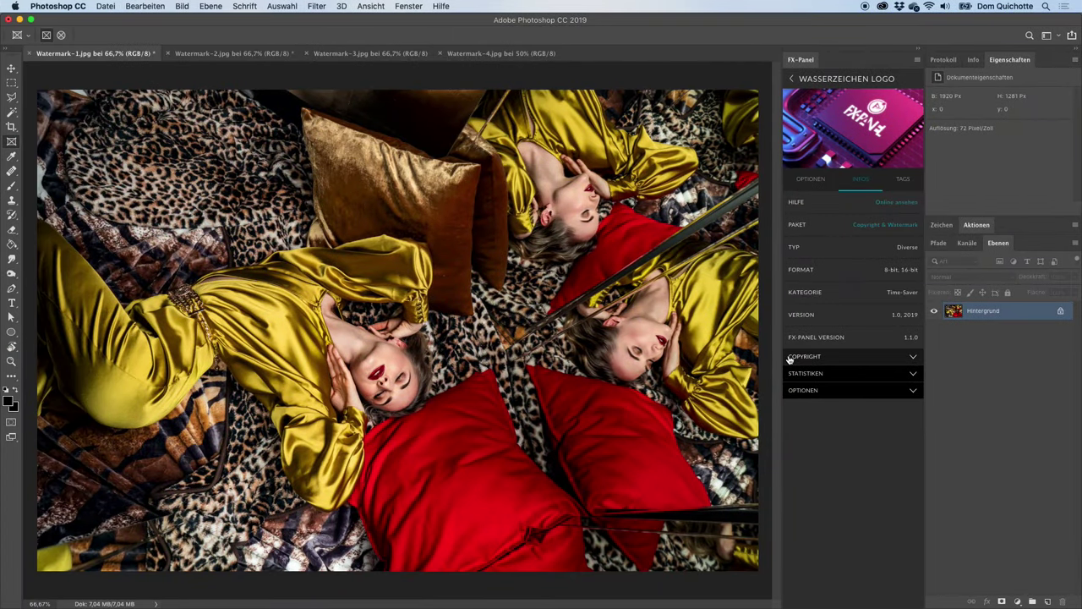
# Set the preset's Dateipfad to the white FX-Panel .ai logo from the Logo folder
pyautogui.click(813, 183)
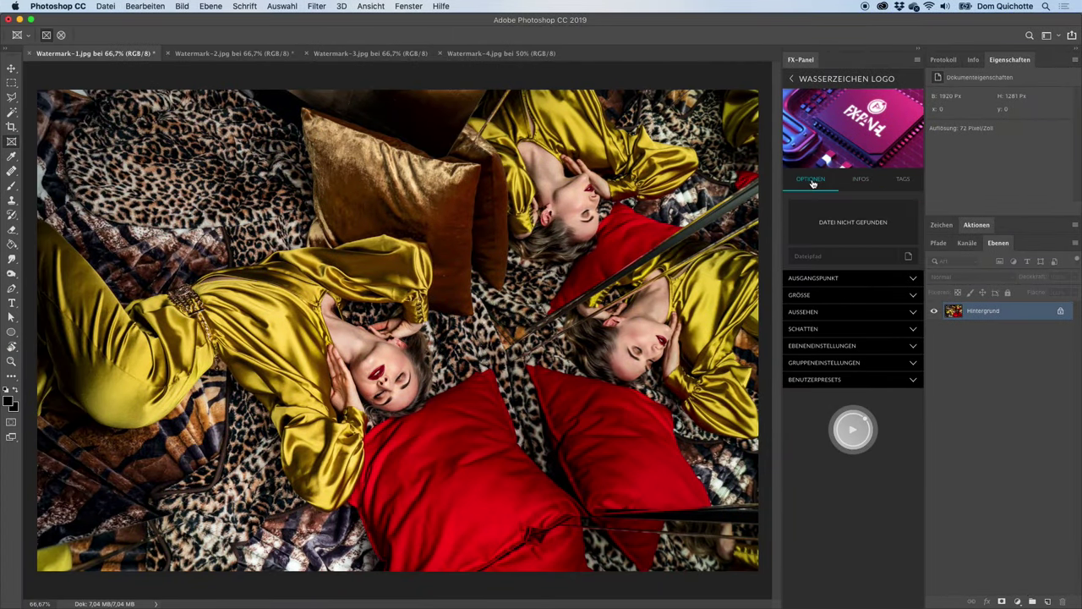
pyautogui.click(910, 257)
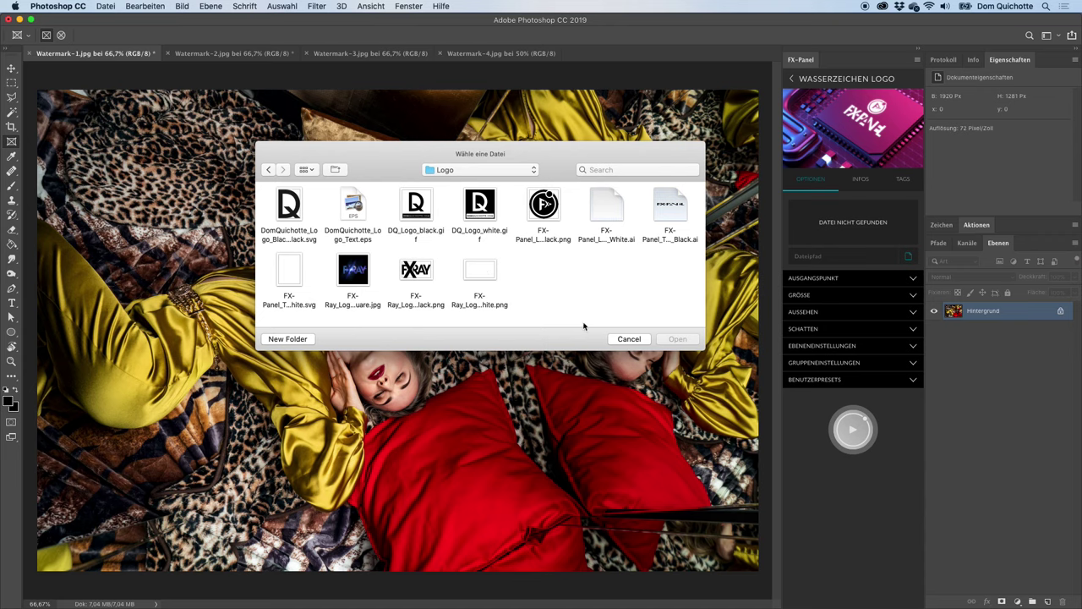
pyautogui.click(606, 208)
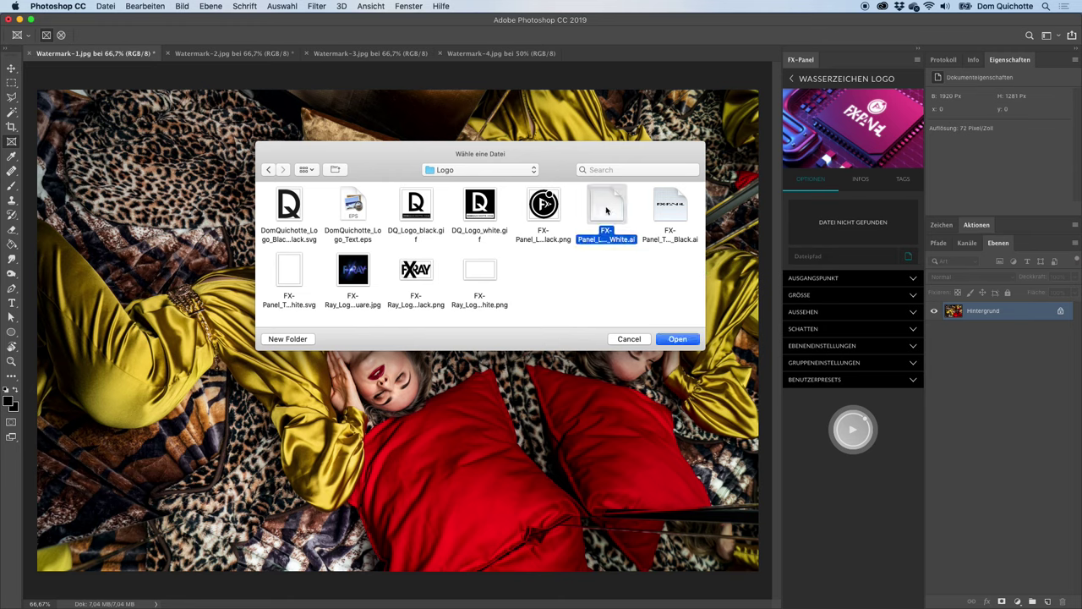
pyautogui.click(680, 341)
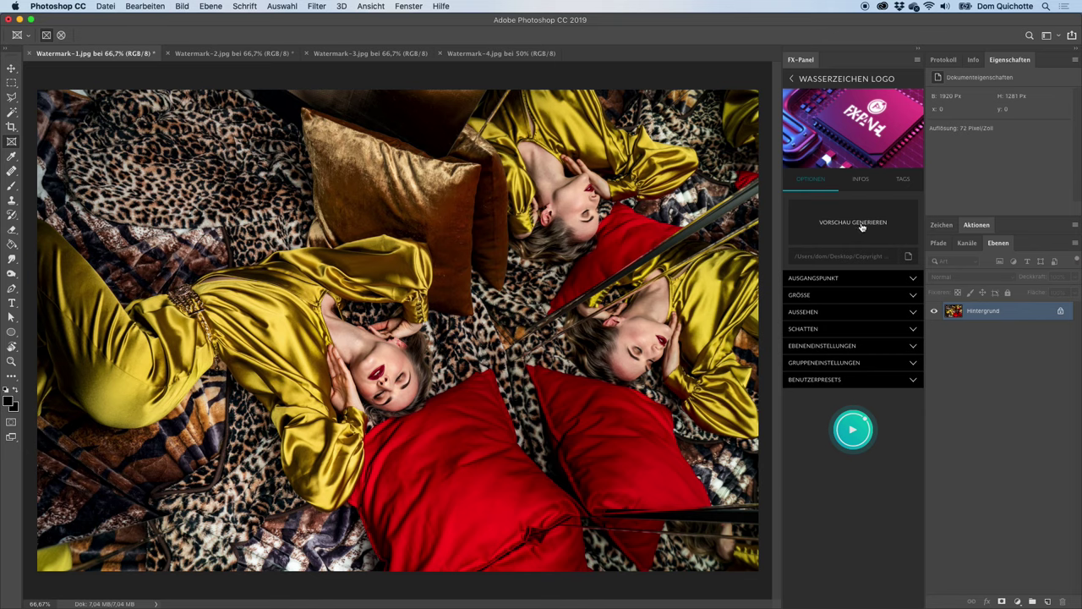
# Preview the white FX-Panel logo, place it centred on the photo, and set run mode to Ersetzen
pyautogui.click(861, 226)
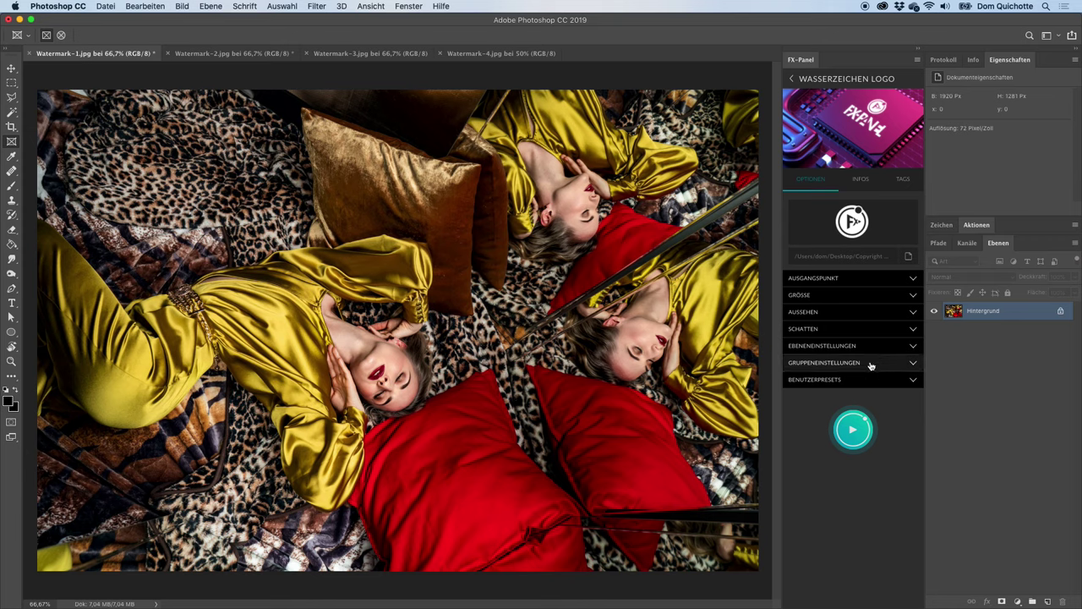
pyautogui.click(854, 434)
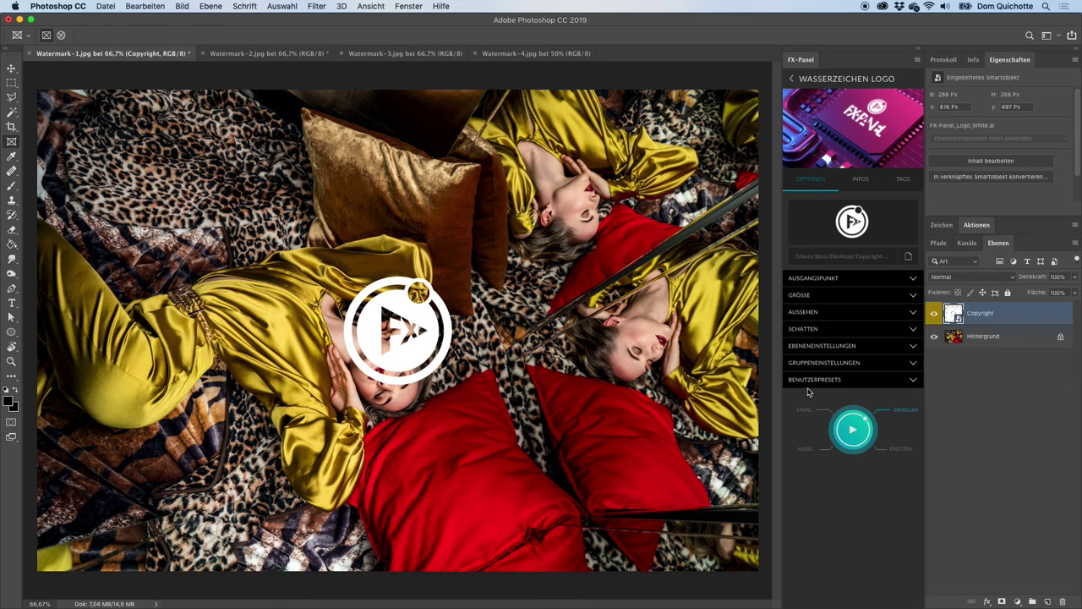
pyautogui.click(897, 452)
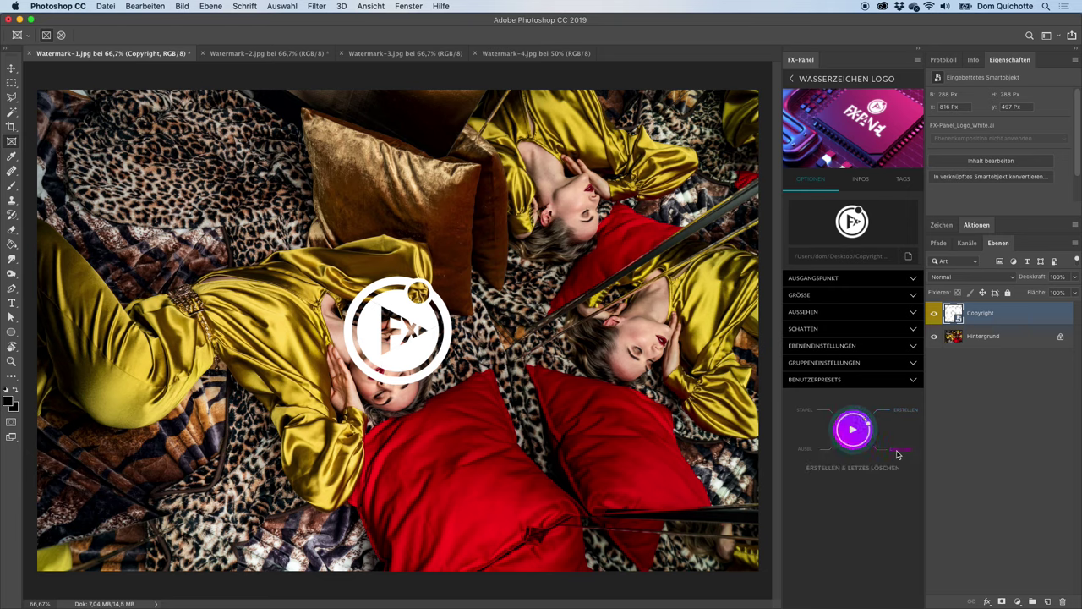
# Resize the logo to a 150 px long edge and recreate the watermark
pyautogui.click(868, 277)
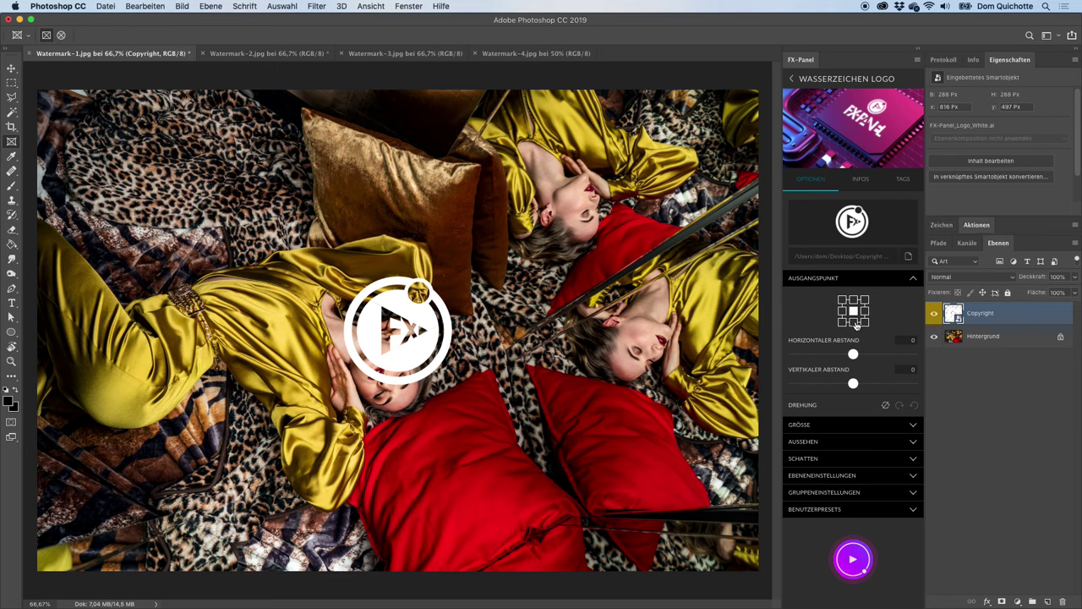
pyautogui.click(872, 281)
pyautogui.click(864, 295)
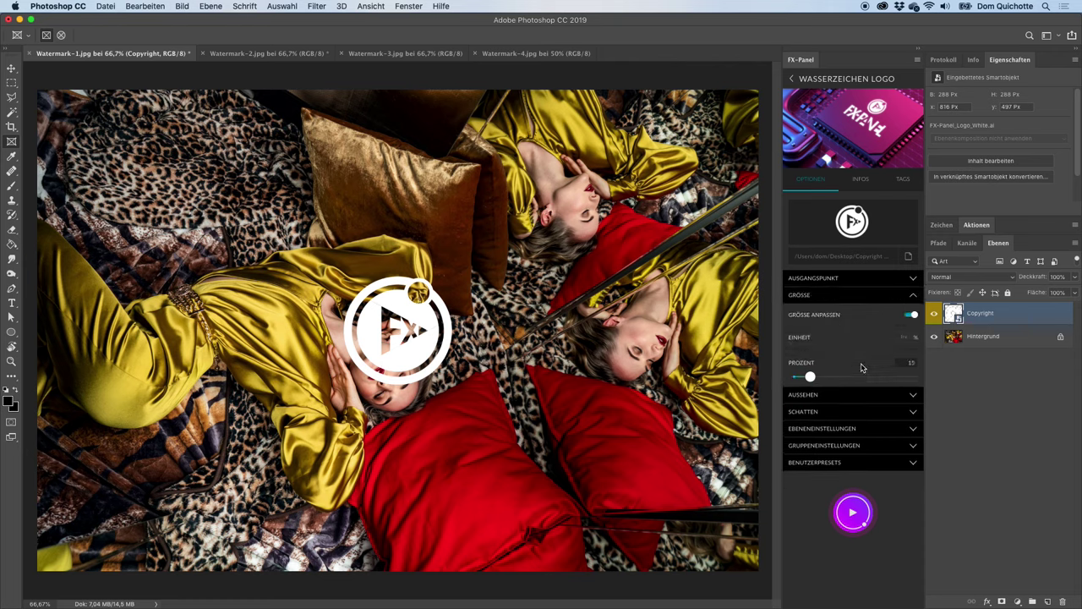
pyautogui.click(901, 340)
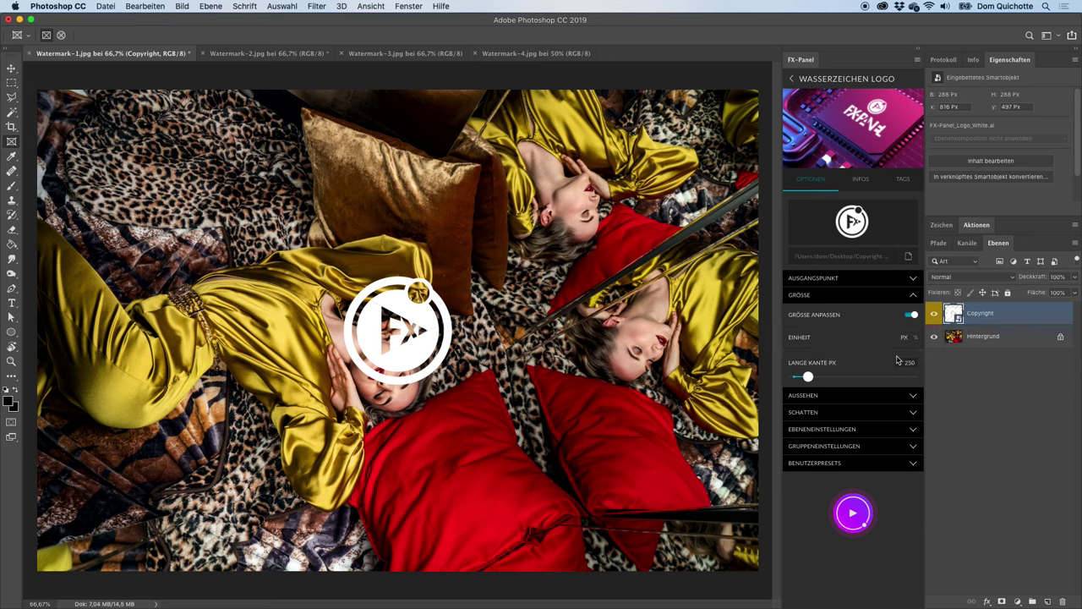
pyautogui.doubleClick(905, 362)
pyautogui.write('150')
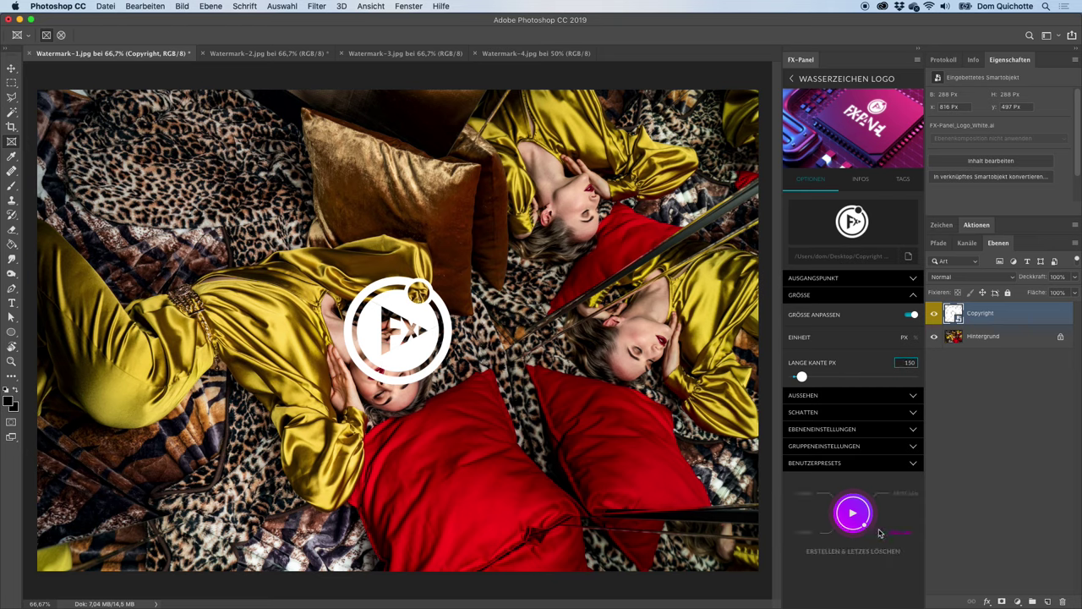
pyautogui.click(863, 526)
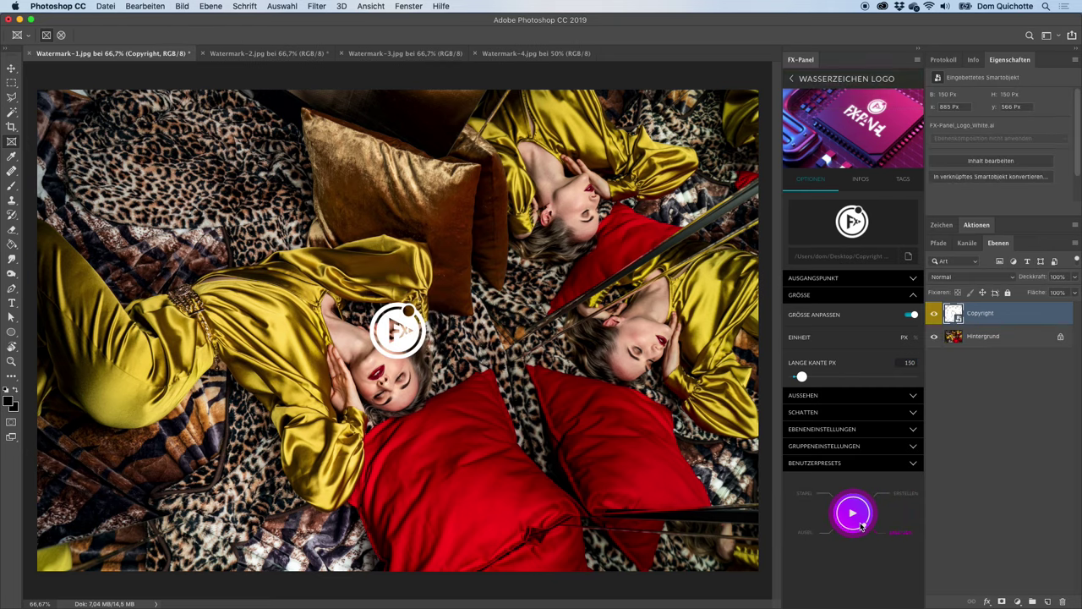
# Try the logo at 20 percent size, then rerun it with size adjustment turned off
pyautogui.click(916, 336)
pyautogui.doubleClick(907, 363)
pyautogui.write('2')
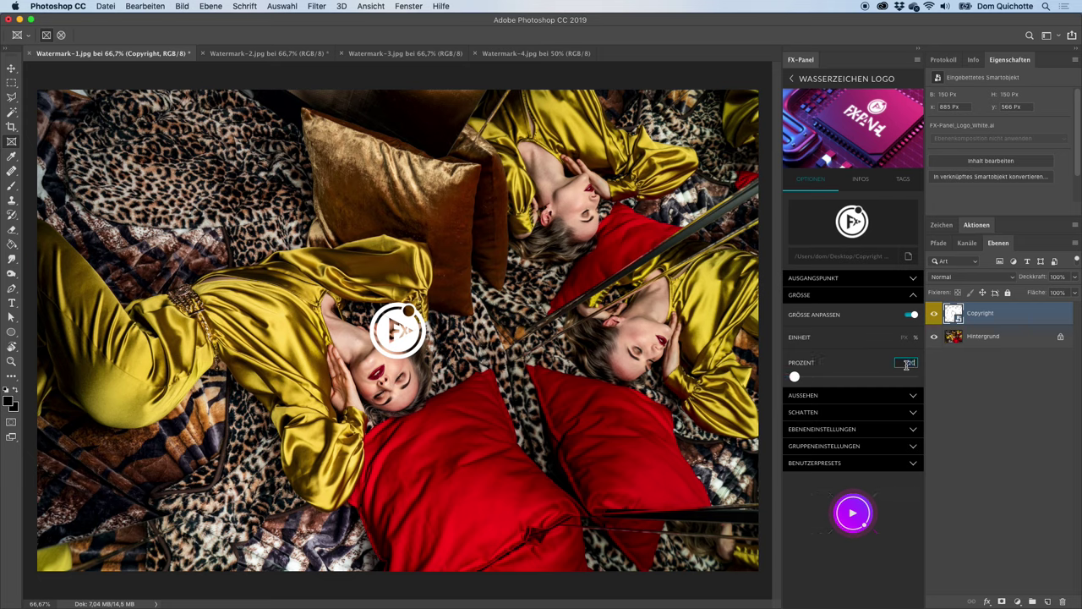
pyautogui.write('0')
pyautogui.click(839, 513)
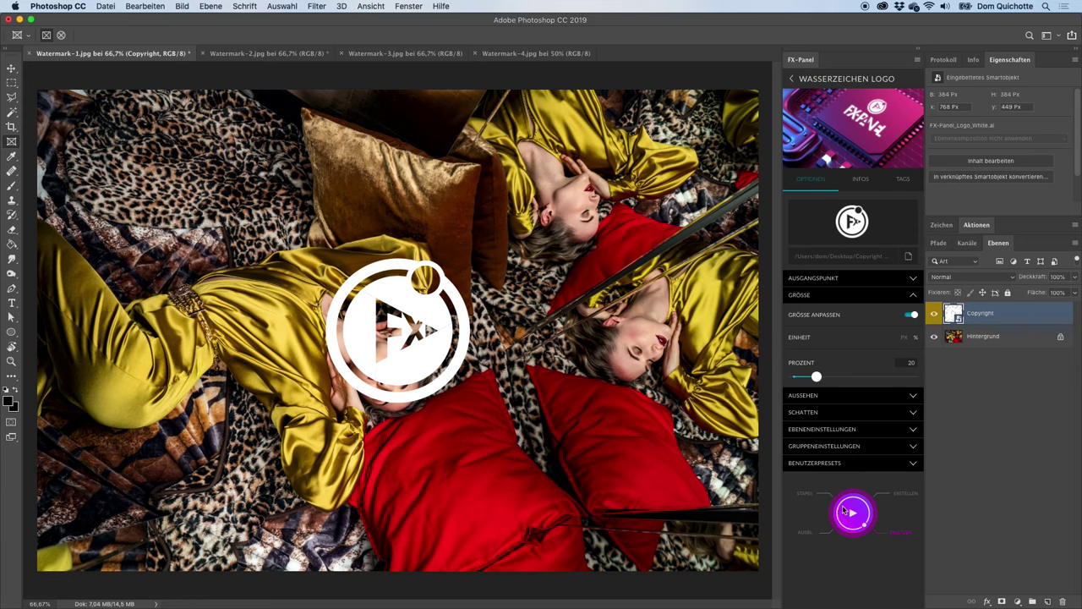
pyautogui.click(867, 320)
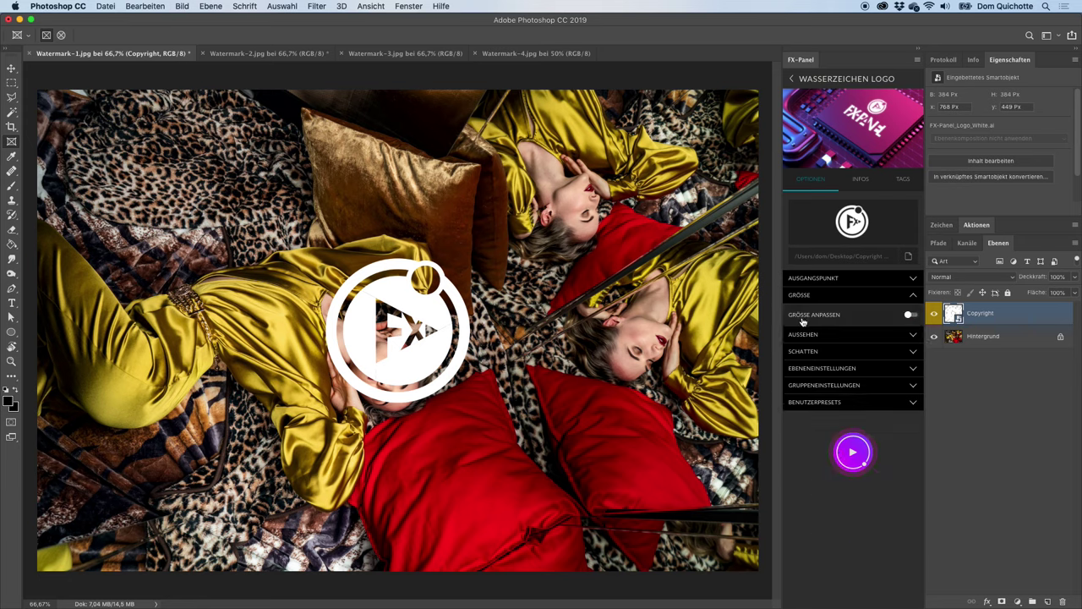
pyautogui.click(863, 465)
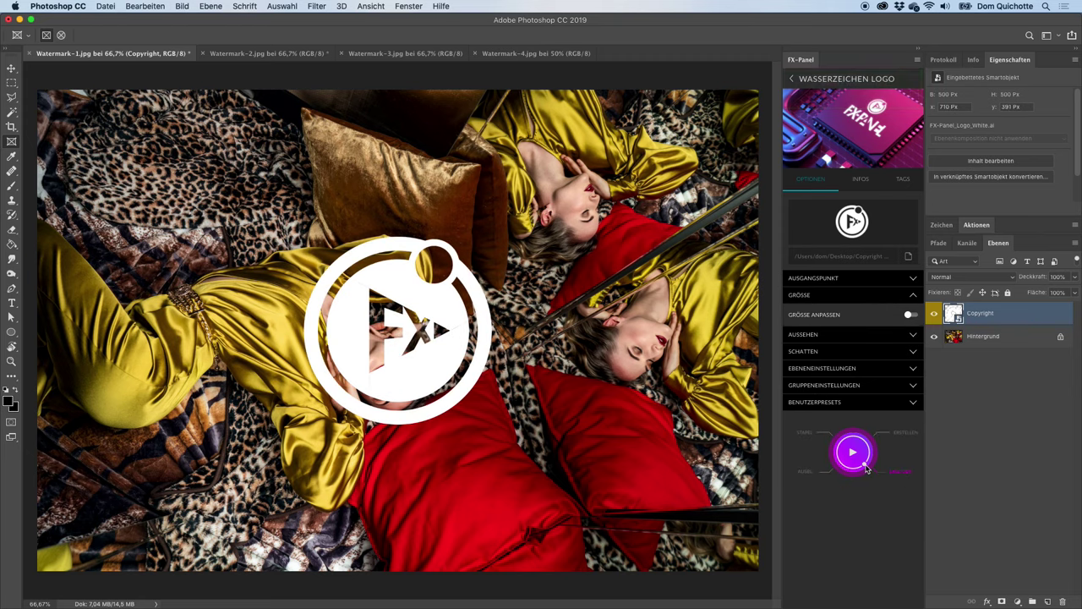
# Re-enable Größe anpassen in percent, set 10 percent, and rerun the logo watermark
pyautogui.click(860, 314)
pyautogui.click(849, 343)
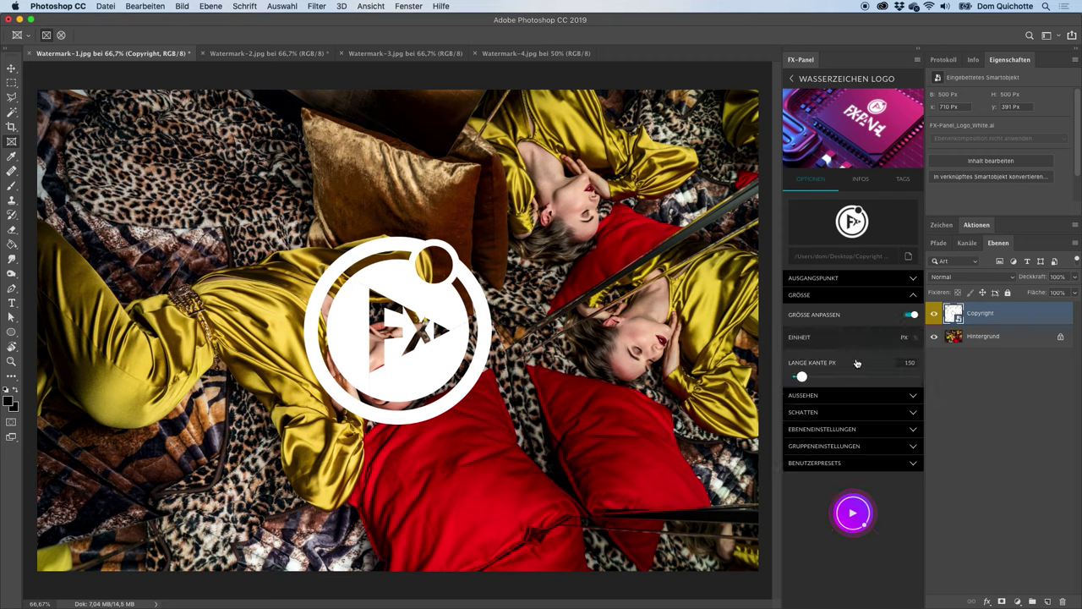
pyautogui.click(859, 345)
pyautogui.click(902, 363)
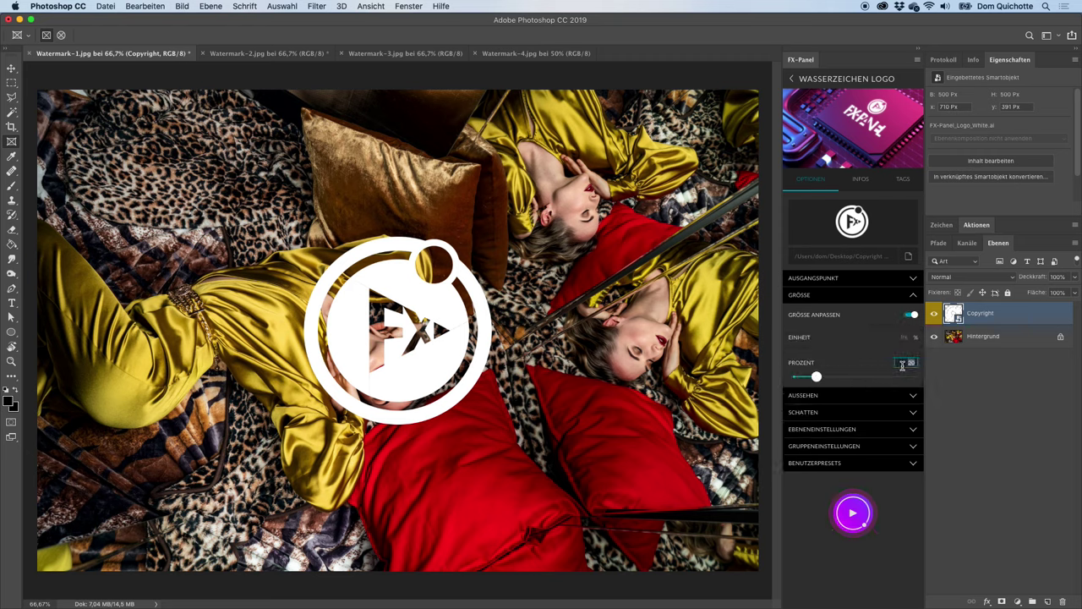
pyautogui.write('10')
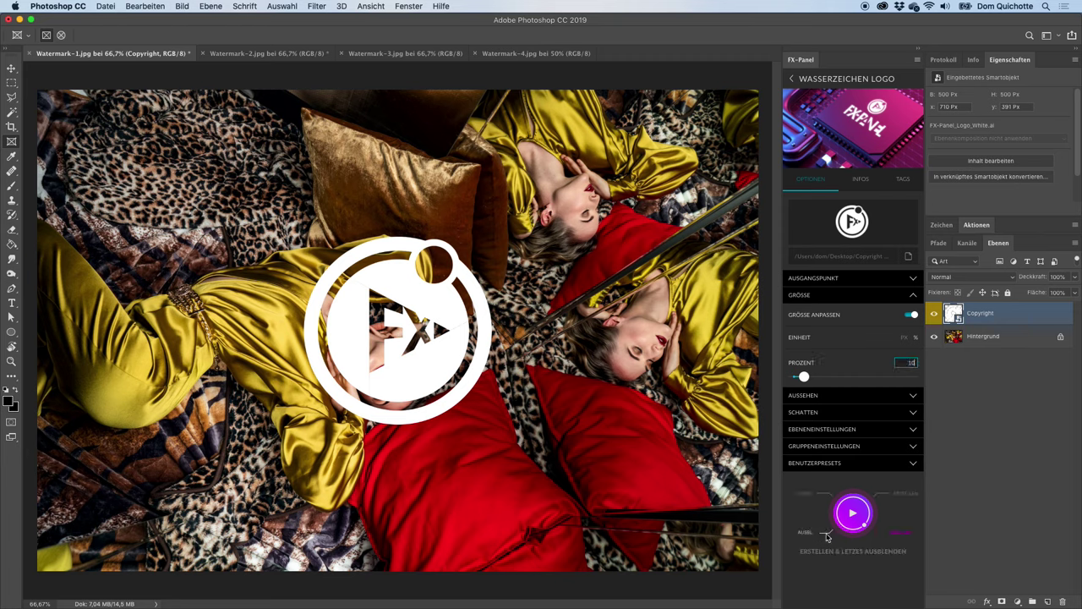
pyautogui.click(864, 523)
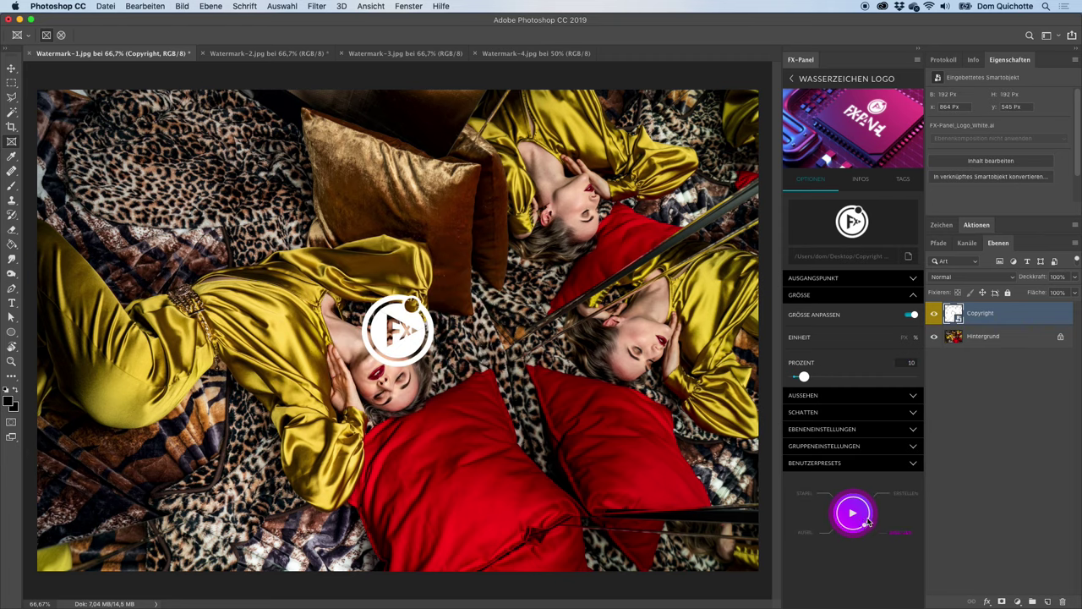
# Anchor the logo top-left with 20 px horizontal and vertical offsets and rerun the watermark
pyautogui.click(812, 278)
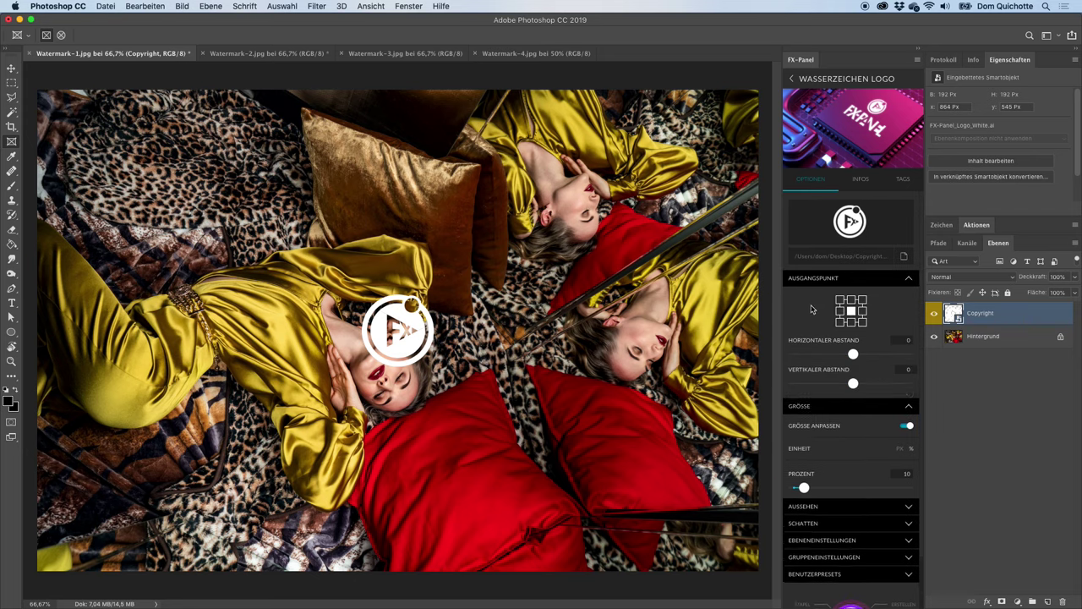
pyautogui.click(840, 300)
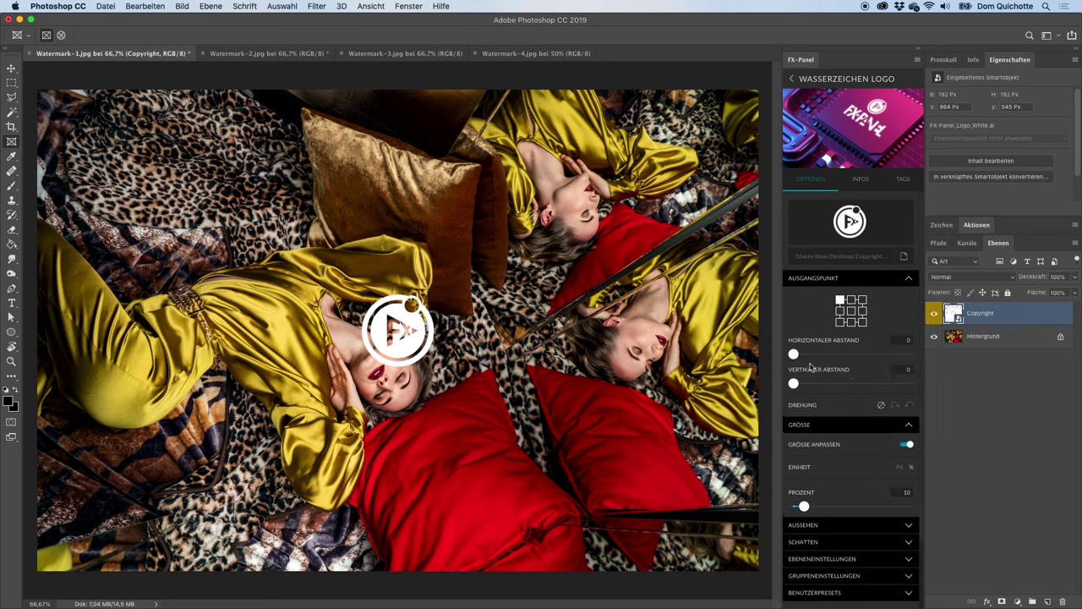
pyautogui.moveTo(794, 354); pyautogui.dragTo(800, 361)
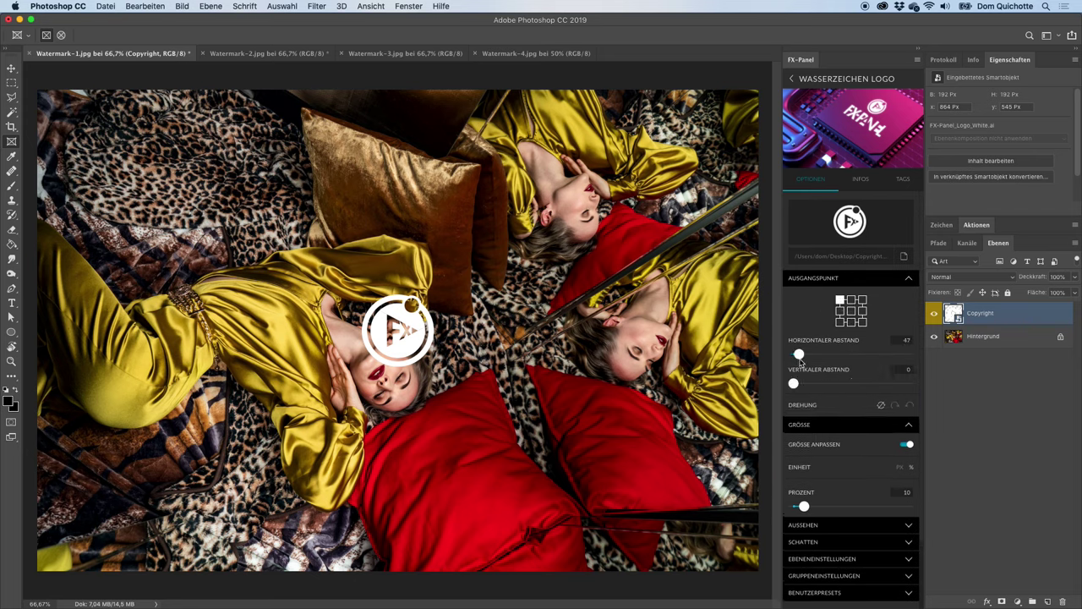
pyautogui.click(898, 339)
pyautogui.write('20')
pyautogui.press('Tab')
pyautogui.write('20')
pyautogui.press('Tab')
pyautogui.click(864, 278)
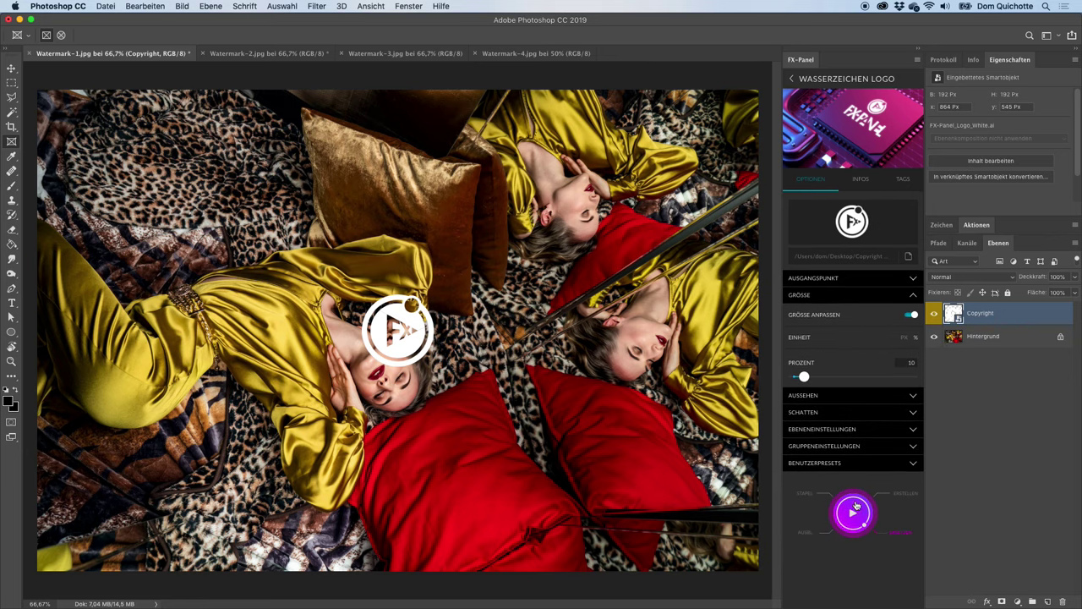
pyautogui.click(854, 511)
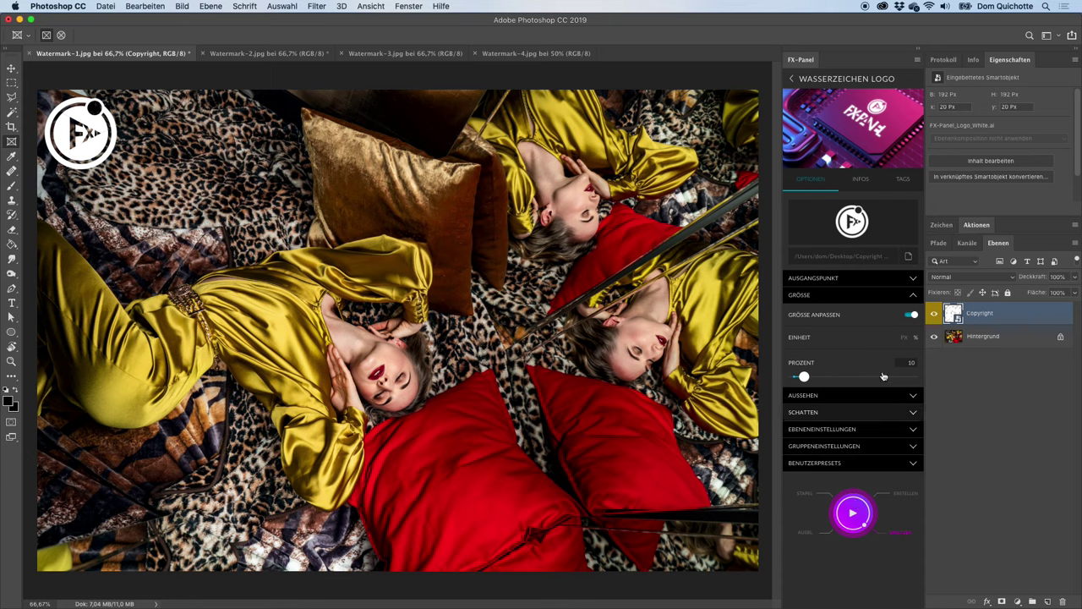
pyautogui.click(869, 294)
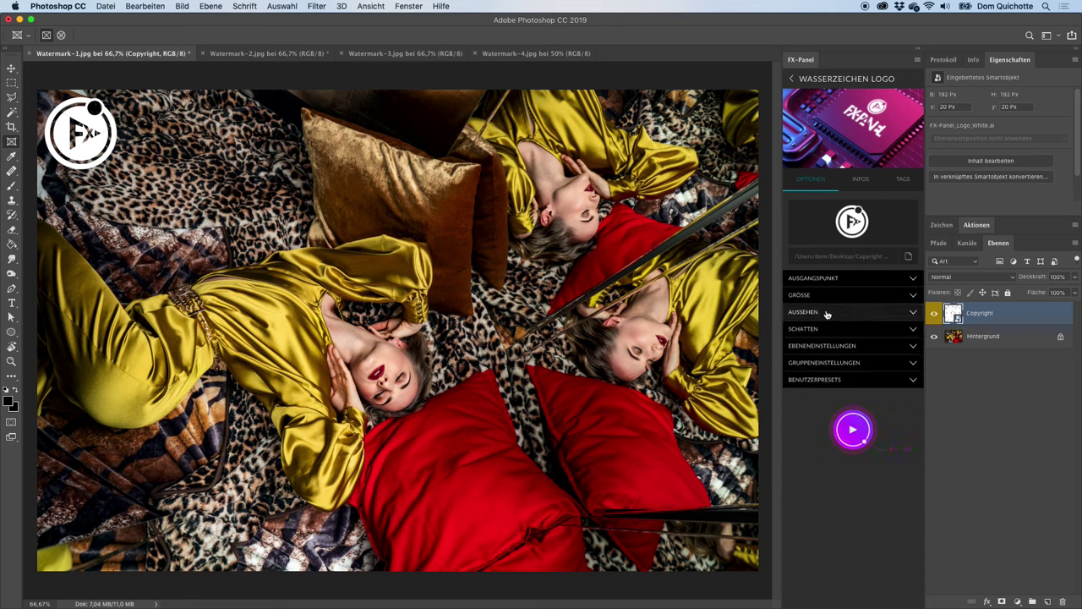
# Tint the logo with the pillow's sampled red at 50 opacity, Normal blend mode, and rerun it
pyautogui.click(826, 313)
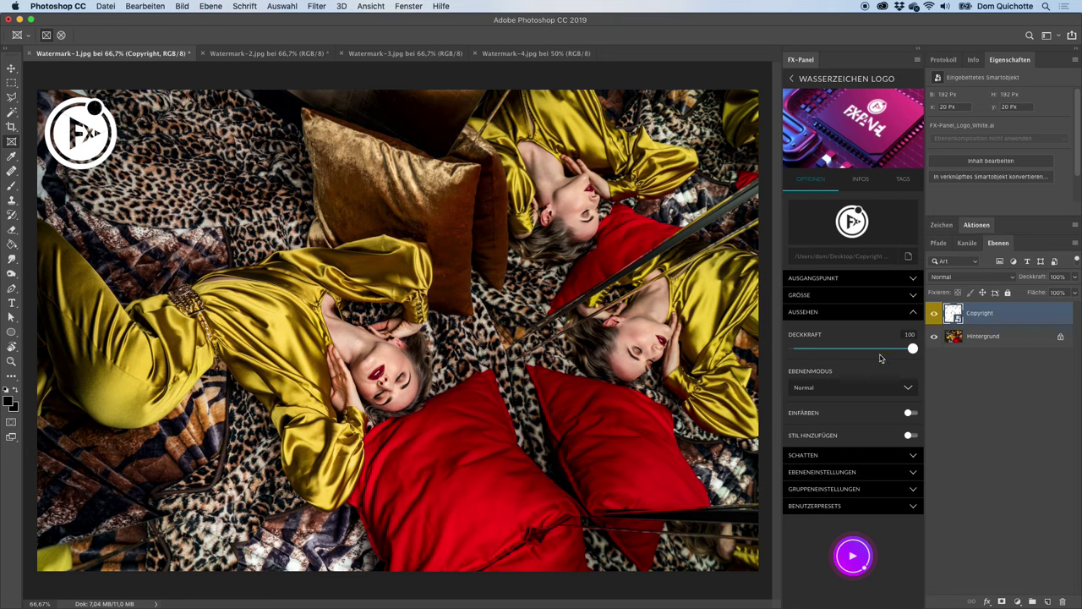
pyautogui.moveTo(913, 348); pyautogui.dragTo(854, 350)
pyautogui.click(876, 388)
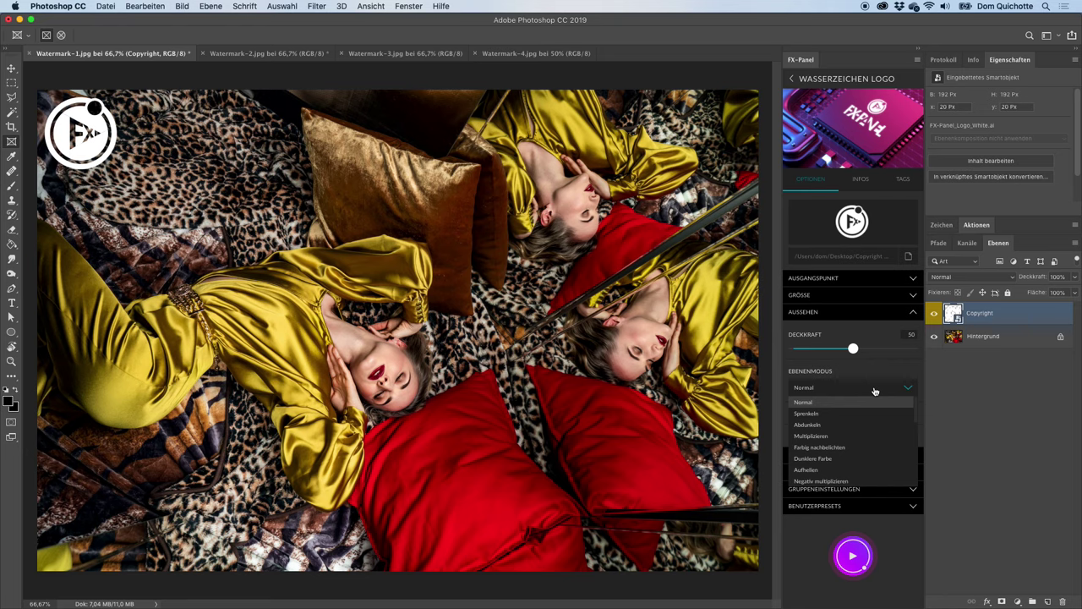
pyautogui.click(872, 390)
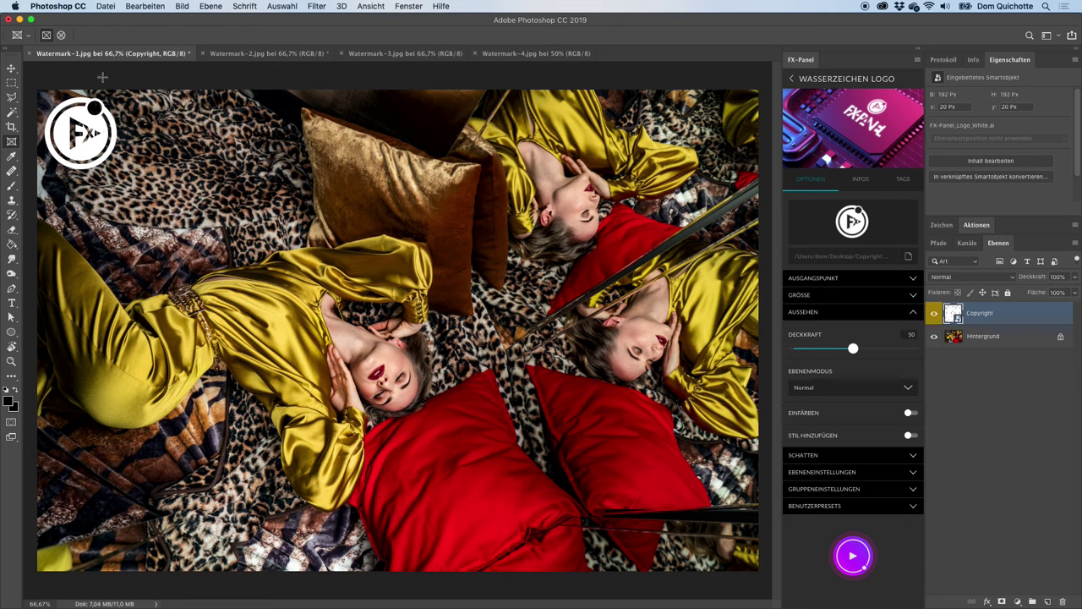
pyautogui.click(884, 414)
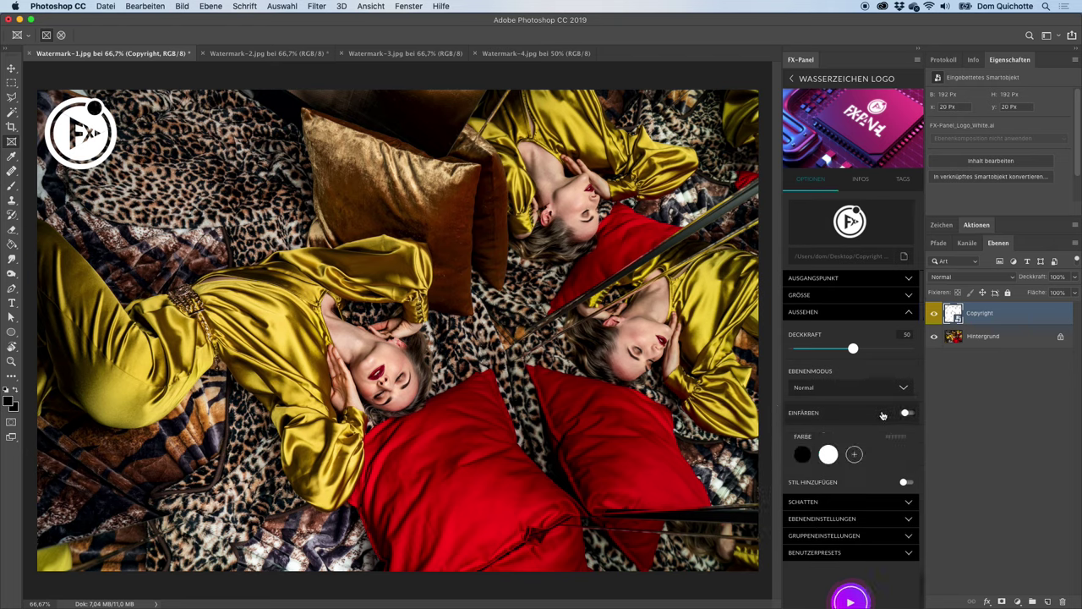
pyautogui.click(854, 454)
pyautogui.click(457, 436)
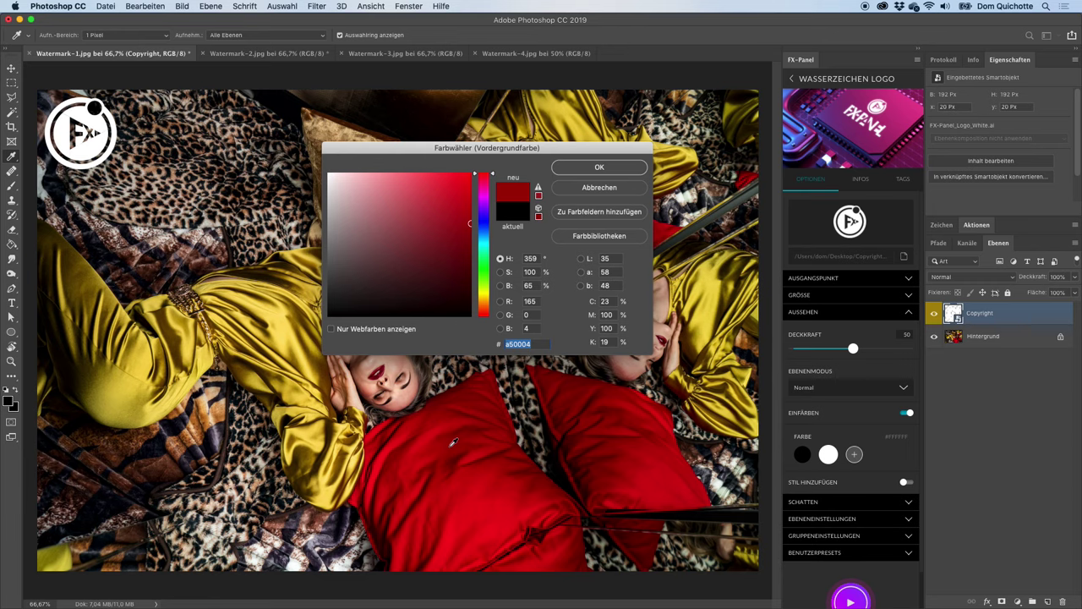
pyautogui.click(617, 172)
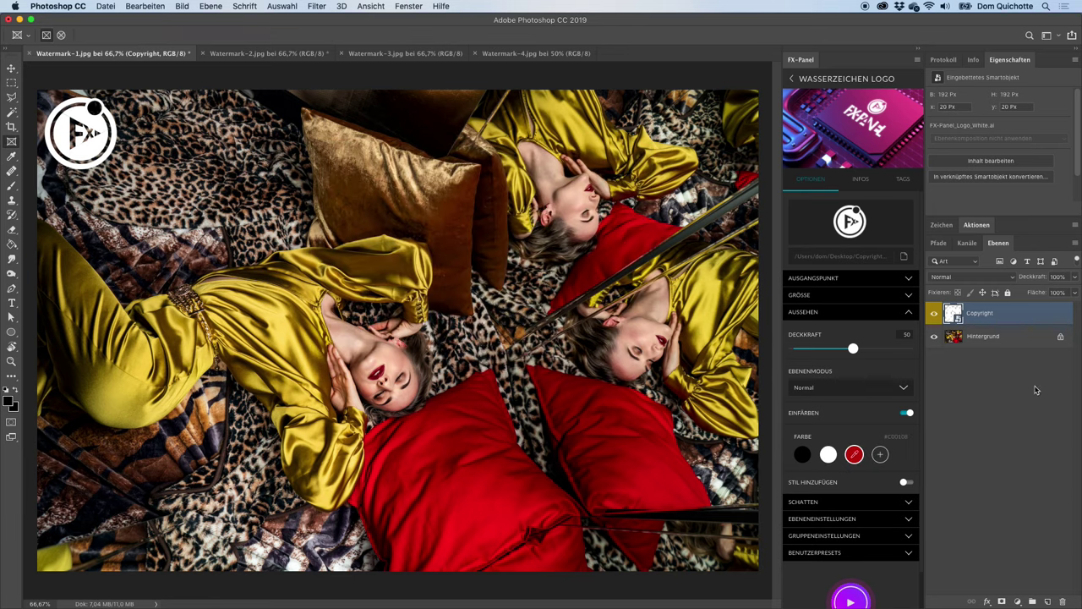
pyautogui.scroll(-1, 854, 507)
pyautogui.click(863, 590)
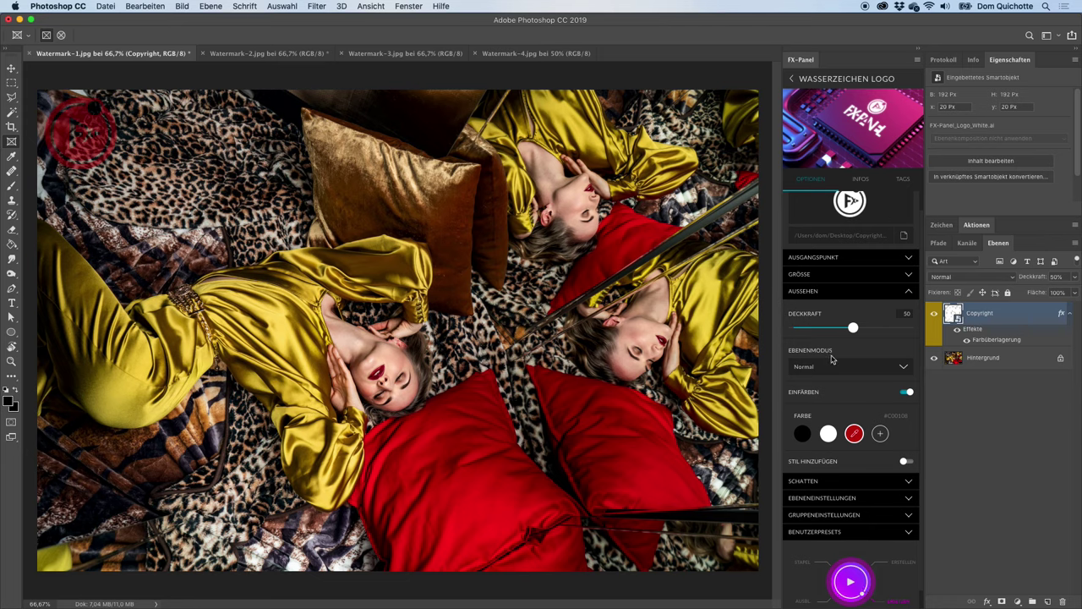
# Raise the logo opacity back to 100 and rerun the watermark
pyautogui.moveTo(862, 330); pyautogui.dragTo(911, 328)
pyautogui.click(862, 575)
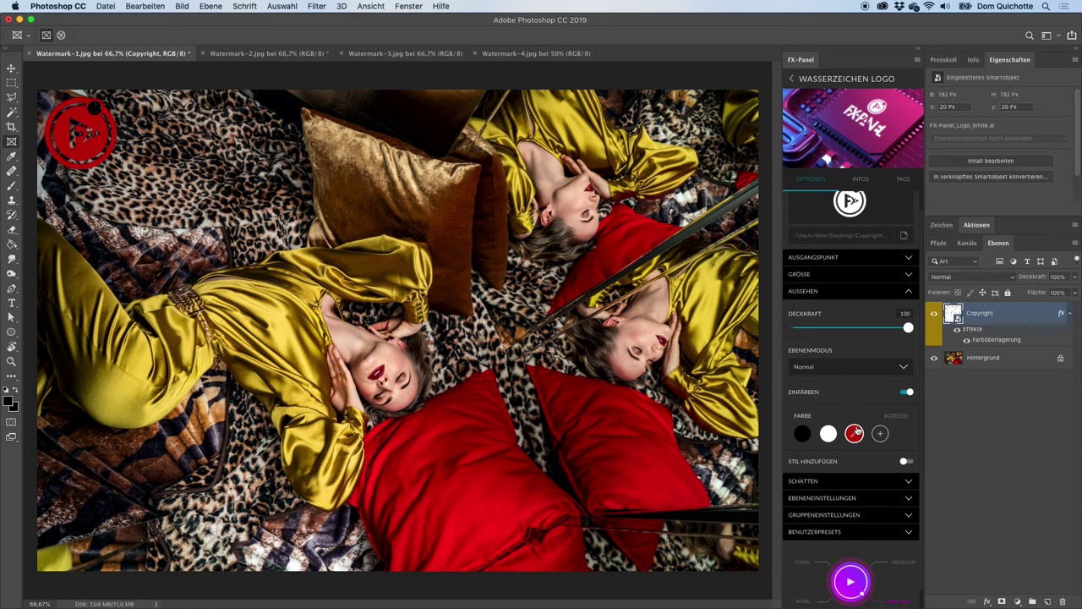
pyautogui.scroll(2, 842, 408)
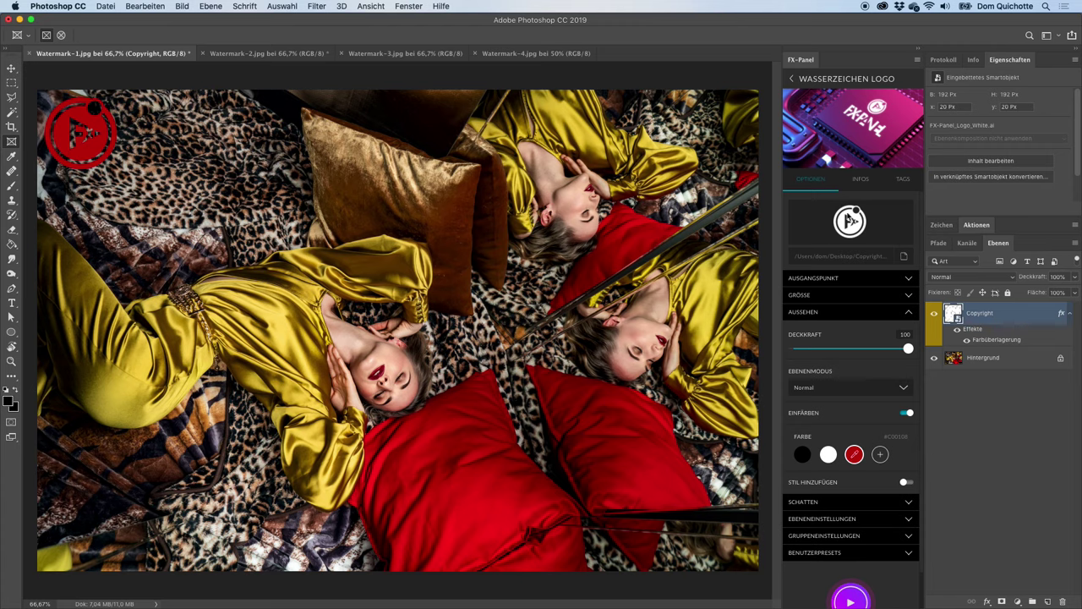
pyautogui.click(903, 257)
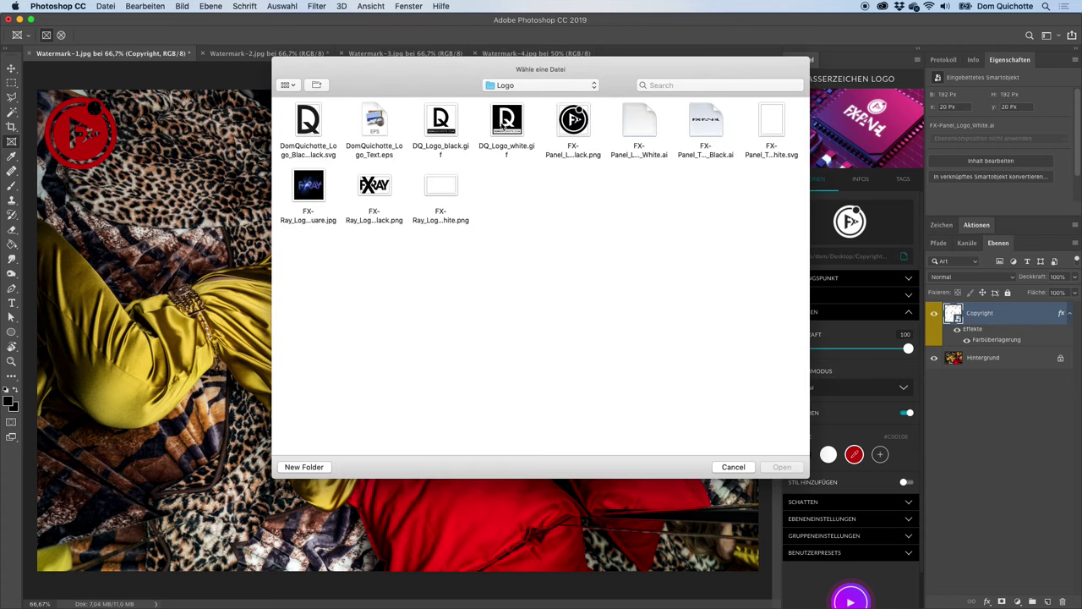
# Swap in DQ_Logo_white.gif as the logo, first untinted, then with the red tint
pyautogui.click(504, 125)
pyautogui.click(781, 467)
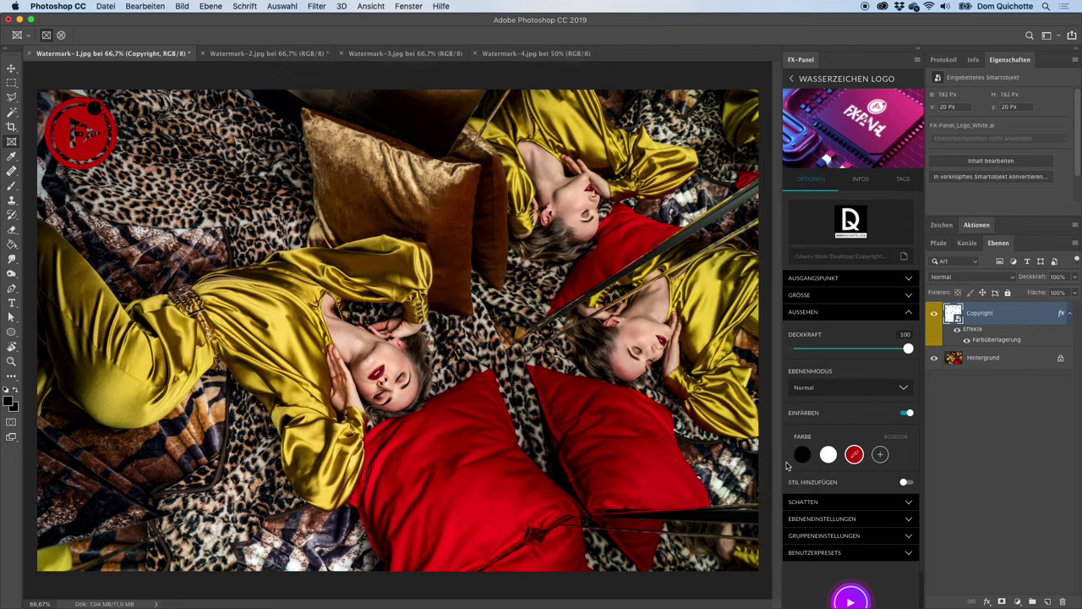
pyautogui.click(907, 412)
pyautogui.click(852, 556)
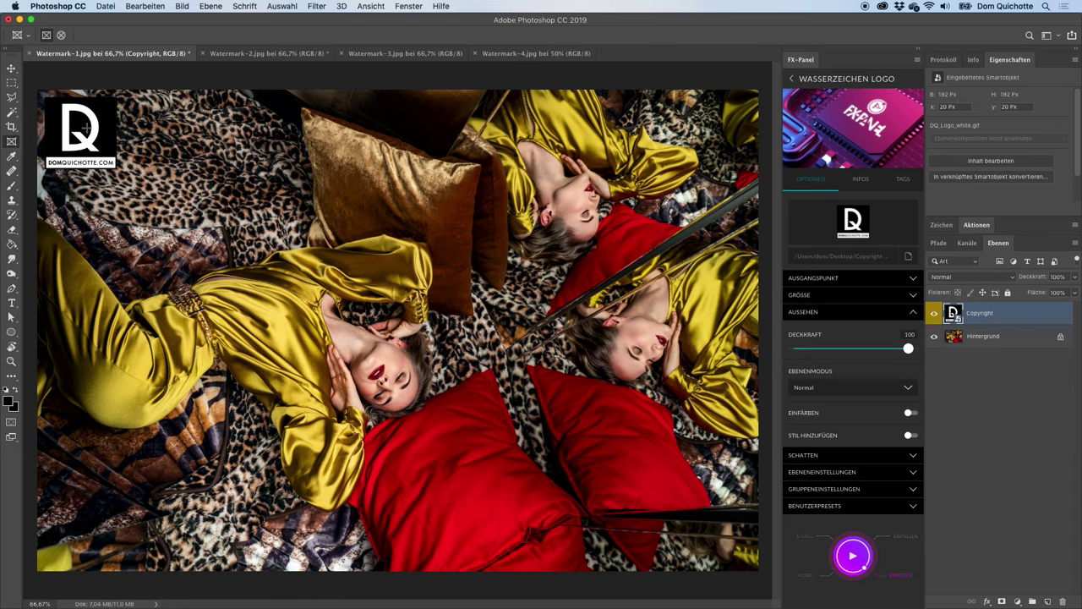
pyautogui.click(908, 413)
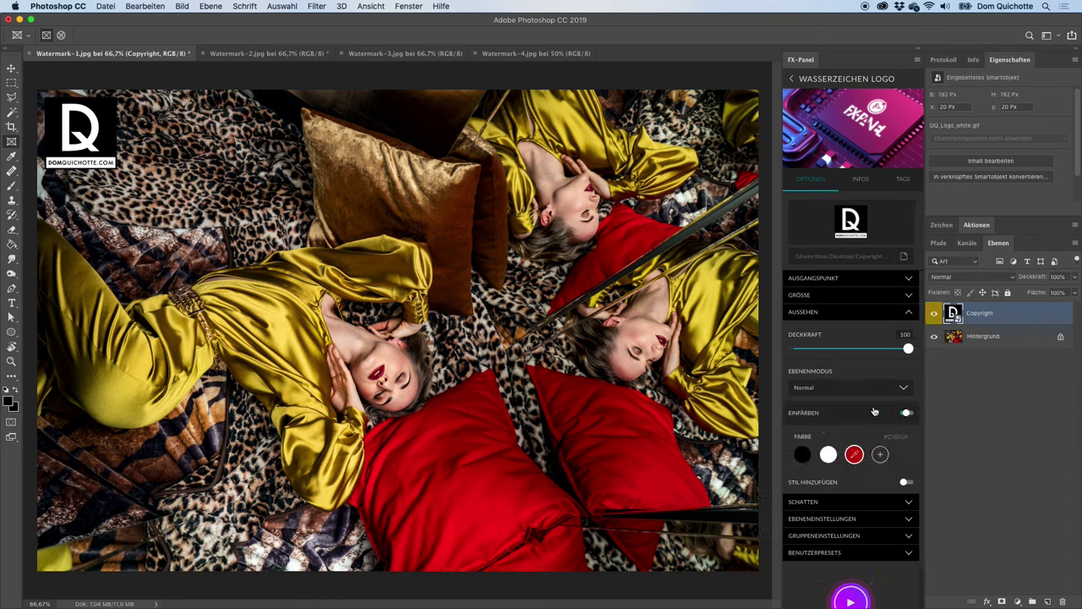
pyautogui.click(850, 601)
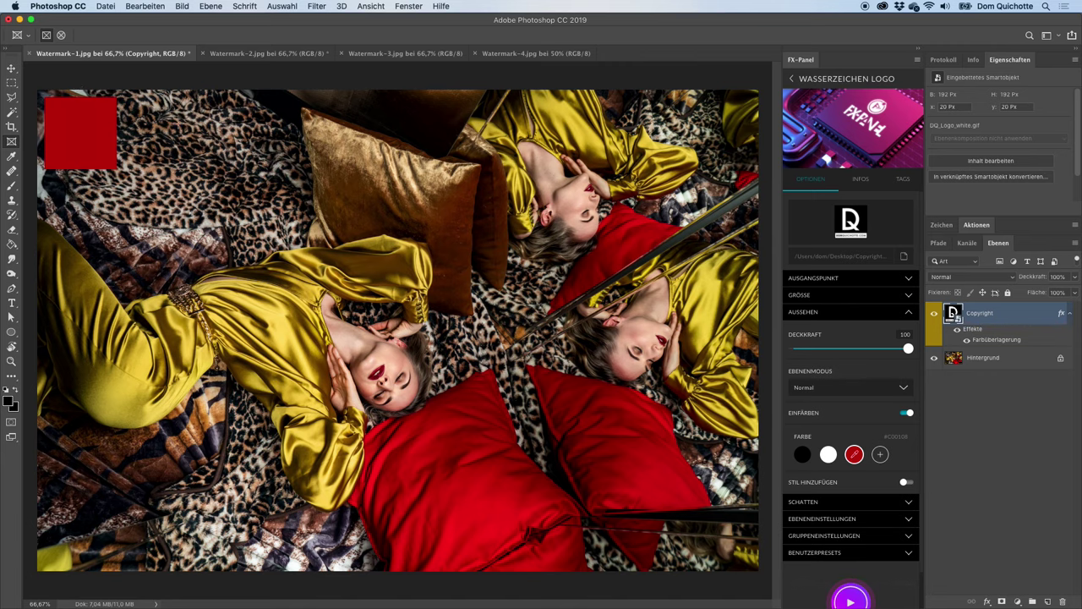
# Load FX-Panel_Typo_Black.ai as the logo, preview it, and apply the red FX-PANEL lettering
pyautogui.click(903, 256)
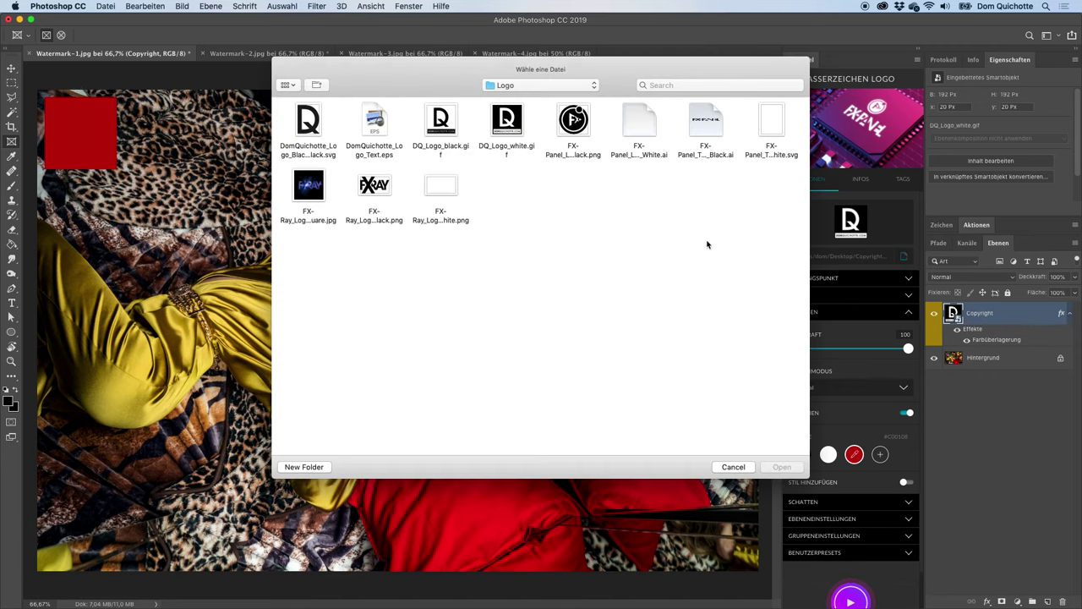
pyautogui.click(705, 144)
pyautogui.click(781, 466)
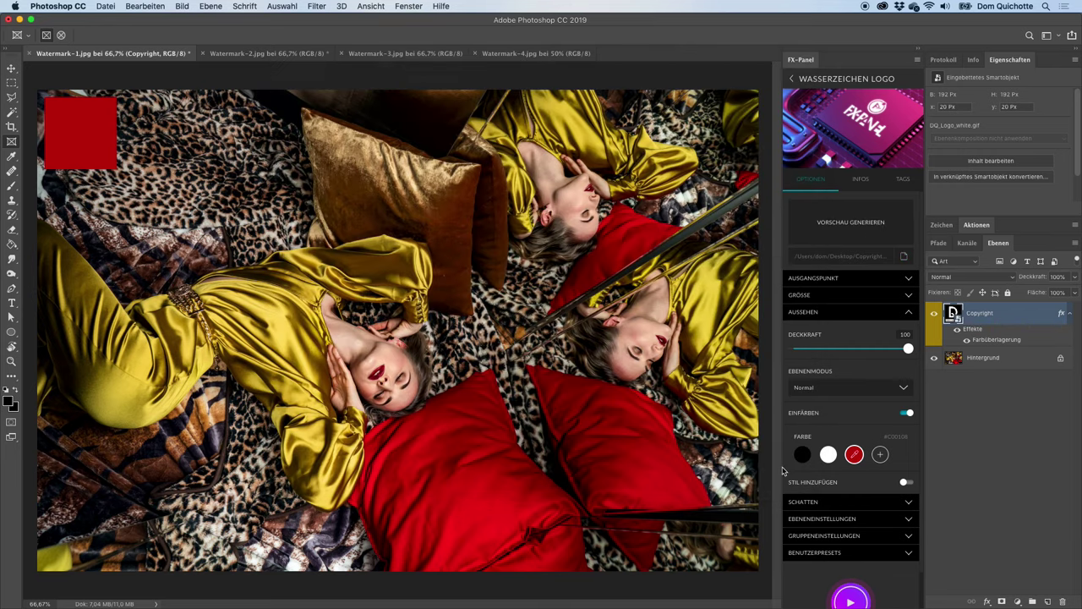
pyautogui.click(864, 225)
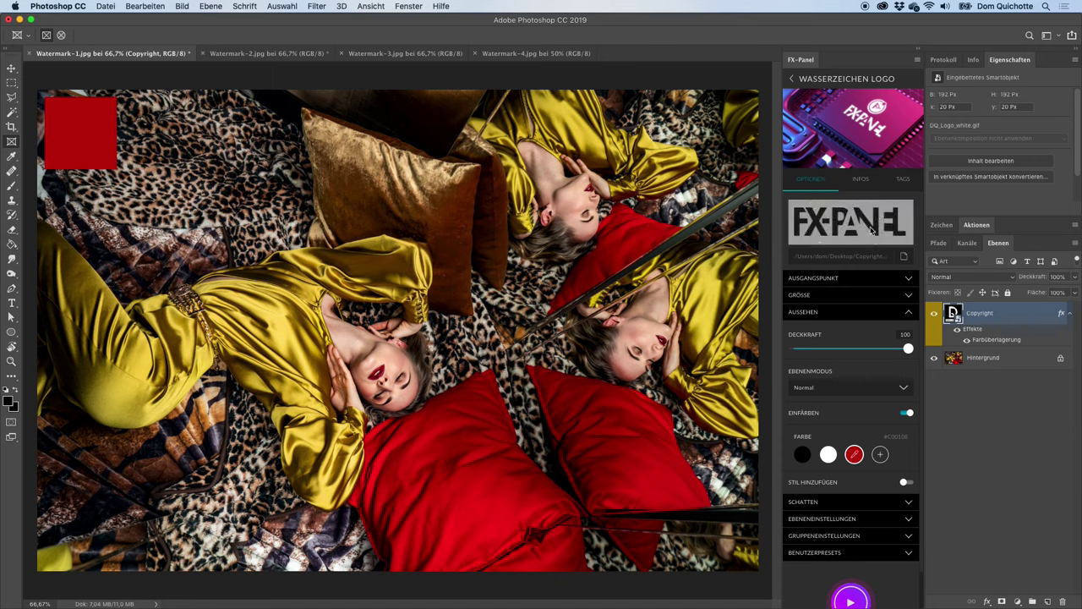
pyautogui.click(861, 595)
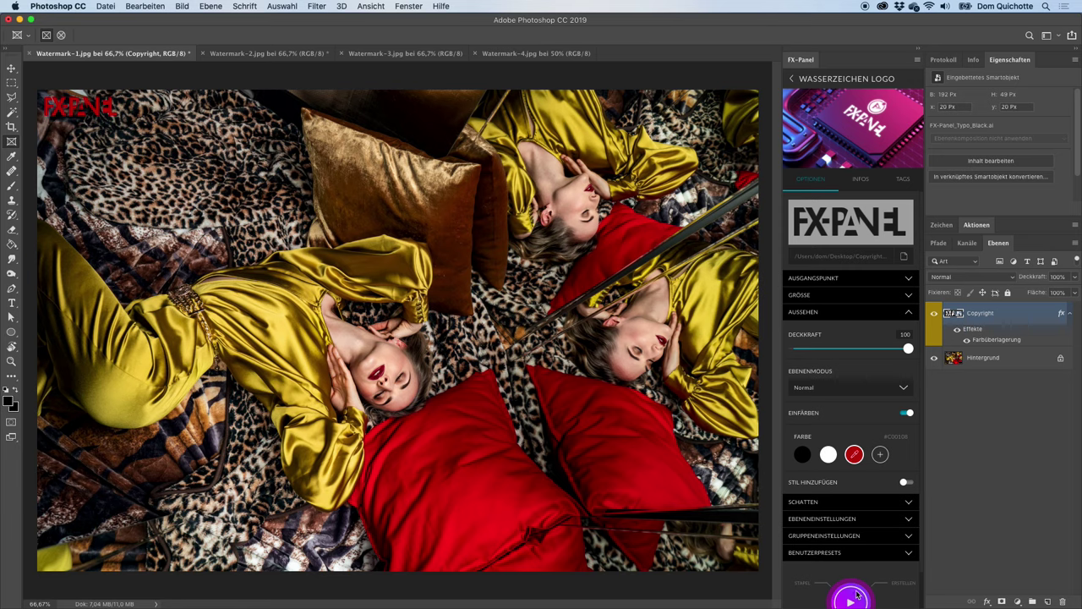
# Change the FX-PANEL lettering's colour to white in the Aussehen settings
pyautogui.scroll(-2, 872, 348)
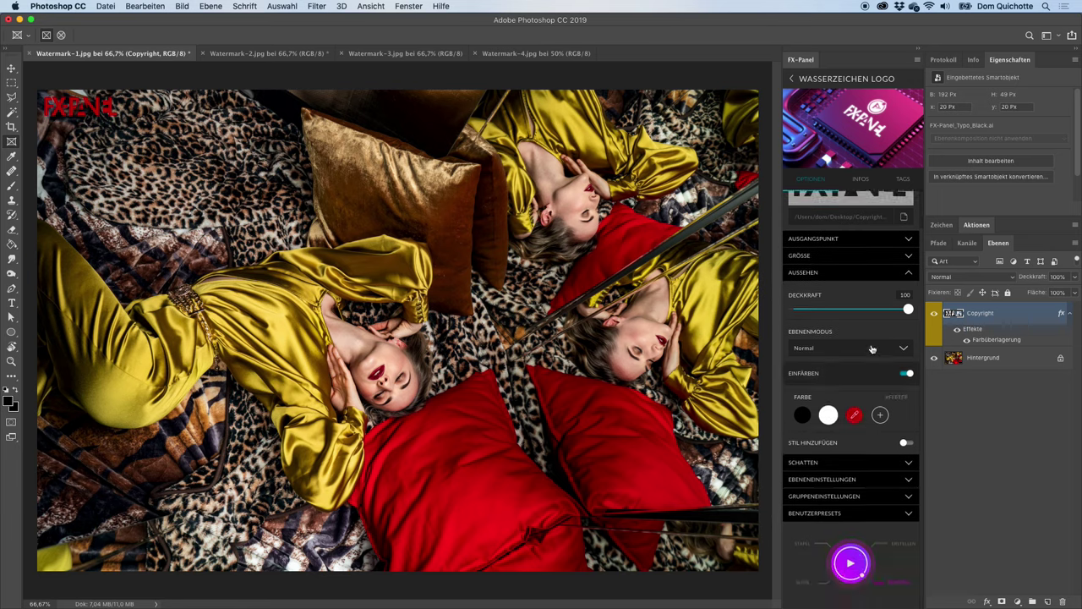
pyautogui.click(856, 273)
pyautogui.click(849, 408)
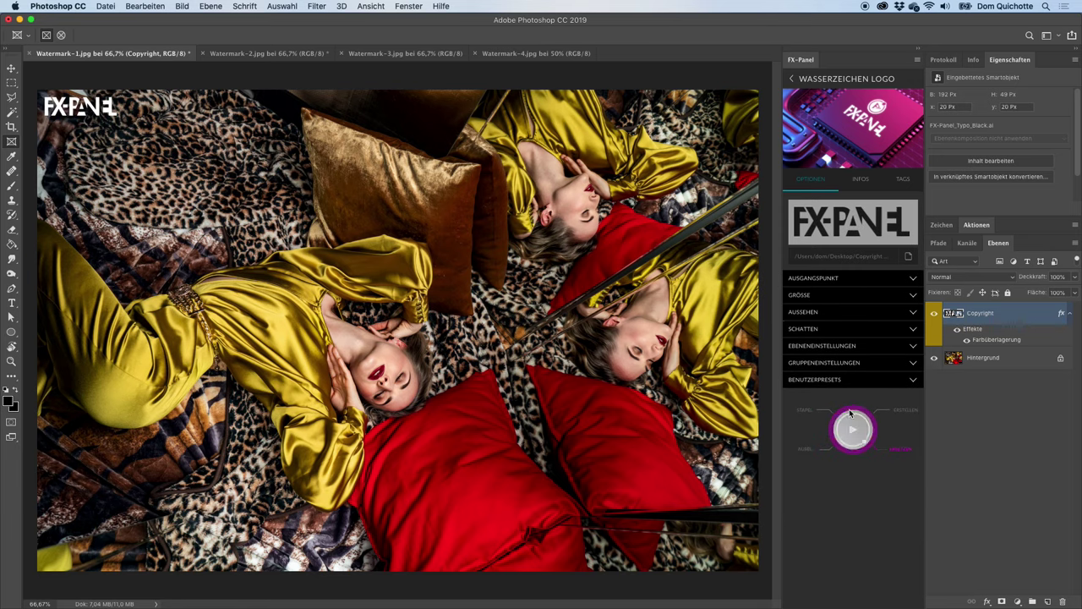
# Enable Schatten hinzufügen and rerun to give the white FX-PANEL logo a drop shadow
pyautogui.click(847, 329)
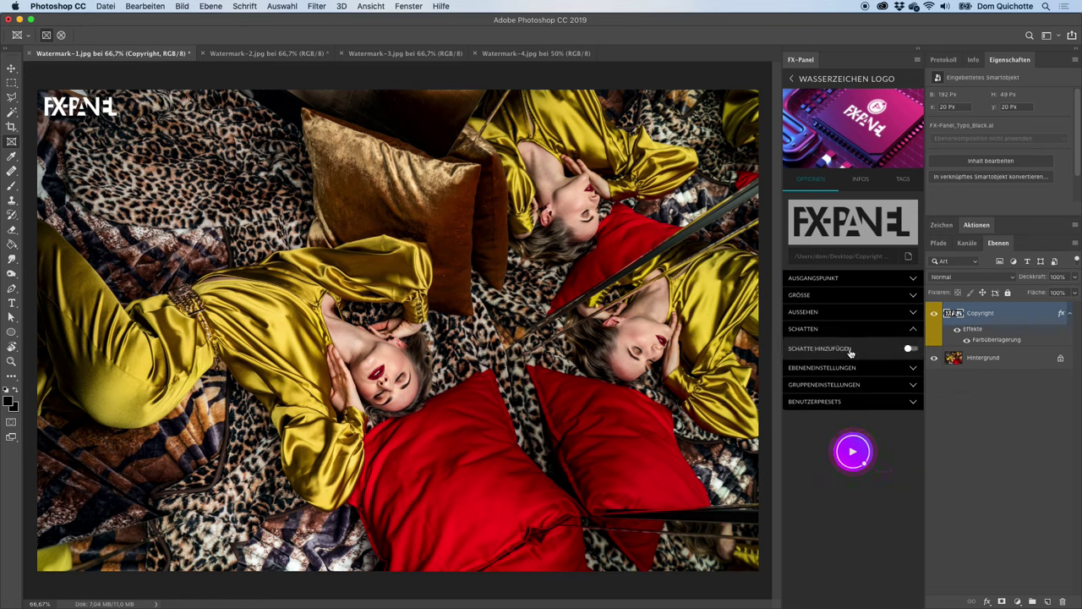
pyautogui.click(851, 351)
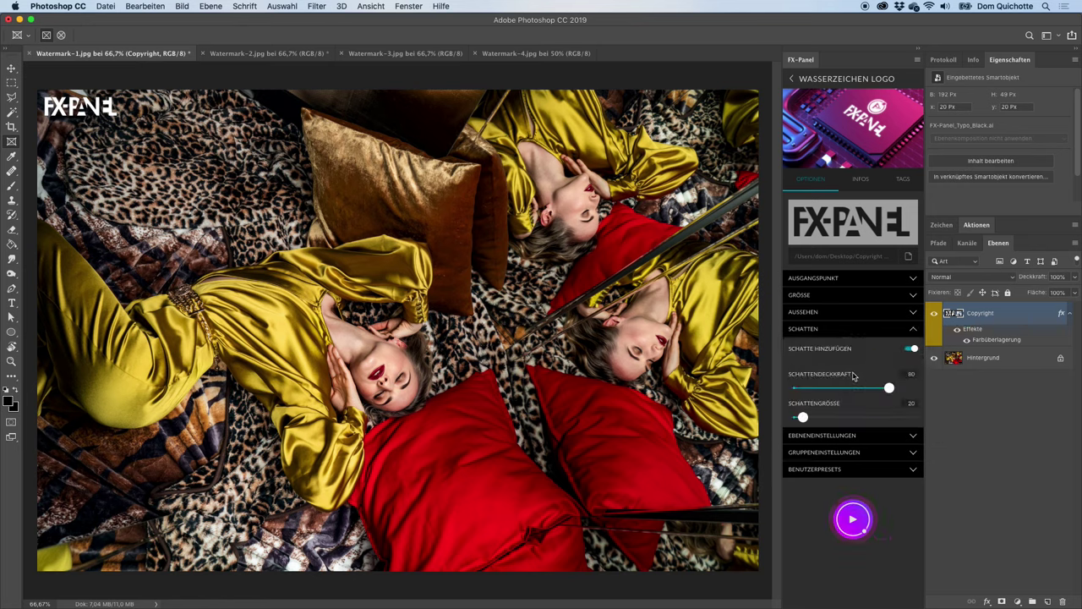
pyautogui.click(862, 523)
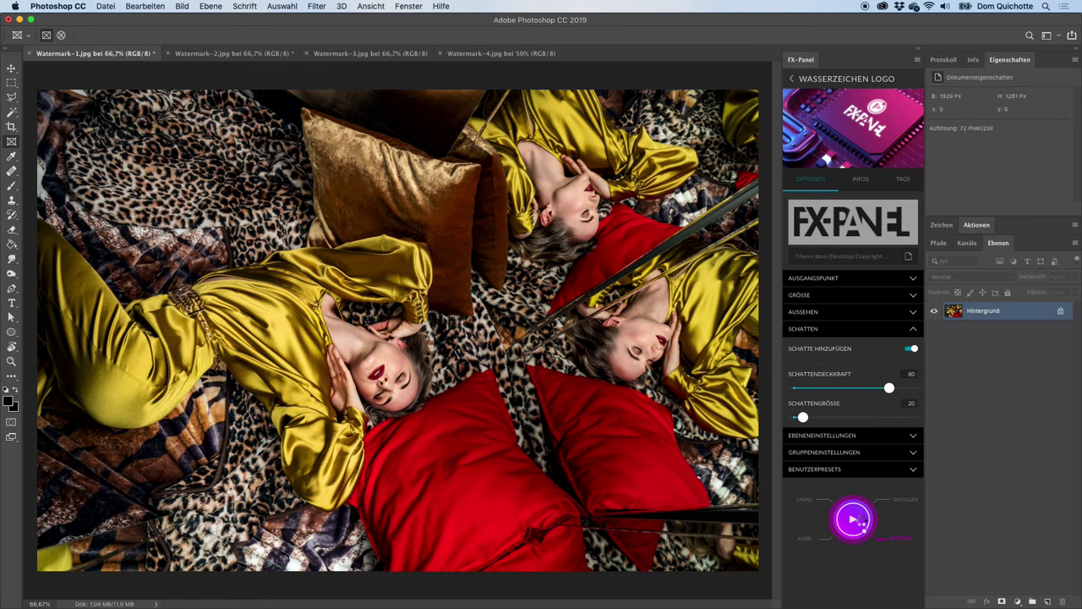
pyautogui.click(842, 329)
pyautogui.click(843, 314)
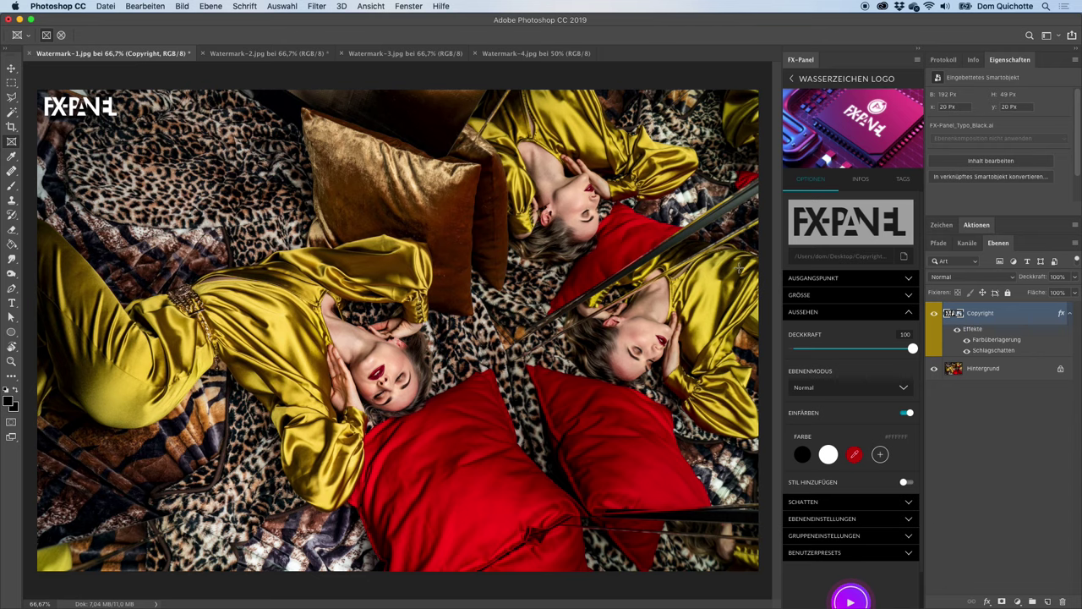
# Turn off the logo's overlay and shadow, set fill opacity to 0, and add a white stroke
pyautogui.doubleClick(1007, 313)
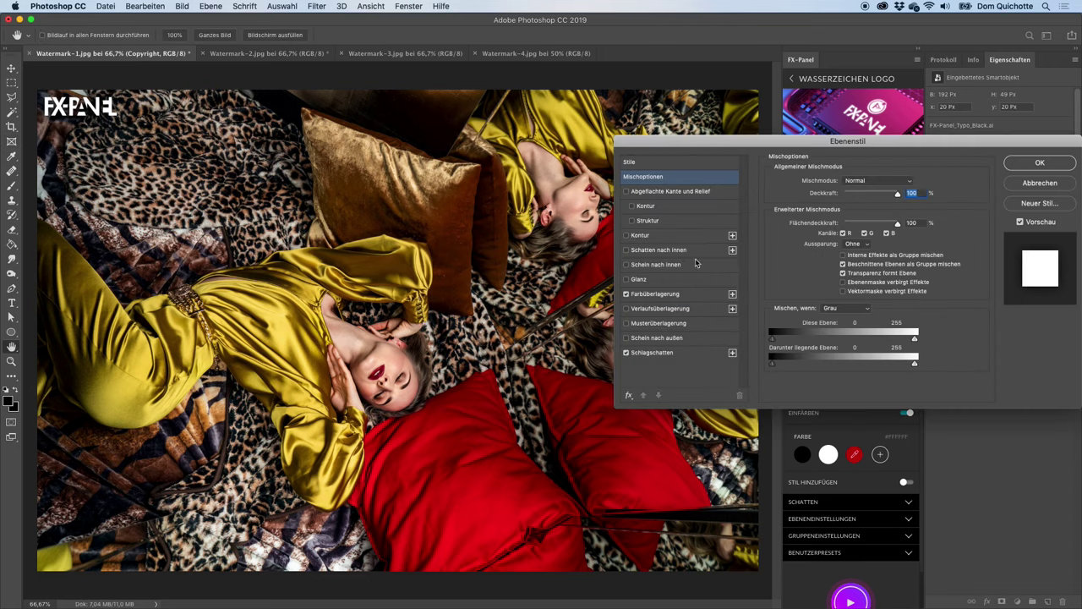
pyautogui.click(626, 293)
pyautogui.click(626, 353)
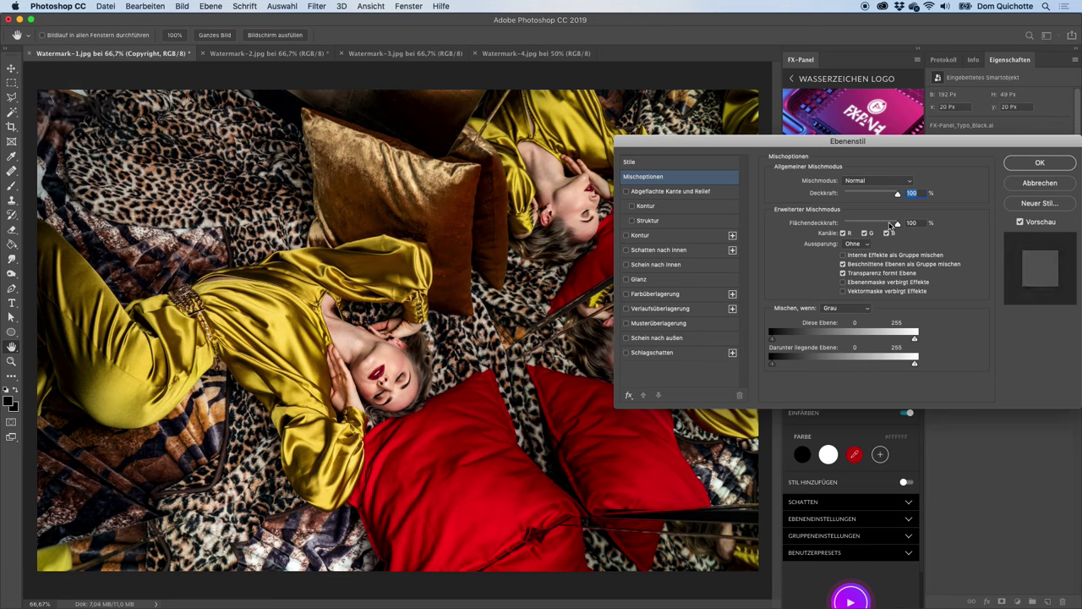
pyautogui.moveTo(890, 225); pyautogui.dragTo(842, 225)
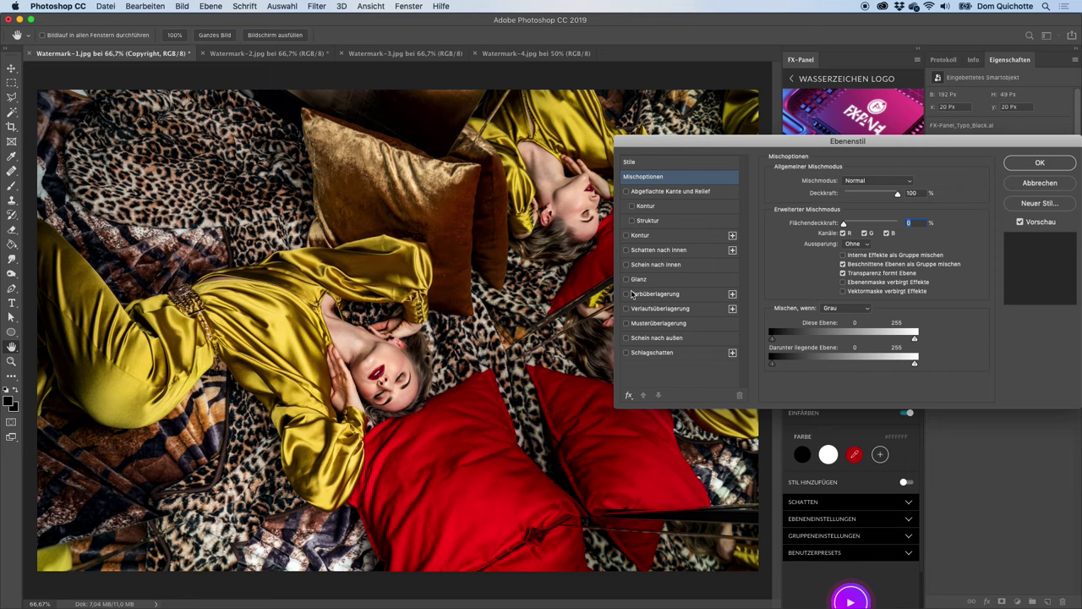
pyautogui.click(640, 235)
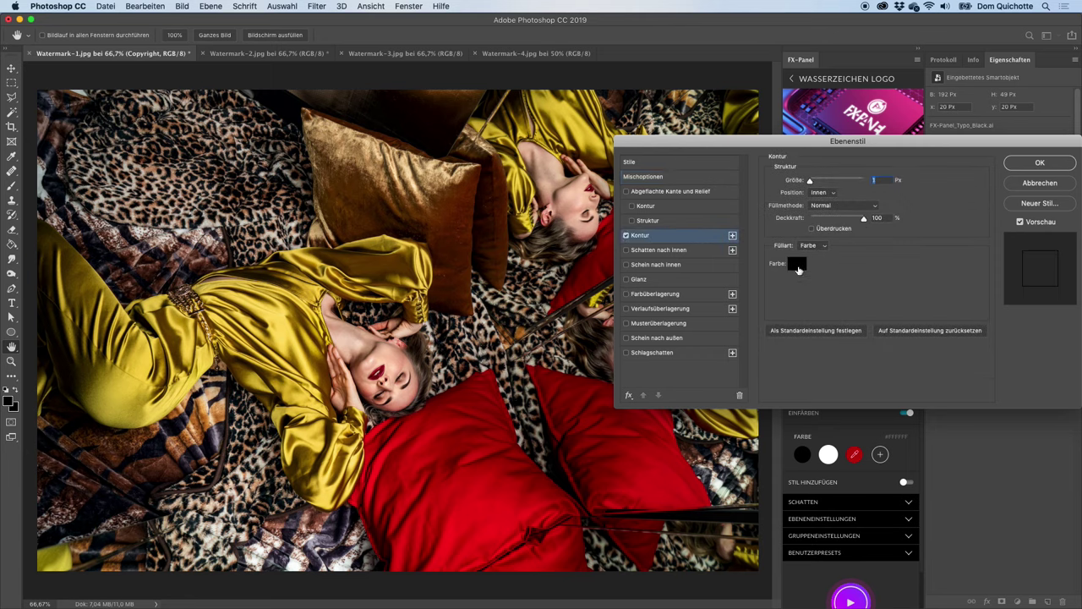
pyautogui.click(796, 263)
pyautogui.moveTo(415, 198); pyautogui.dragTo(329, 173)
pyautogui.click(584, 167)
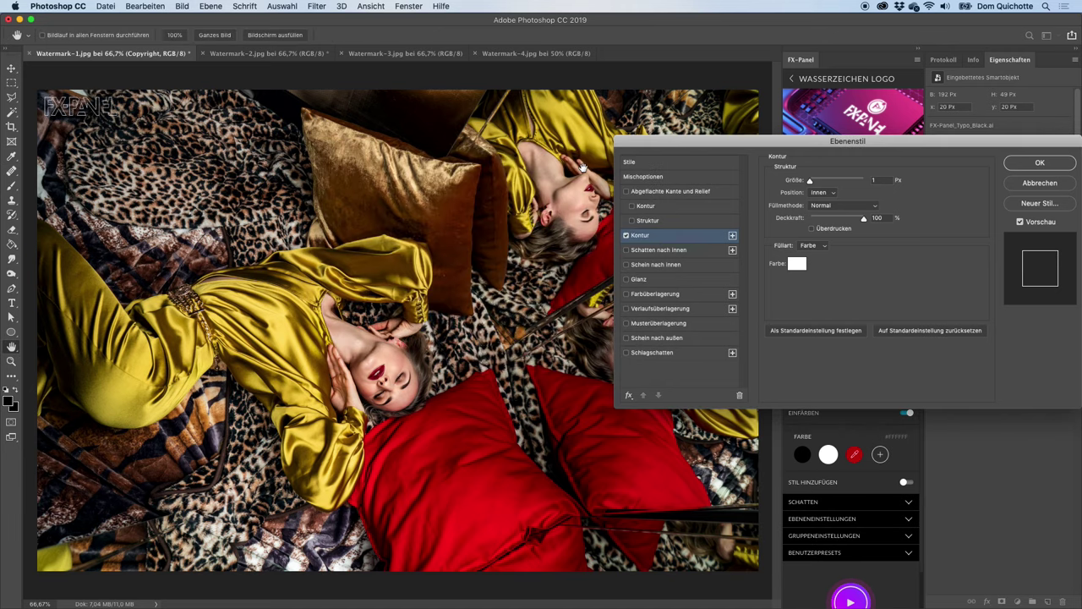
# Make the stroke 2 px and centred, and save it as the style 'Kontur weiß 2px'
pyautogui.moveTo(810, 181); pyautogui.dragTo(812, 191)
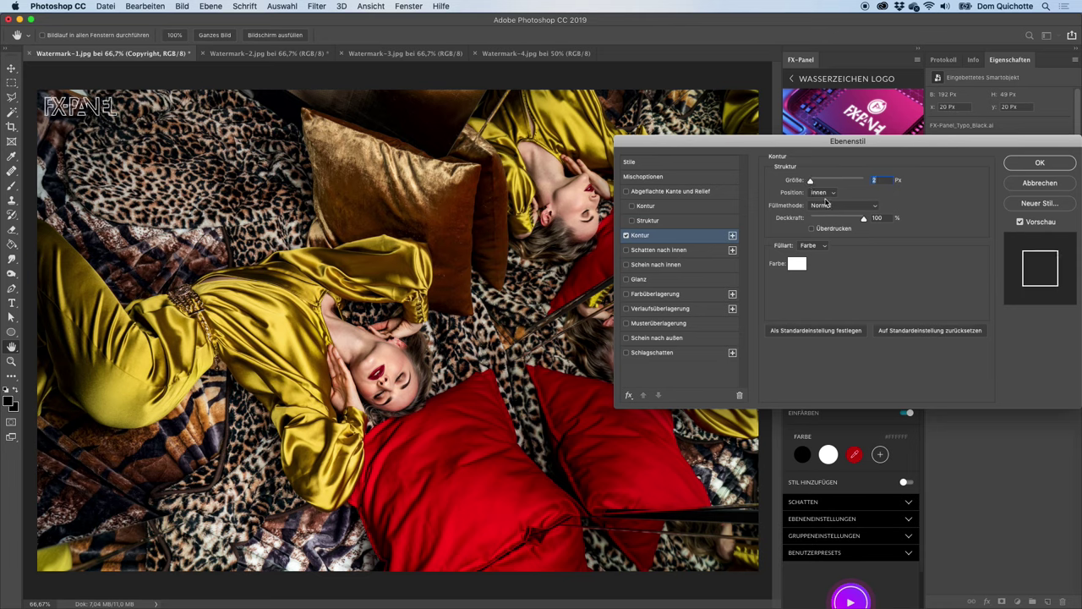
pyautogui.click(825, 194)
pyautogui.click(830, 203)
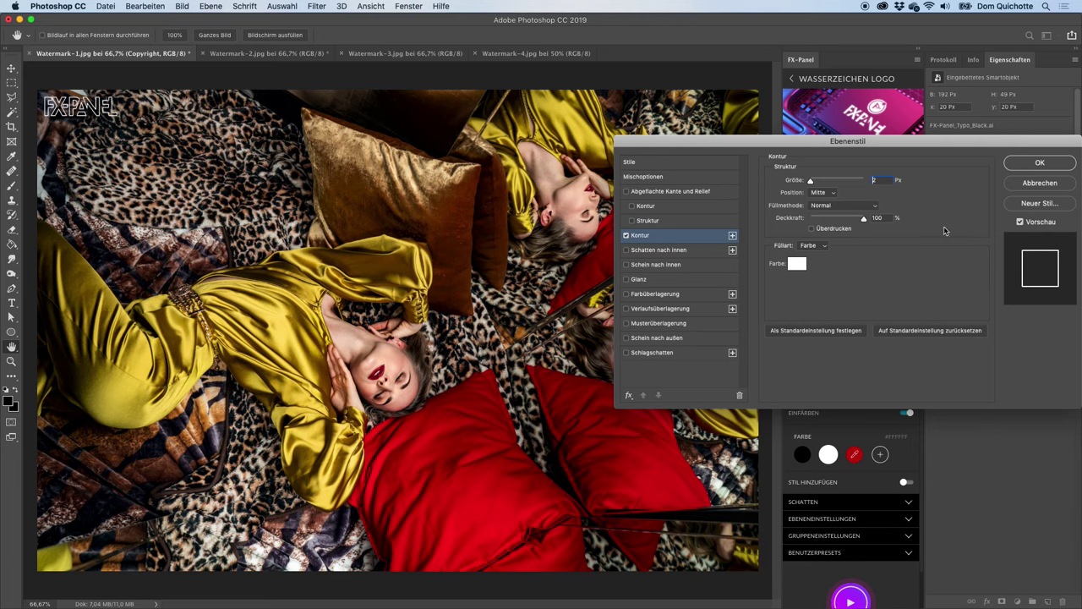
pyautogui.click(1037, 205)
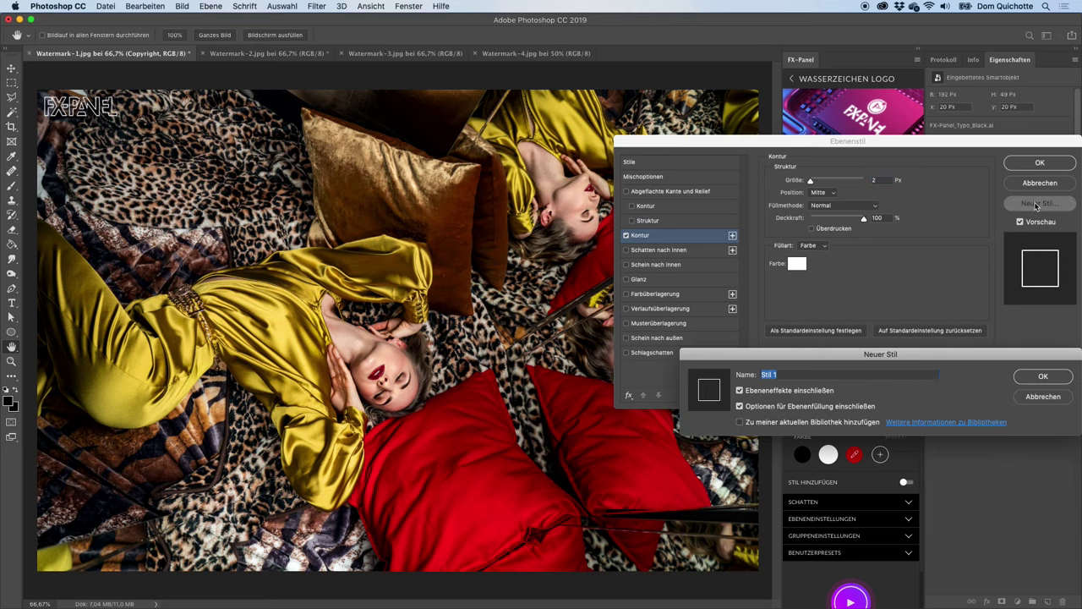
pyautogui.write('Kontur weiß 2px')
pyautogui.click(1030, 378)
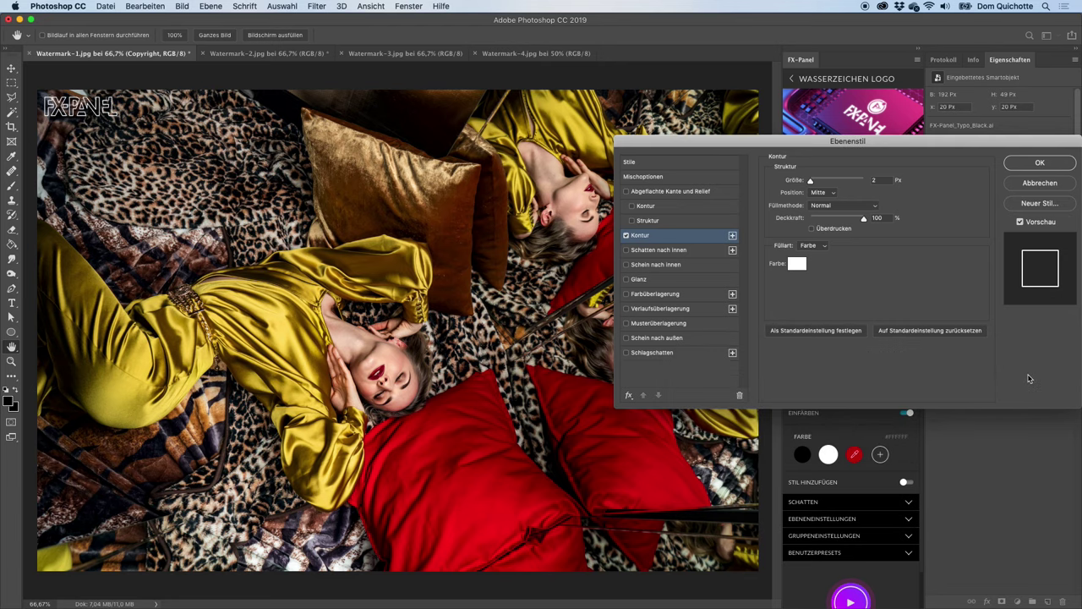
pyautogui.click(1040, 163)
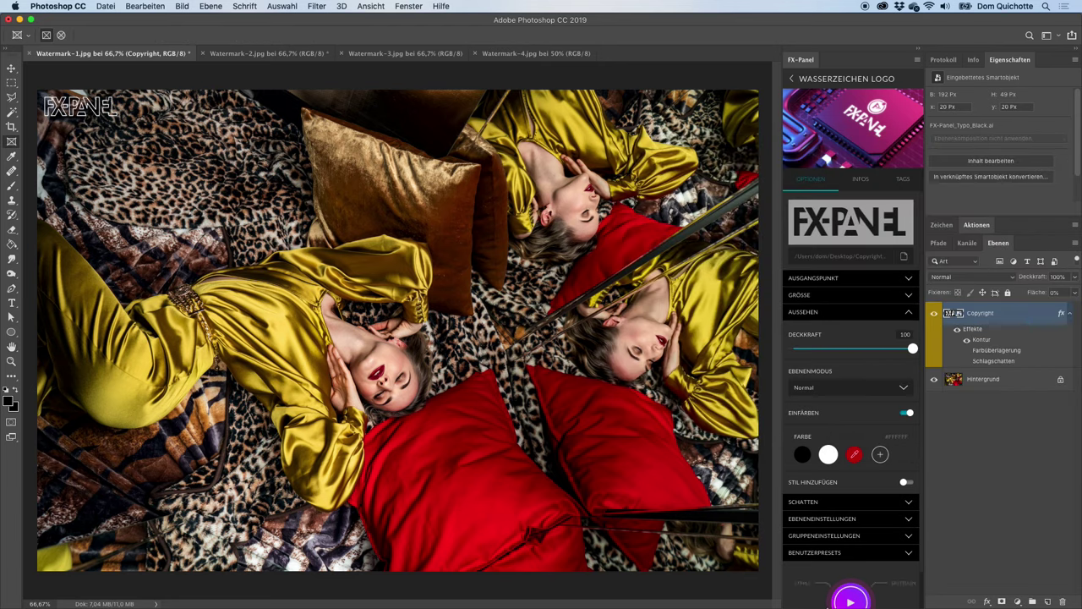
# Enable Stil hinzufügen and choose 'Kontur weiß 2px' from the Stil list
pyautogui.click(852, 481)
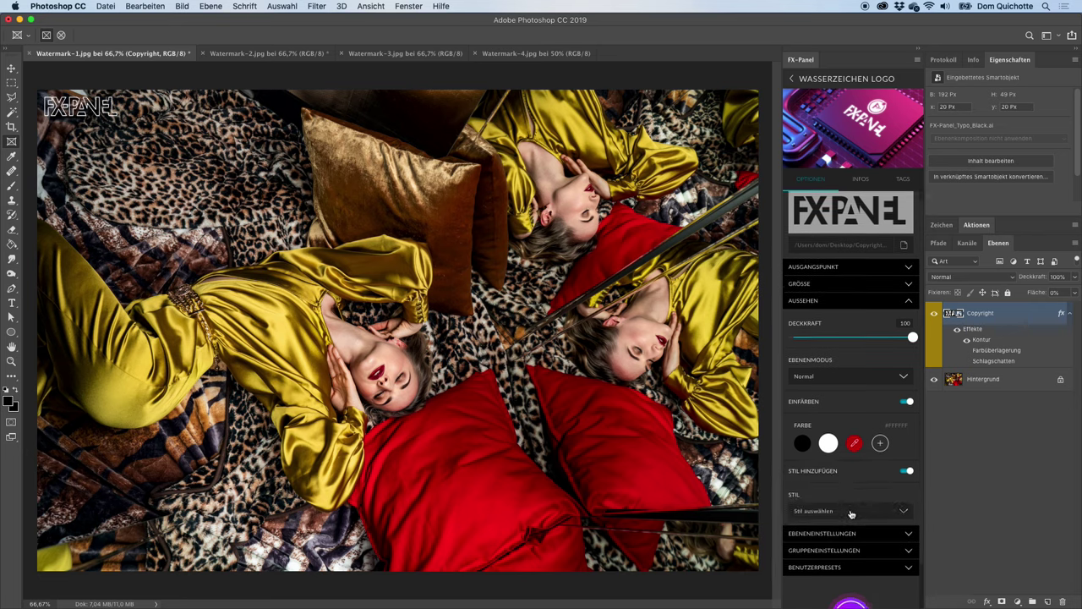
pyautogui.click(851, 511)
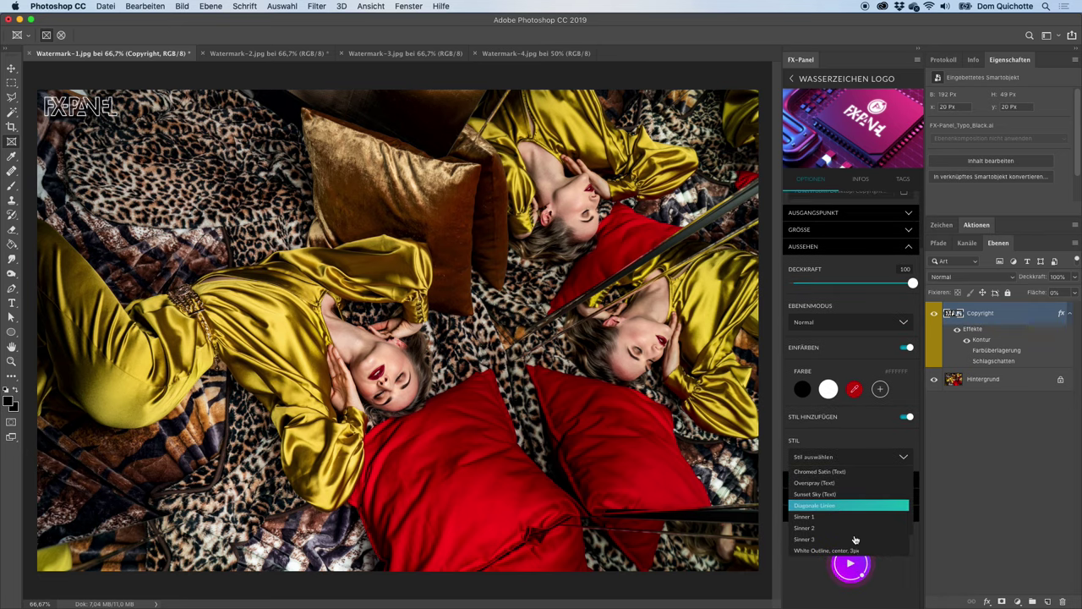
pyautogui.click(885, 438)
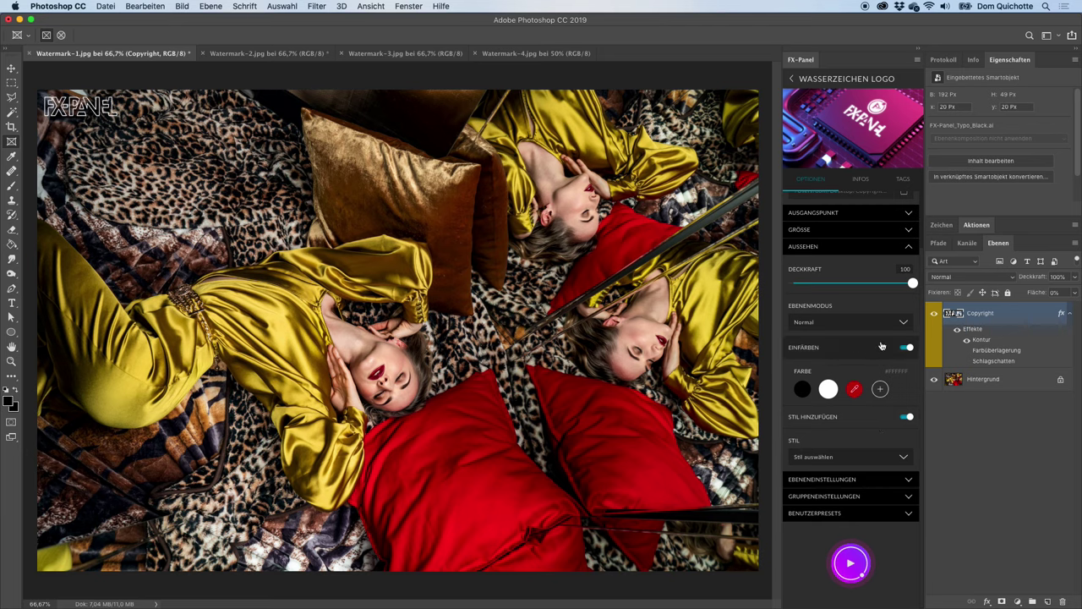
pyautogui.moveTo(850, 328)
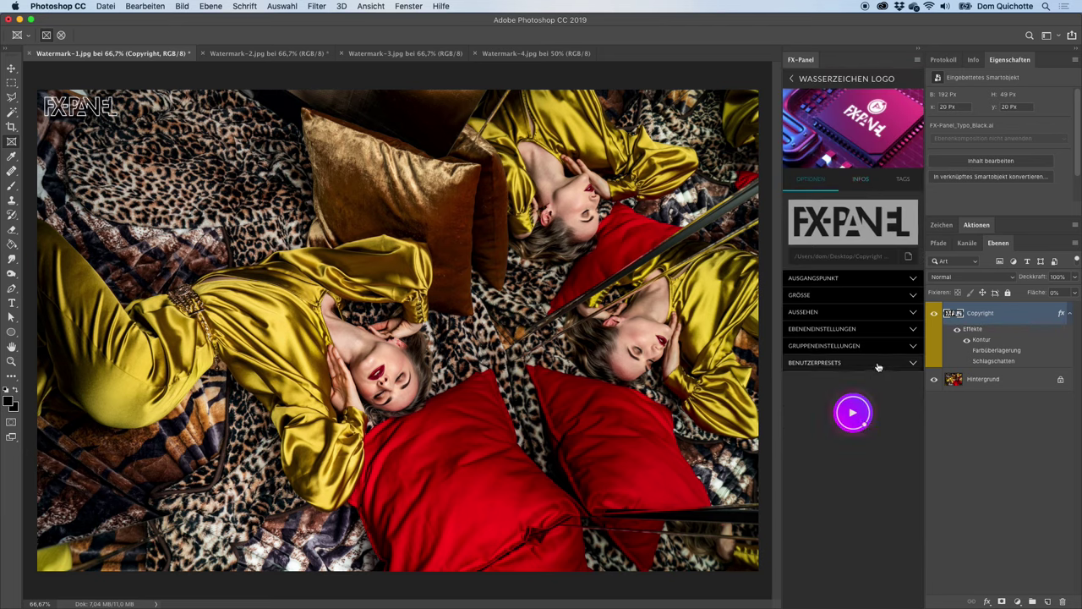
pyautogui.click(859, 317)
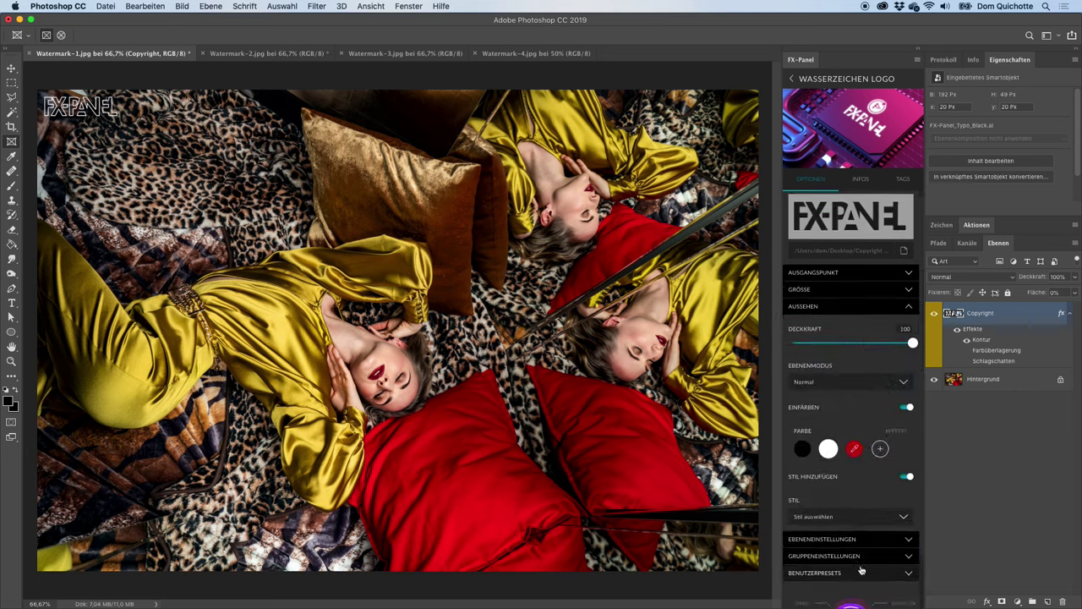
pyautogui.click(851, 518)
pyautogui.scroll(-5, 851, 518)
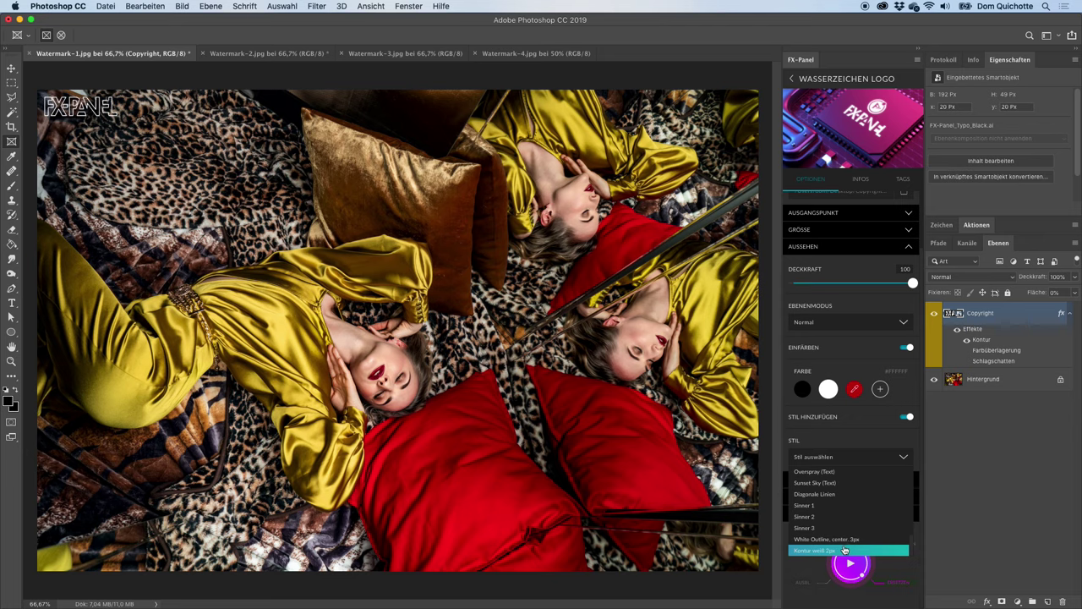
pyautogui.click(844, 550)
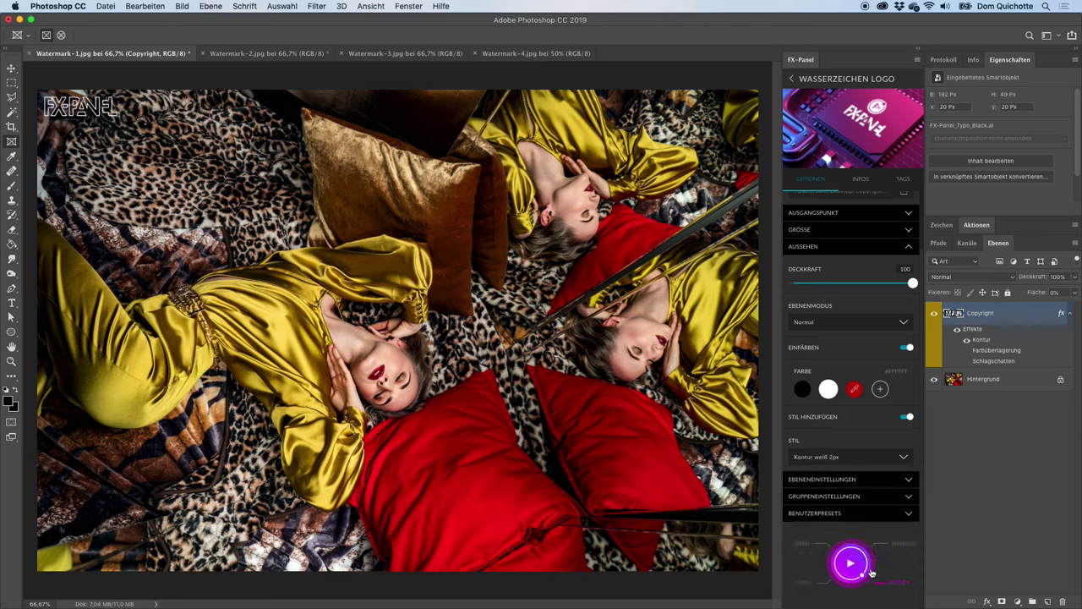
# Anchor the logo watermark's Ausgangspunkt to the top-right corner and regenerate it there
pyautogui.click(849, 215)
pyautogui.click(863, 234)
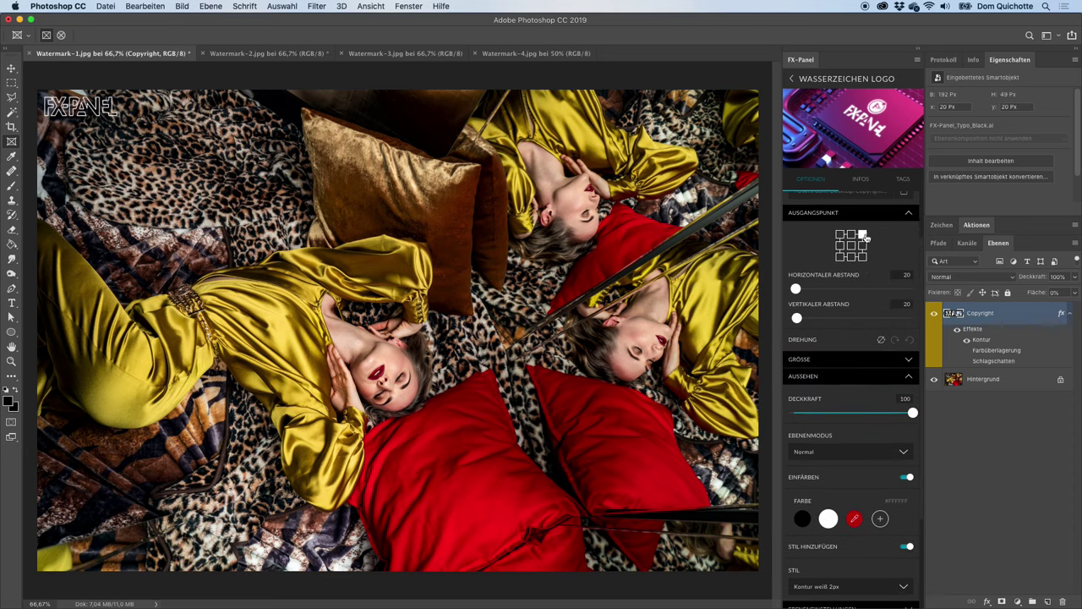
pyautogui.click(866, 215)
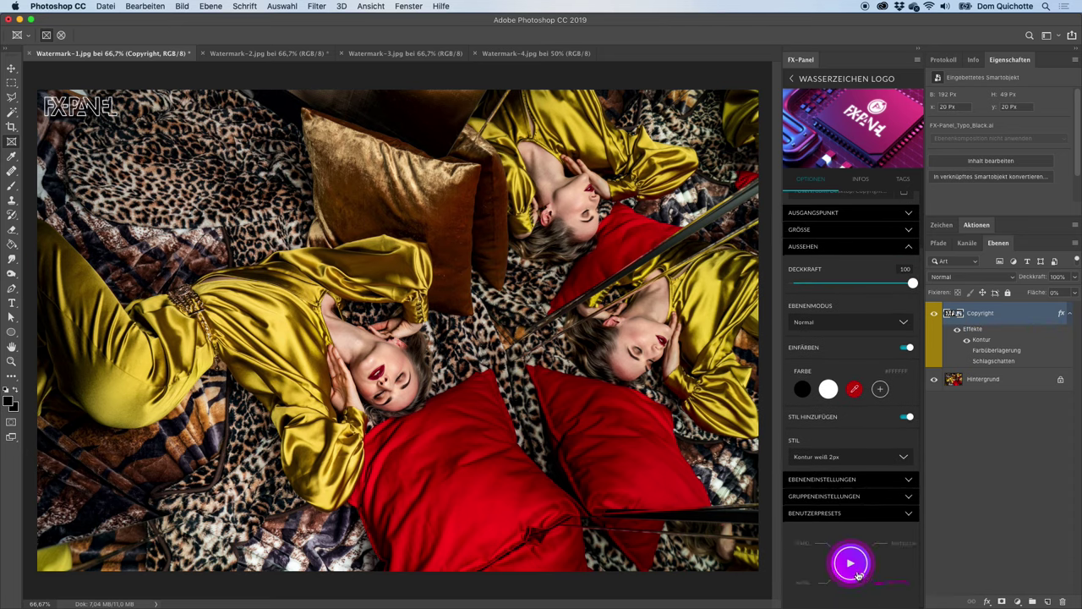
pyautogui.click(851, 563)
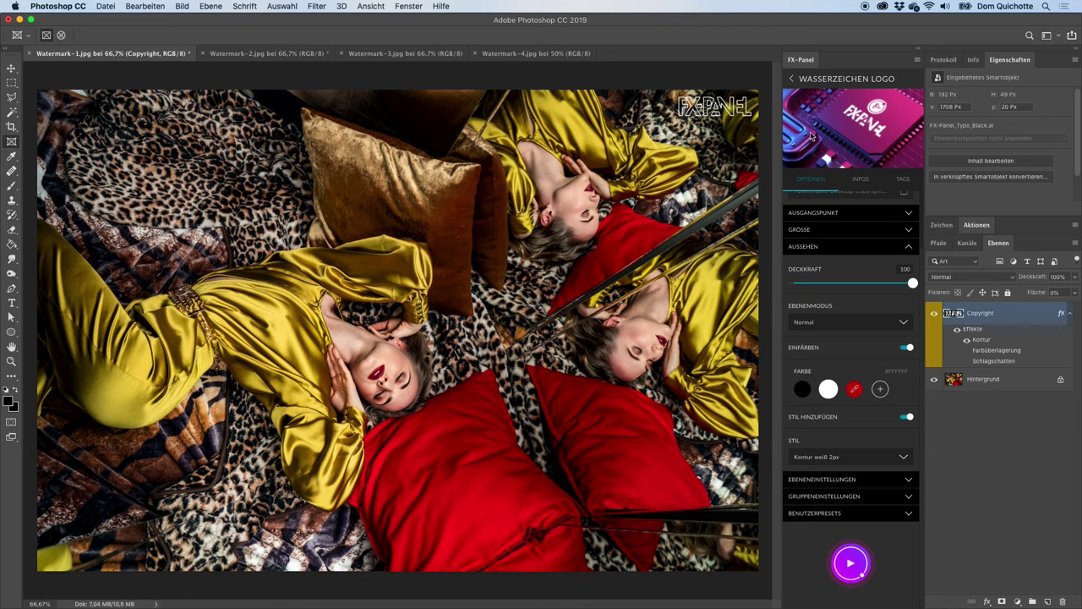
pyautogui.click(826, 212)
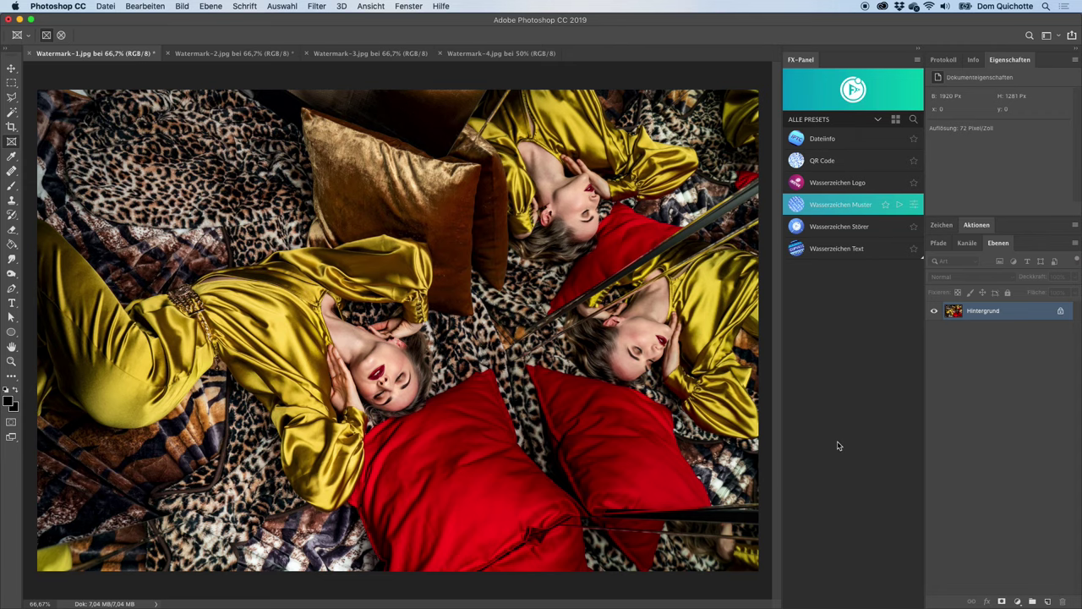
# Run the Wasserzeichen Muster preset and open its options page
pyautogui.click(898, 205)
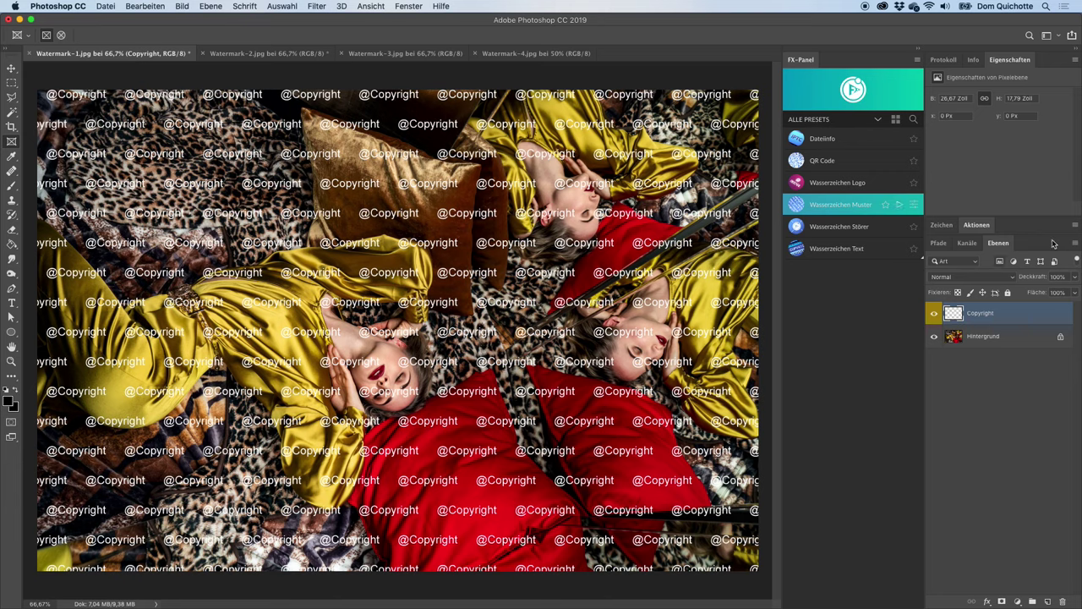
pyautogui.click(913, 205)
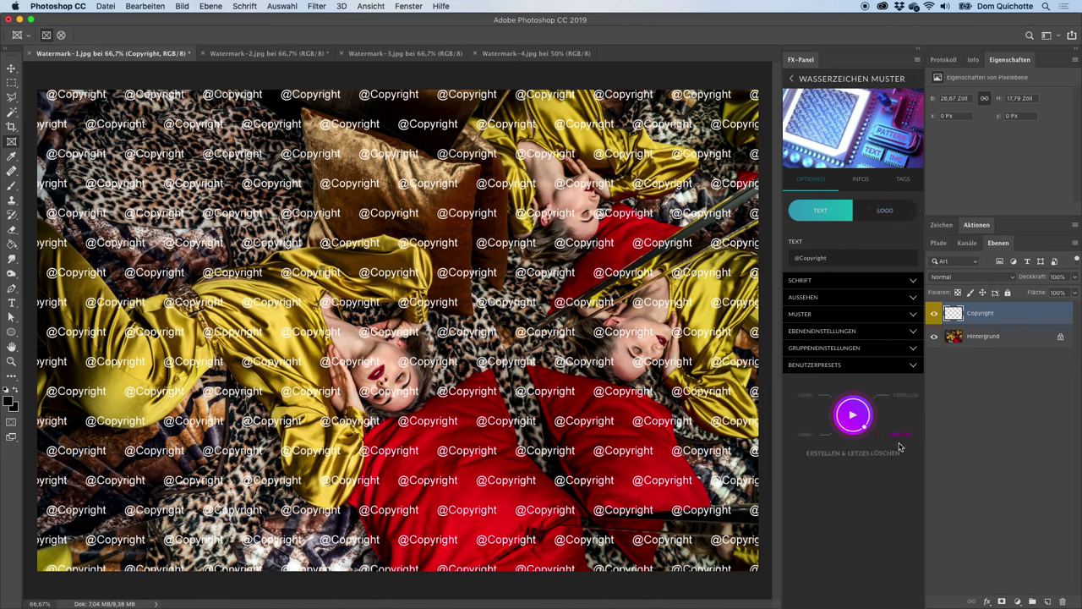
# Set the pattern spacing to 138 horizontal and 81 vertical, regenerating the watermark
pyautogui.click(865, 285)
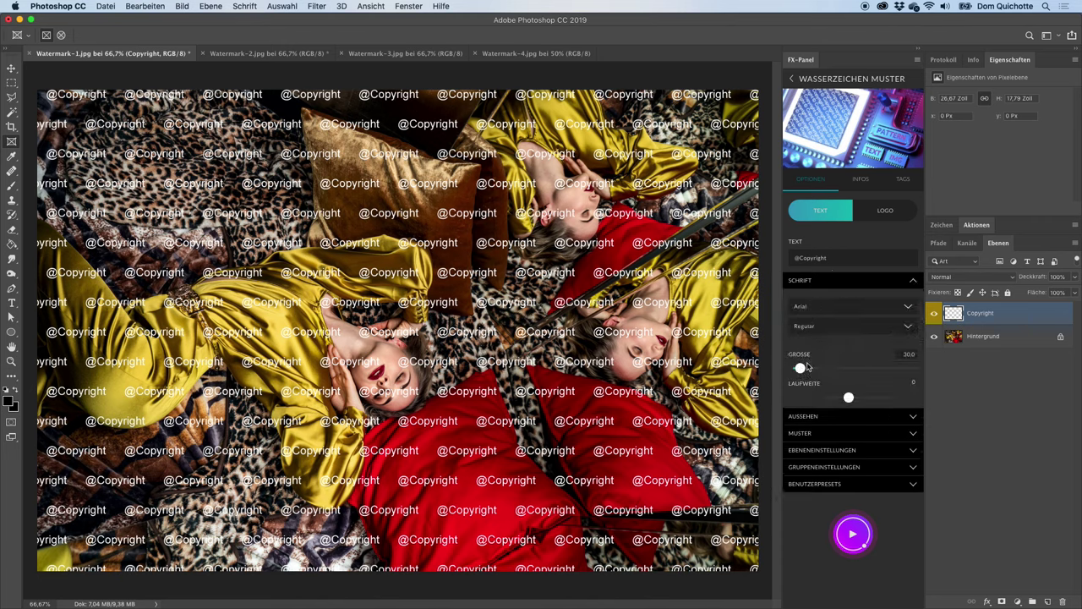
pyautogui.click(856, 279)
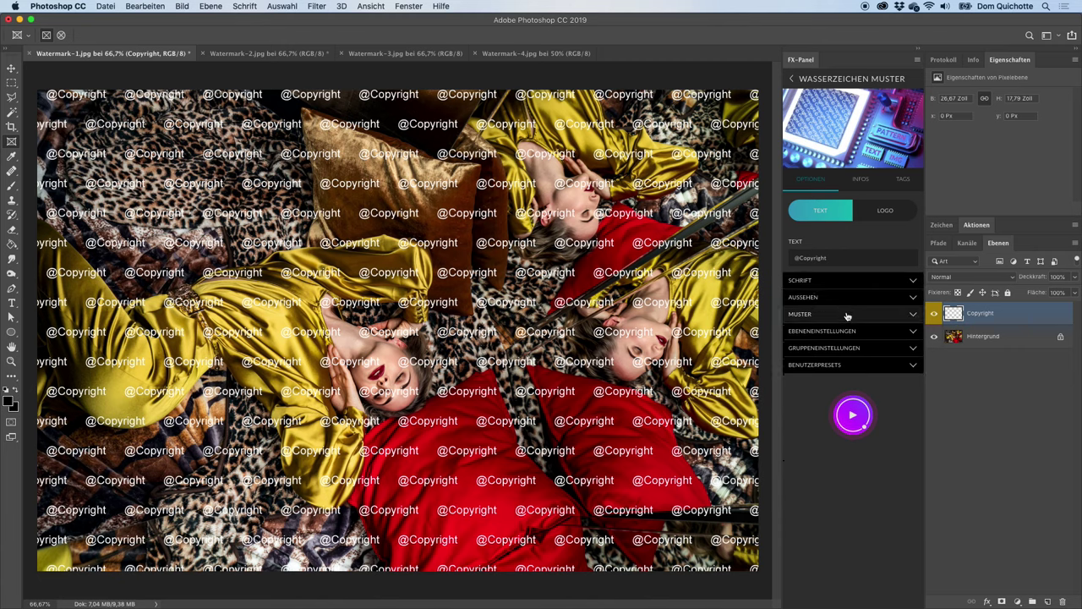
pyautogui.click(852, 313)
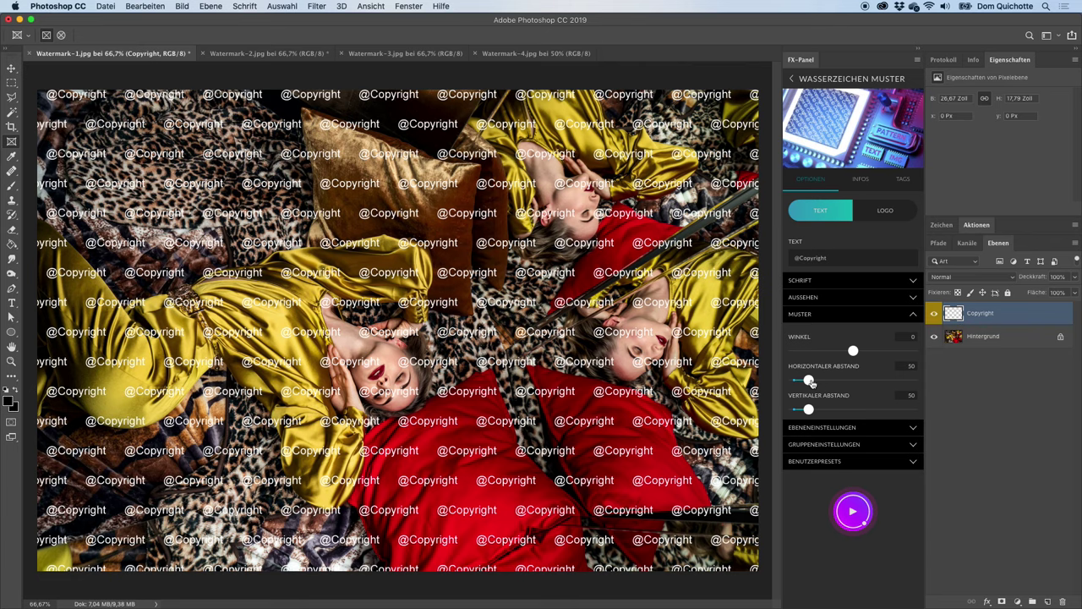
pyautogui.moveTo(809, 381); pyautogui.dragTo(793, 381)
pyautogui.click(853, 511)
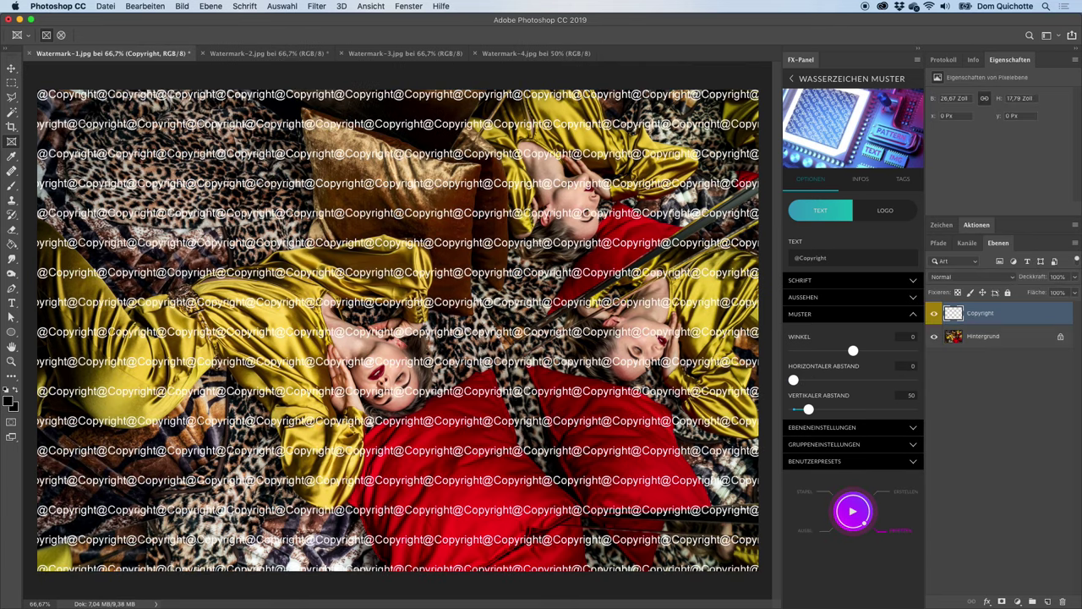
pyautogui.moveTo(808, 409); pyautogui.dragTo(793, 410)
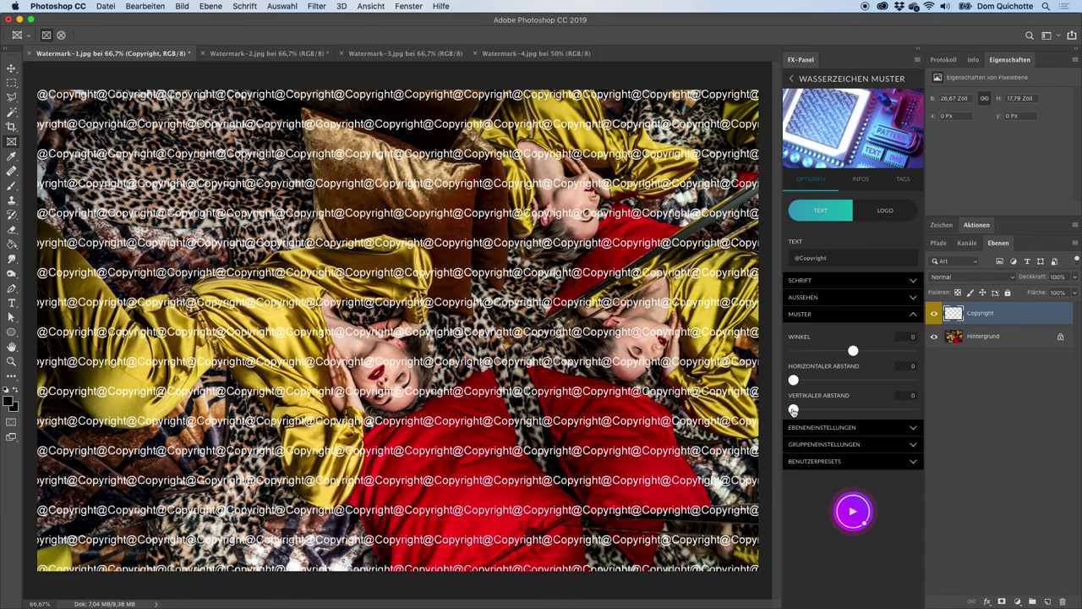
pyautogui.click(853, 507)
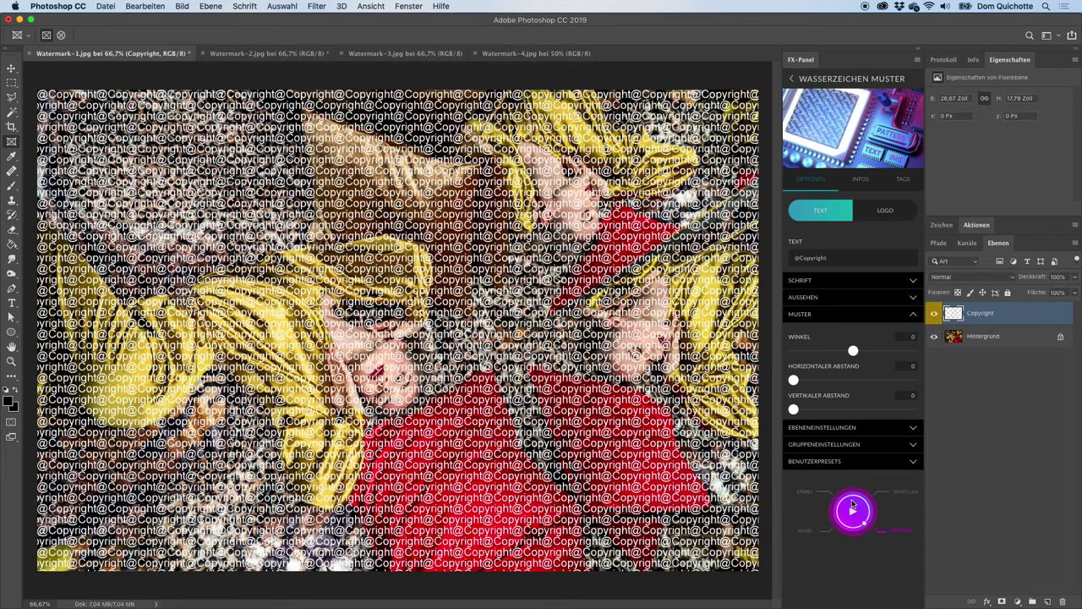
pyautogui.moveTo(793, 380); pyautogui.dragTo(835, 380)
pyautogui.moveTo(793, 409); pyautogui.dragTo(817, 411)
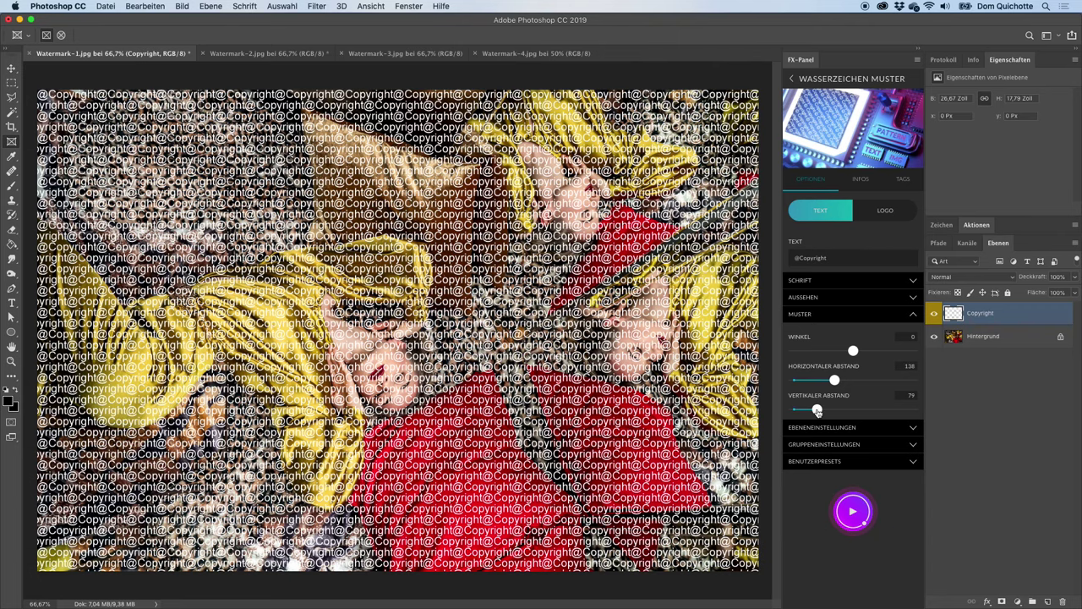
pyautogui.click(852, 507)
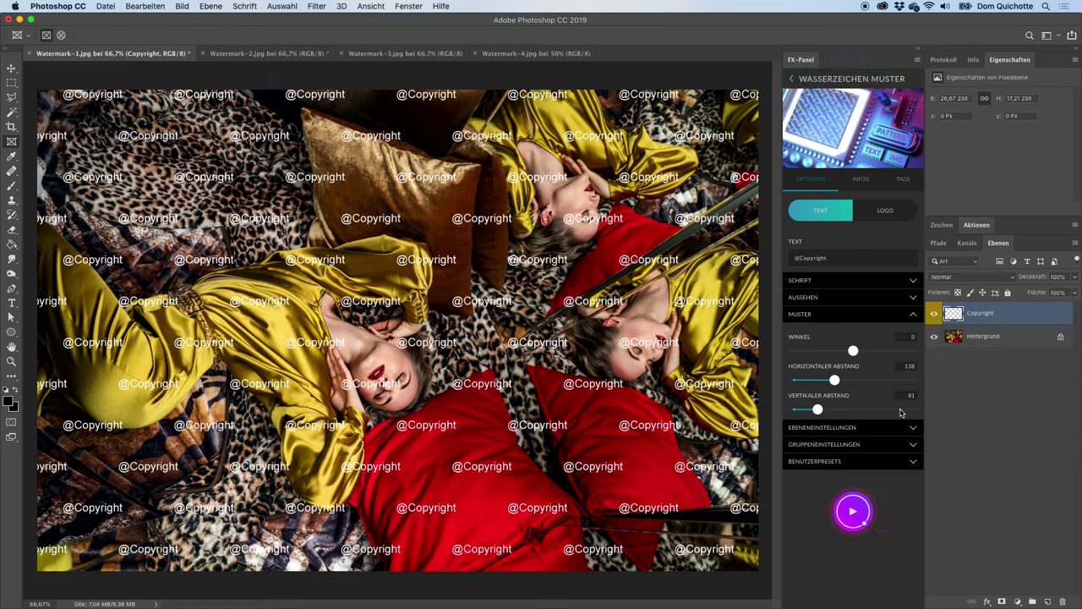
# Rotate the pattern to a -45° angle and regenerate it
pyautogui.moveTo(853, 350); pyautogui.dragTo(886, 351)
pyautogui.click(869, 511)
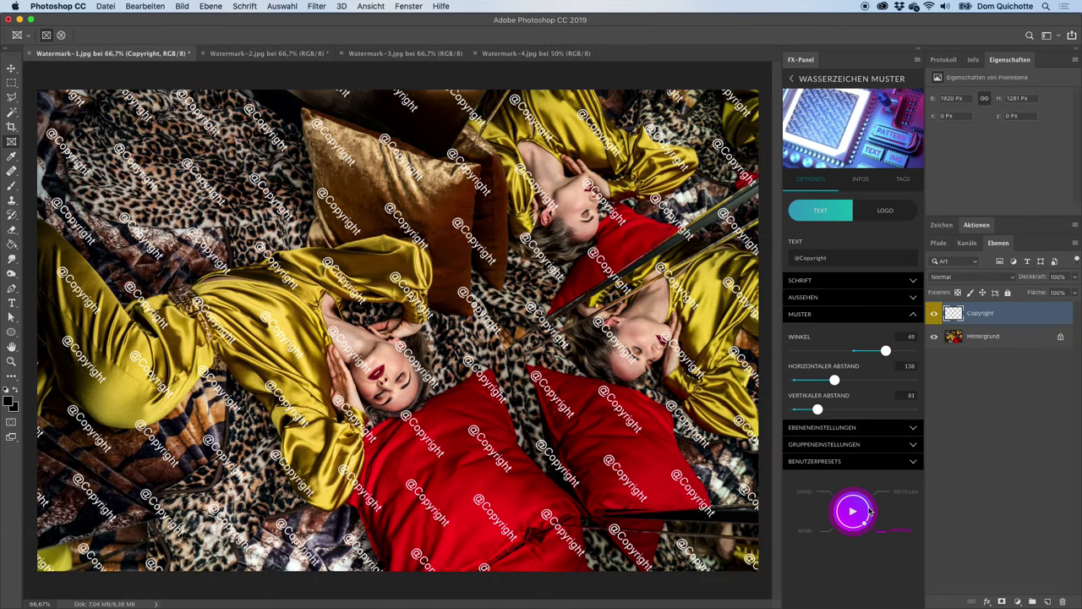
pyautogui.moveTo(886, 354)
pyautogui.mouseDown()
pyautogui.moveTo(814, 355)
pyautogui.moveTo(824, 359)
pyautogui.mouseUp()
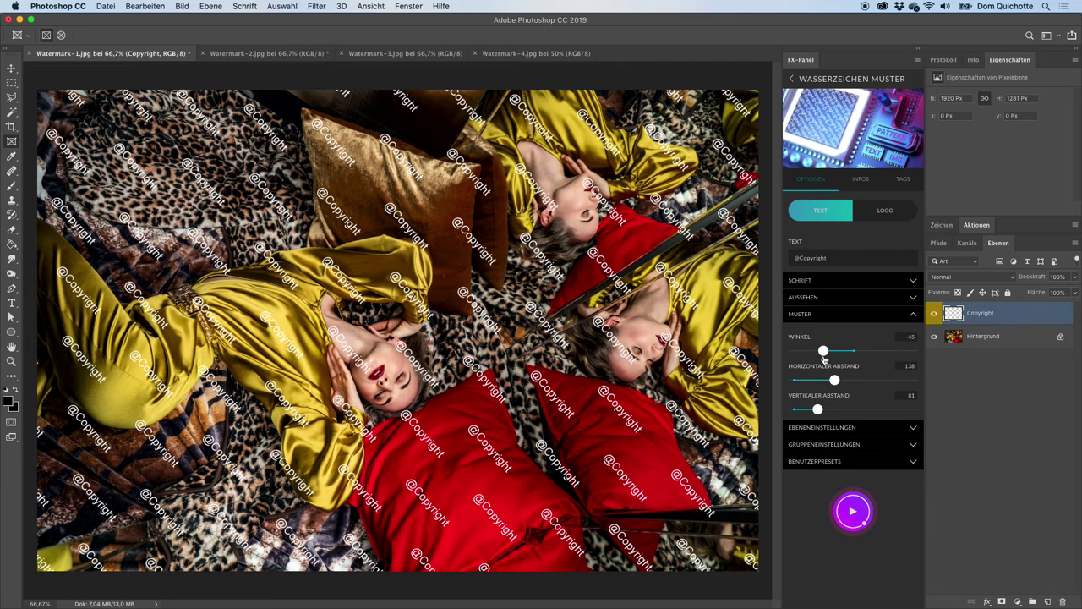
pyautogui.click(853, 510)
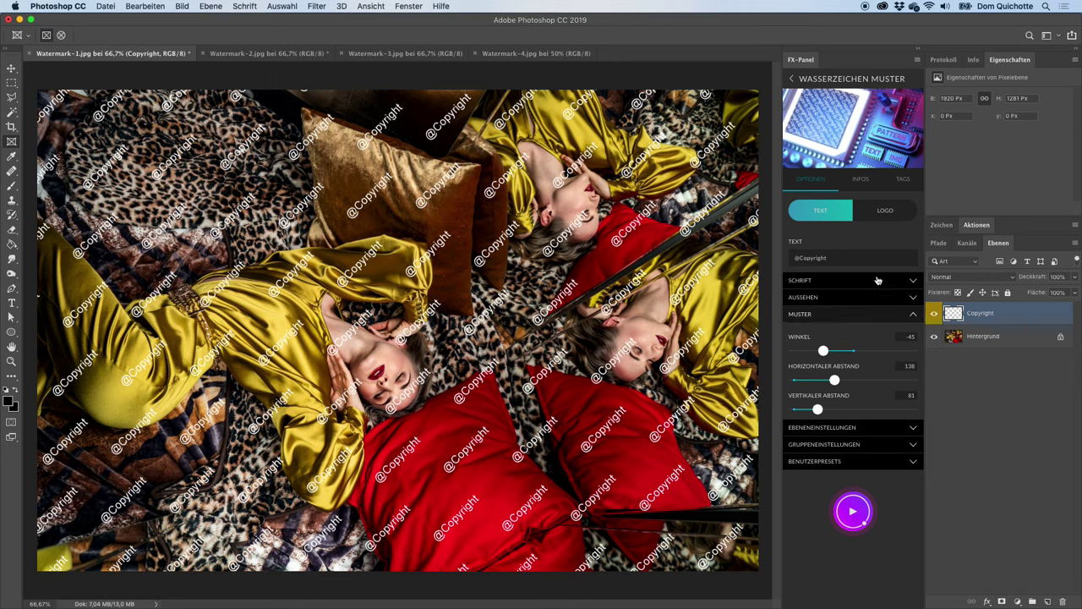
pyautogui.click(876, 313)
pyautogui.click(864, 331)
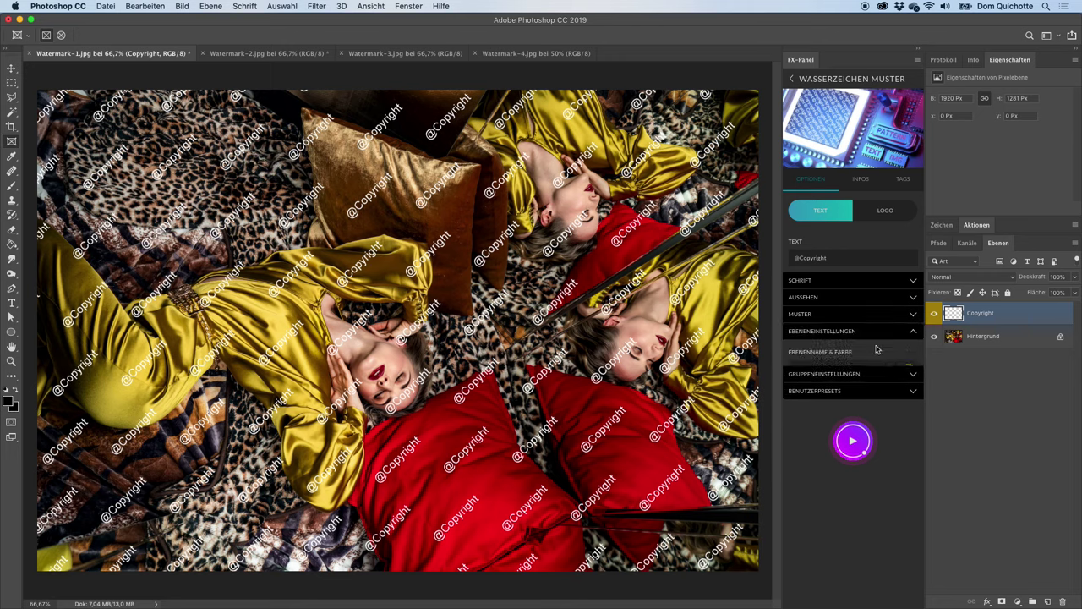
pyautogui.click(864, 350)
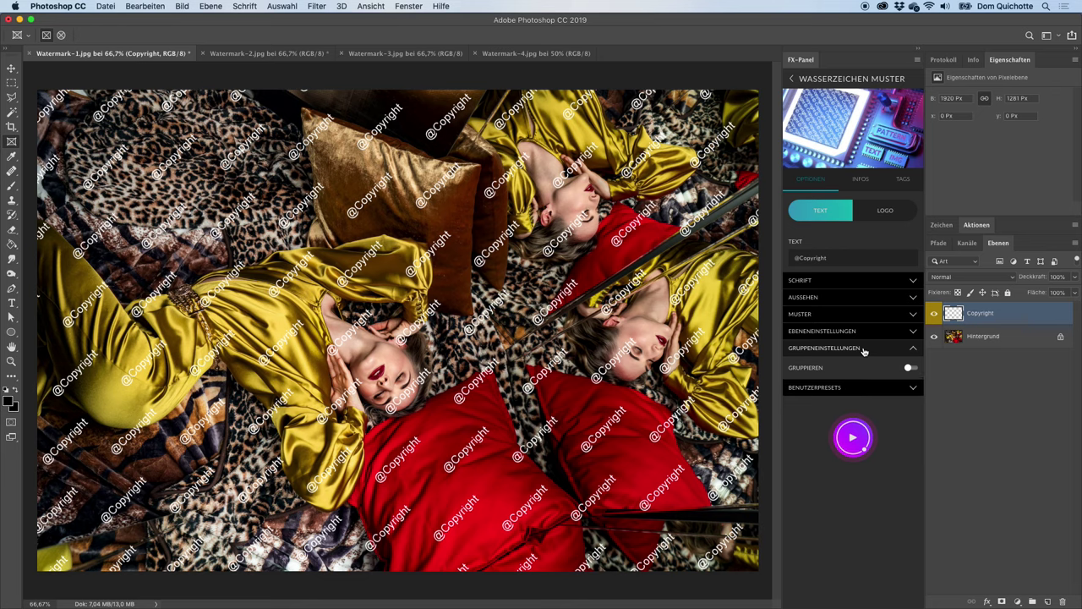
pyautogui.click(864, 348)
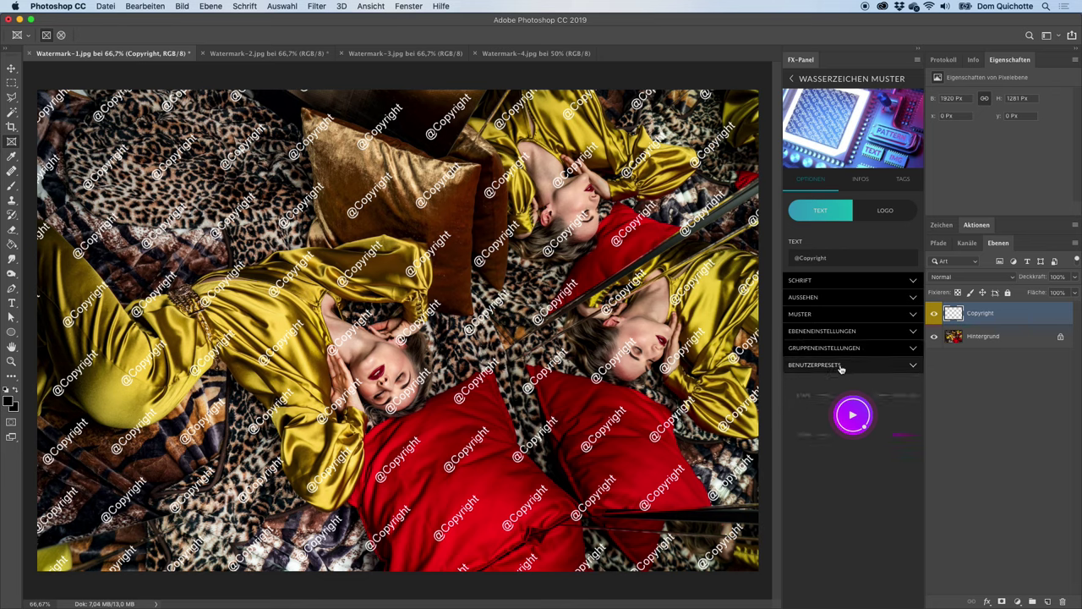
pyautogui.click(866, 300)
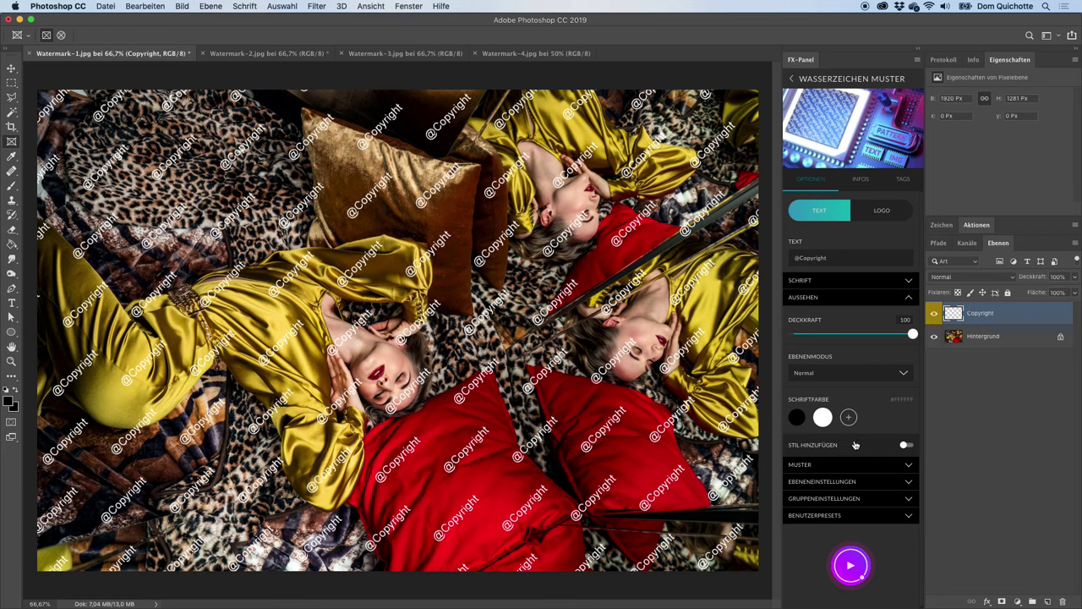
pyautogui.click(862, 297)
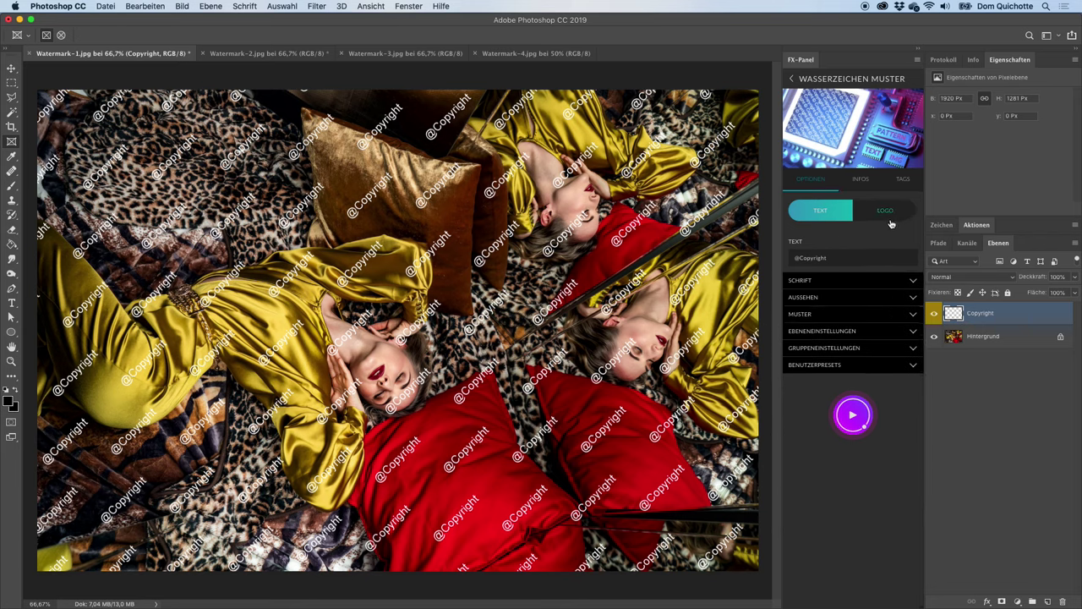
# Switch the watermark to the white FX-Panel logo SVG and apply it as a tiled pattern
pyautogui.click(888, 213)
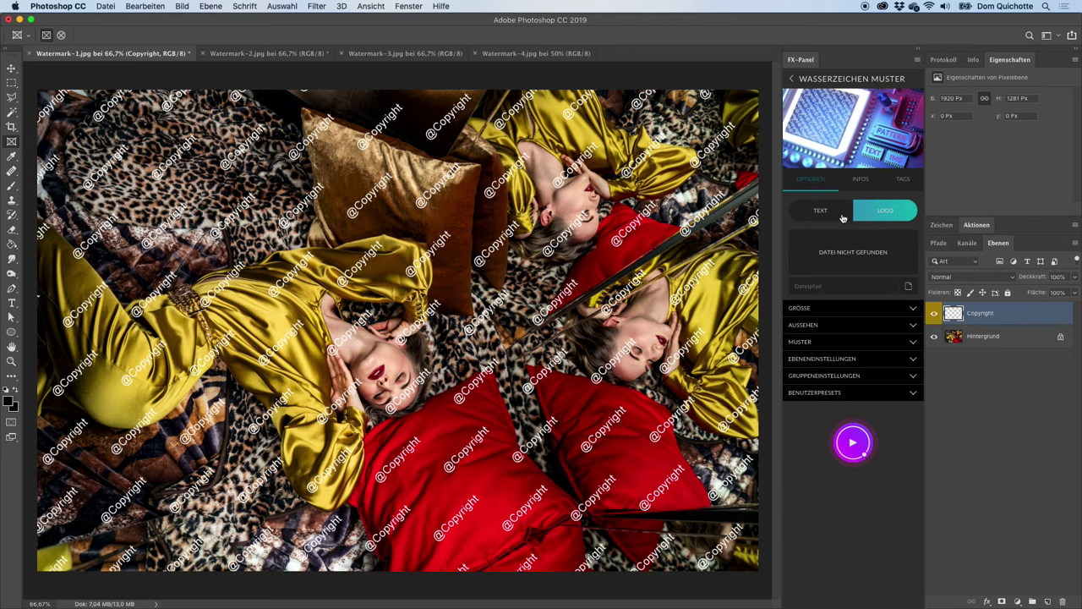
pyautogui.click(908, 288)
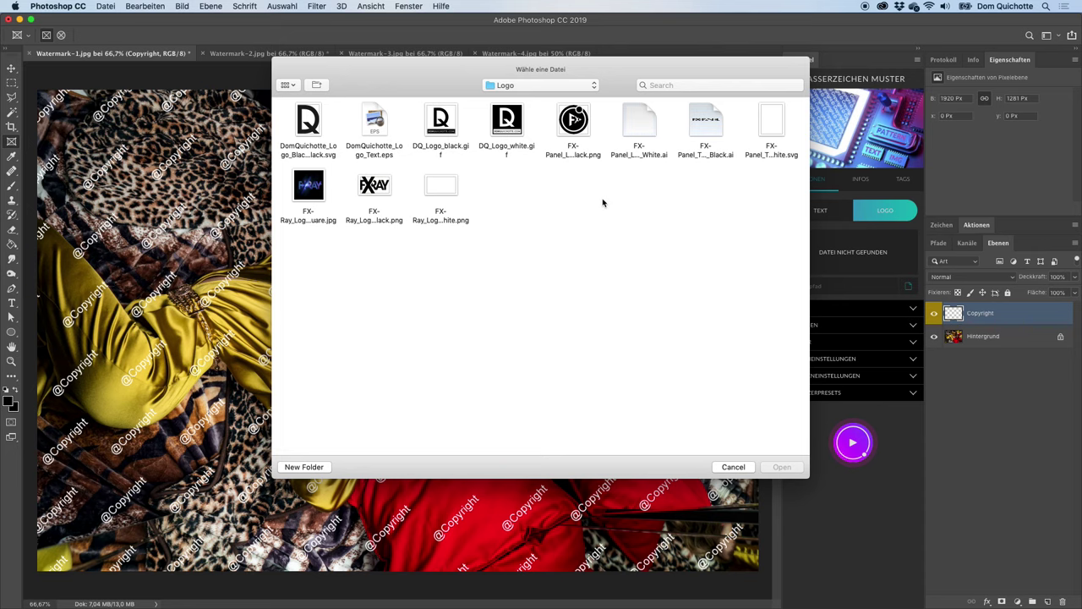
pyautogui.click(765, 133)
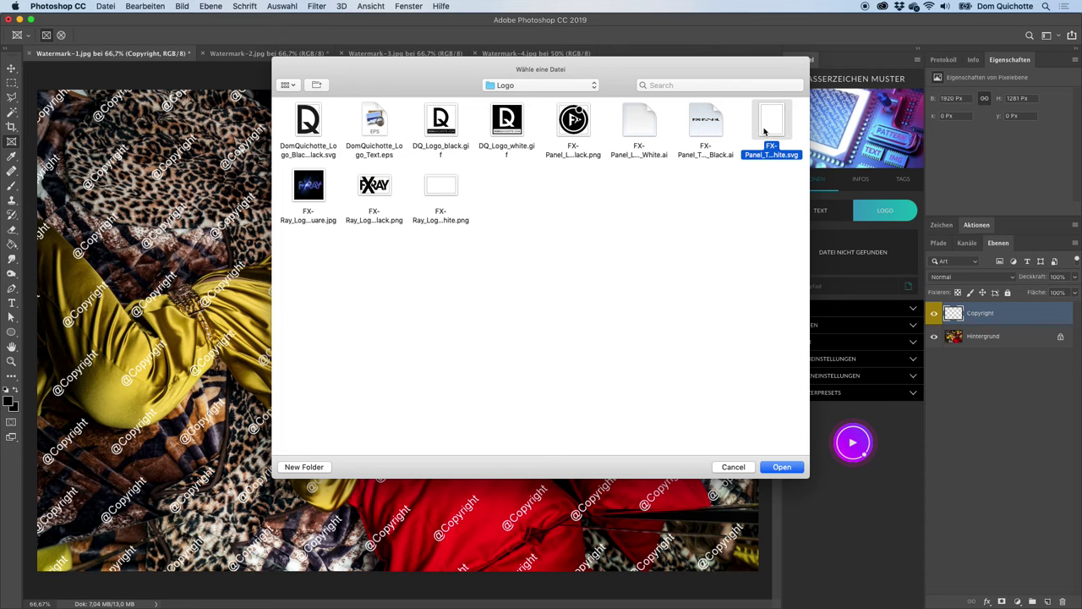
pyautogui.click(788, 469)
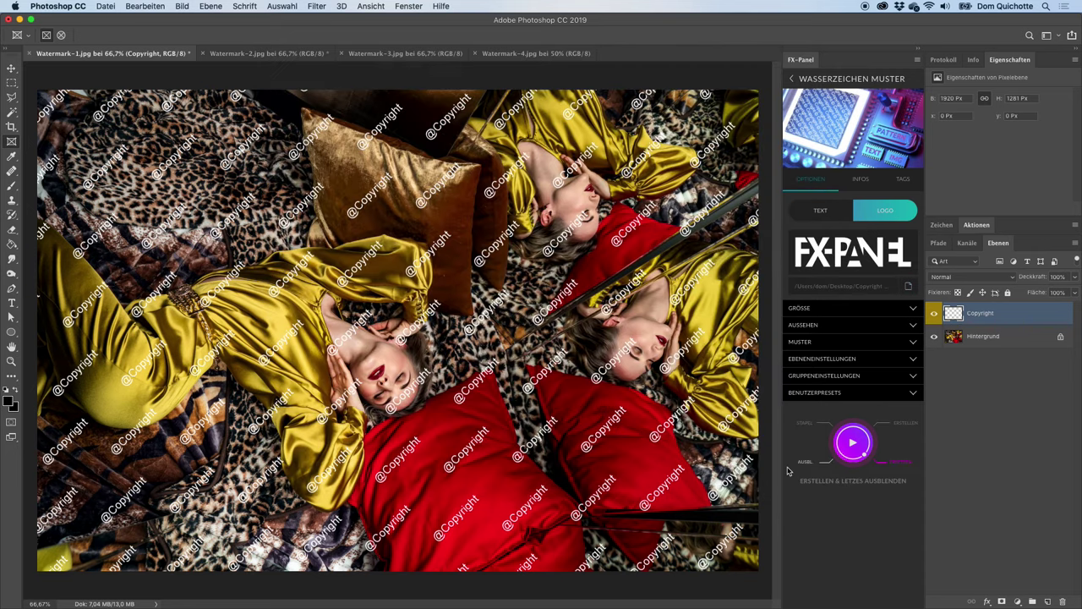
pyautogui.click(852, 441)
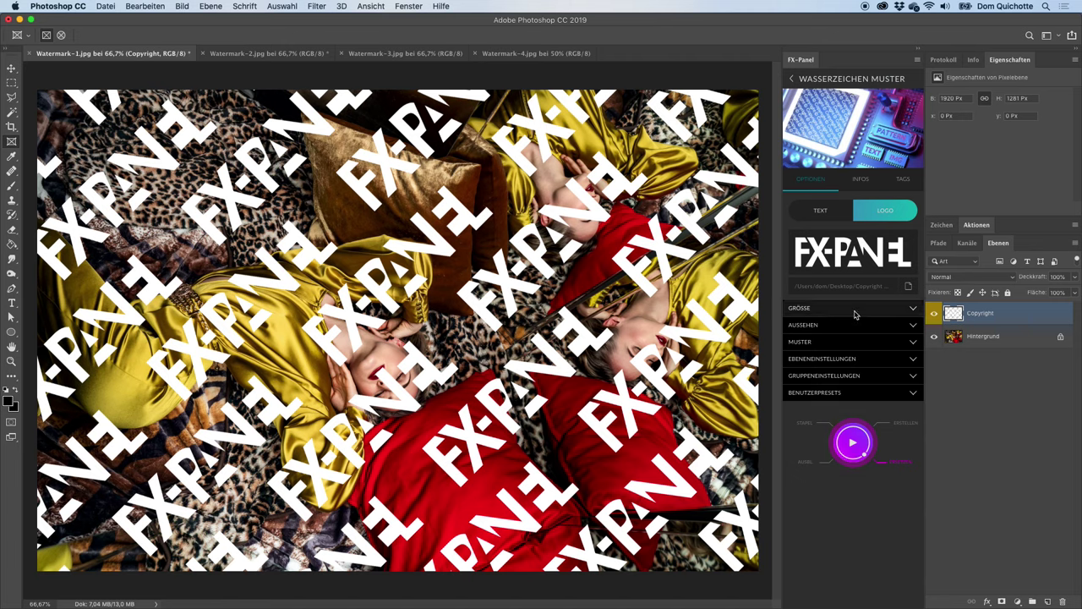
# Shrink the tiled logos to 10% size and lower their opacity to 40%, regenerating each time
pyautogui.click(855, 310)
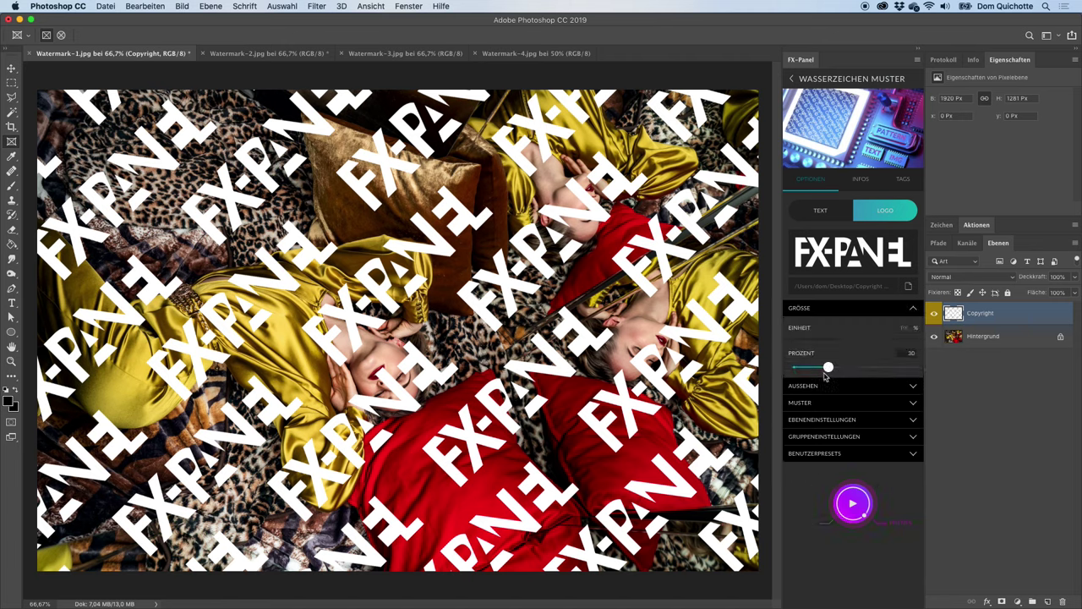
pyautogui.moveTo(825, 372); pyautogui.dragTo(805, 374)
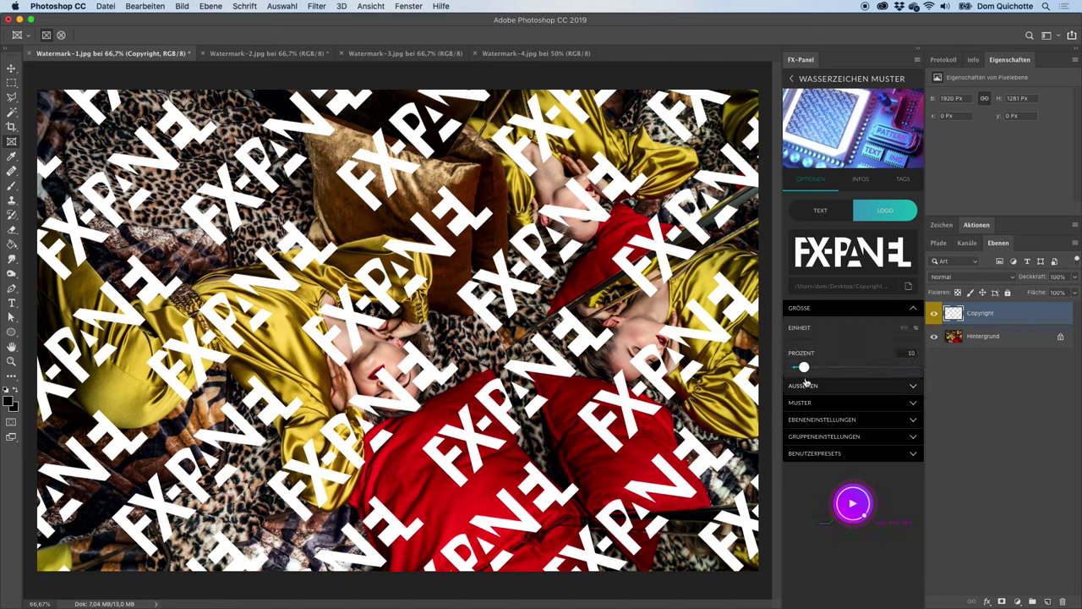
pyautogui.click(856, 505)
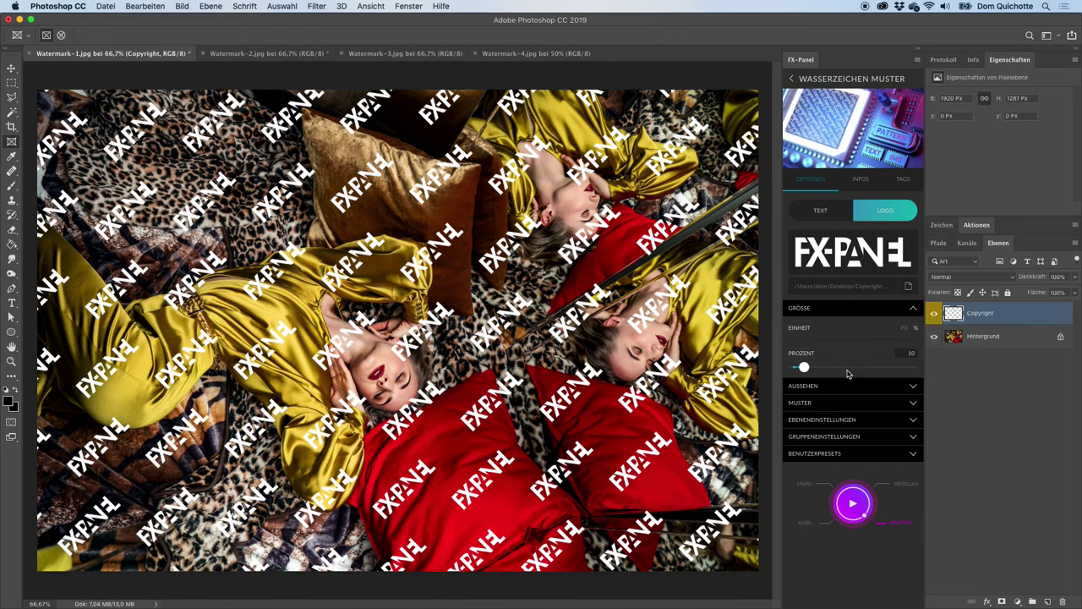
pyautogui.click(866, 312)
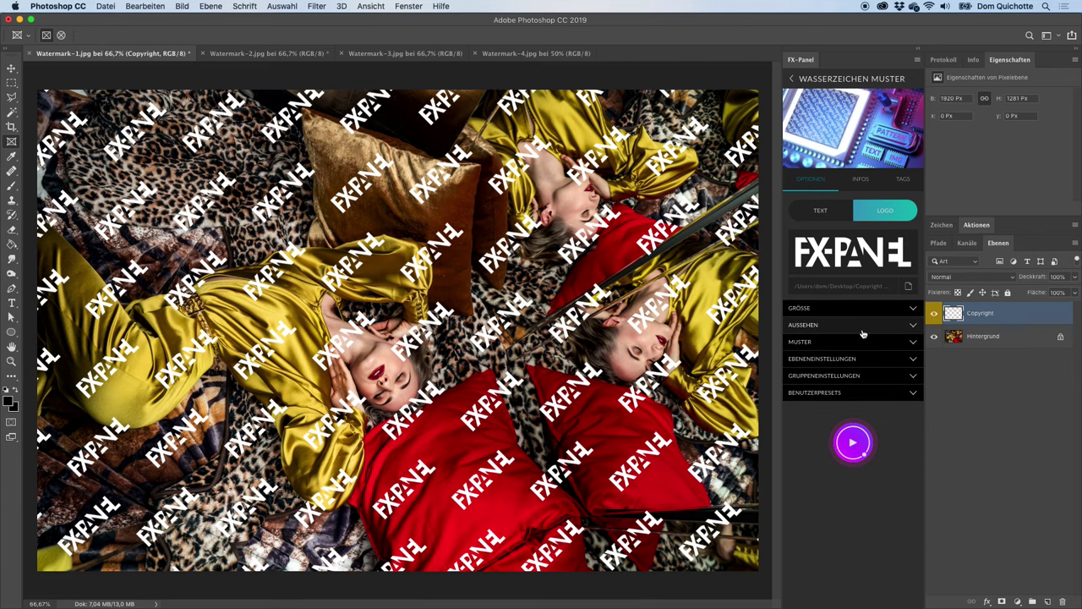
pyautogui.click(864, 328)
pyautogui.moveTo(836, 365); pyautogui.dragTo(841, 366)
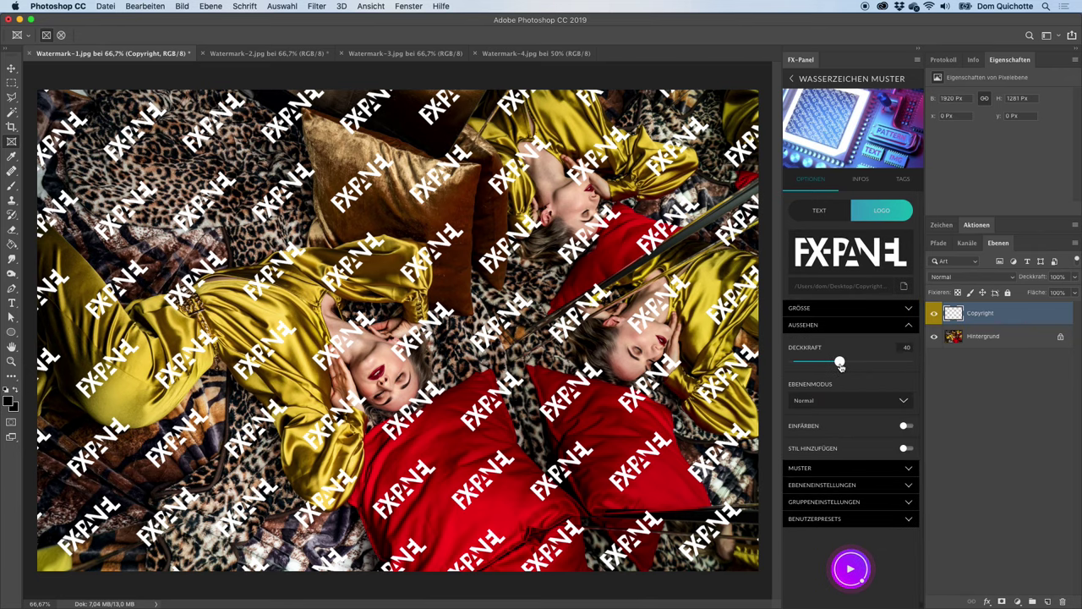
pyautogui.click(876, 552)
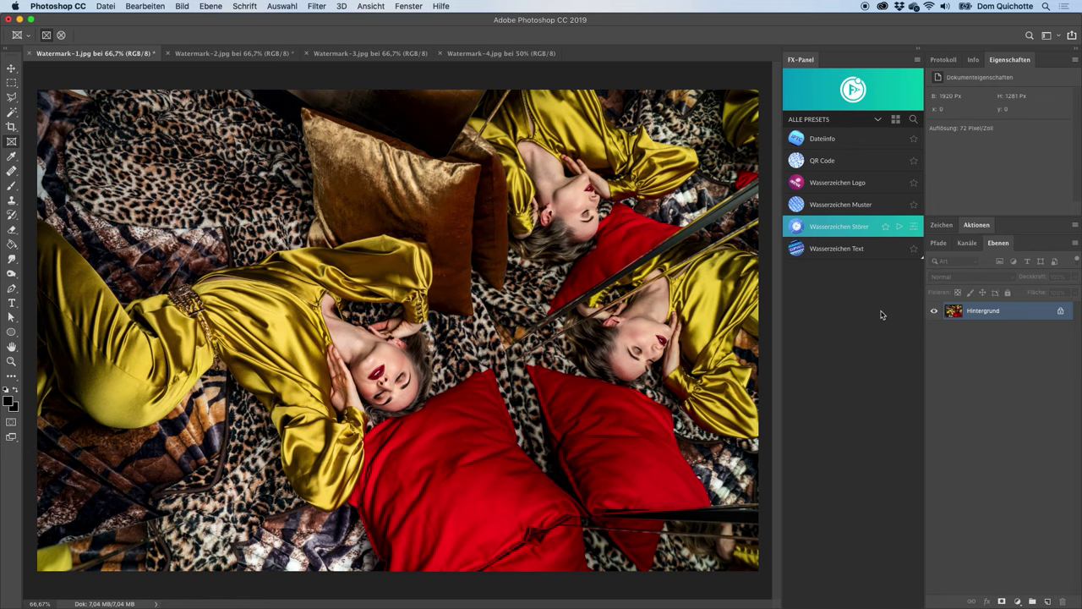
# Apply the Wasserzeichen Störer preset and regenerate it at 60% opacity
pyautogui.click(900, 228)
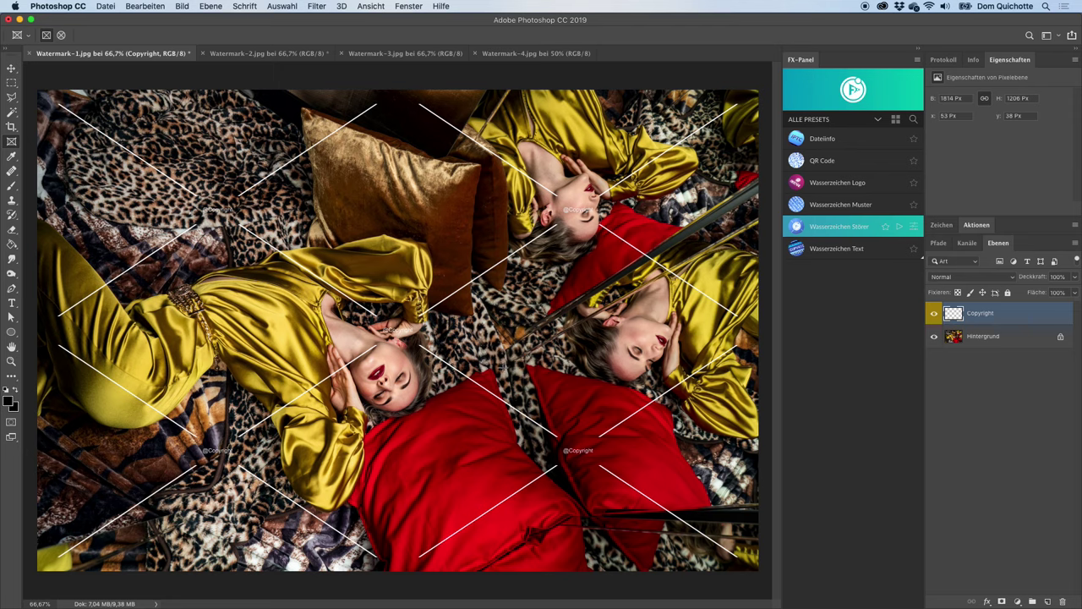
pyautogui.click(914, 234)
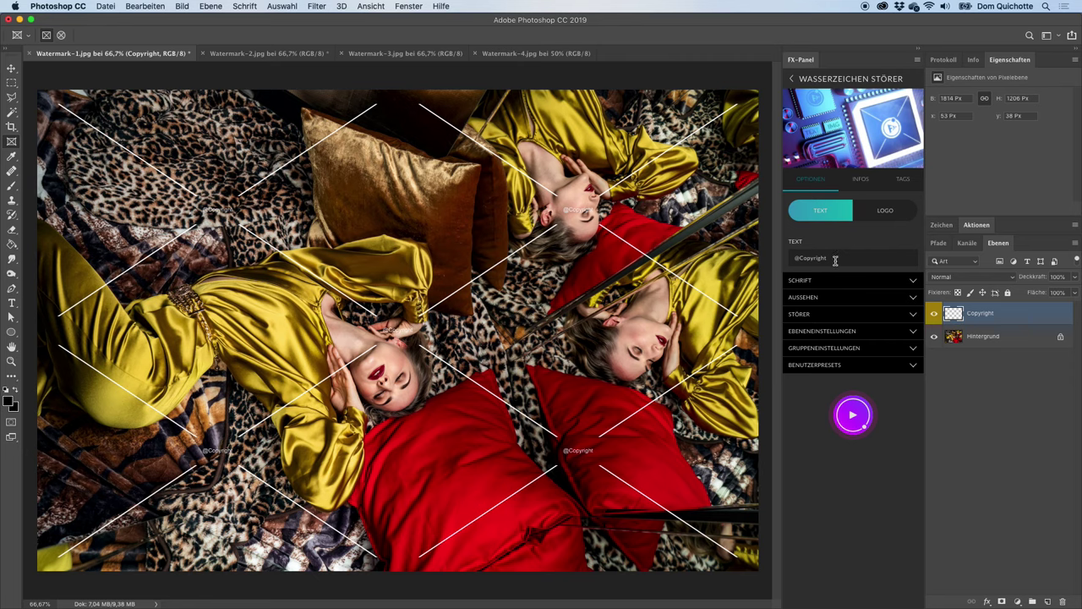
pyautogui.click(823, 279)
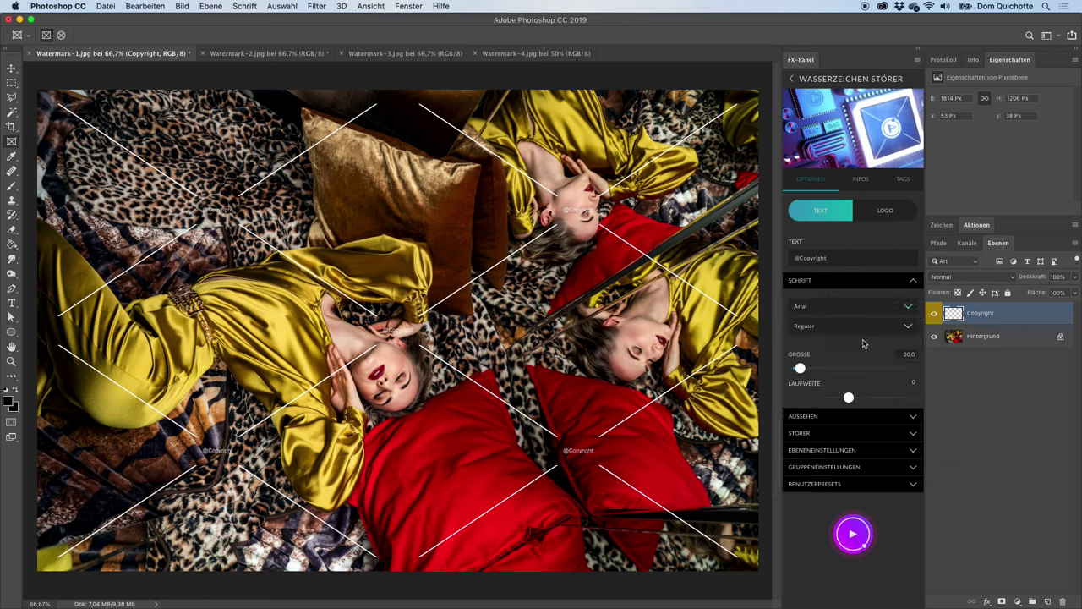
pyautogui.click(825, 281)
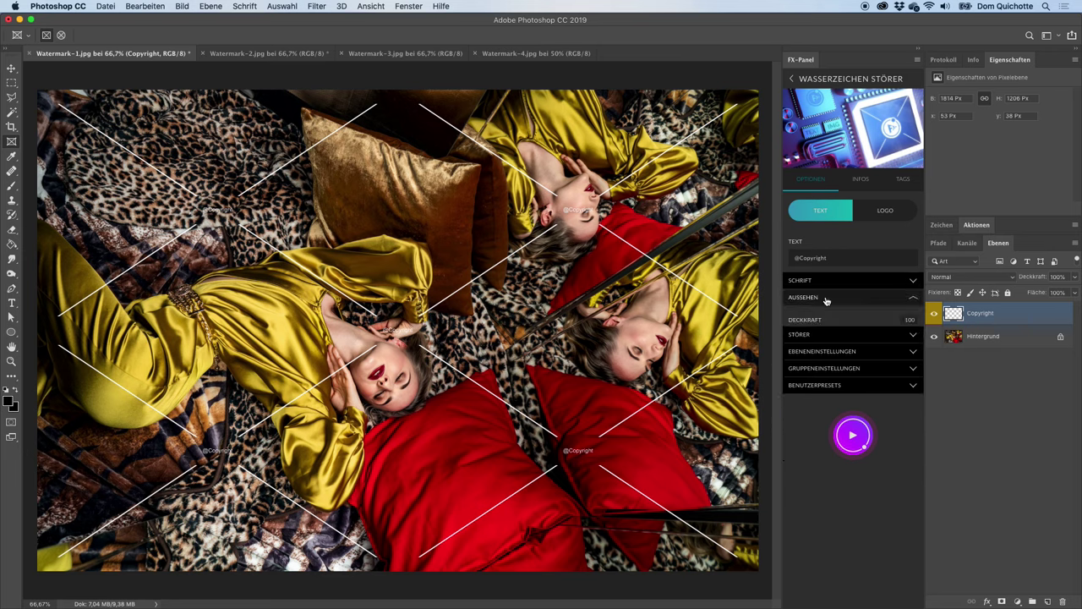
pyautogui.click(826, 298)
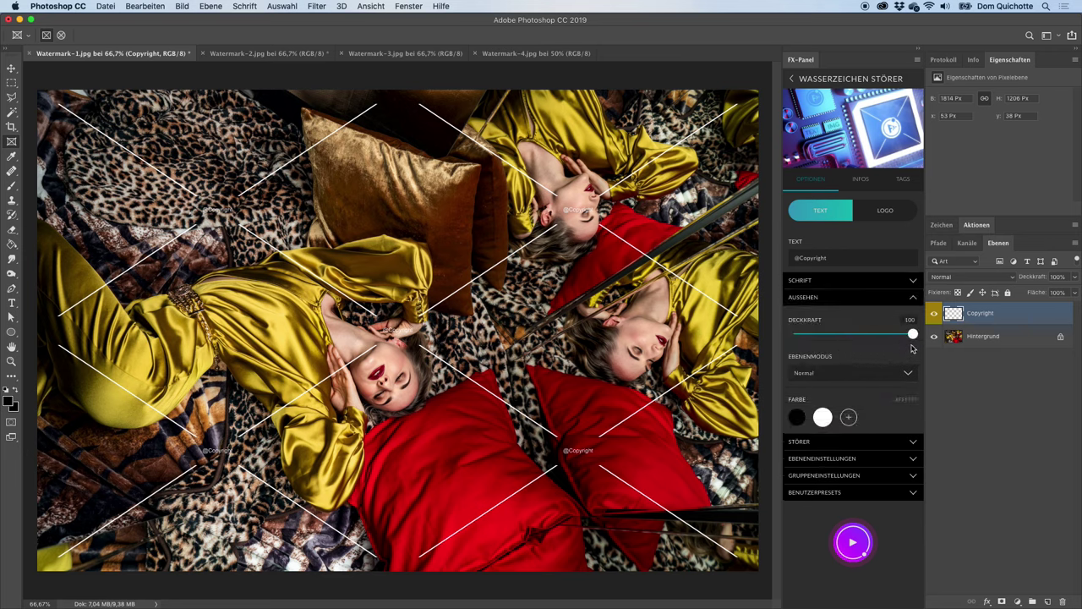
pyautogui.moveTo(913, 335); pyautogui.dragTo(866, 348)
pyautogui.click(853, 542)
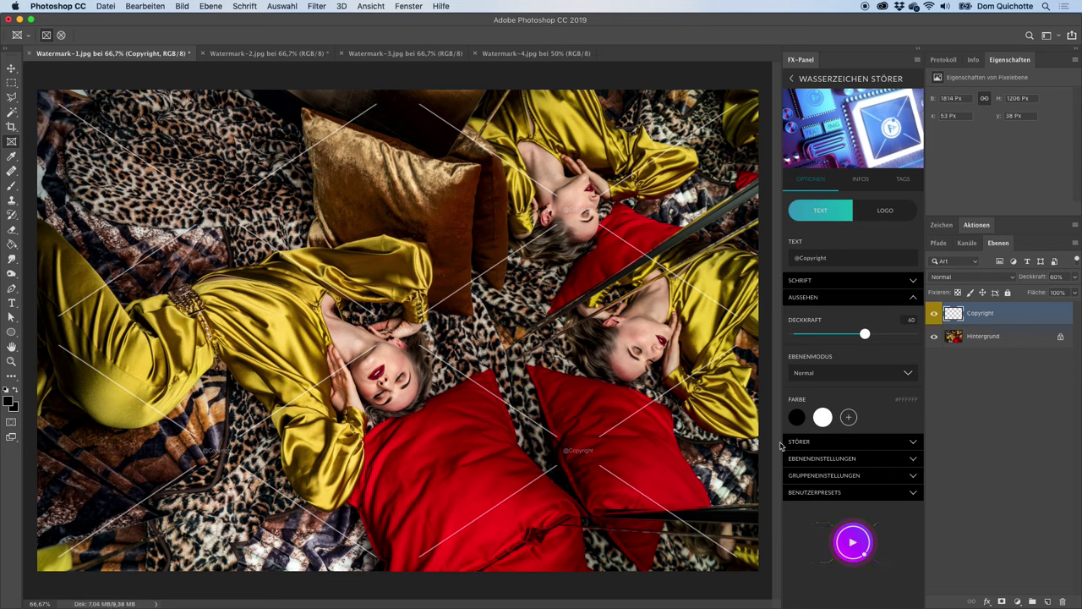
# Reduce the Störer repeat factor to 1 and regenerate the watermark
pyautogui.click(858, 300)
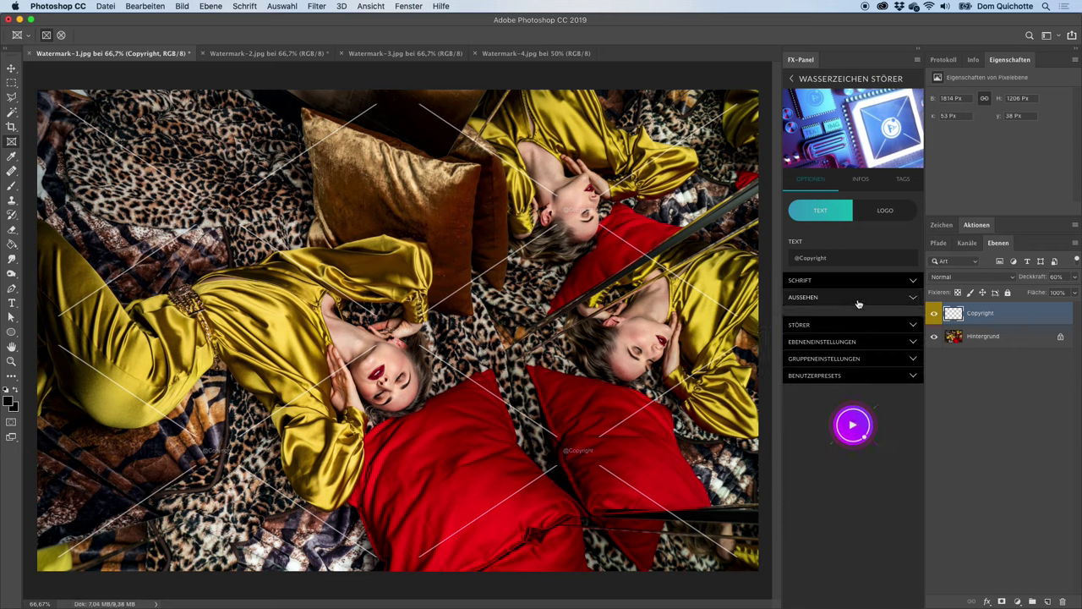
pyautogui.click(857, 319)
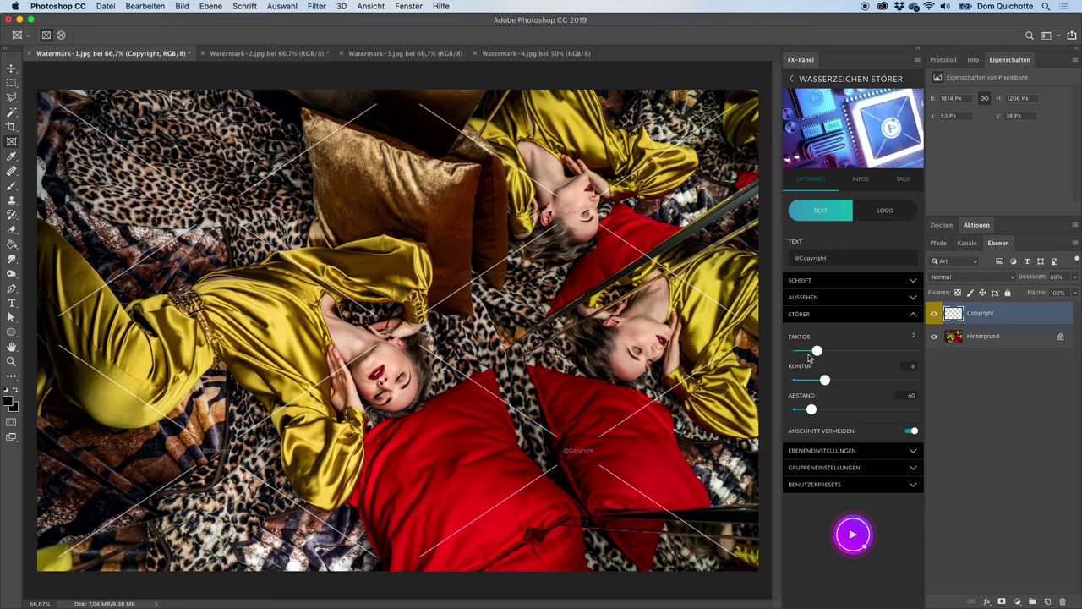
pyautogui.moveTo(817, 350); pyautogui.dragTo(793, 350)
pyautogui.click(851, 546)
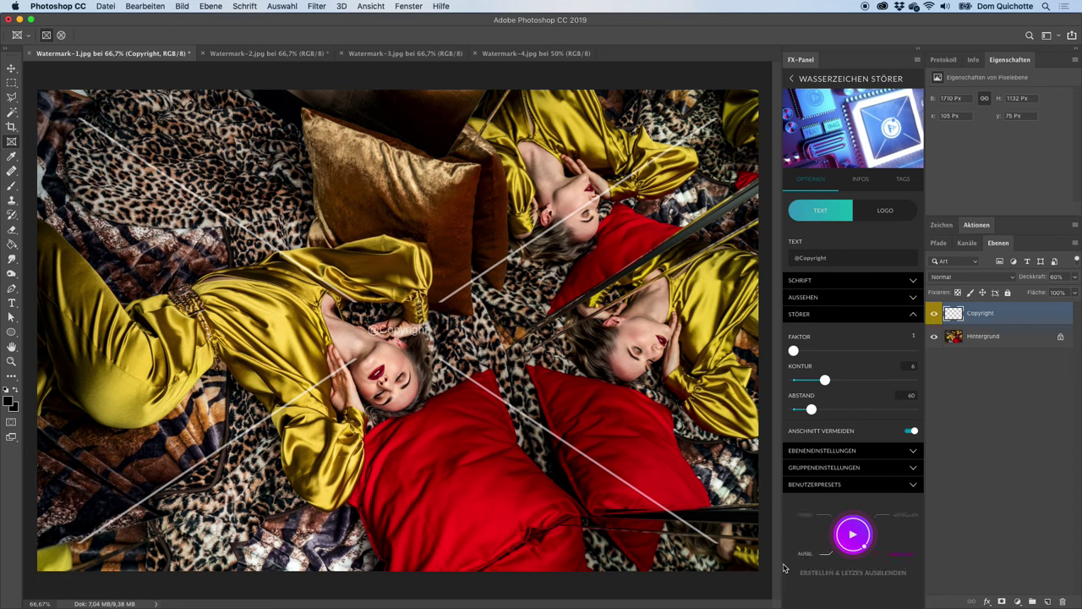
pyautogui.press('m')
pyautogui.moveTo(341, 302); pyautogui.dragTo(475, 324)
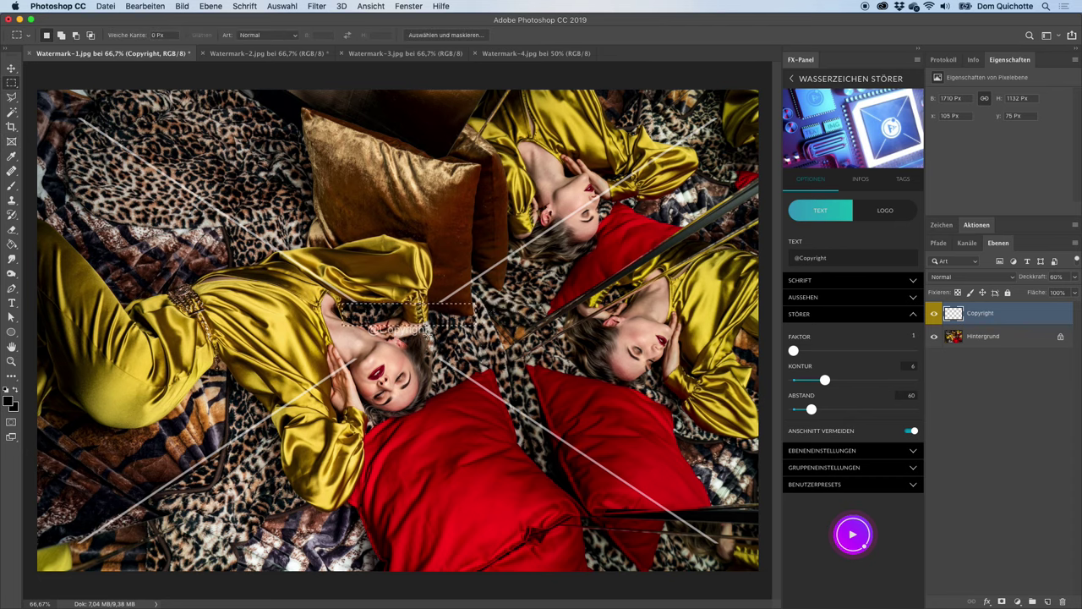
pyautogui.click(453, 292)
# Set spacing to 11, turn off Anschnitt vermeiden, and regenerate the watermark
pyautogui.moveTo(812, 410); pyautogui.dragTo(796, 420)
pyautogui.click(853, 538)
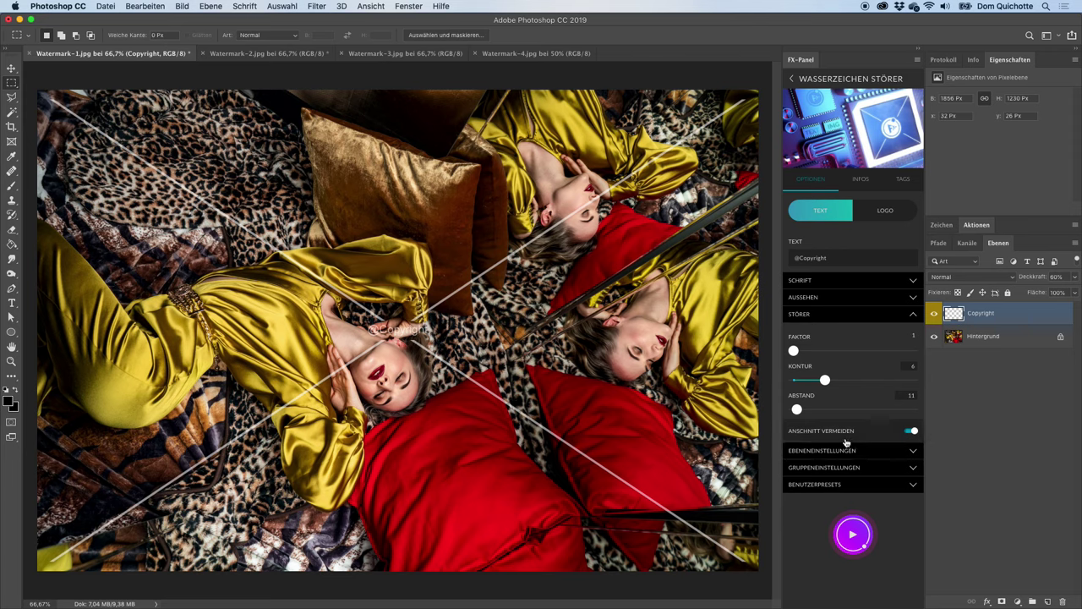
pyautogui.click(846, 439)
pyautogui.click(853, 534)
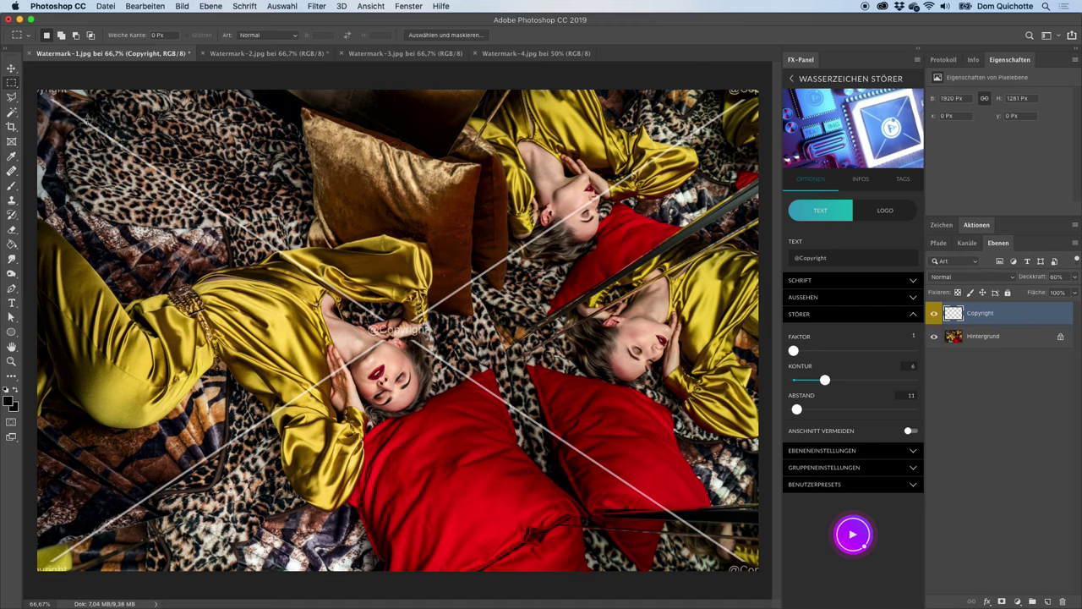
# Replace the text with the FX-Panel logo, tinted white, and regenerate the watermark
pyautogui.click(894, 214)
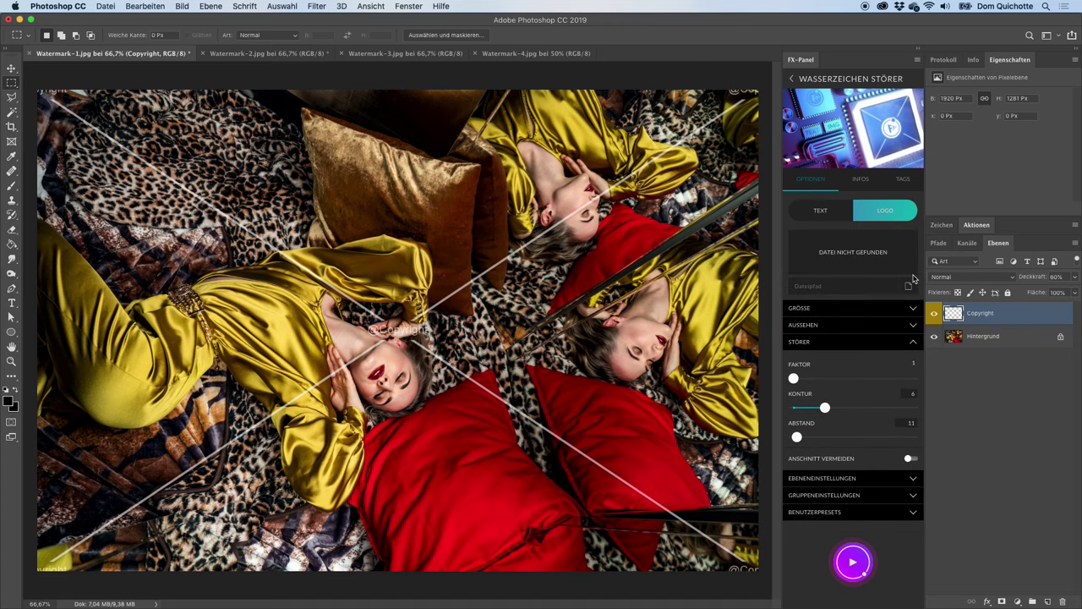
pyautogui.click(908, 285)
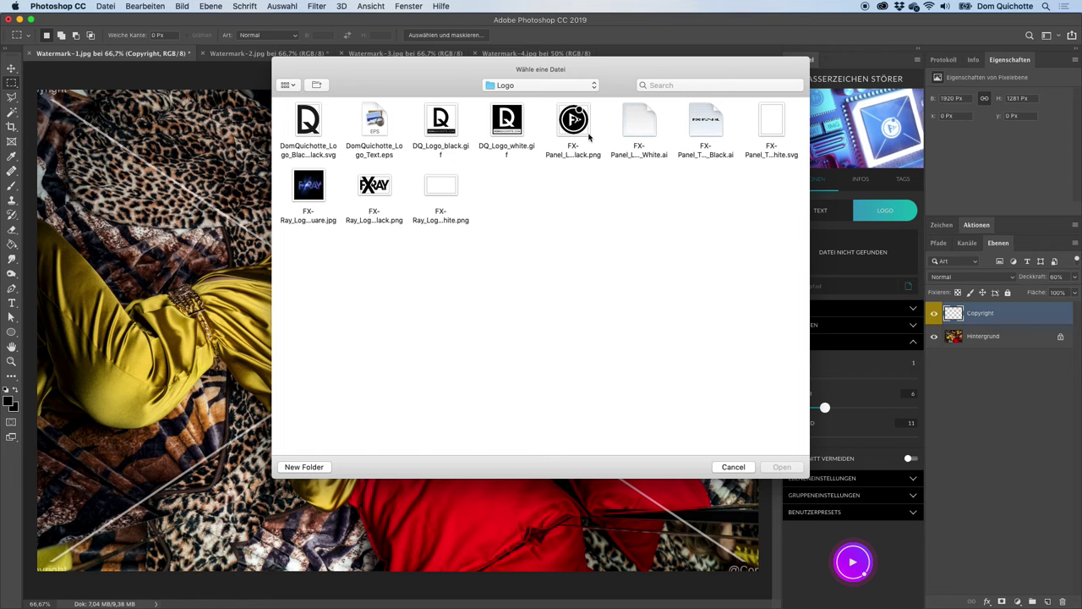
pyautogui.doubleClick(590, 137)
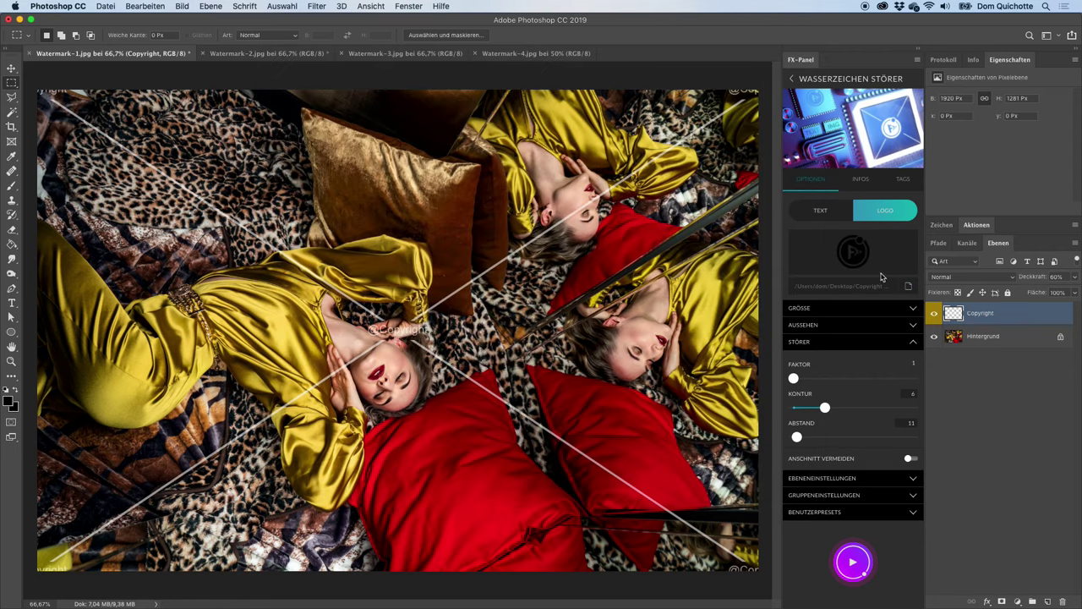
pyautogui.click(871, 325)
pyautogui.click(906, 425)
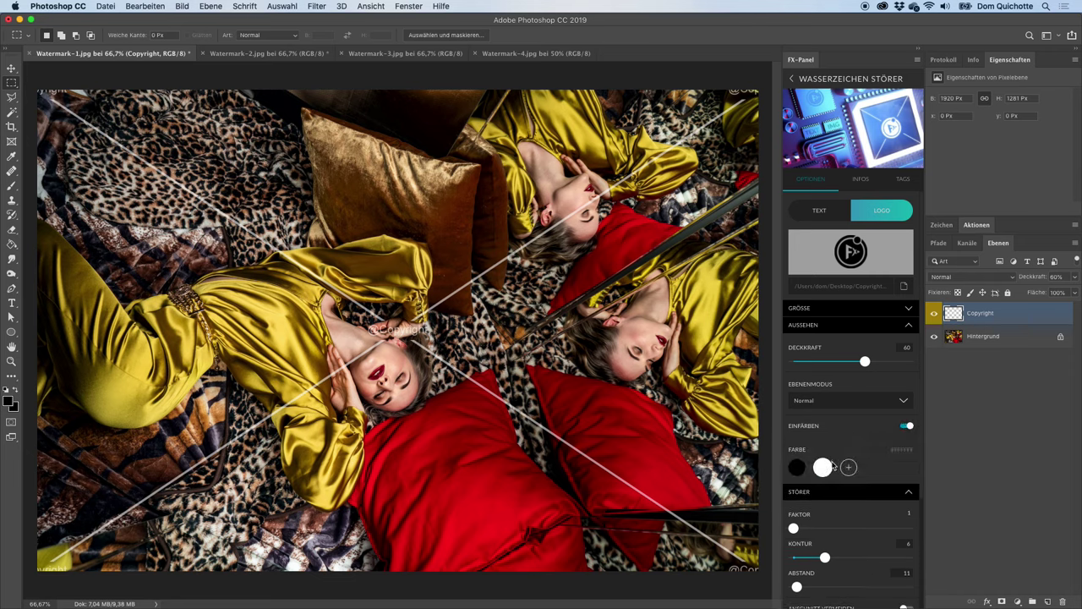
pyautogui.click(852, 330)
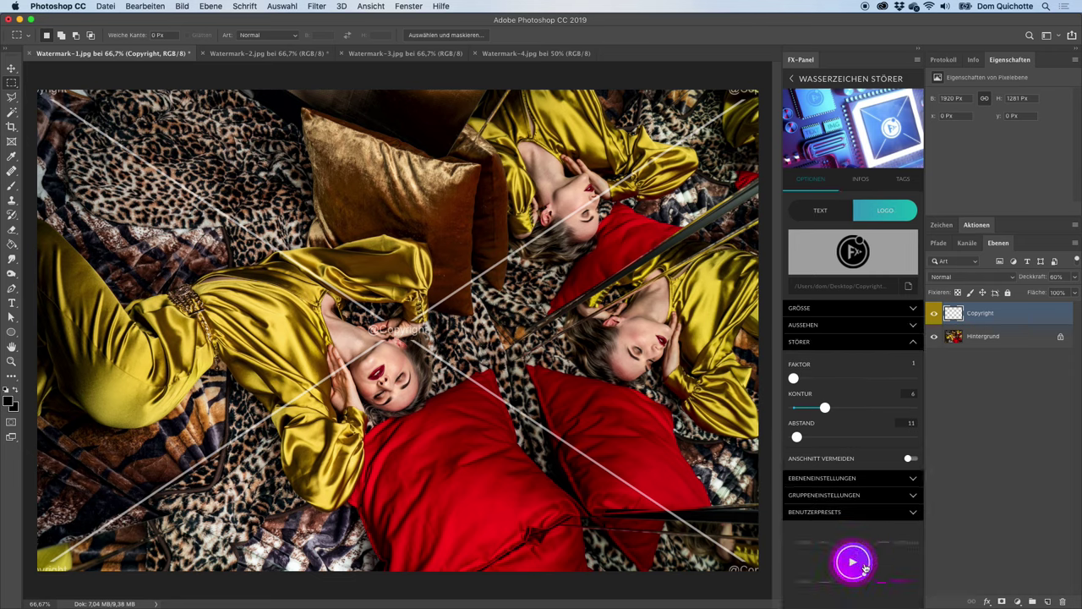
pyautogui.click(852, 562)
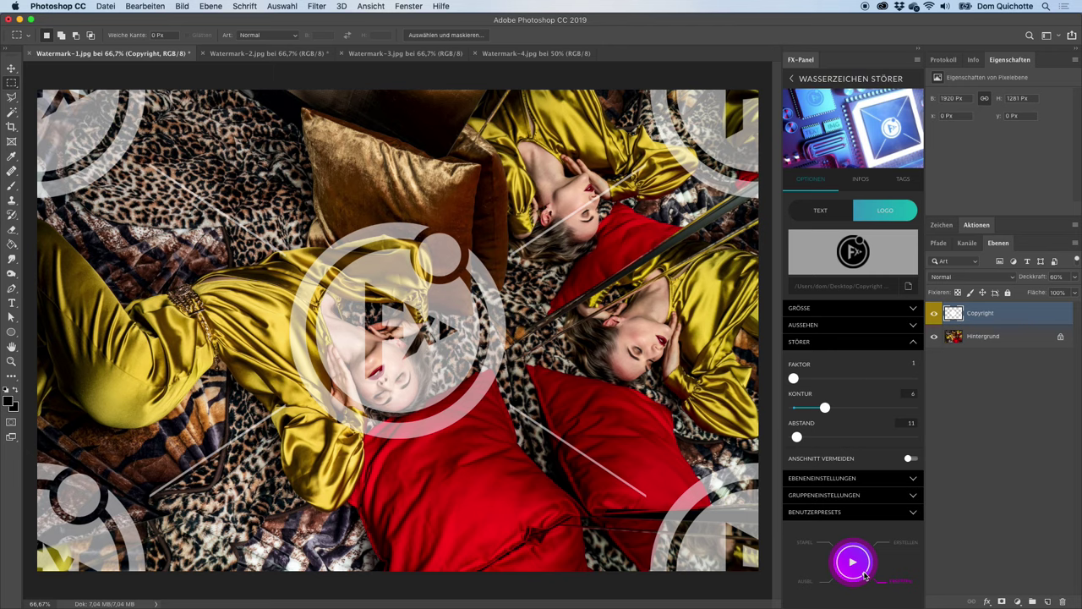
# Scale the logo down to 10 percent
pyautogui.click(864, 308)
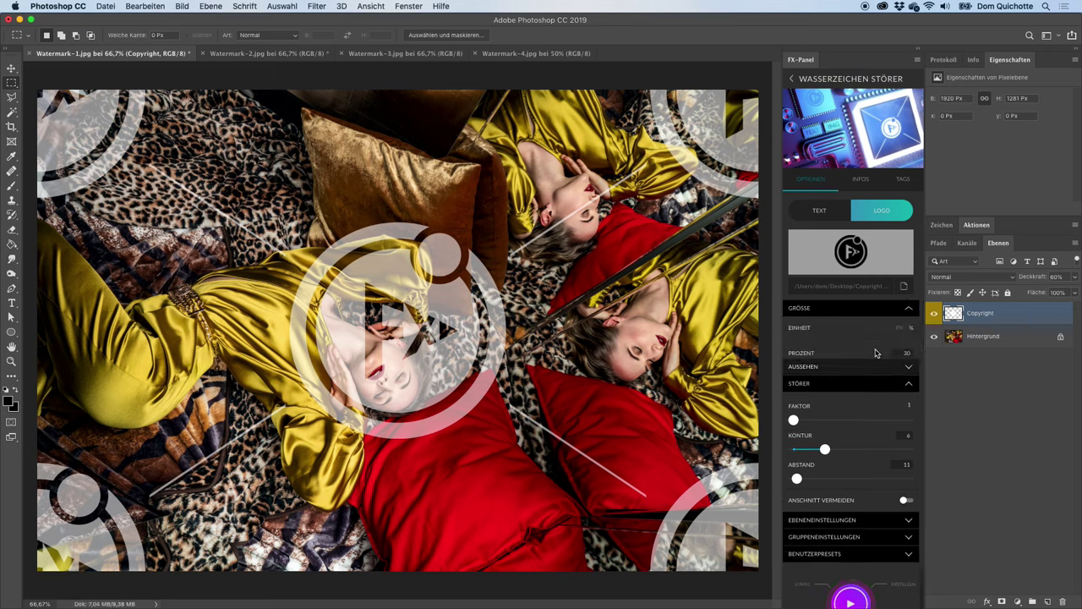
pyautogui.moveTo(817, 367); pyautogui.dragTo(804, 367)
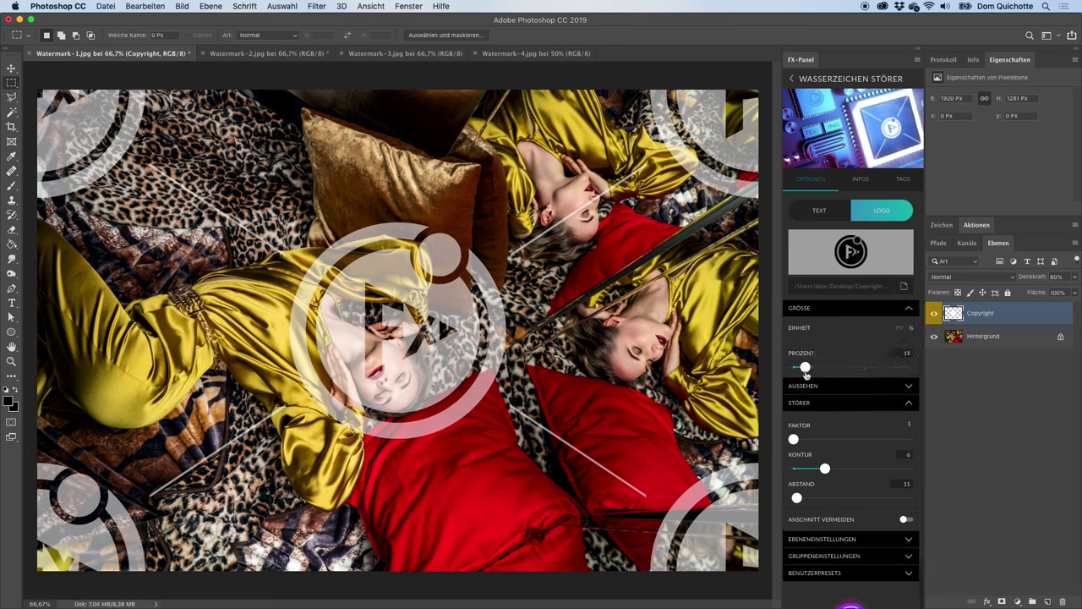
pyautogui.click(848, 309)
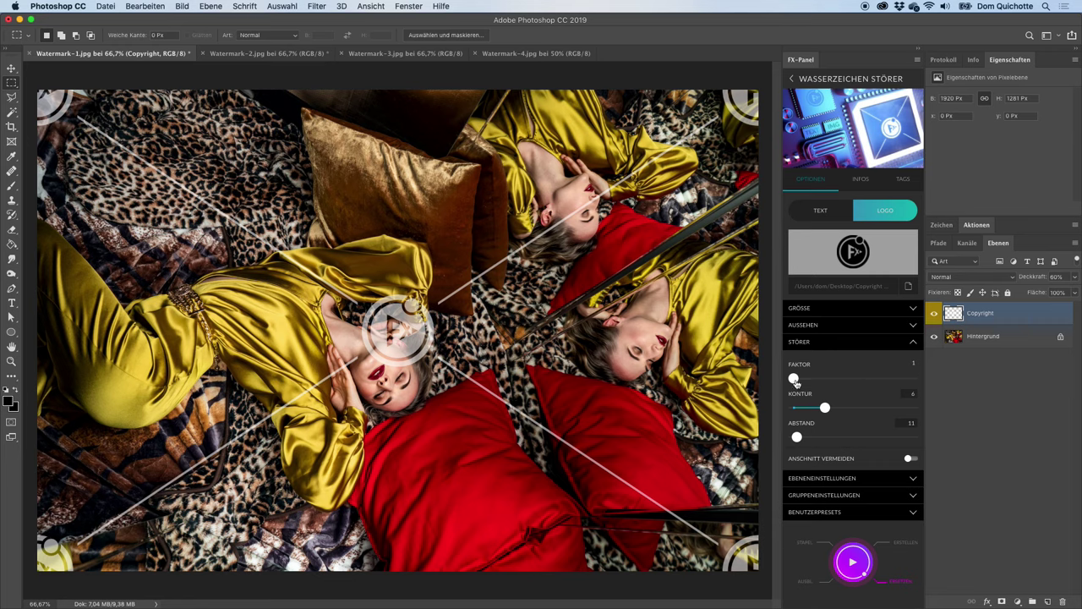
# Set the repeat factor to 6 and regenerate the tiled logo watermark
pyautogui.moveTo(795, 381); pyautogui.dragTo(810, 386)
pyautogui.click(853, 567)
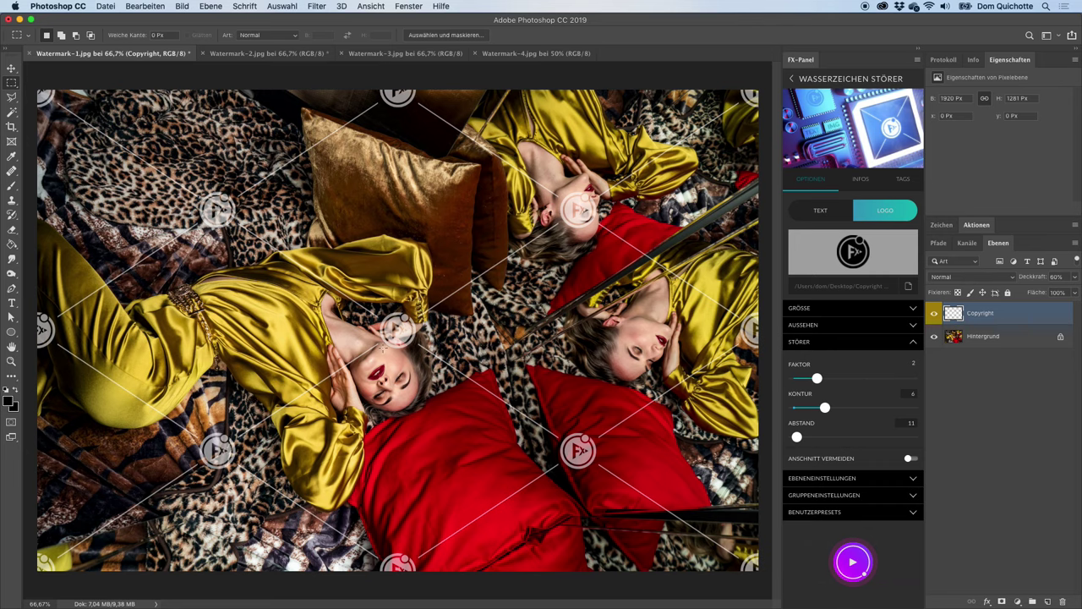
pyautogui.moveTo(816, 378); pyautogui.dragTo(913, 378)
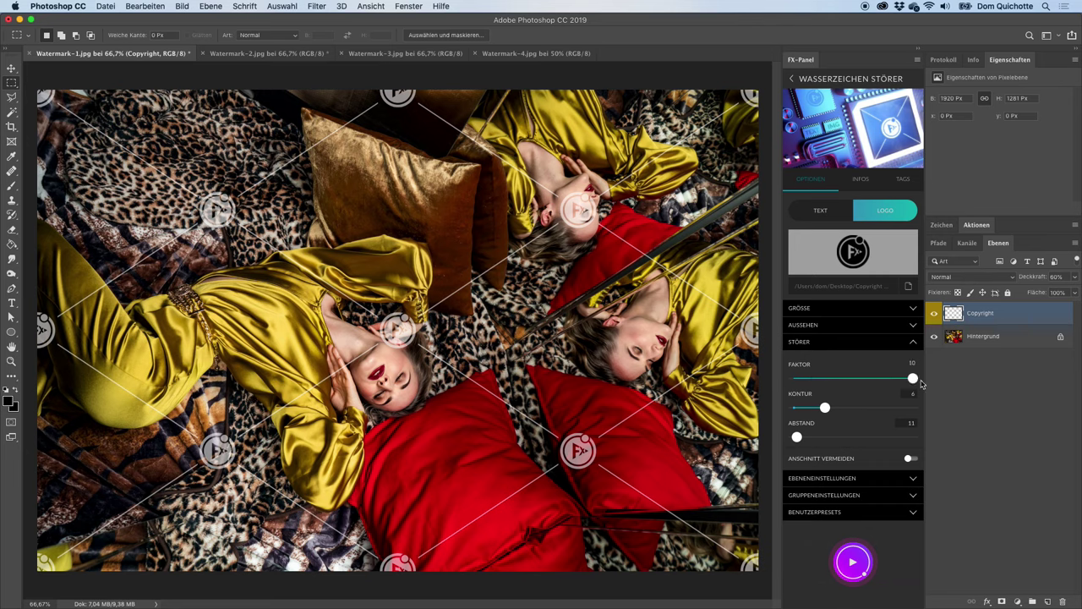
pyautogui.click(852, 562)
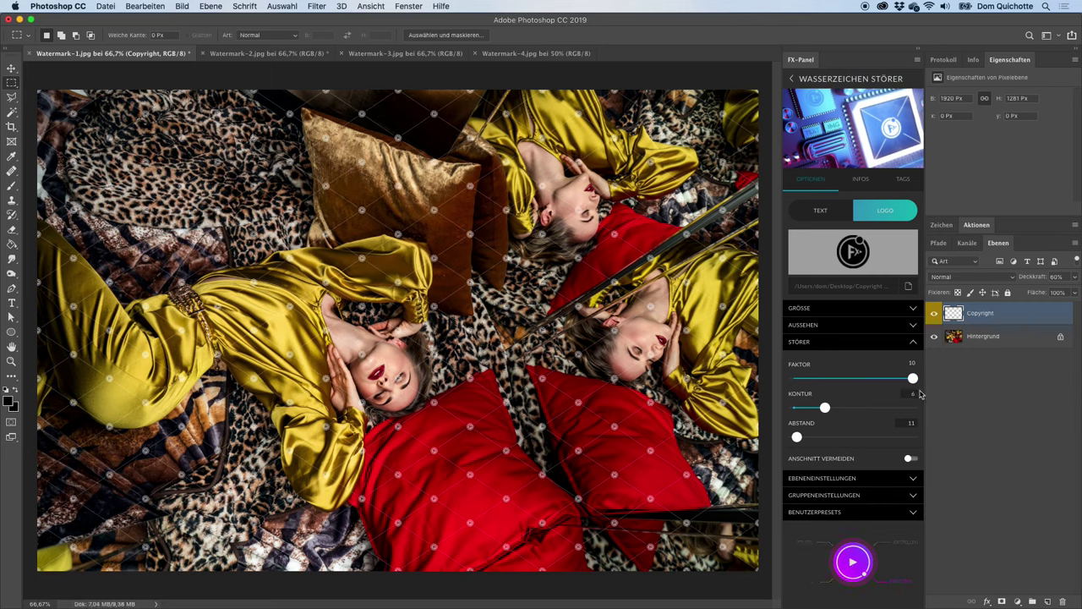
pyautogui.moveTo(913, 378); pyautogui.dragTo(864, 378)
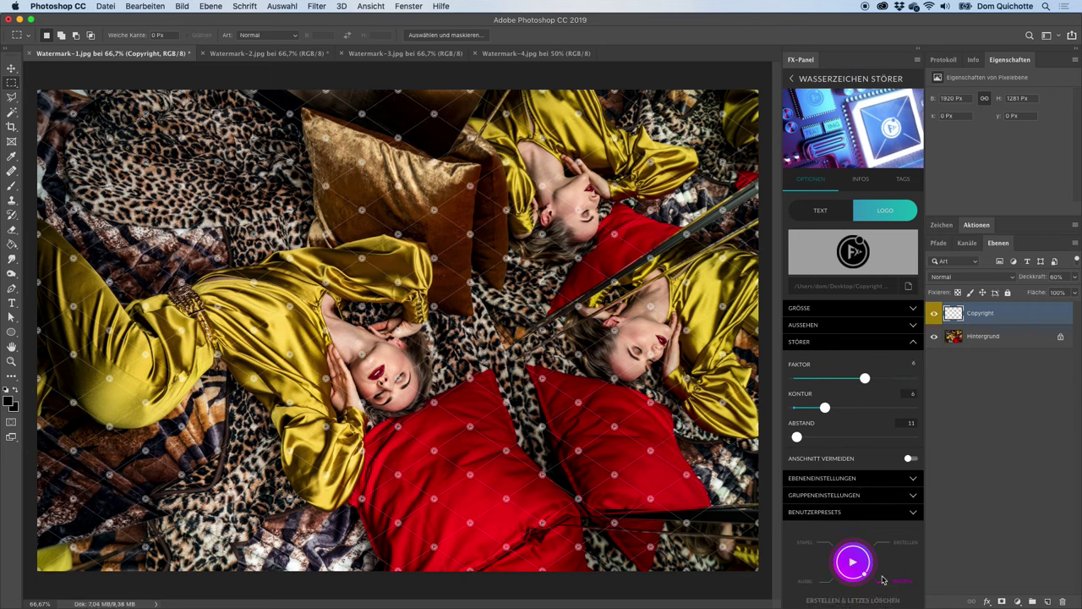
pyautogui.click(851, 563)
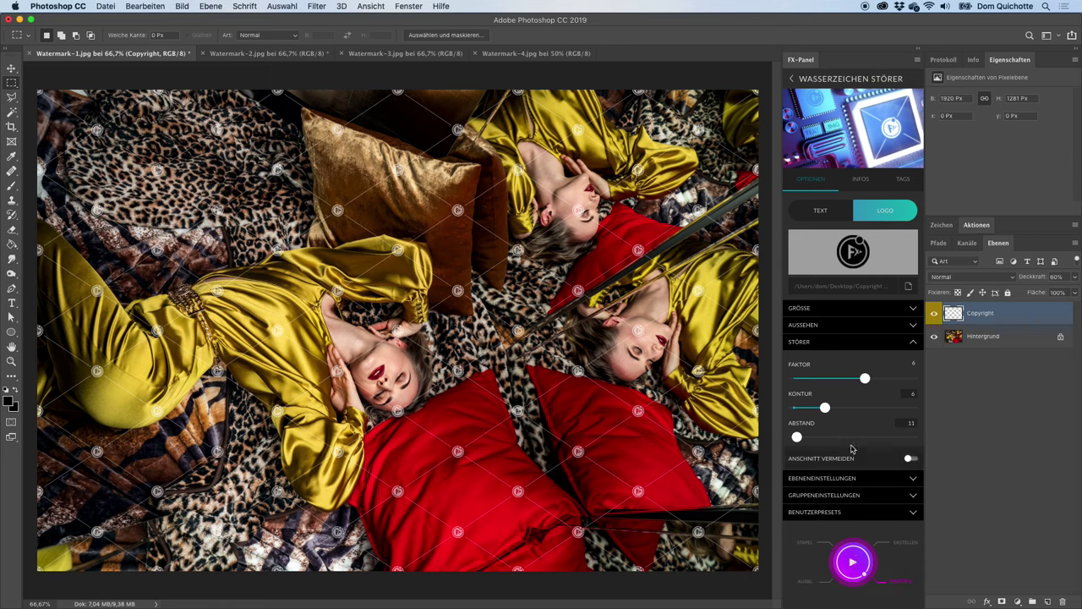
# Raise the contour to 20, regenerate, and turn on Anschnitt vermeiden
pyautogui.moveTo(825, 407); pyautogui.dragTo(863, 408)
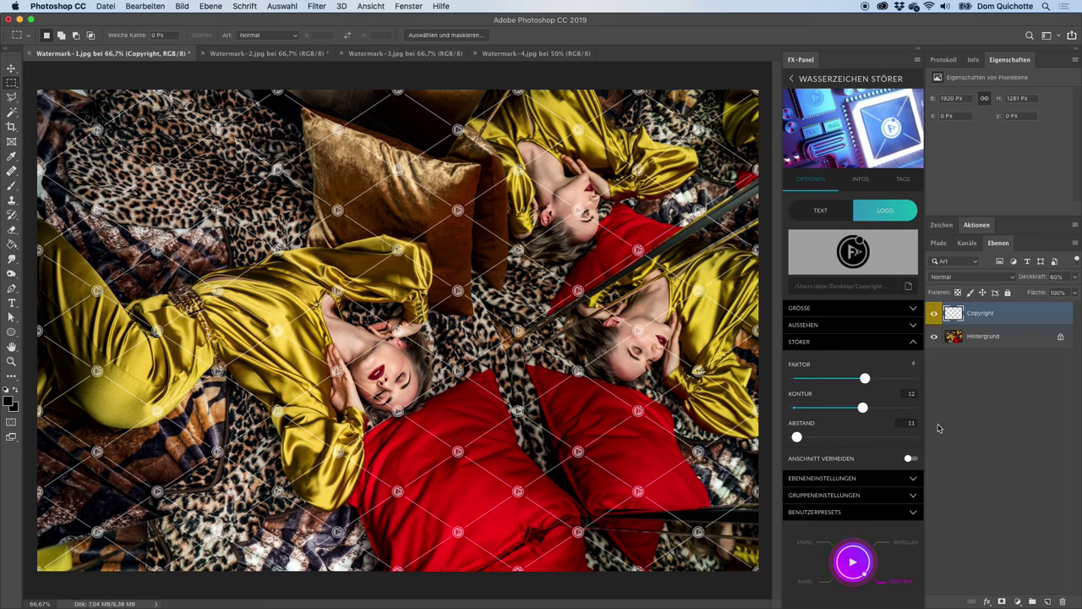
pyautogui.moveTo(863, 407); pyautogui.dragTo(913, 407)
pyautogui.click(850, 573)
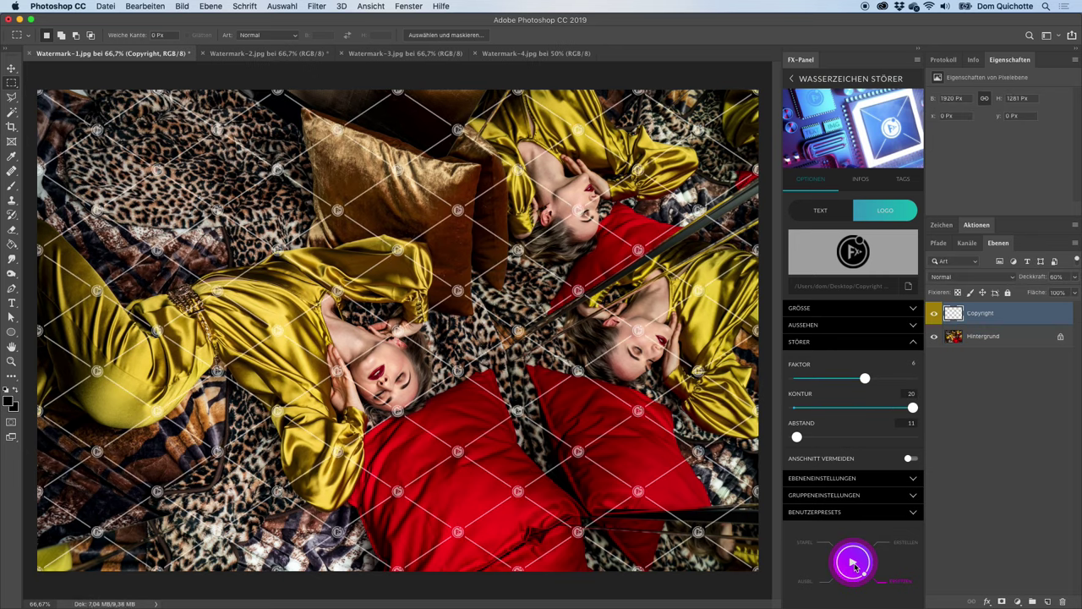
pyautogui.click(909, 458)
# Switch to the Watermark-2.jpg photo and open the FX-Panel QR Code preset's options page
pyautogui.click(864, 569)
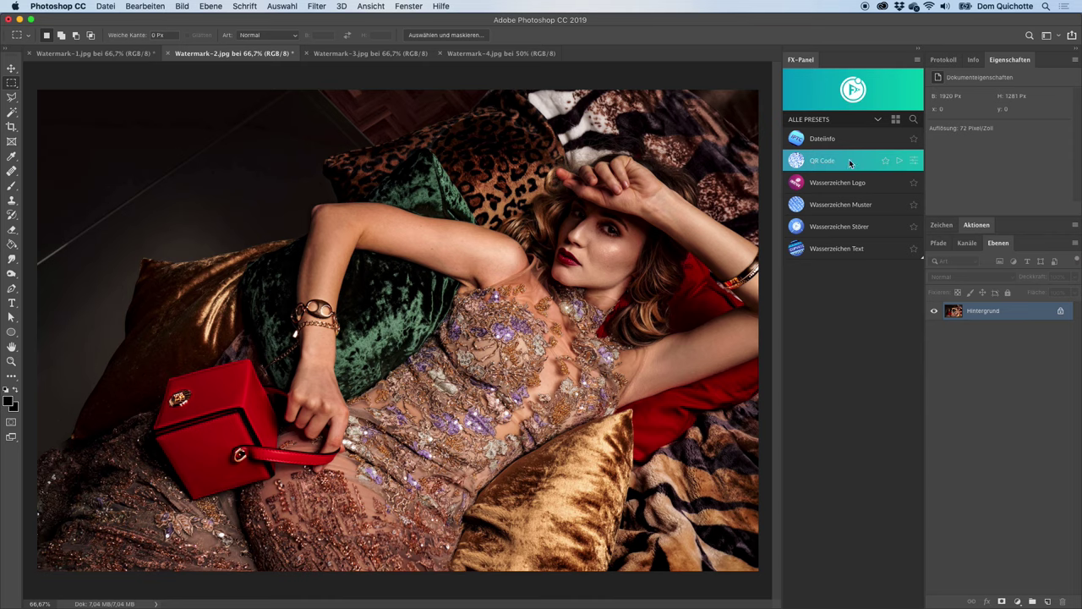
pyautogui.click(900, 162)
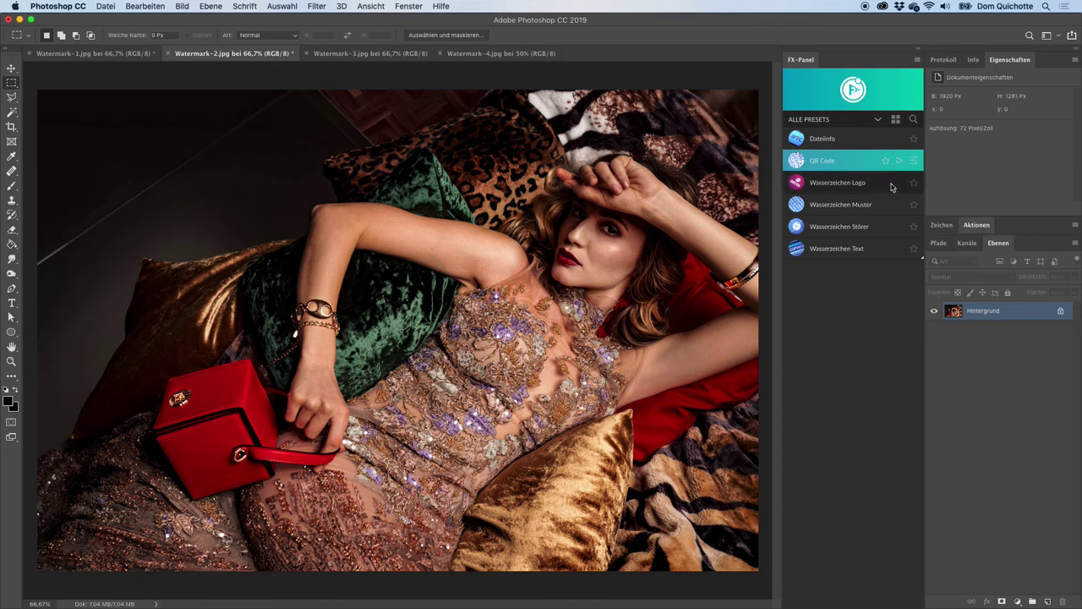
pyautogui.click(914, 166)
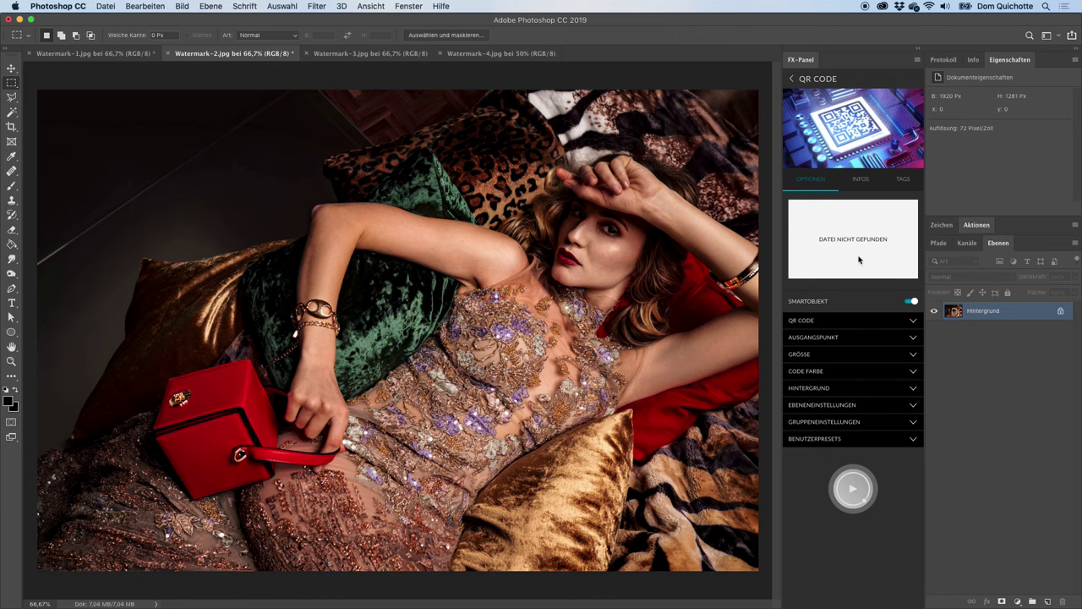
# Make a Text QR code reading 'Das FX-Panel ist super: fx-panel.com' and generate its preview
pyautogui.click(837, 326)
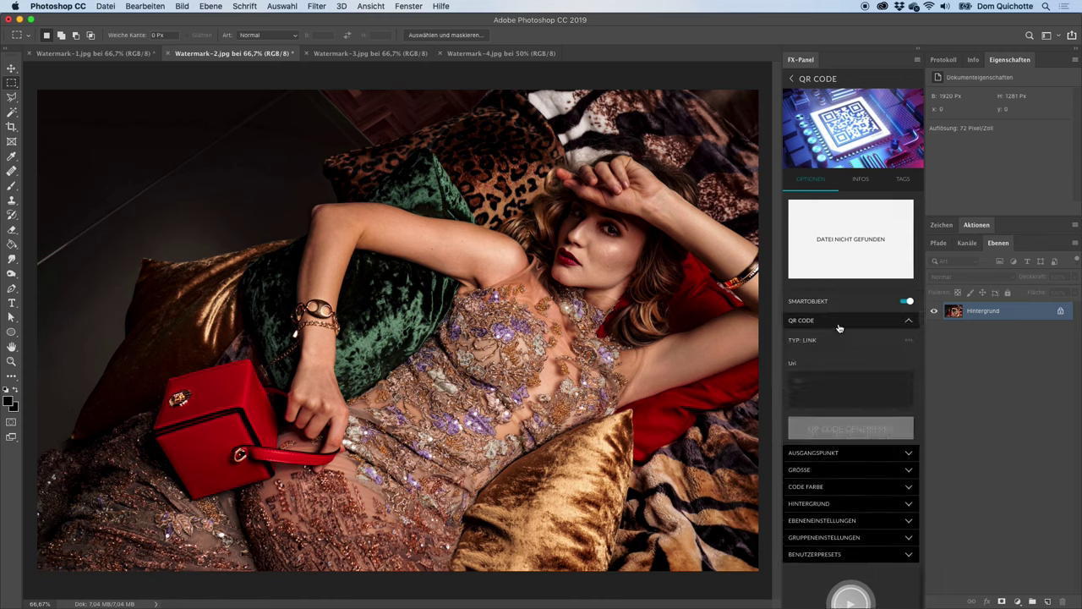
pyautogui.click(914, 80)
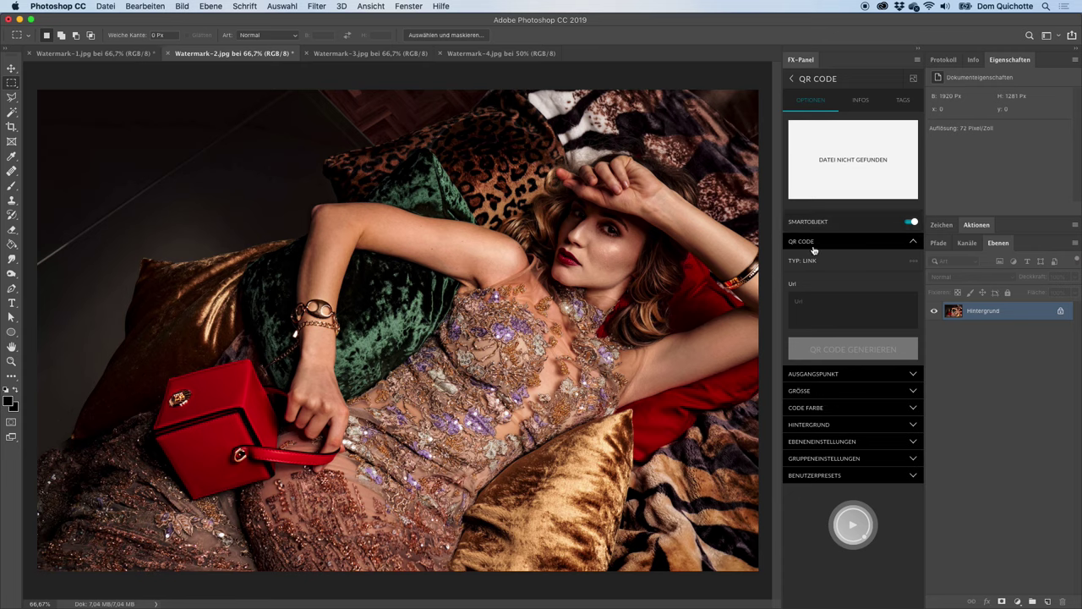
pyautogui.click(837, 269)
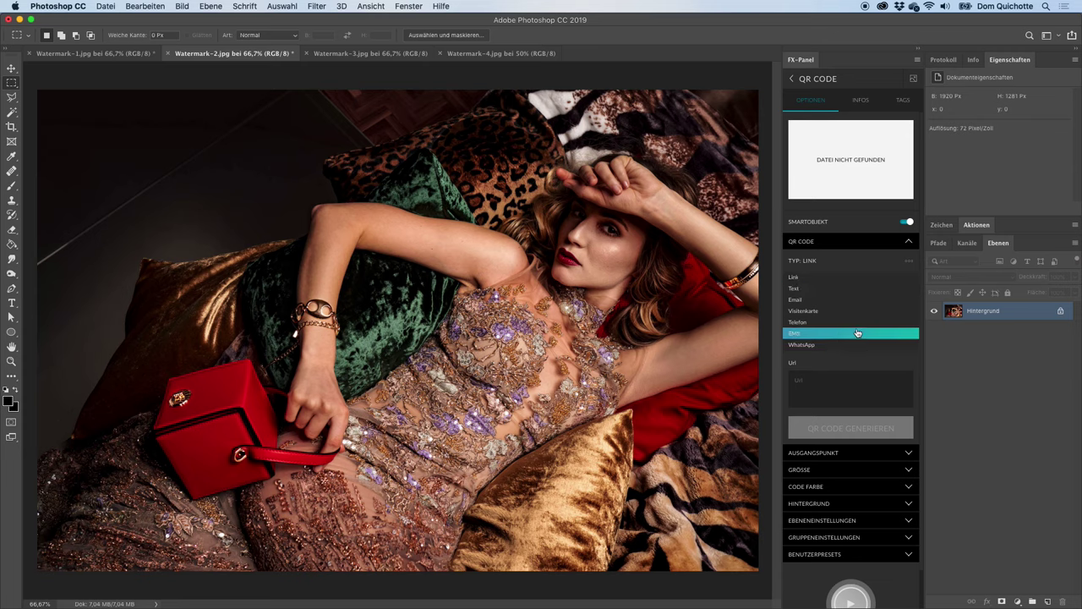
pyautogui.click(857, 288)
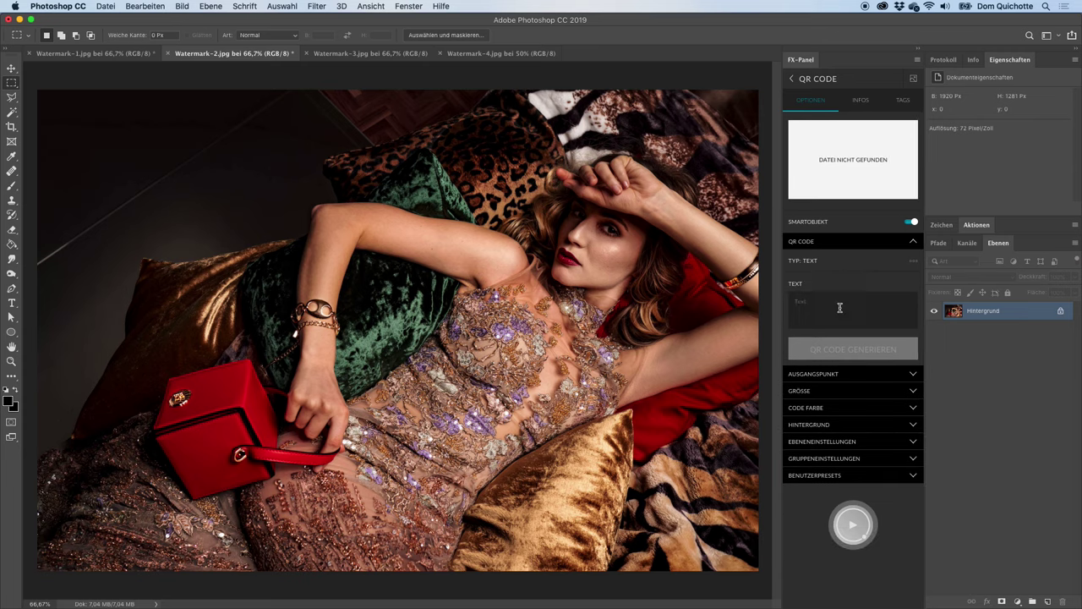
pyautogui.click(837, 308)
pyautogui.write('Da')
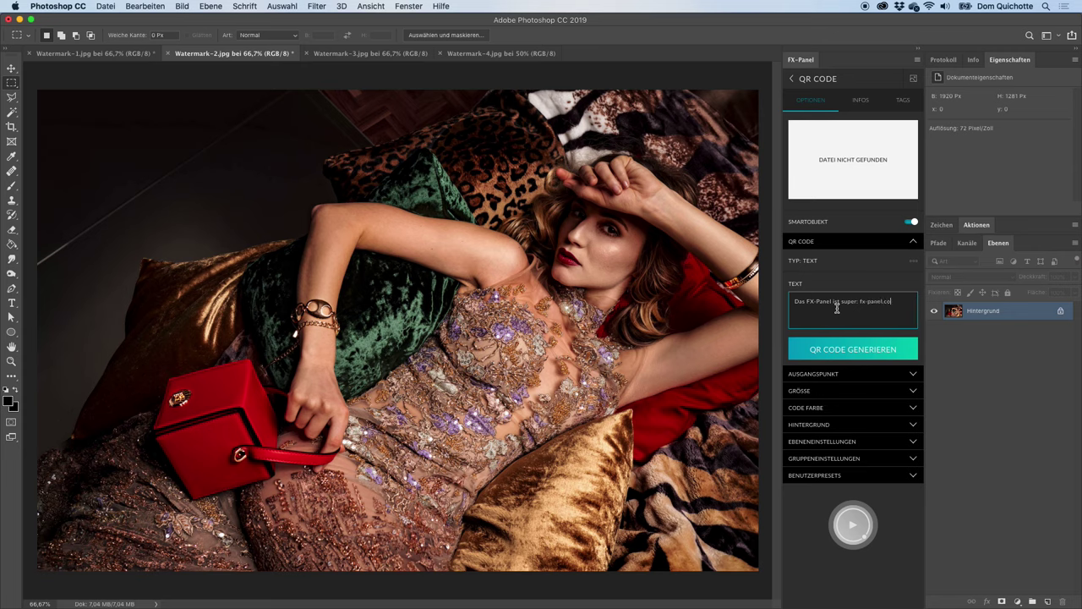
pyautogui.click(846, 352)
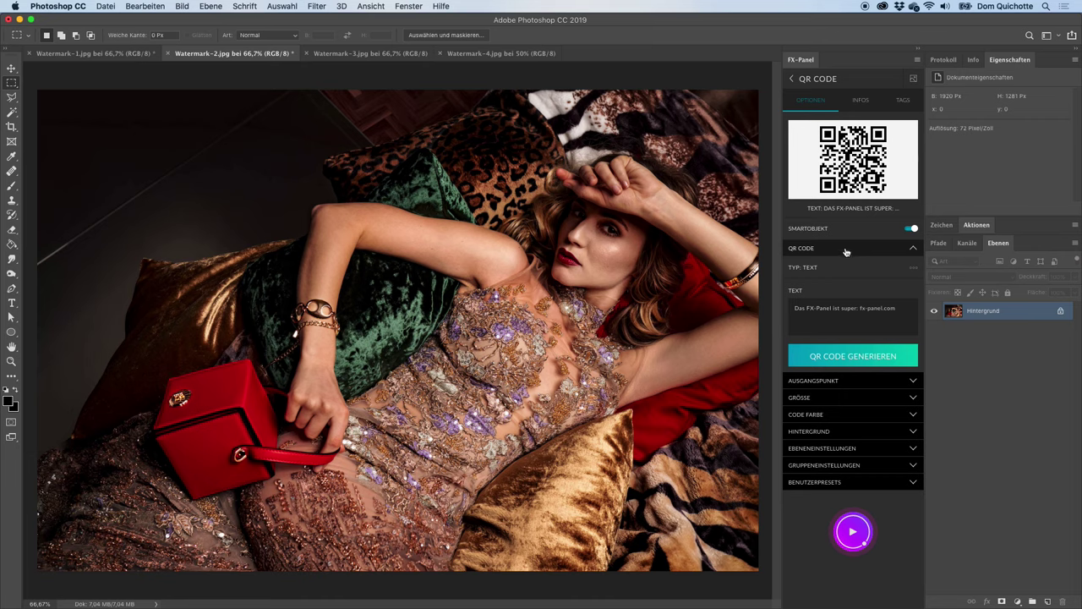
pyautogui.click(851, 252)
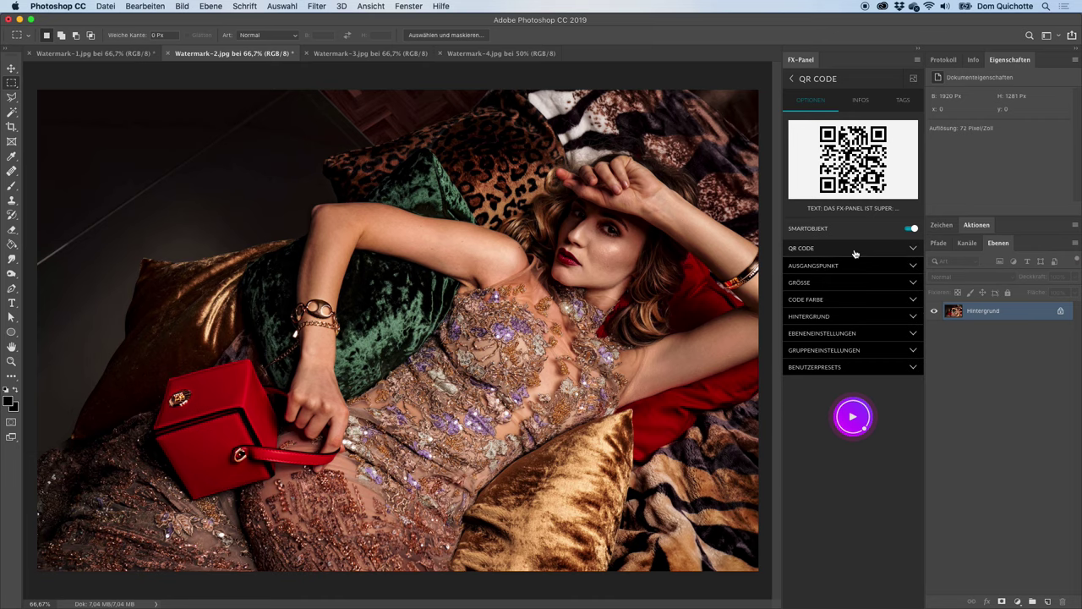
# Generate the QR code on the photo, anchored top-left with 10 px offsets
pyautogui.click(858, 412)
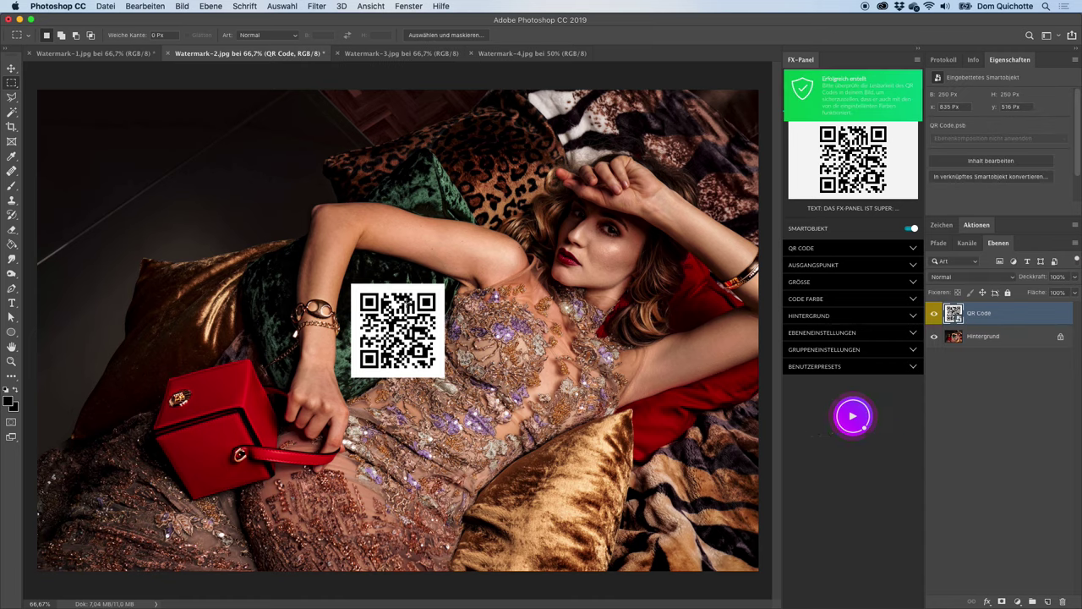
pyautogui.click(853, 267)
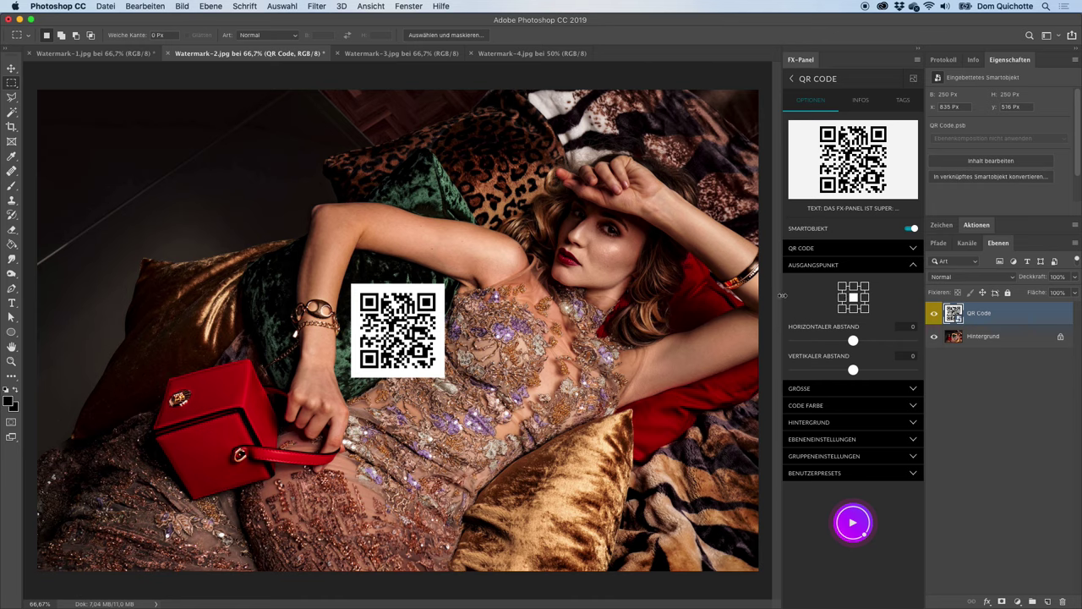
pyautogui.click(842, 287)
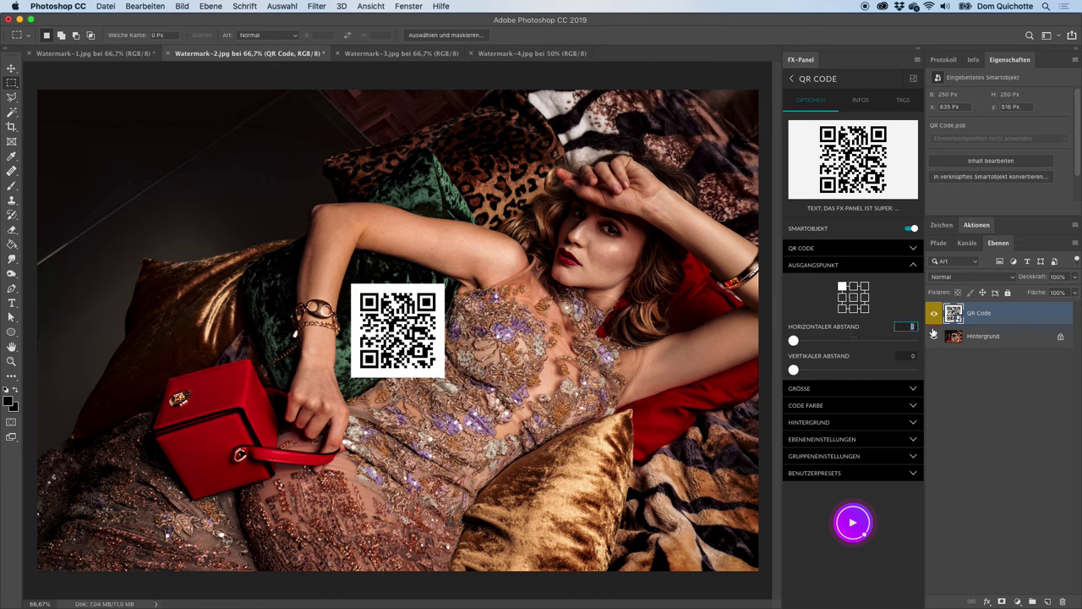
pyautogui.write('10')
pyautogui.press('Tab')
pyautogui.write('10')
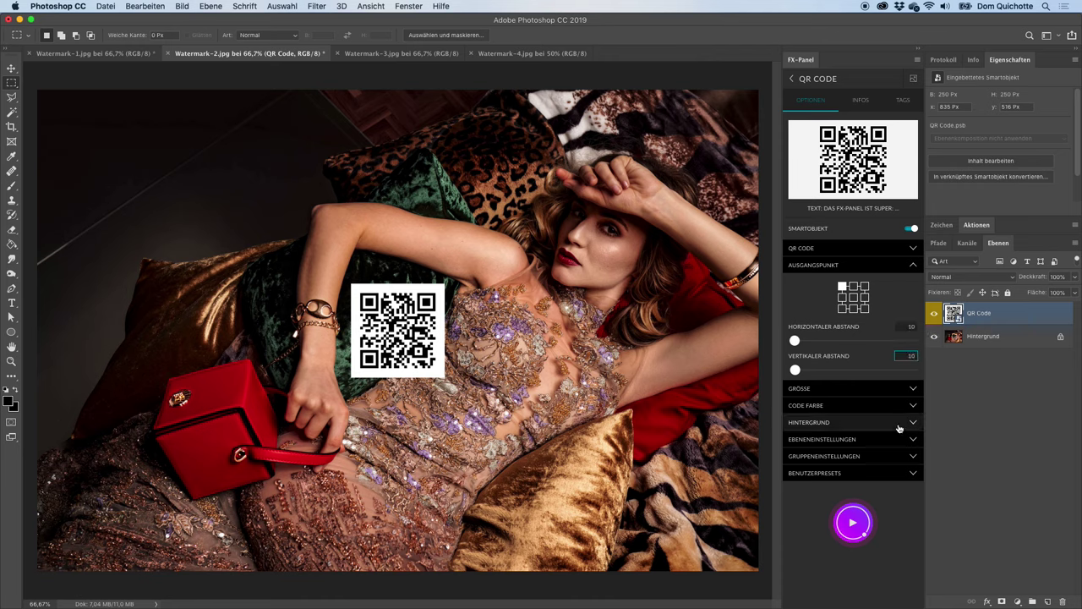
pyautogui.click(865, 519)
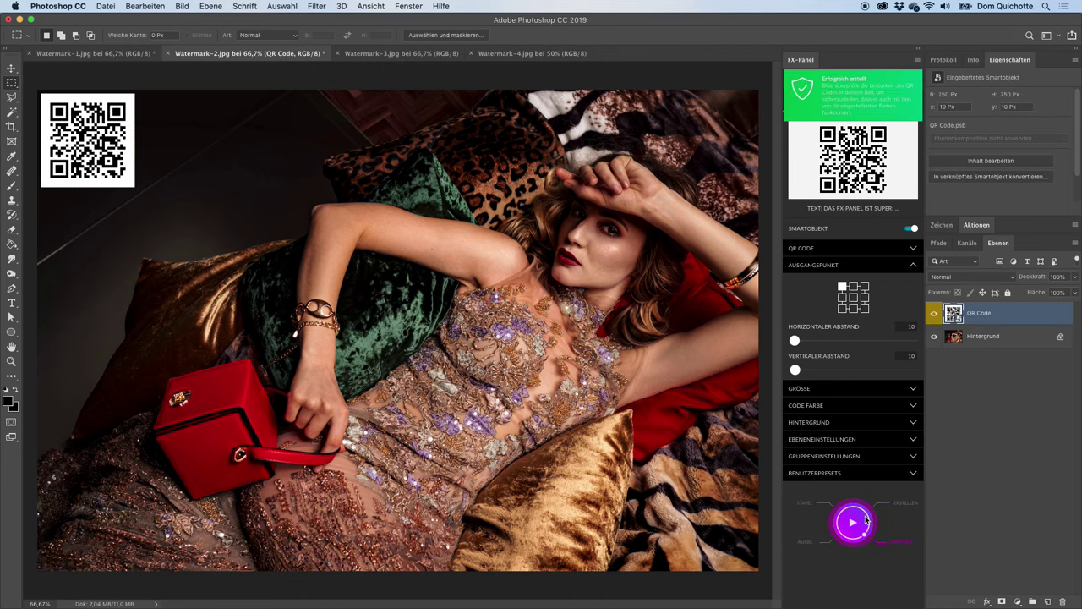
# Increase both corner offsets to 50 px and regenerate the code
pyautogui.click(910, 325)
pyautogui.write('50')
pyautogui.press('Tab')
pyautogui.write('50')
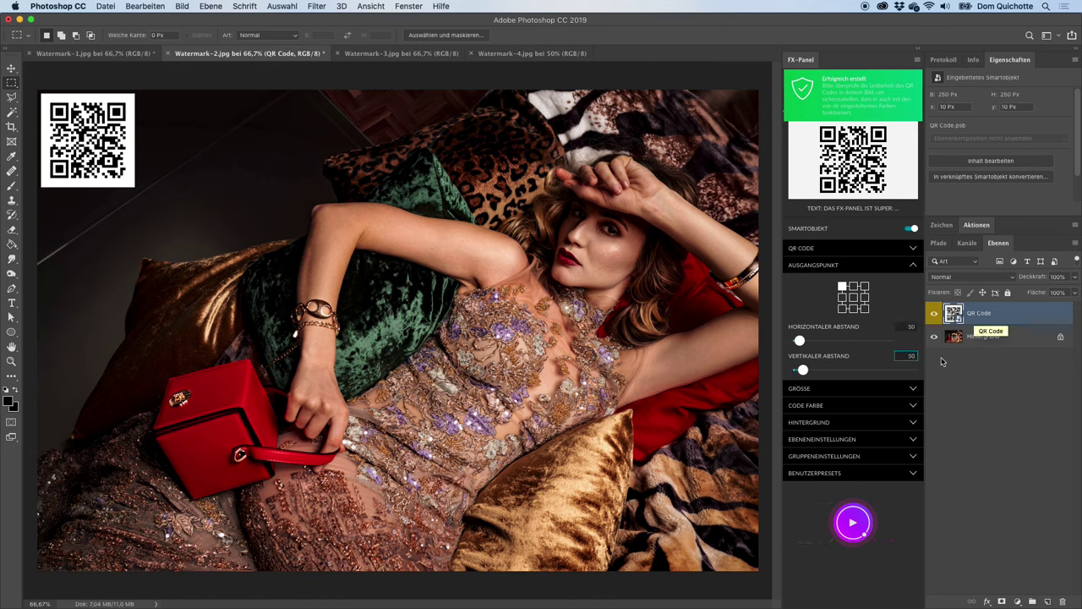
pyautogui.click(859, 528)
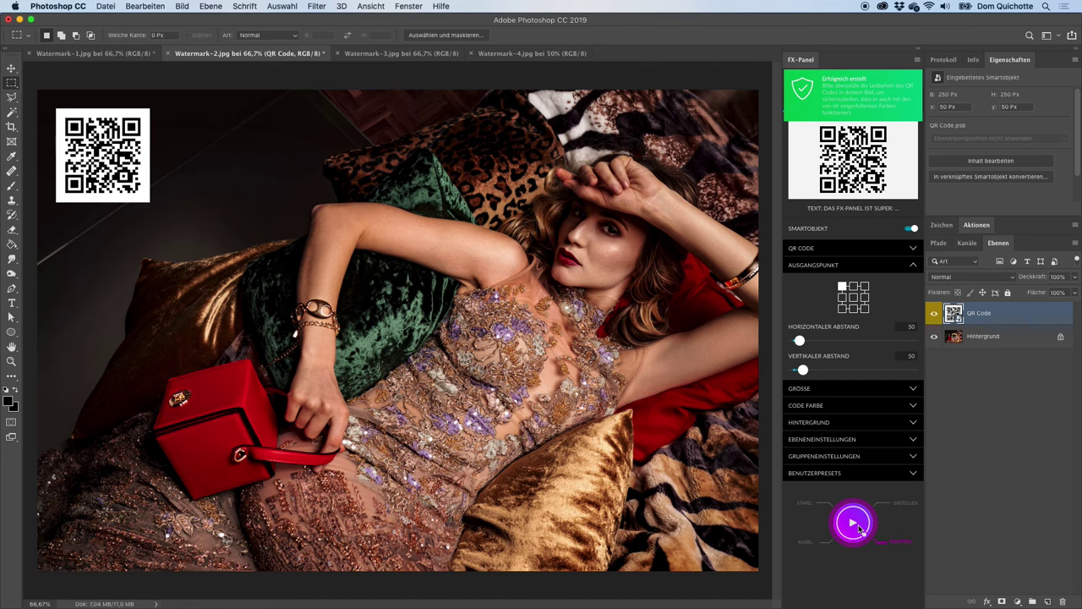
pyautogui.click(849, 269)
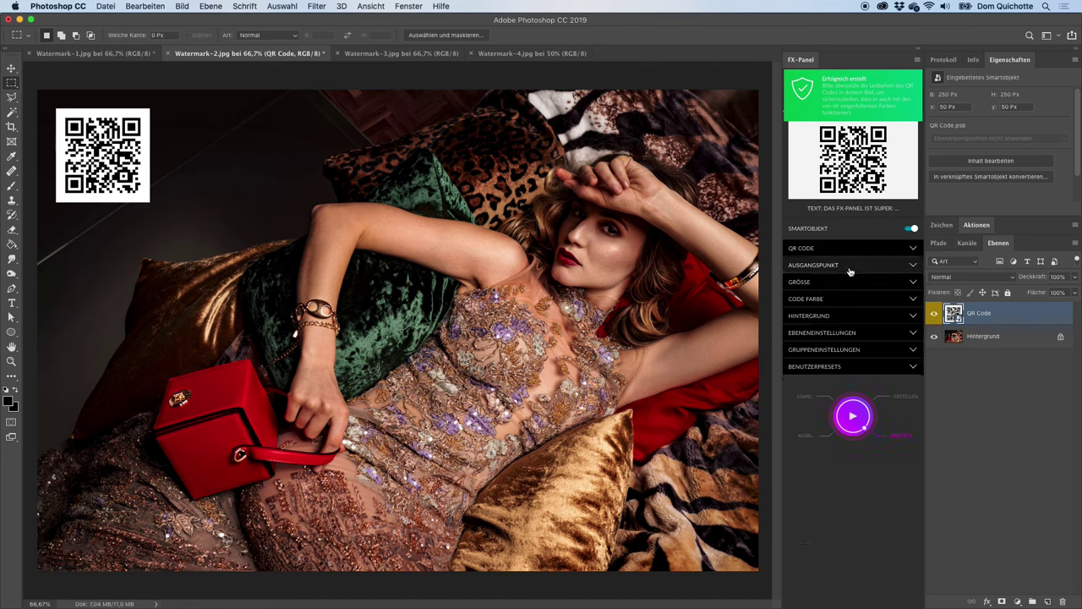
# Switch the size unit to percent and add red #b10008 from the red box as a code colour
pyautogui.click(847, 281)
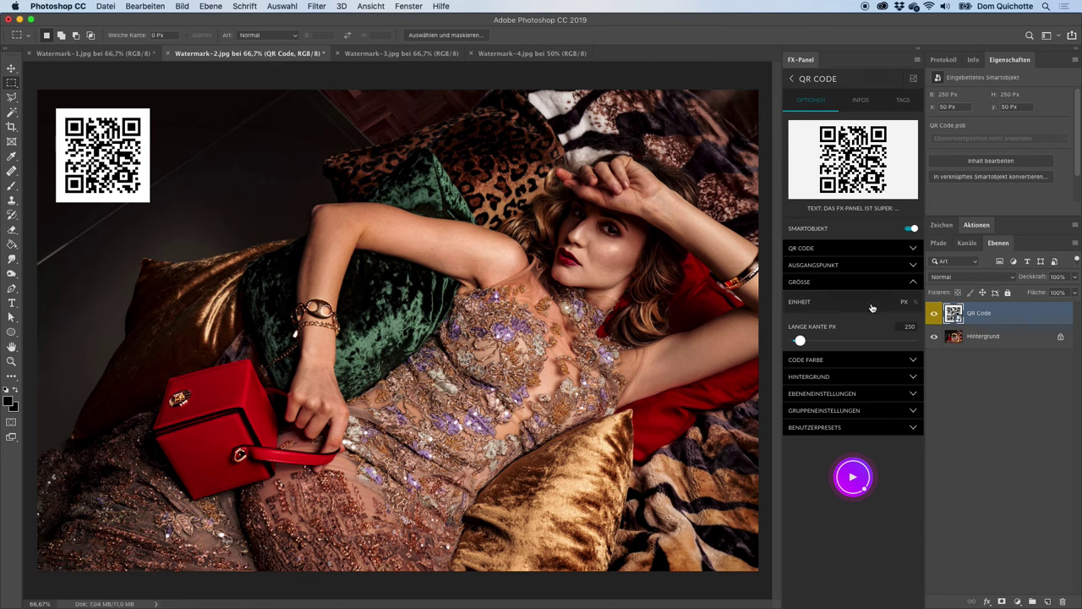
pyautogui.click(871, 306)
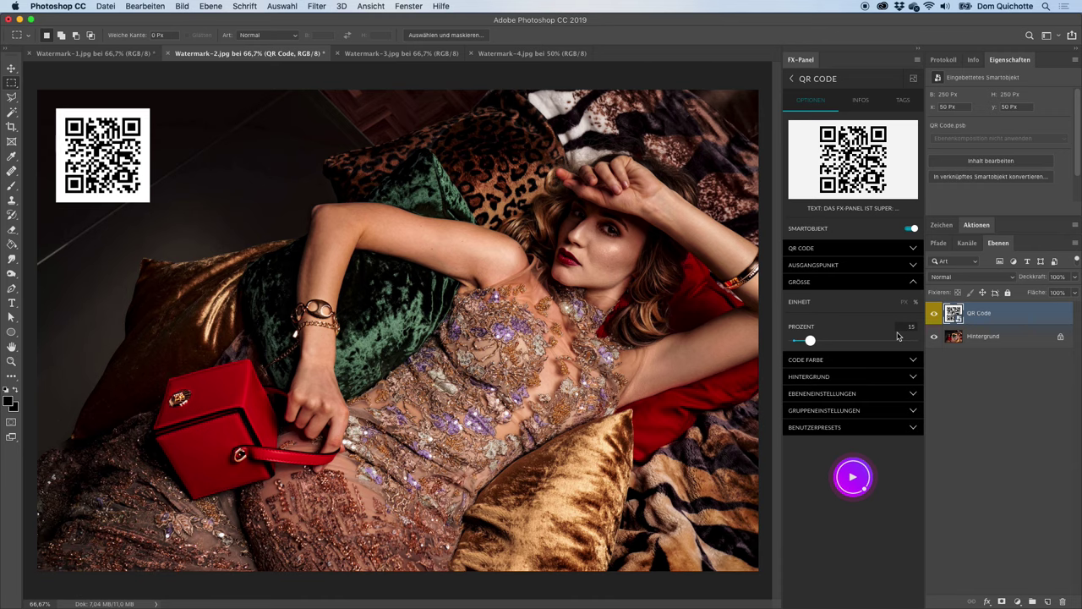
pyautogui.click(865, 284)
pyautogui.click(861, 298)
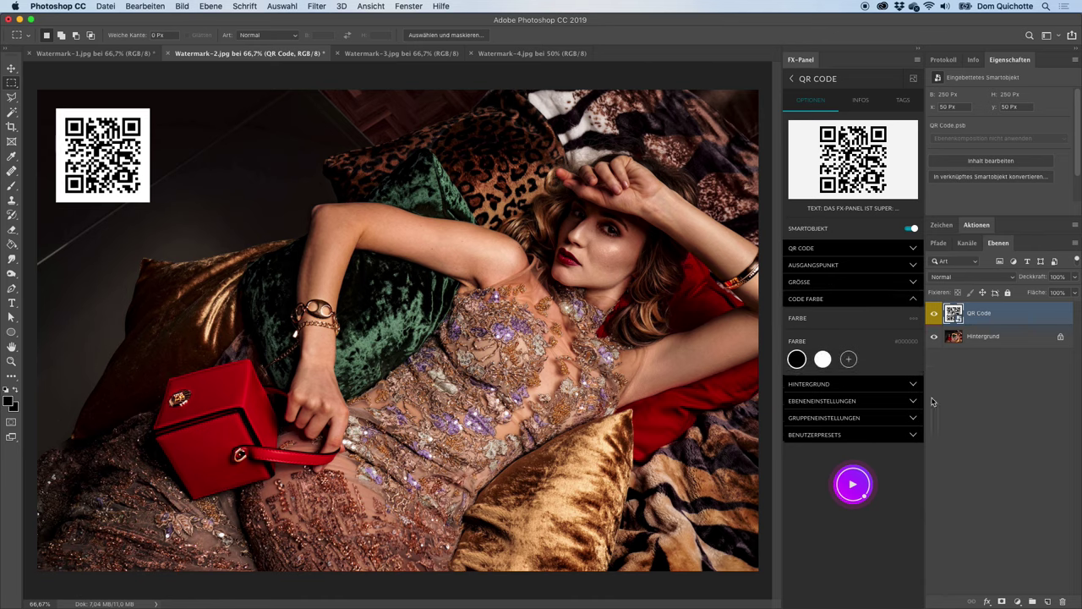
pyautogui.click(848, 359)
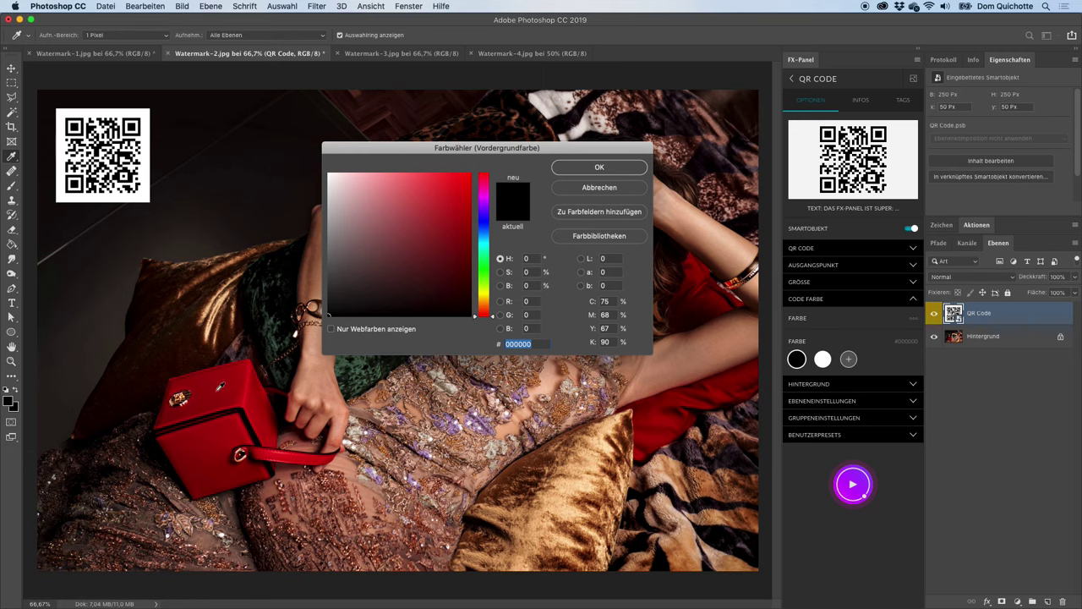
pyautogui.click(224, 382)
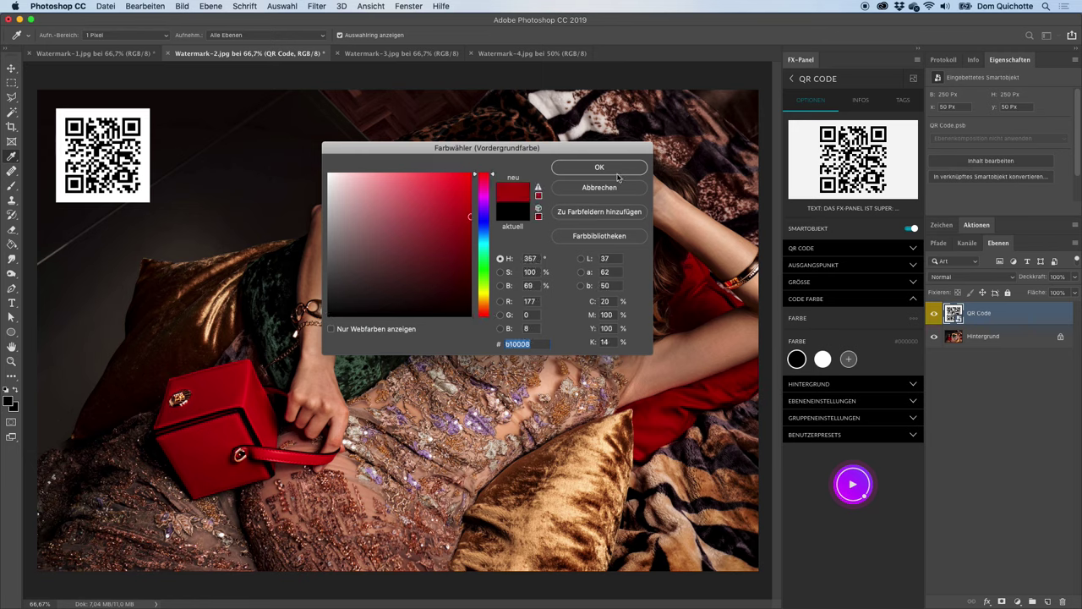
pyautogui.click(618, 171)
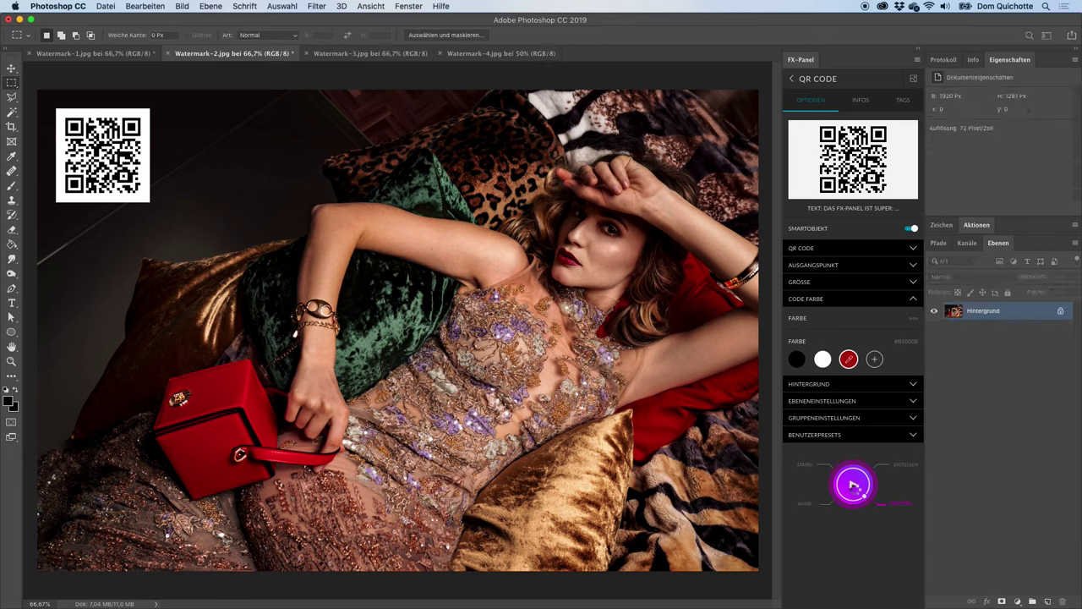
# Add a pale peach background sampled from the photo and generate a red-on-peach code
pyautogui.click(837, 388)
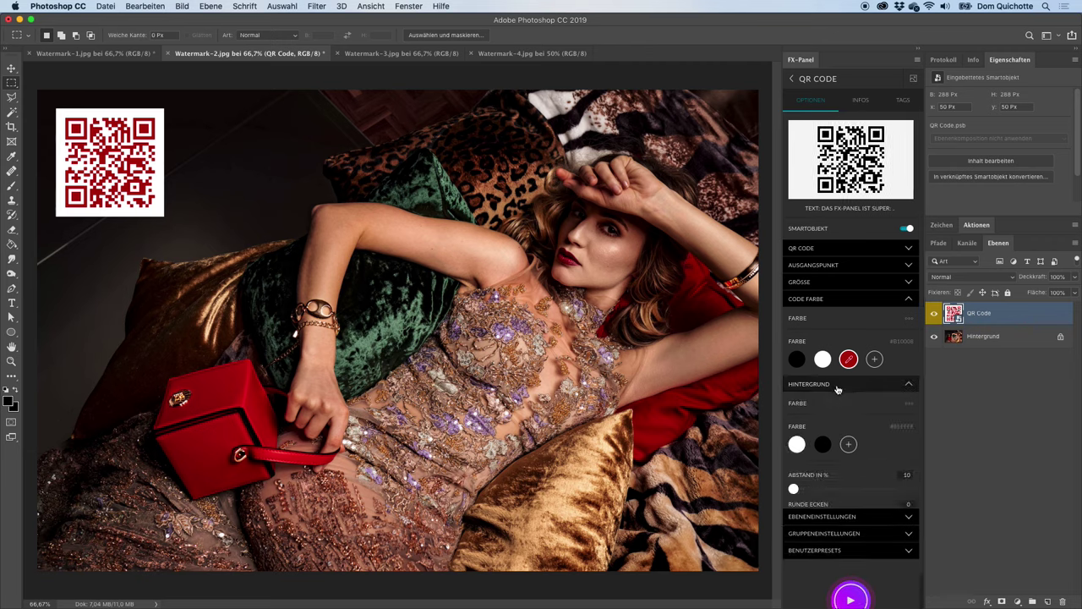
pyautogui.scroll(-2, 853, 421)
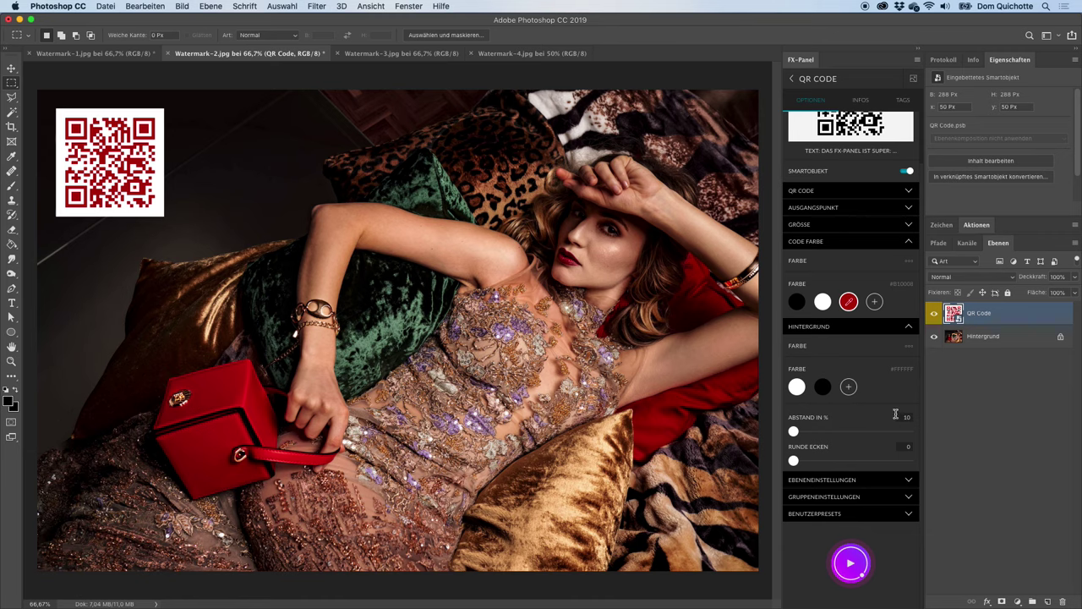
pyautogui.click(848, 386)
pyautogui.click(602, 438)
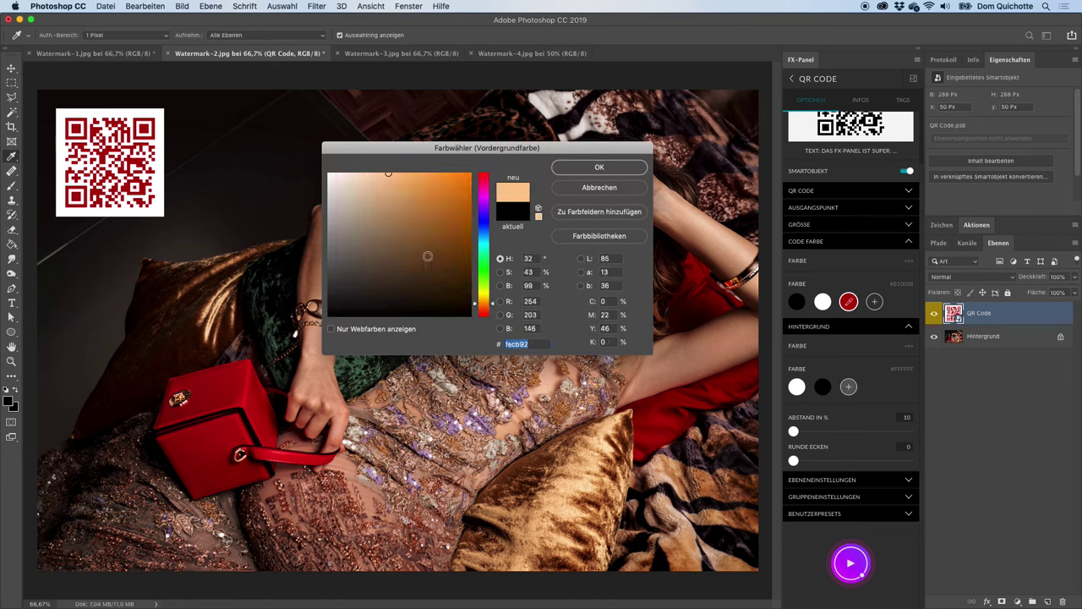
pyautogui.click(363, 173)
pyautogui.click(590, 167)
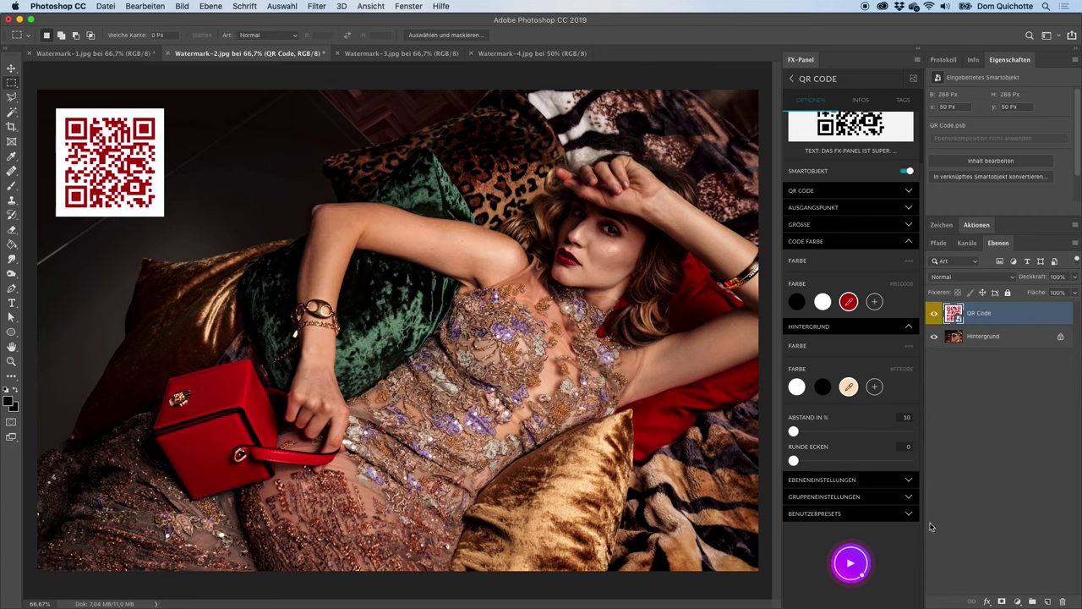
pyautogui.click(850, 578)
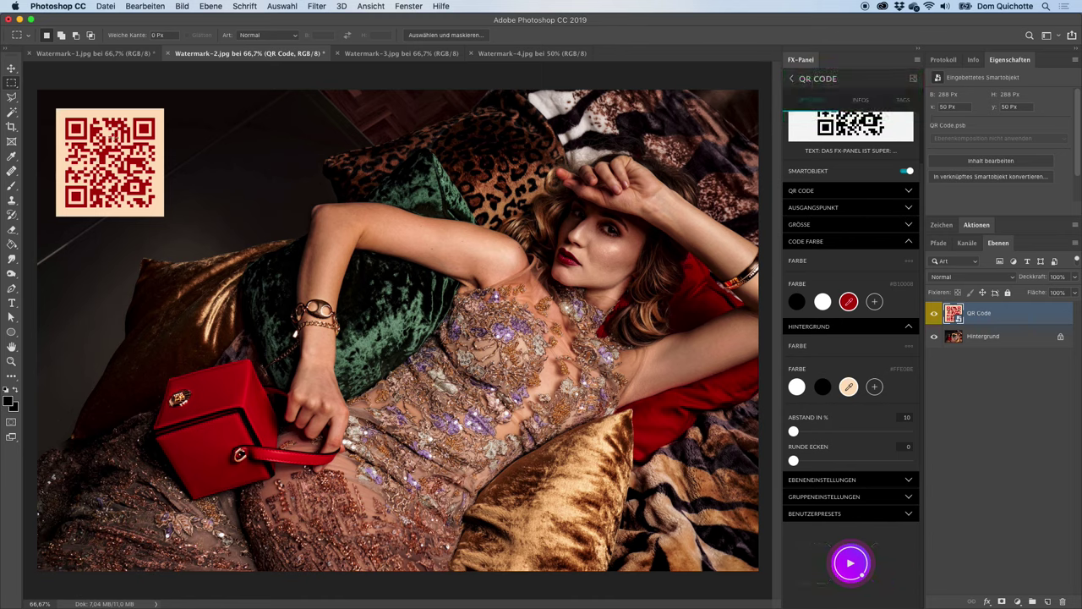
# Regenerate the code as white on a transparent background
pyautogui.click(803, 352)
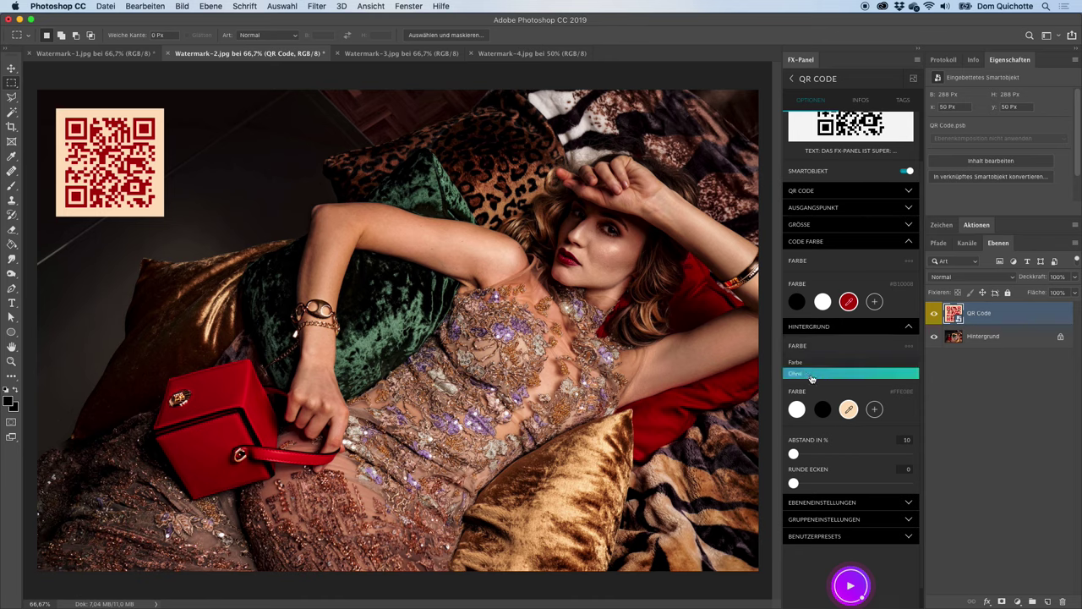
pyautogui.click(811, 373)
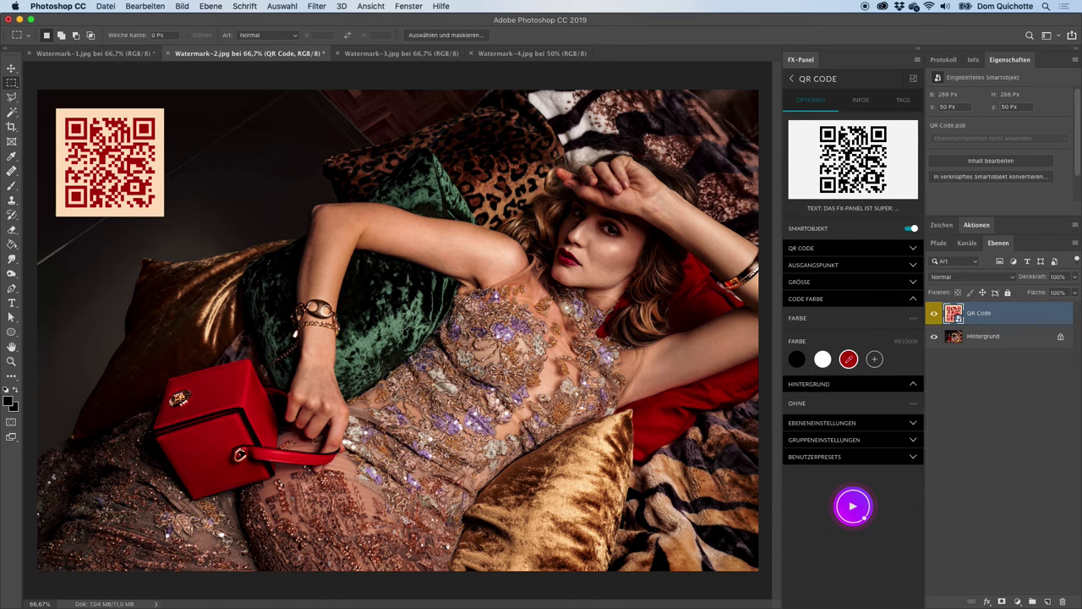
pyautogui.click(824, 363)
pyautogui.click(856, 506)
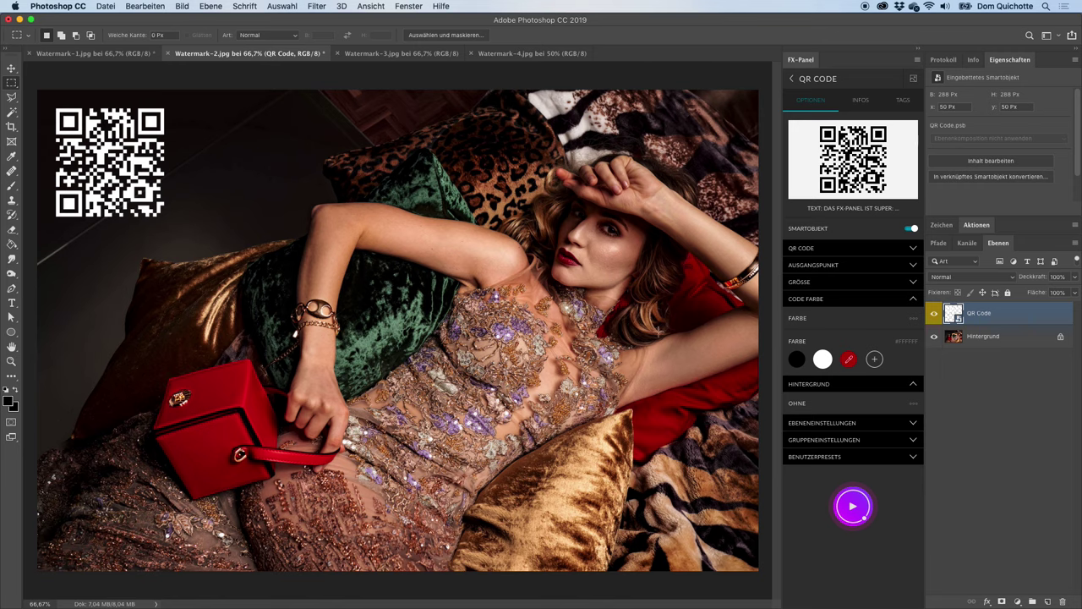
# Restore a white colour background with black code colour
pyautogui.click(849, 405)
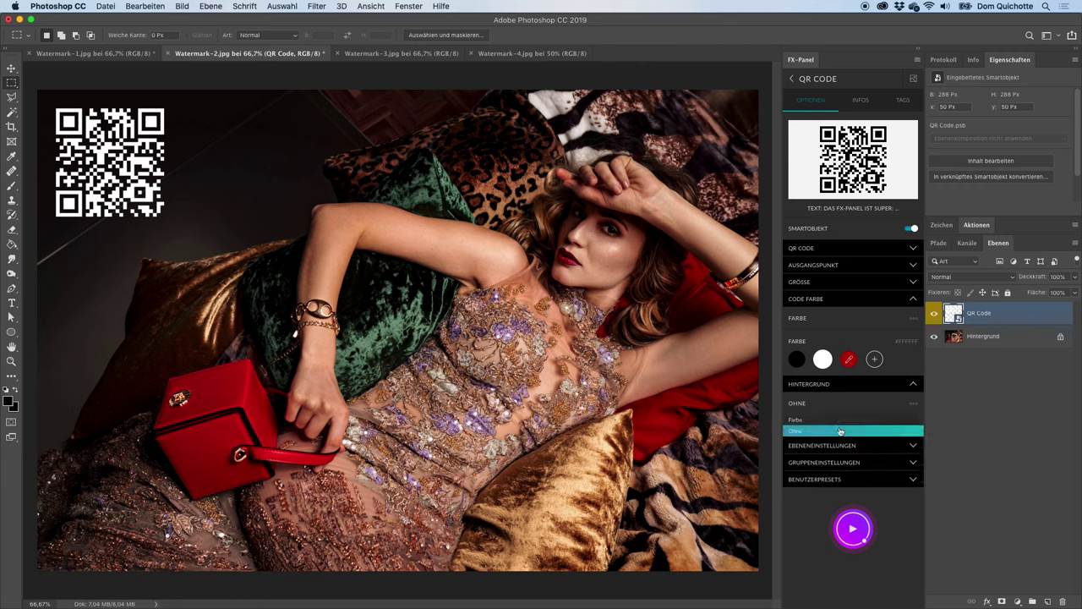
pyautogui.click(837, 420)
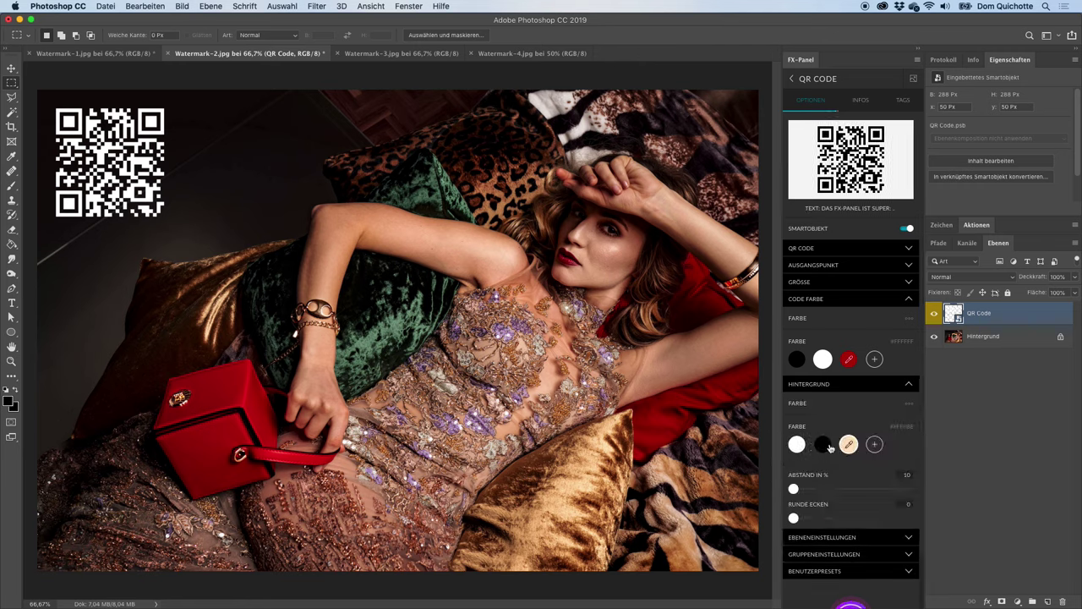
pyautogui.click(797, 445)
pyautogui.click(799, 359)
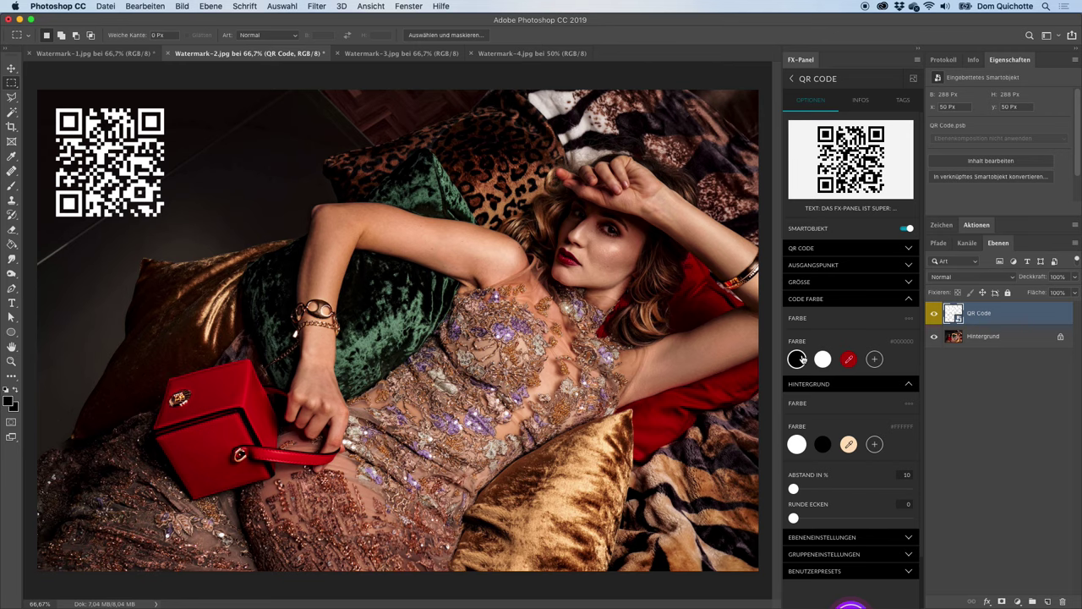
pyautogui.click(845, 299)
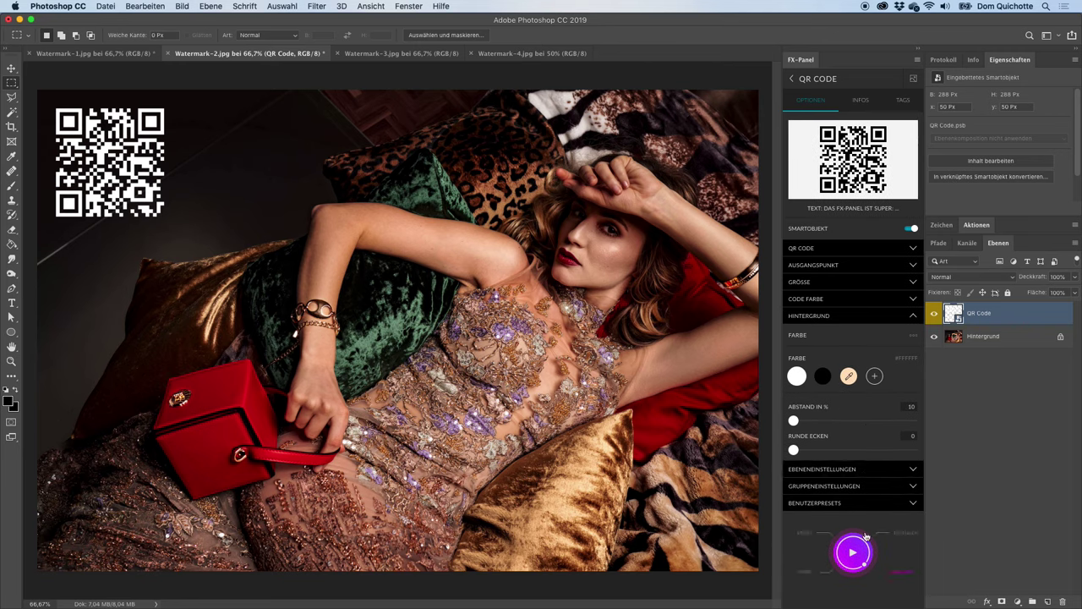
# Regenerate the code on white, adjusting the margin to 15% spacing with corner rounding 44
pyautogui.click(862, 541)
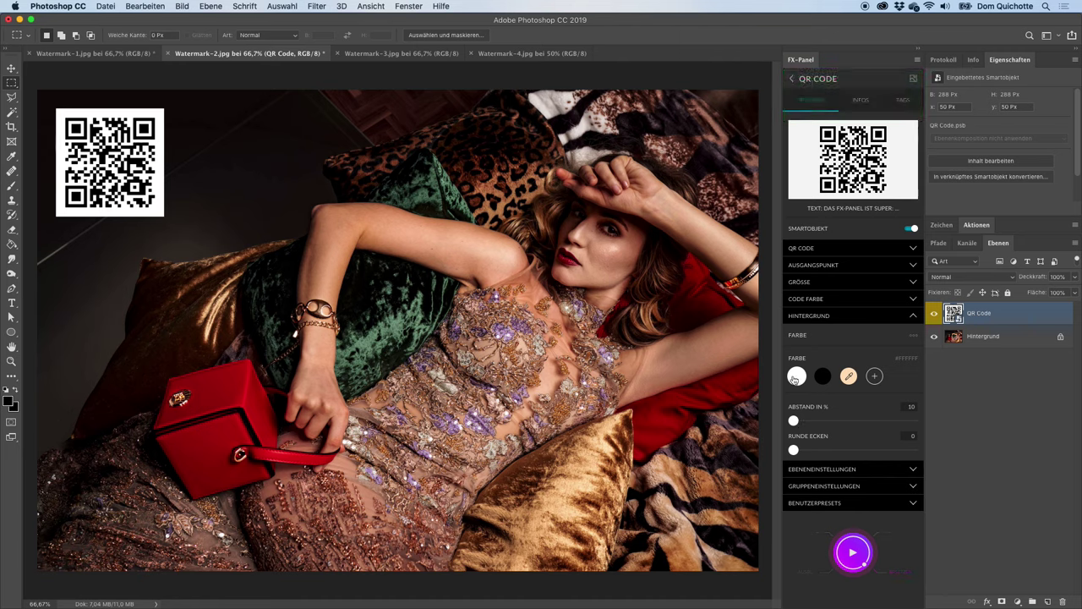
pyautogui.moveTo(795, 421); pyautogui.dragTo(822, 421)
pyautogui.click(871, 554)
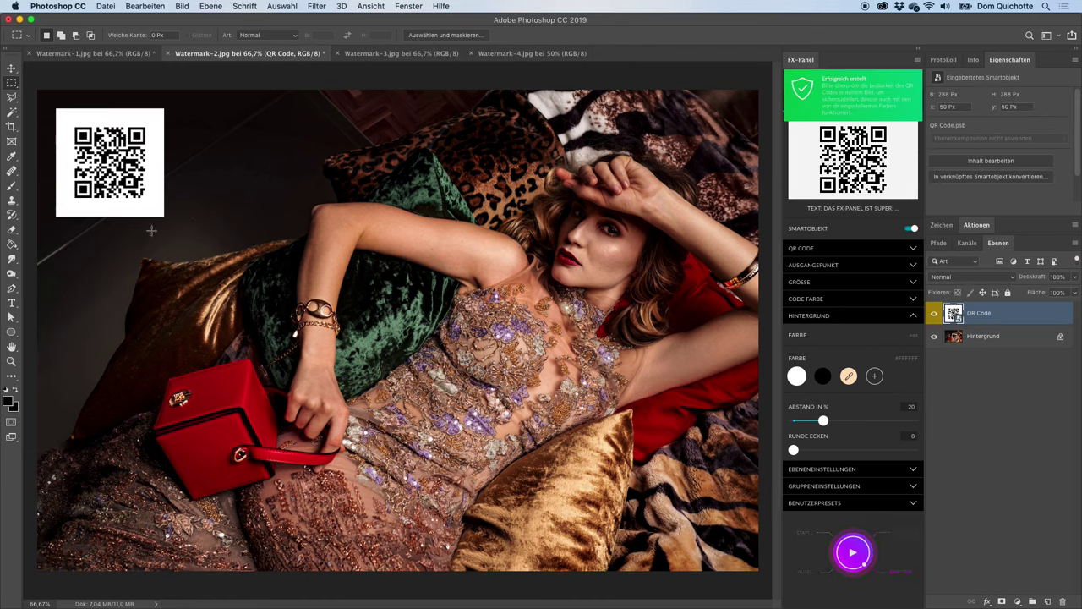
pyautogui.moveTo(824, 421)
pyautogui.mouseDown()
pyautogui.moveTo(793, 422)
pyautogui.moveTo(809, 426)
pyautogui.moveTo(817, 462)
pyautogui.mouseUp()
pyautogui.click(868, 556)
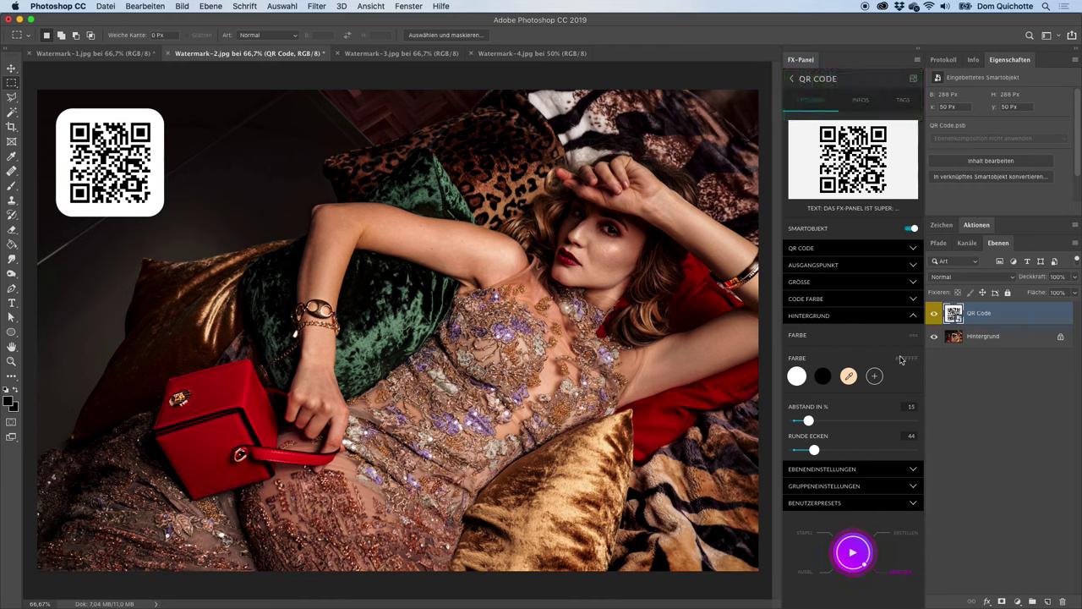
# Save the current rounded white-tile settings as the user preset 'Text: FX-Panel'
pyautogui.click(876, 318)
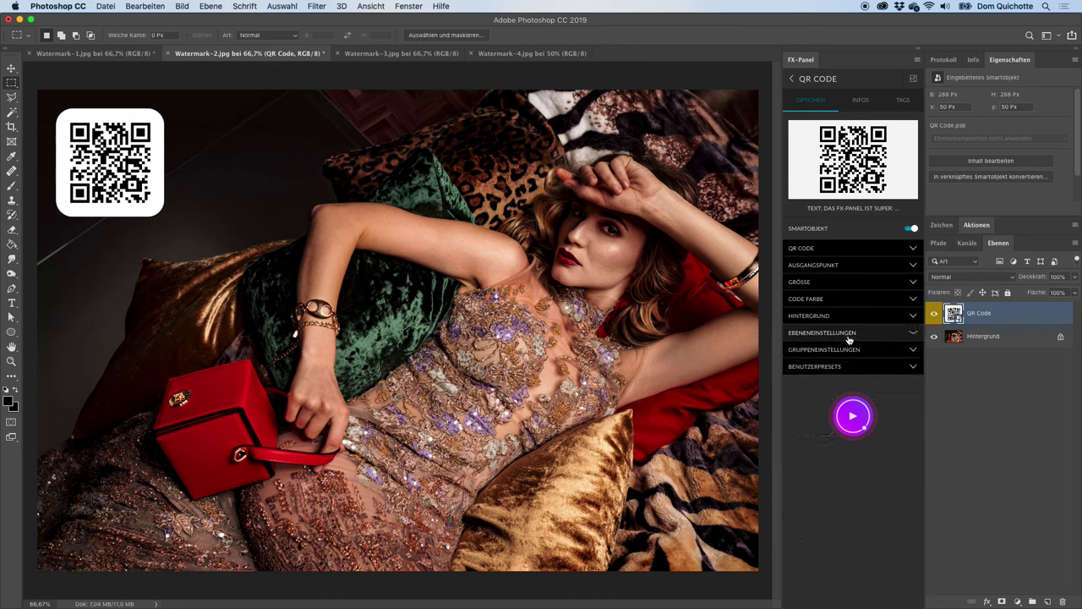
pyautogui.click(848, 338)
pyautogui.click(851, 338)
pyautogui.click(845, 351)
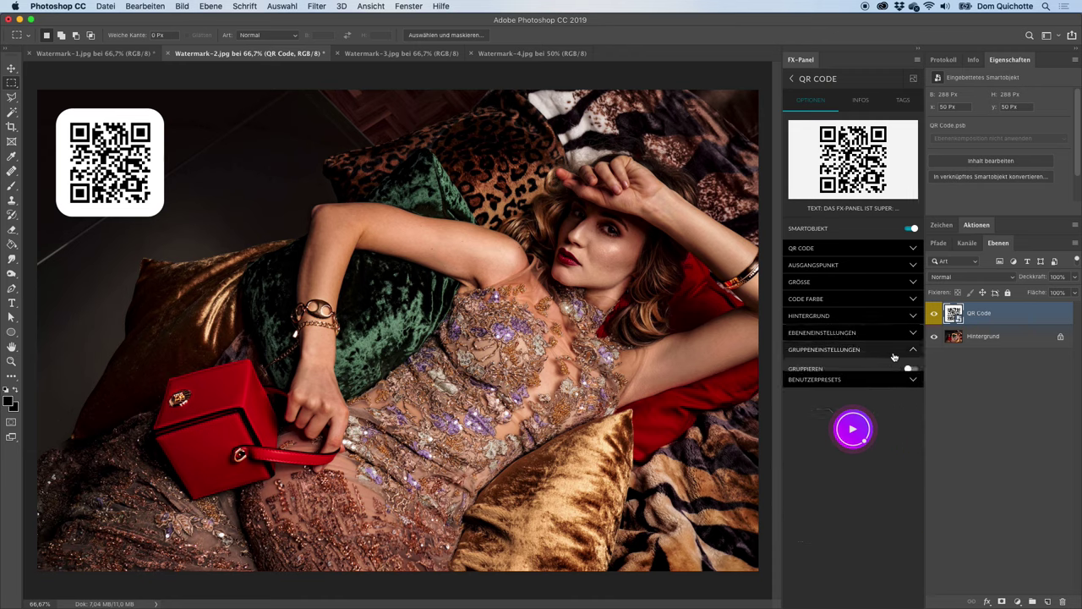
pyautogui.click(856, 350)
pyautogui.click(856, 366)
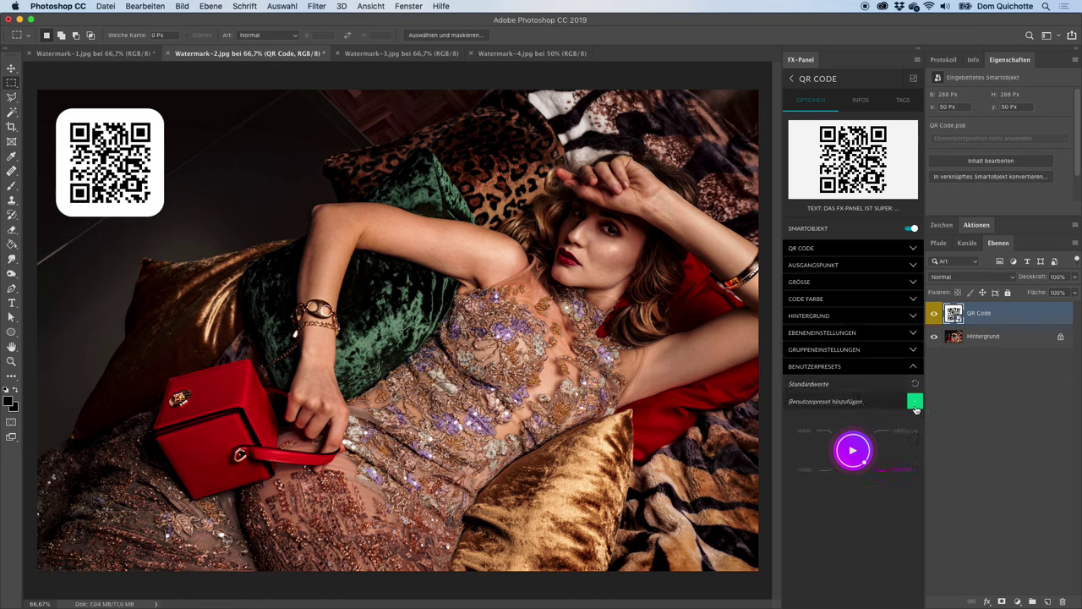
pyautogui.click(914, 404)
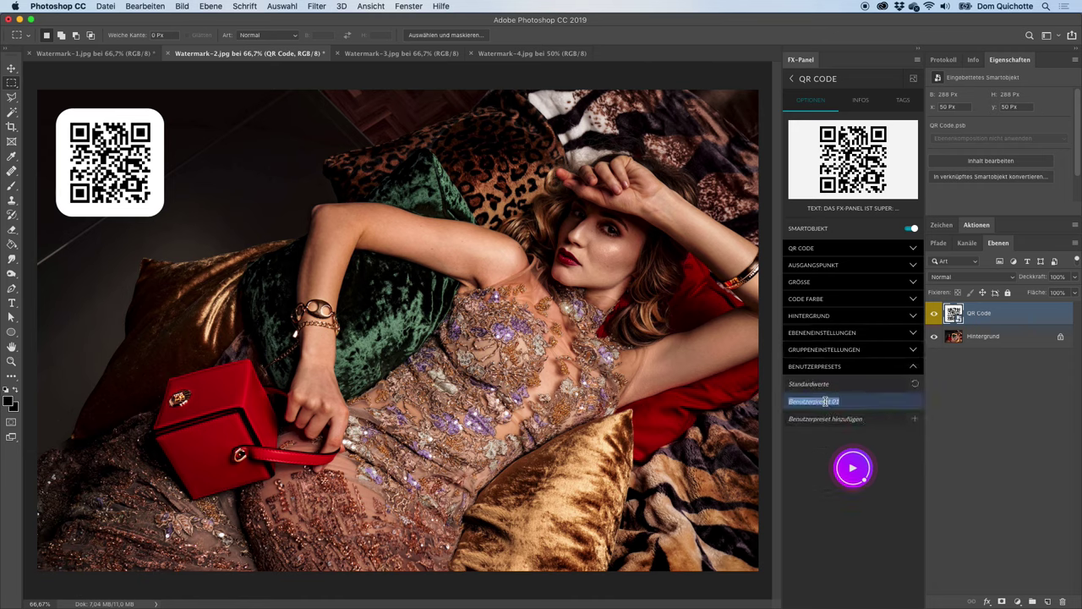
pyautogui.write('Tes')
pyautogui.press('Return')
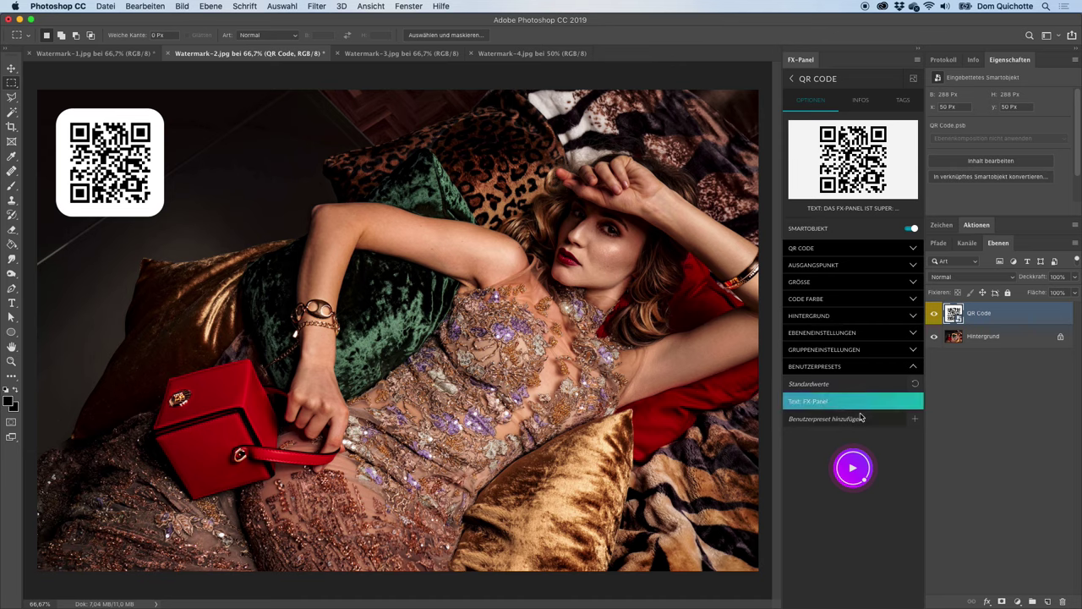
pyautogui.click(860, 248)
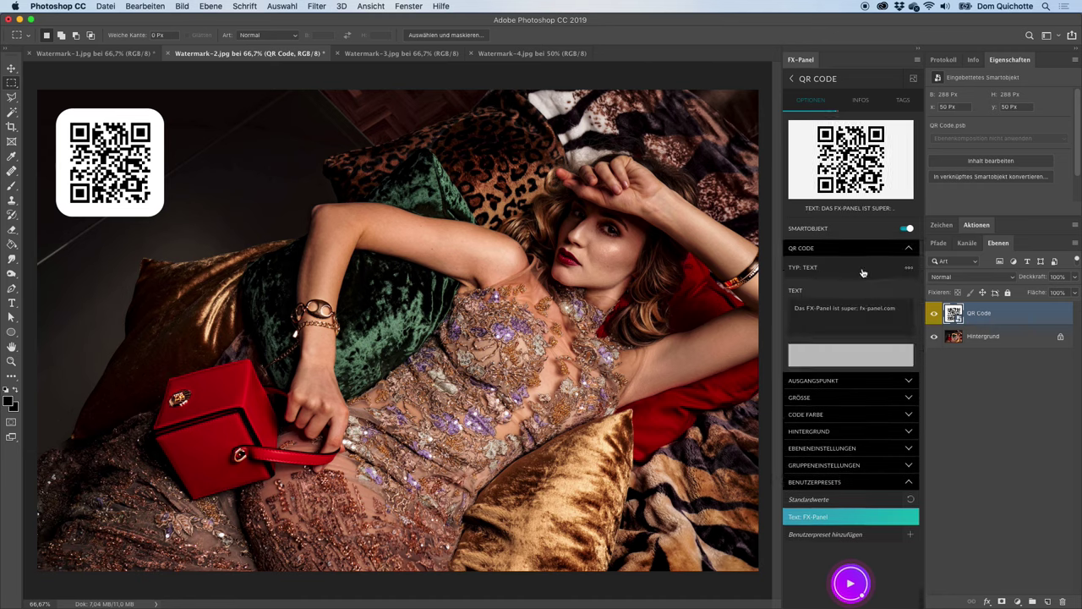
pyautogui.click(862, 273)
pyautogui.click(862, 292)
pyautogui.click(860, 305)
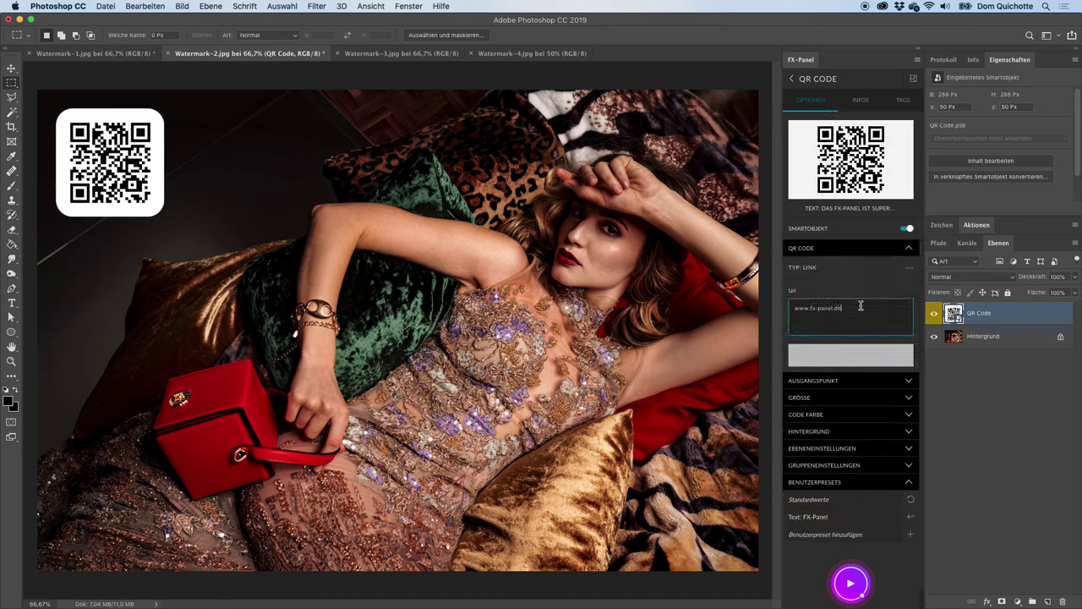
pyautogui.press('Return')
pyautogui.click(804, 80)
pyautogui.click(858, 160)
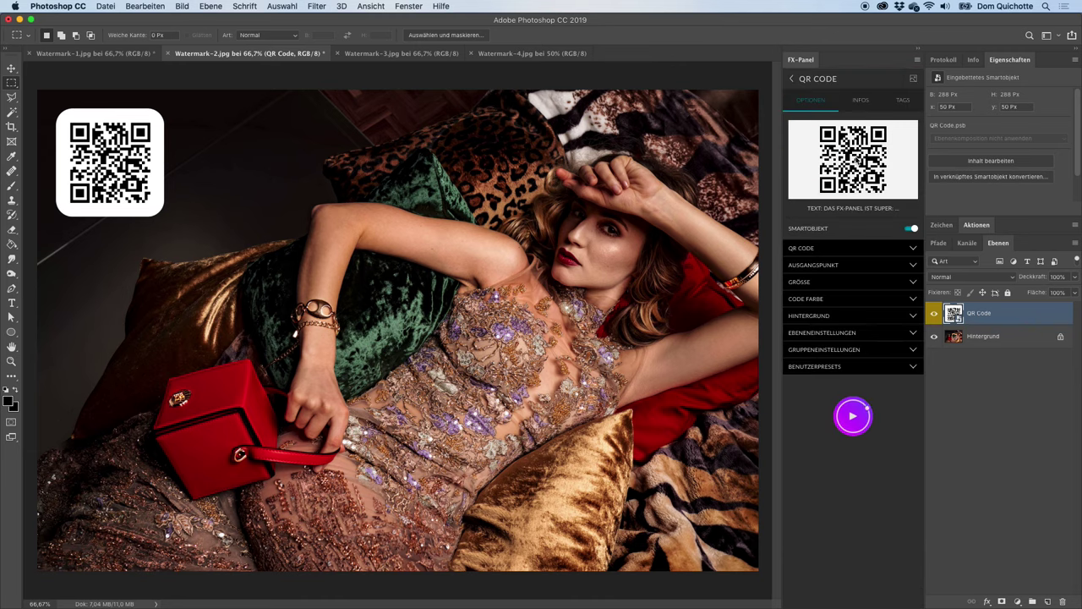
pyautogui.click(873, 249)
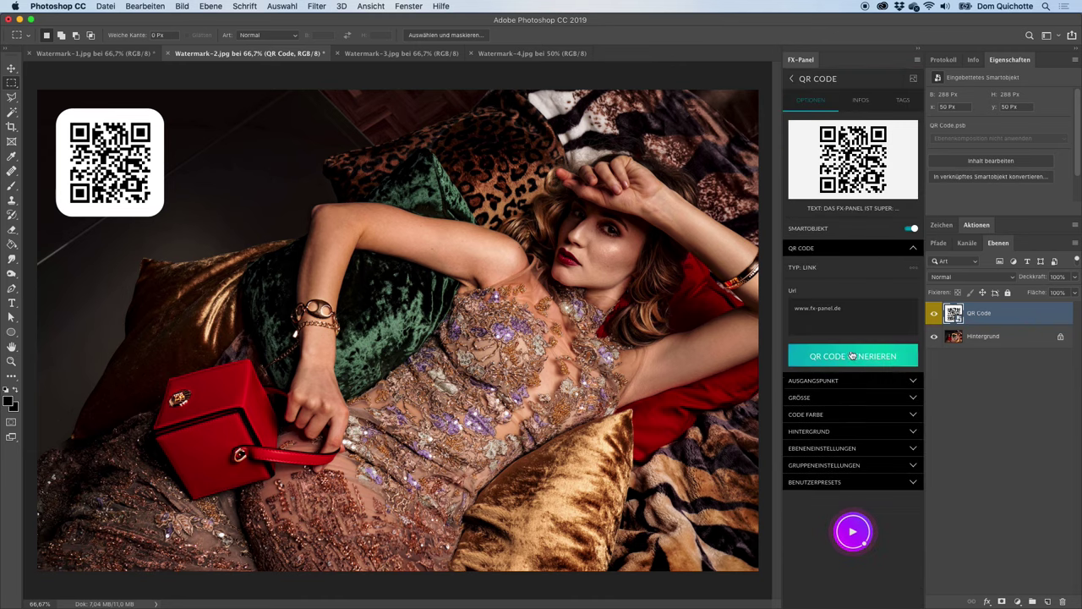
pyautogui.click(852, 356)
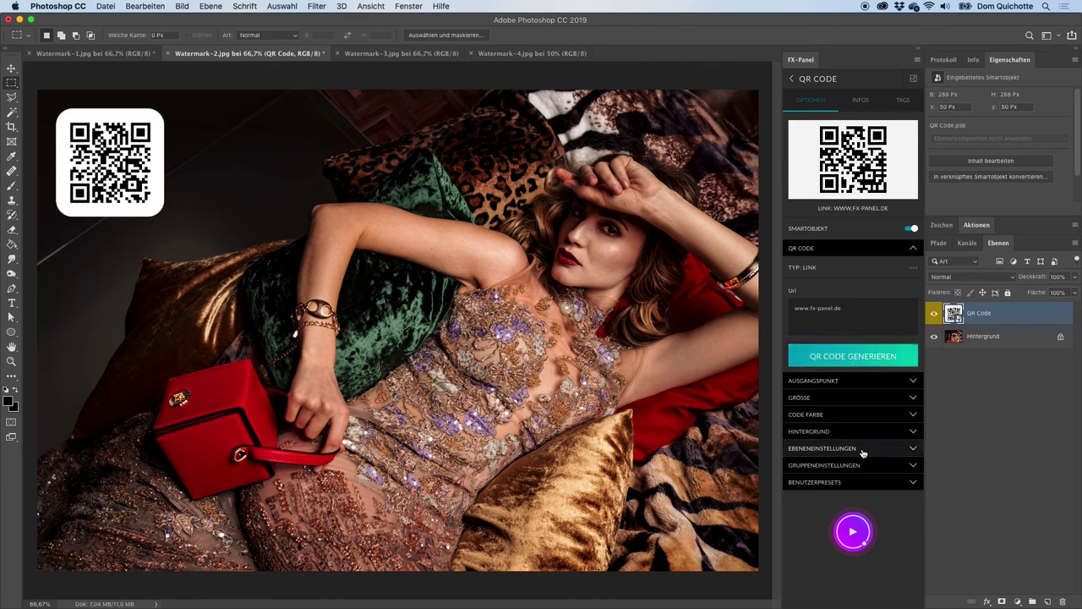
# Anchor the link code bottom-right and place it on the photo
pyautogui.click(850, 381)
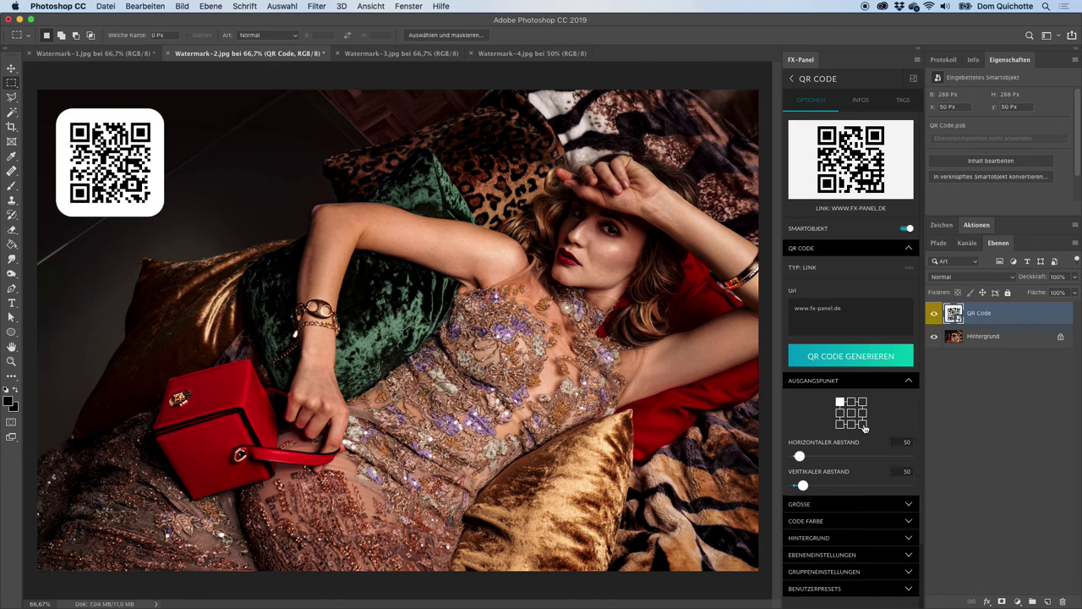
pyautogui.click(863, 425)
pyautogui.click(860, 382)
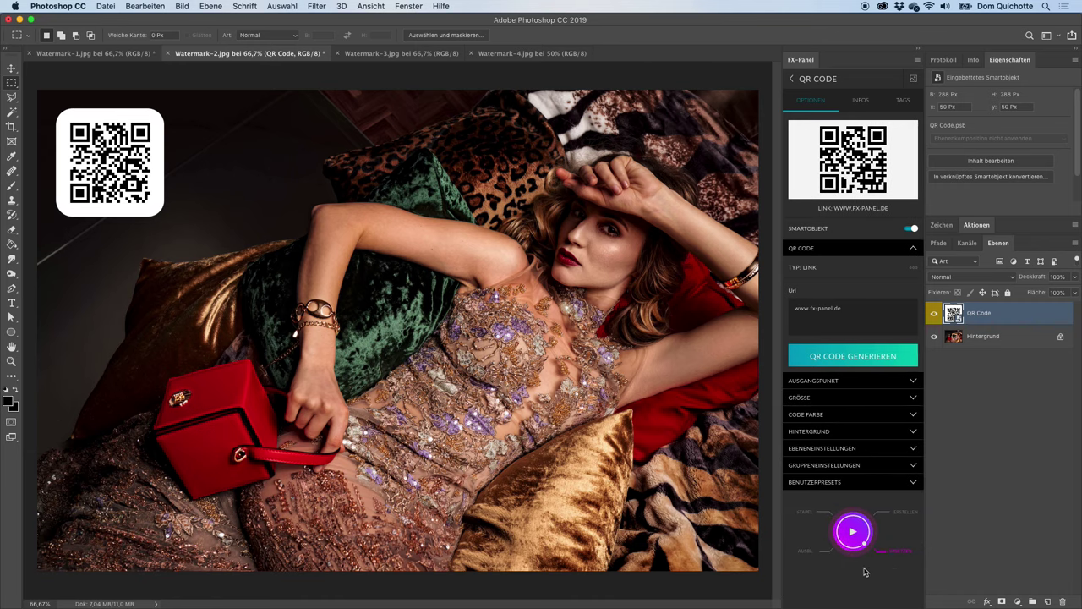
pyautogui.click(868, 541)
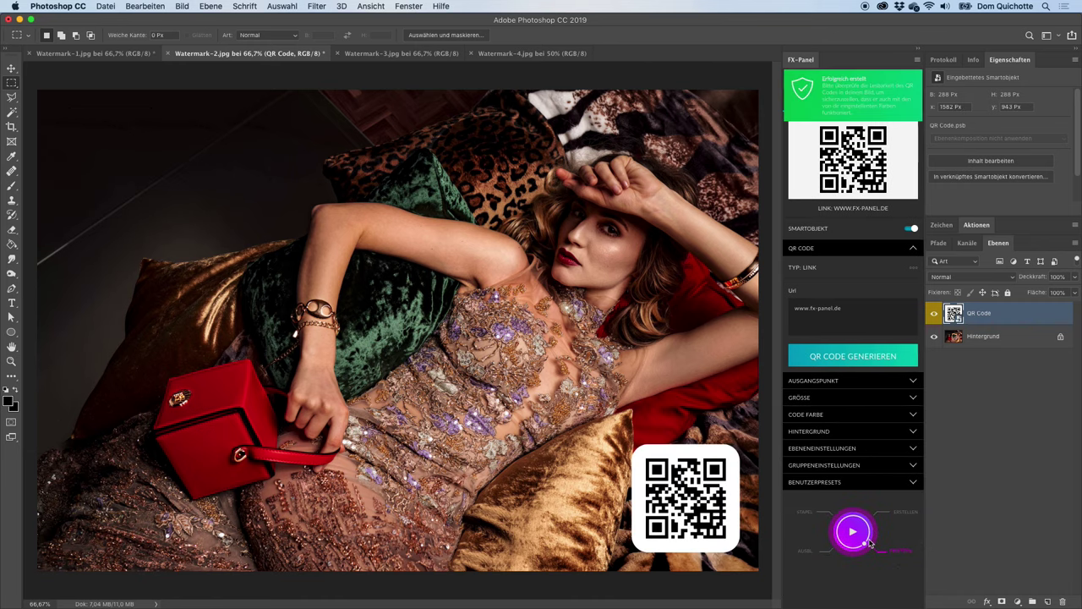
# Save the link settings as the user preset 'Link: fx-panel.de'
pyautogui.click(915, 482)
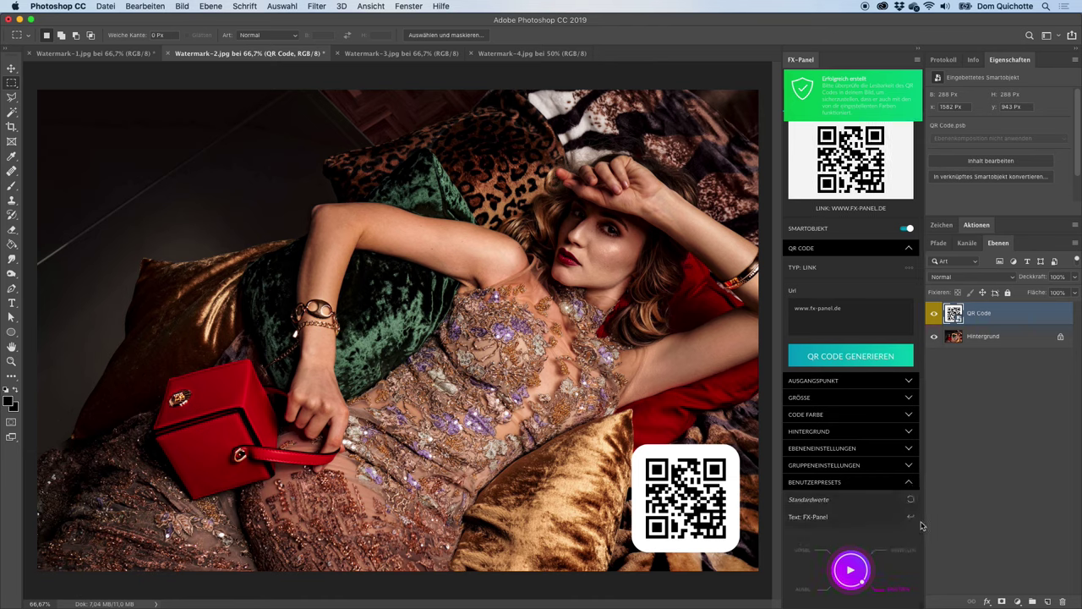
pyautogui.doubleClick(809, 535)
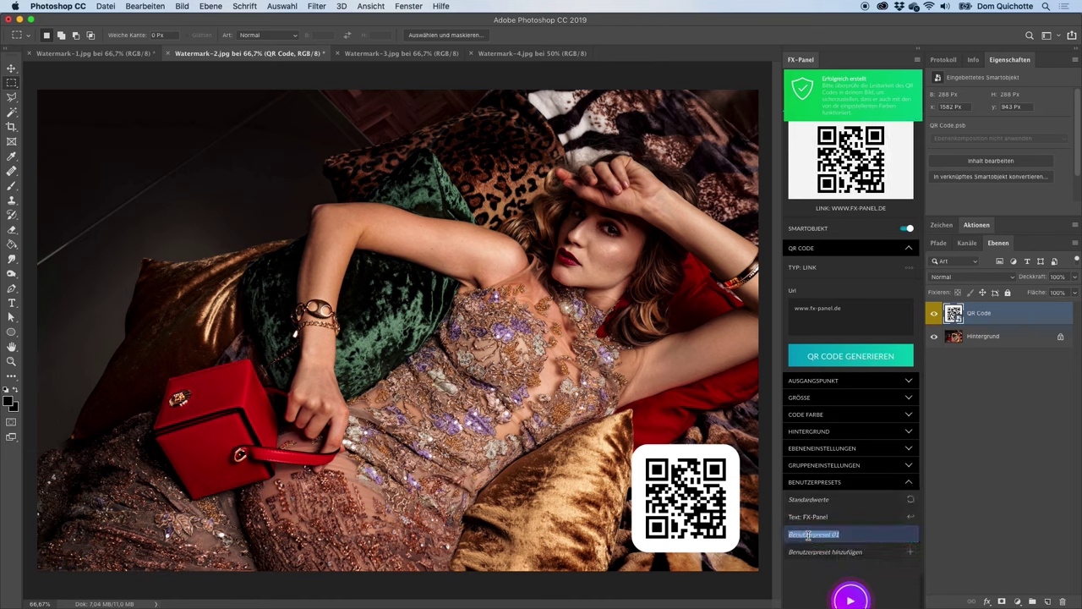
pyautogui.write('Link: ')
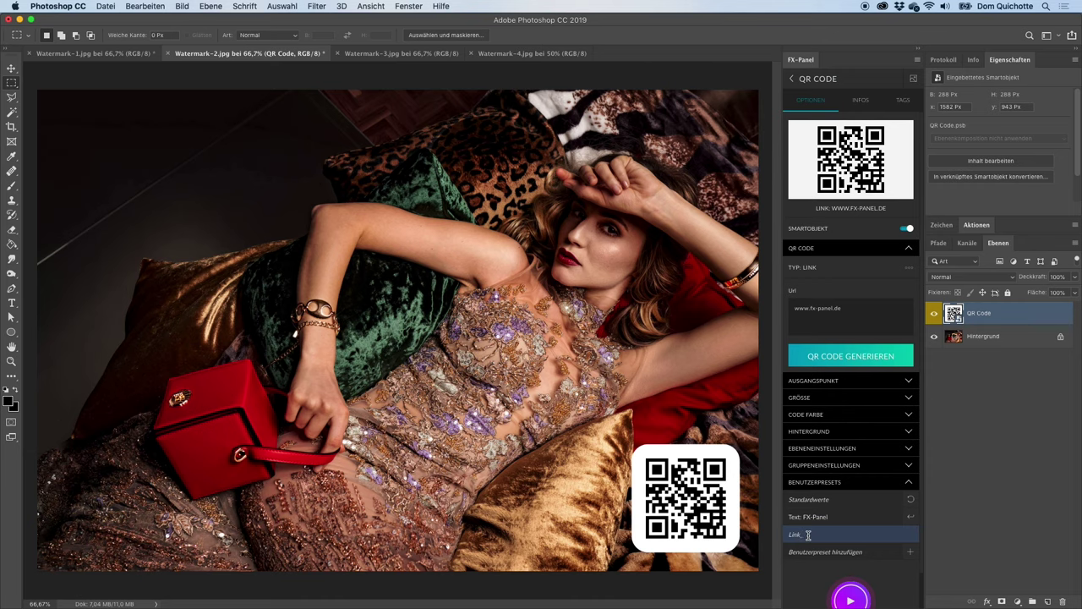
pyautogui.write('fx-panel.de')
pyautogui.press('Return')
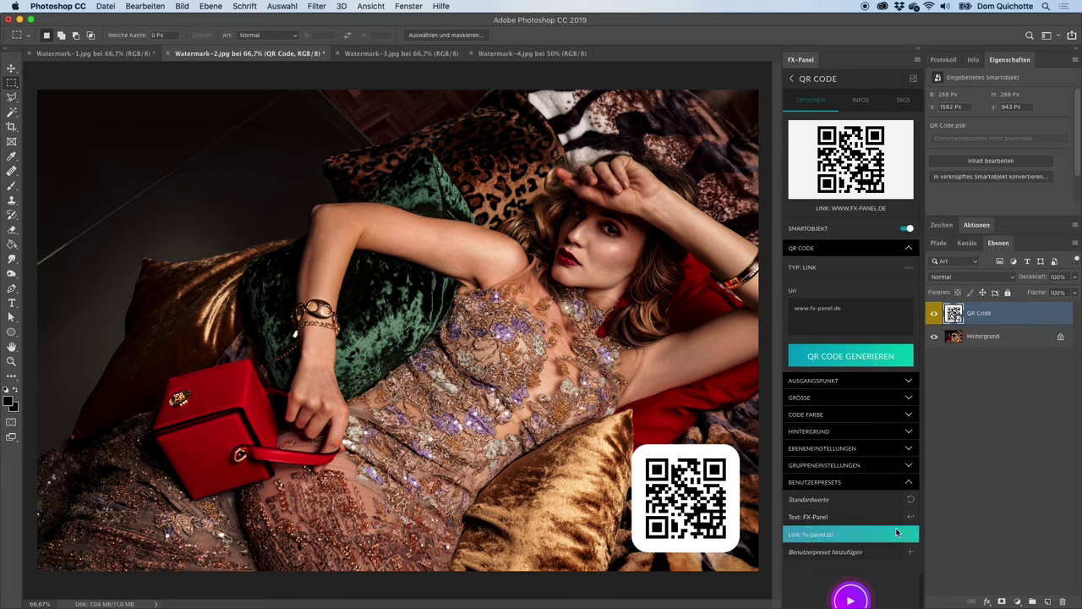
# Generate both codes from the presets: Text top-left and Link bottom-right
pyautogui.click(901, 516)
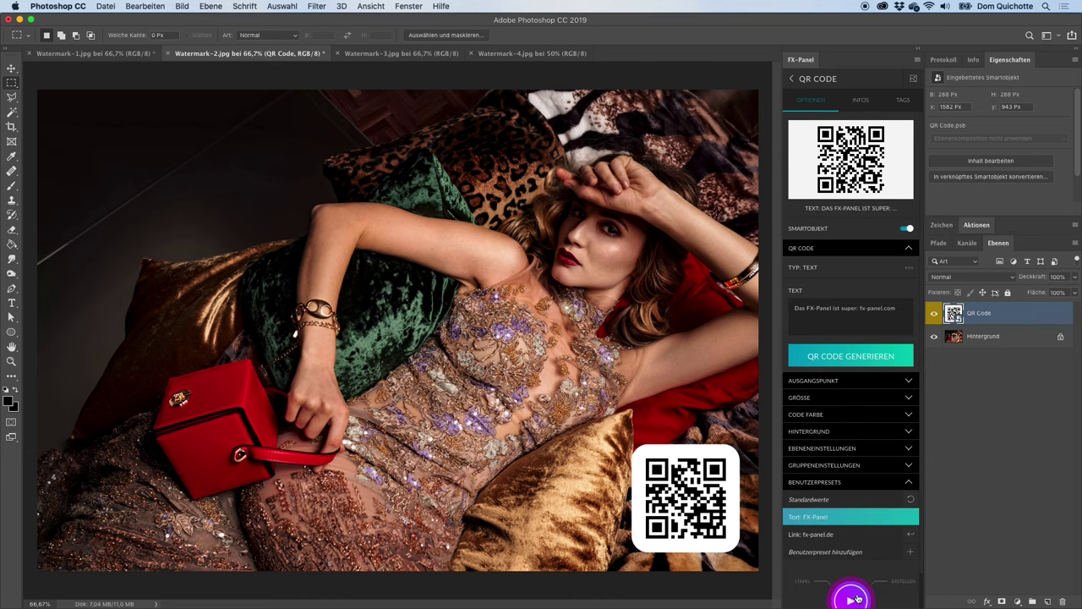
pyautogui.click(867, 597)
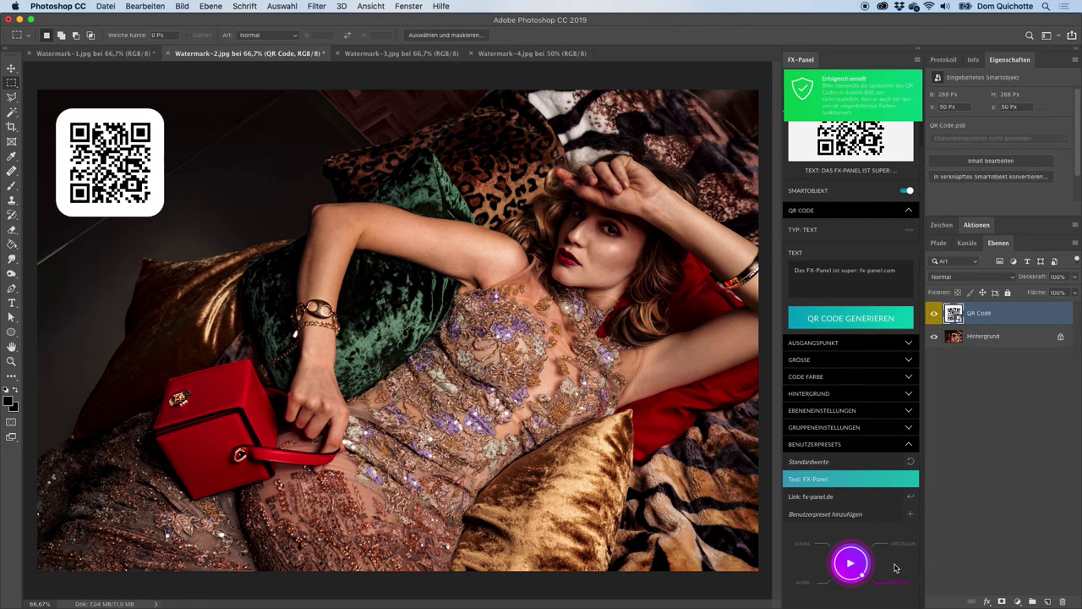
pyautogui.click(911, 501)
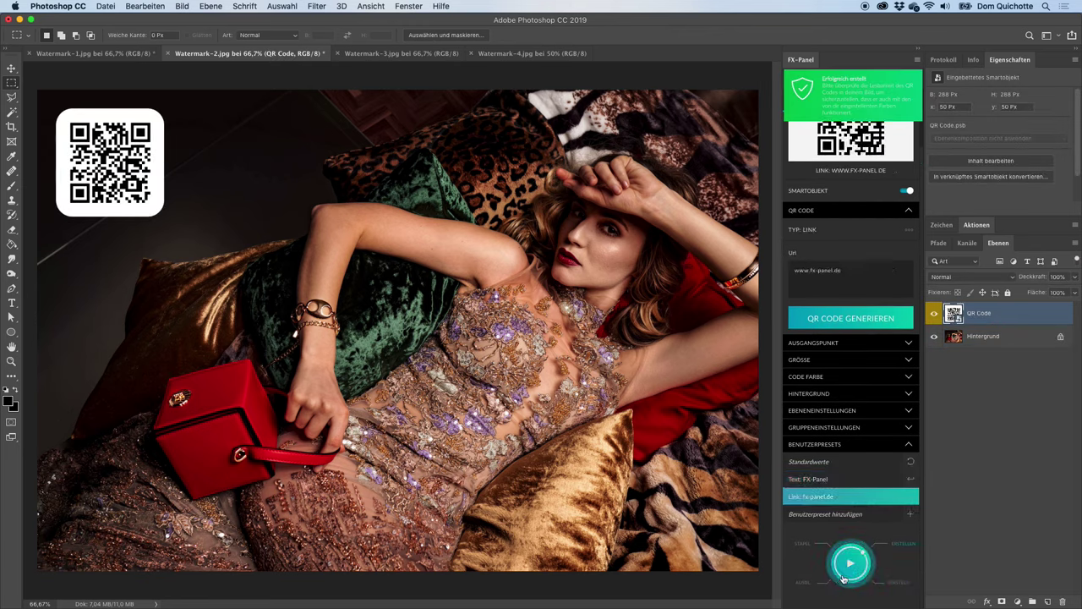
pyautogui.click(851, 570)
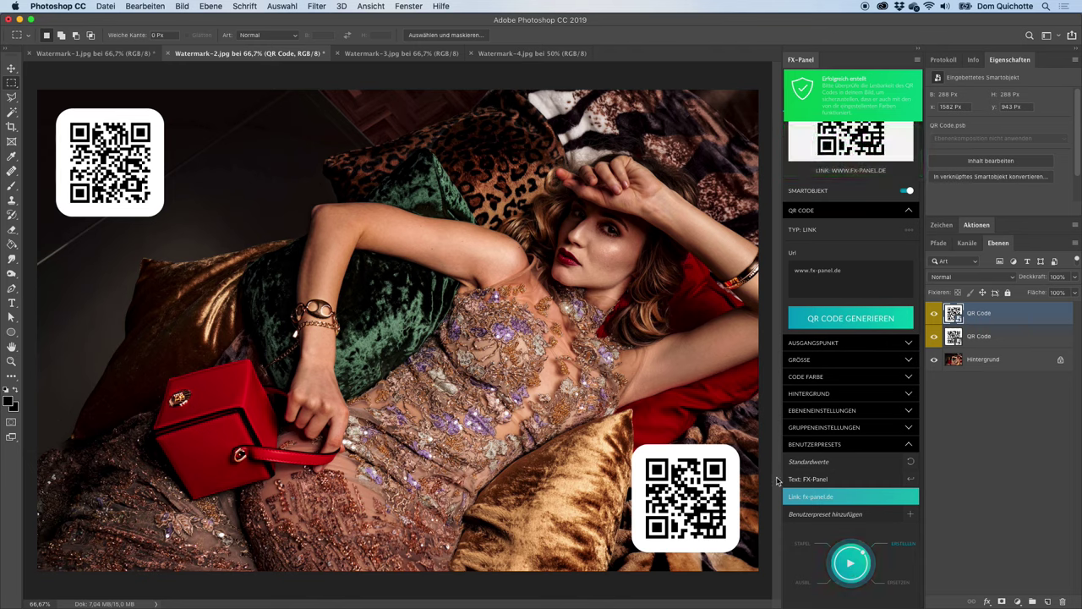
pyautogui.click(851, 268)
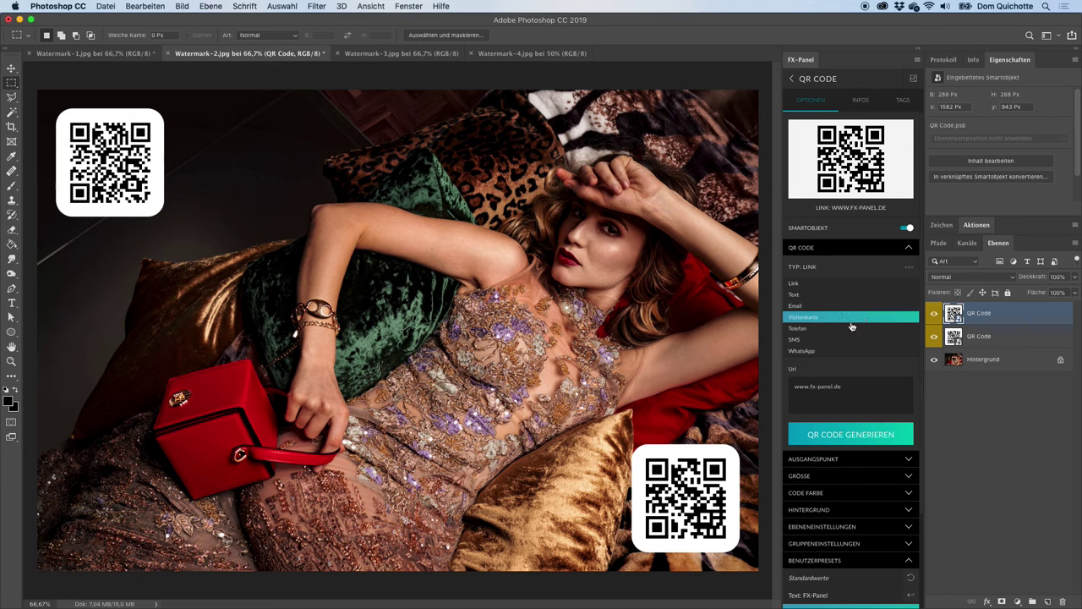
# Switch the code type to WhatsApp with the message 'Schau dir mal das FX-Panel an.'
pyautogui.click(832, 350)
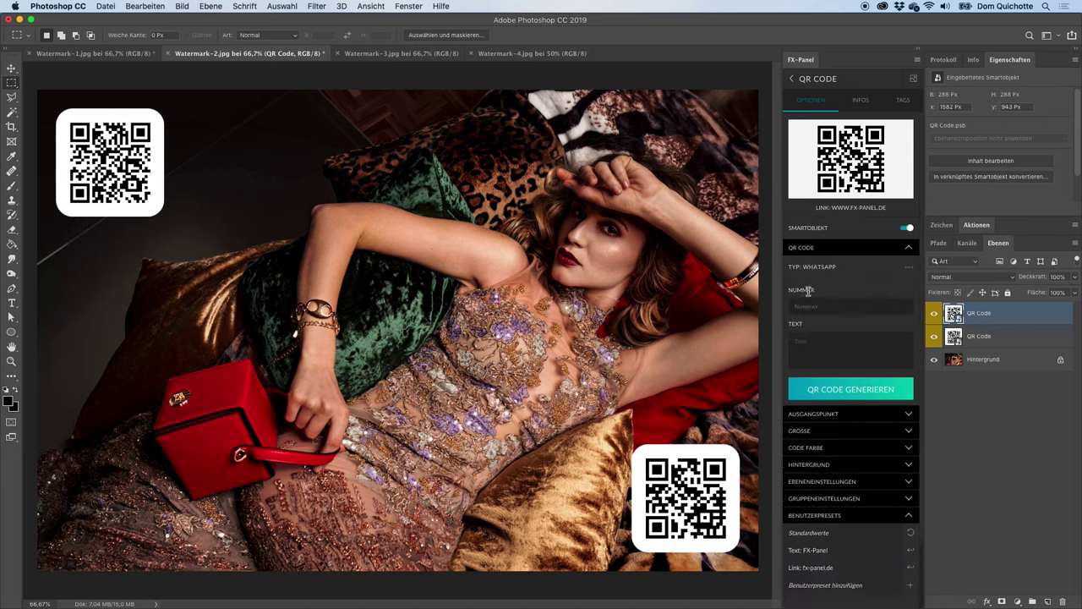
pyautogui.click(862, 358)
pyautogui.write('s')
pyautogui.doubleClick(864, 335)
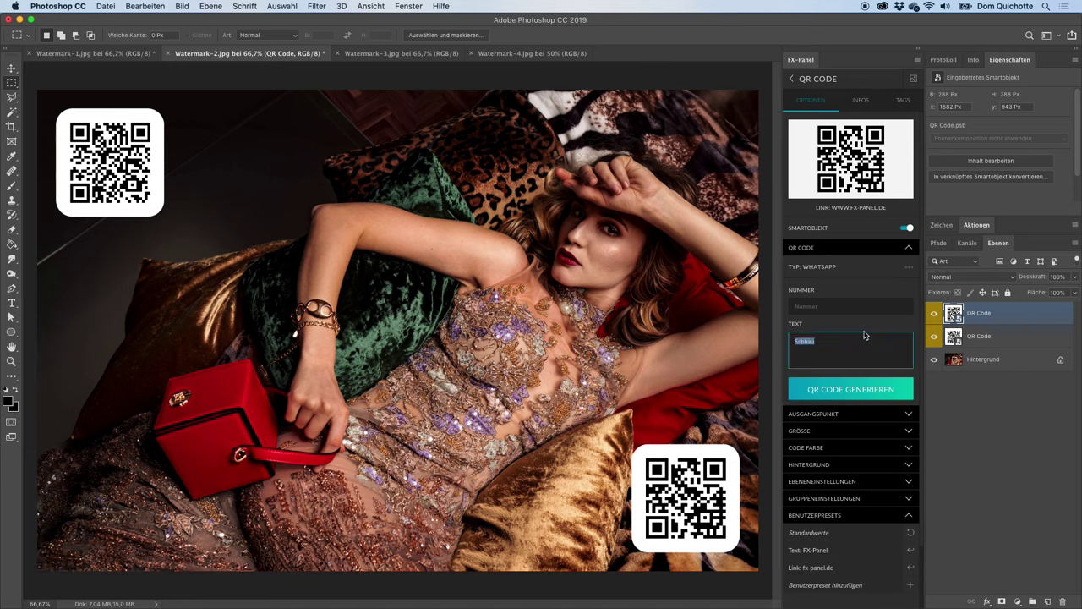
pyautogui.write('Sch')
pyautogui.click(835, 301)
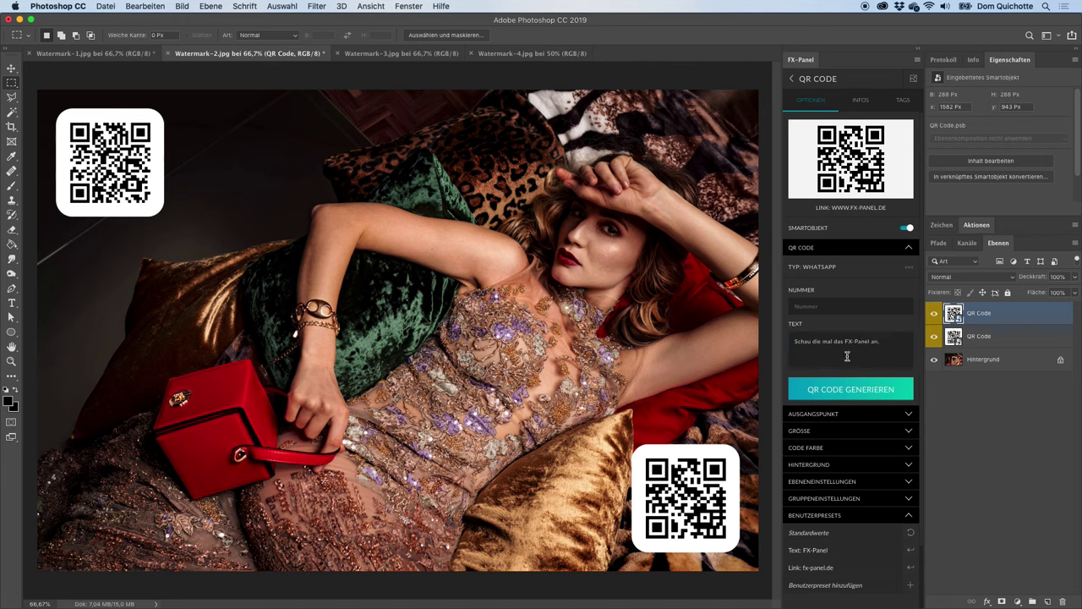
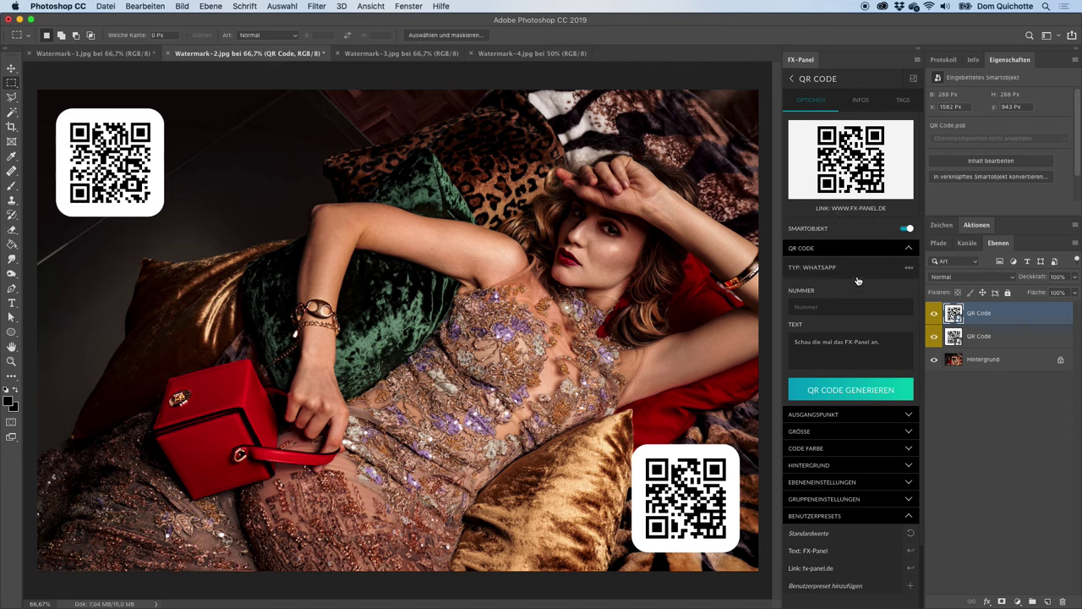
# Show the QR Code preset's banner image, then its INFOS page with package, type, format and version
pyautogui.click(914, 81)
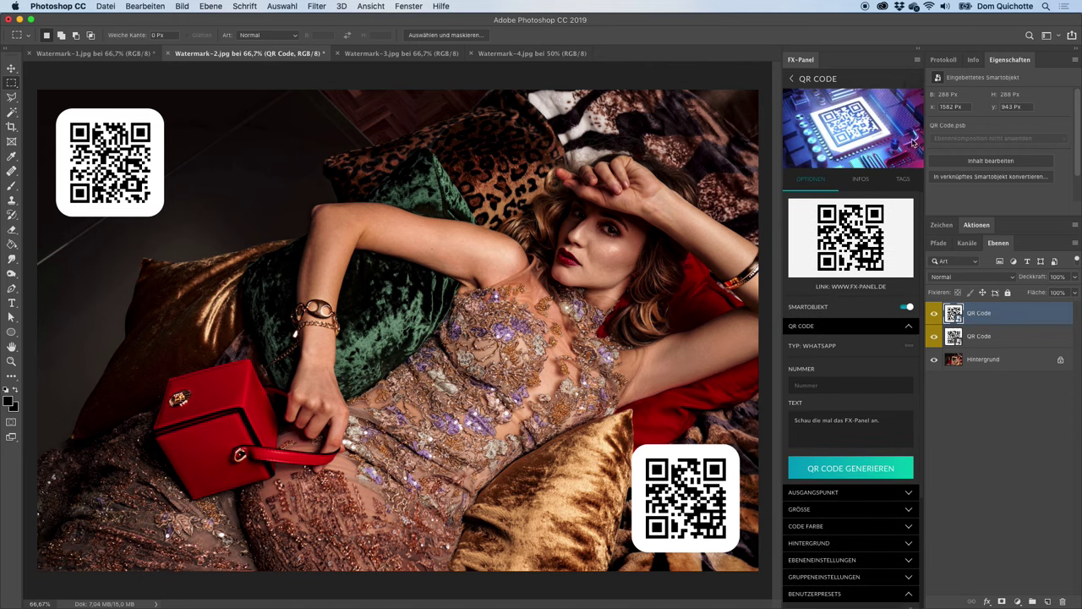
pyautogui.click(860, 187)
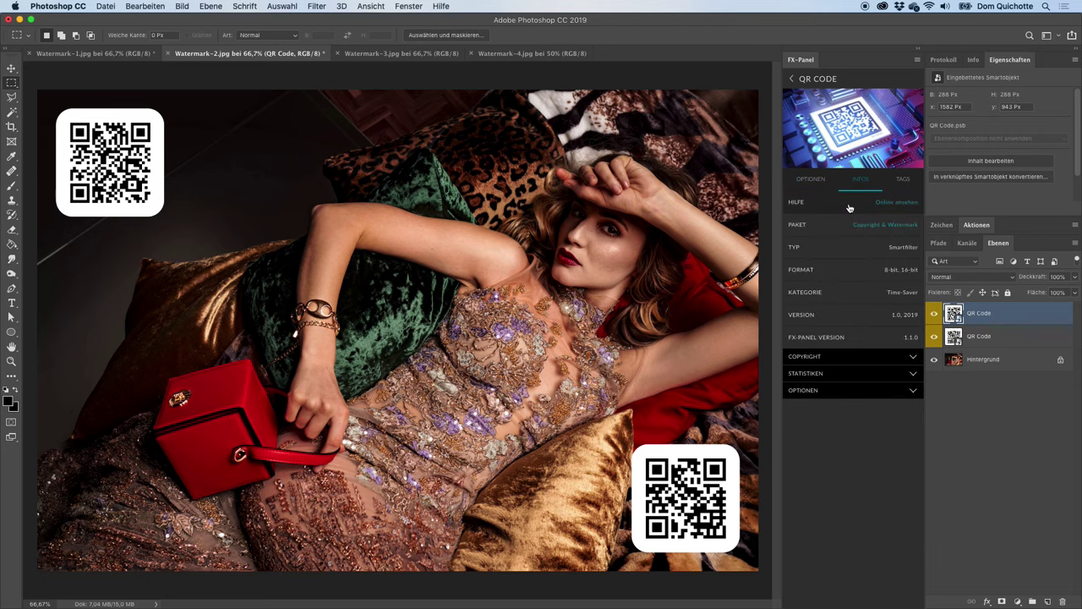
# Open the QR Code preset's online help article in Chrome and read through its sections
pyautogui.click(850, 205)
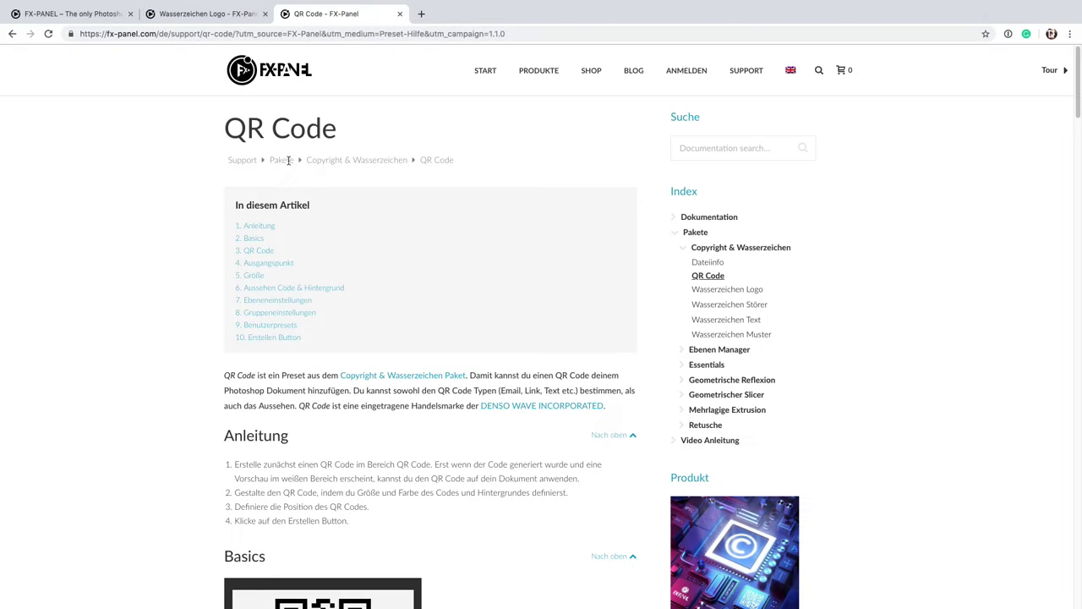
pyautogui.scroll(-3, 531, 212)
pyautogui.scroll(-8, 500, 212)
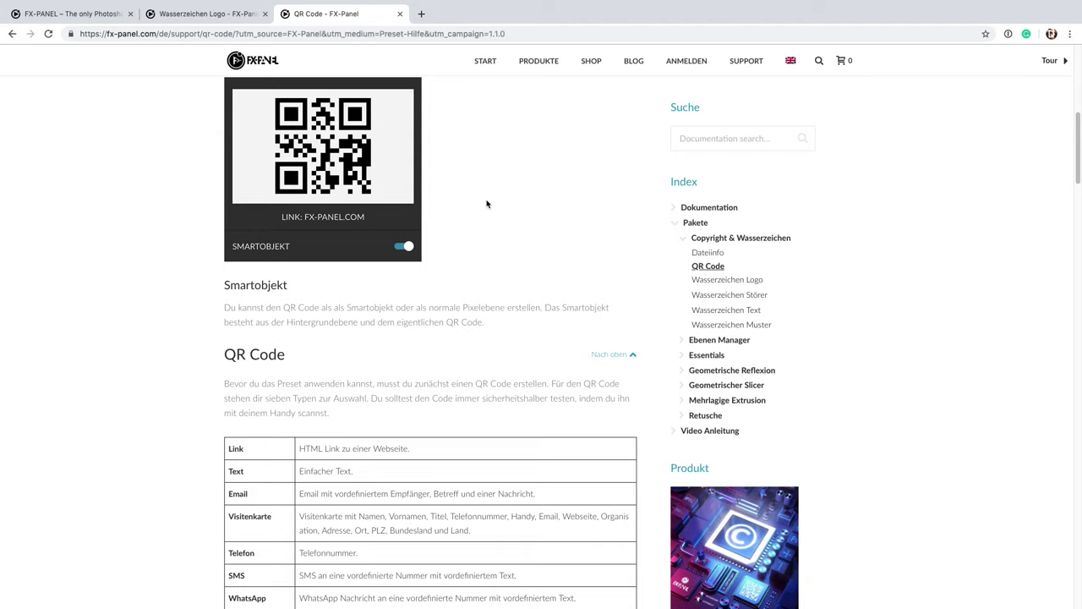
pyautogui.scroll(-8, 486, 203)
pyautogui.scroll(2, 486, 203)
pyautogui.scroll(3, 495, 254)
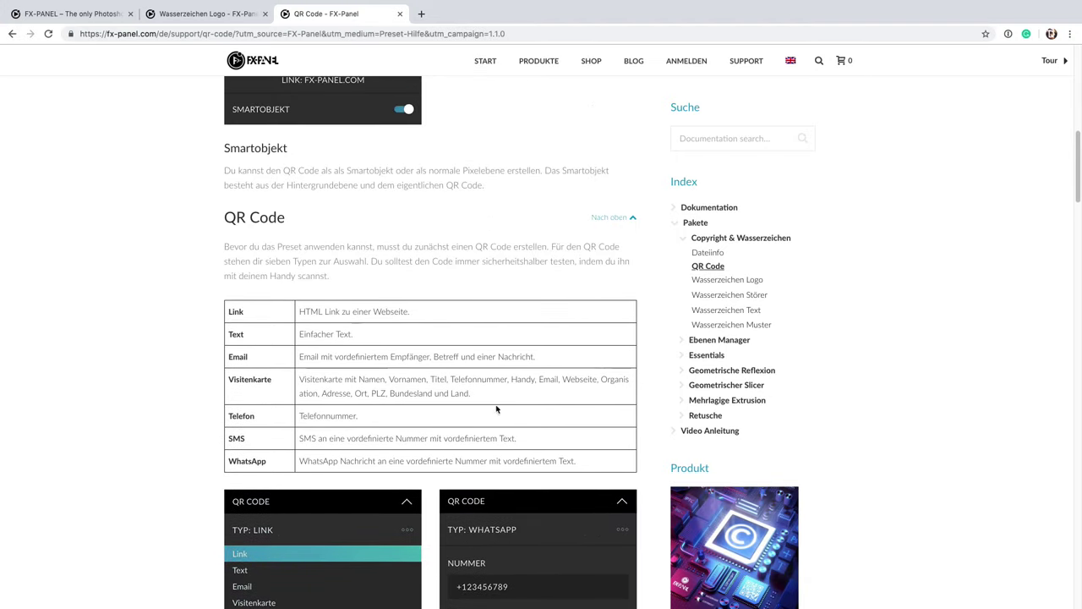
pyautogui.scroll(-5, 592, 385)
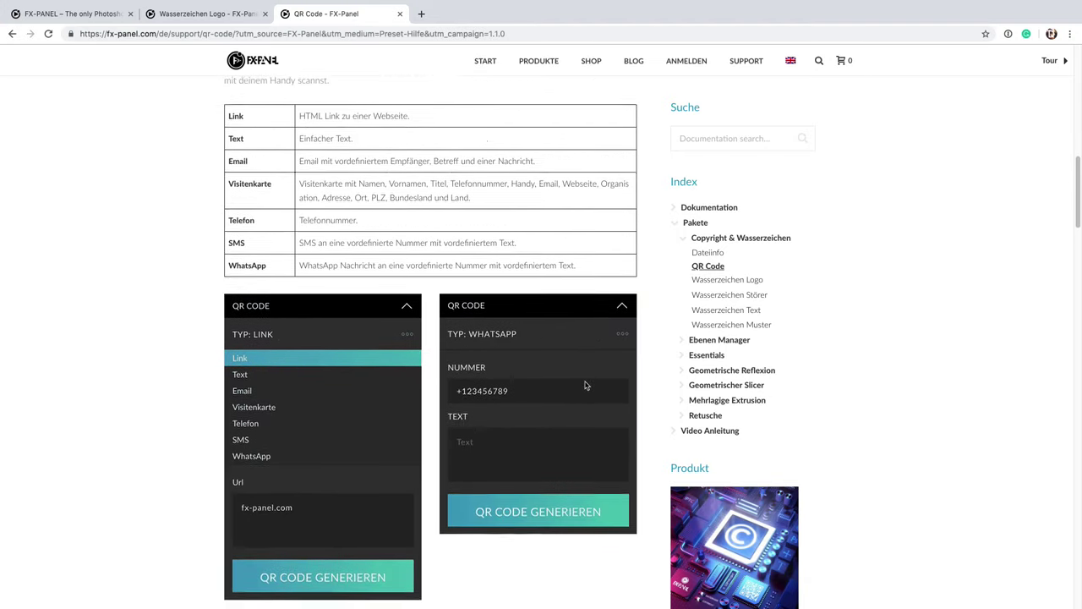
pyautogui.scroll(-5, 586, 384)
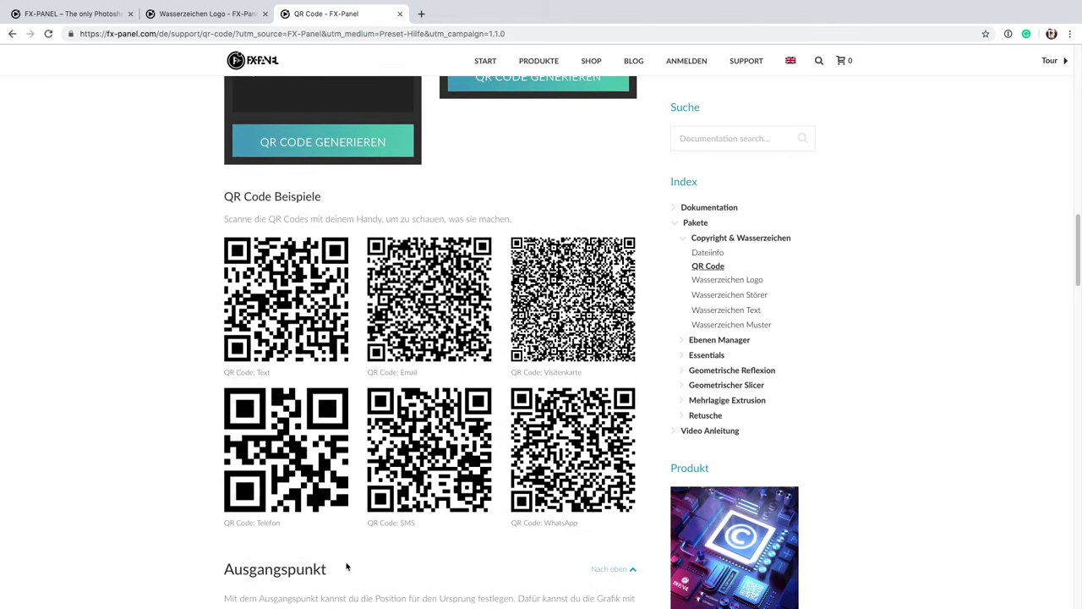
pyautogui.scroll(-5, 203, 415)
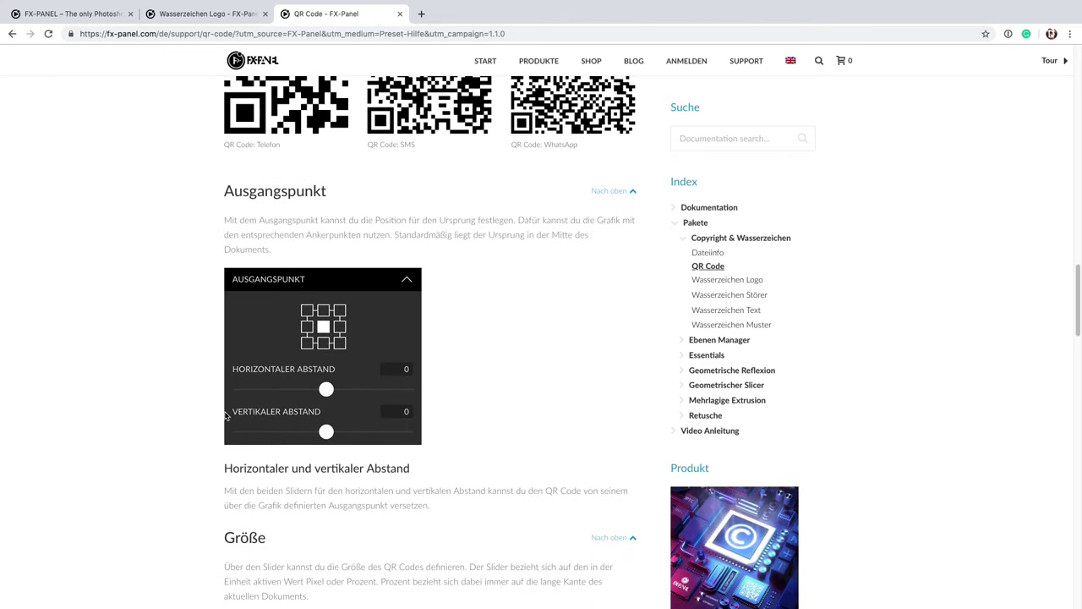
pyautogui.scroll(-5, 225, 414)
pyautogui.scroll(-10, 225, 415)
pyautogui.scroll(-4, 225, 414)
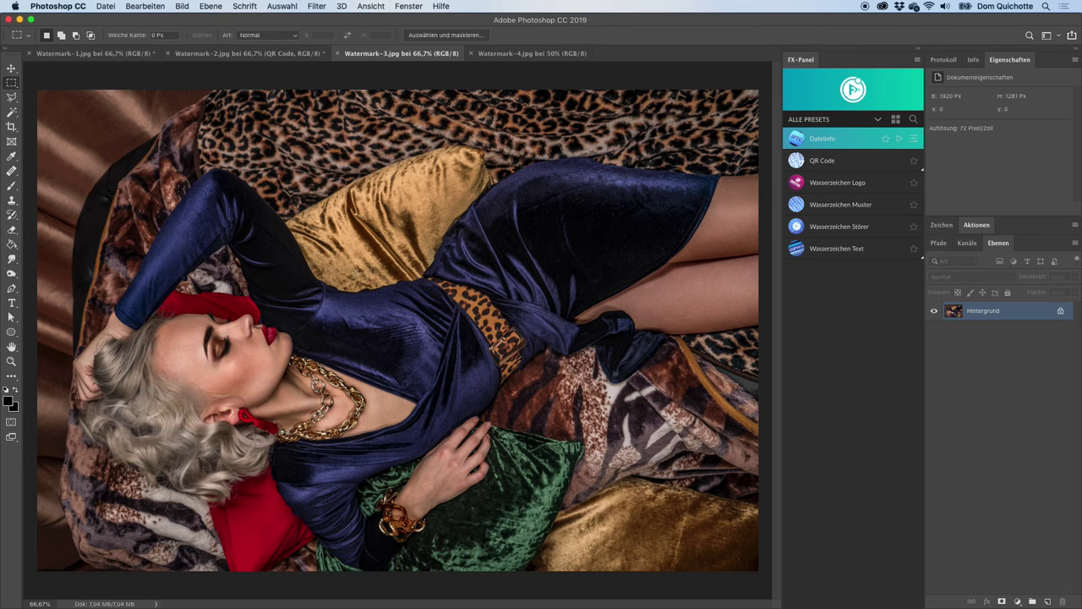
pyautogui.click(108, 7)
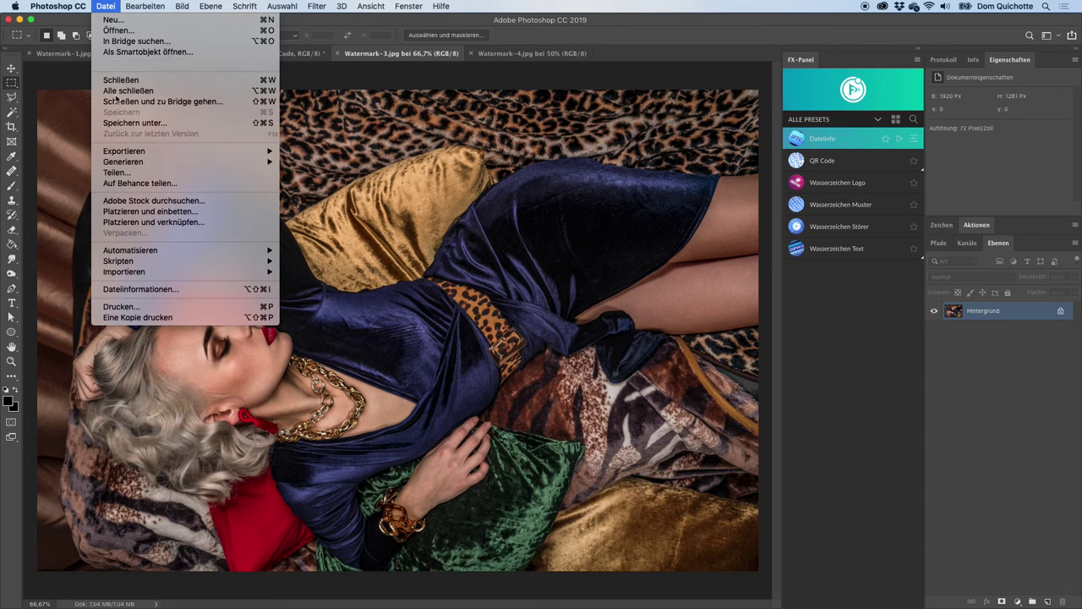
pyautogui.click(173, 291)
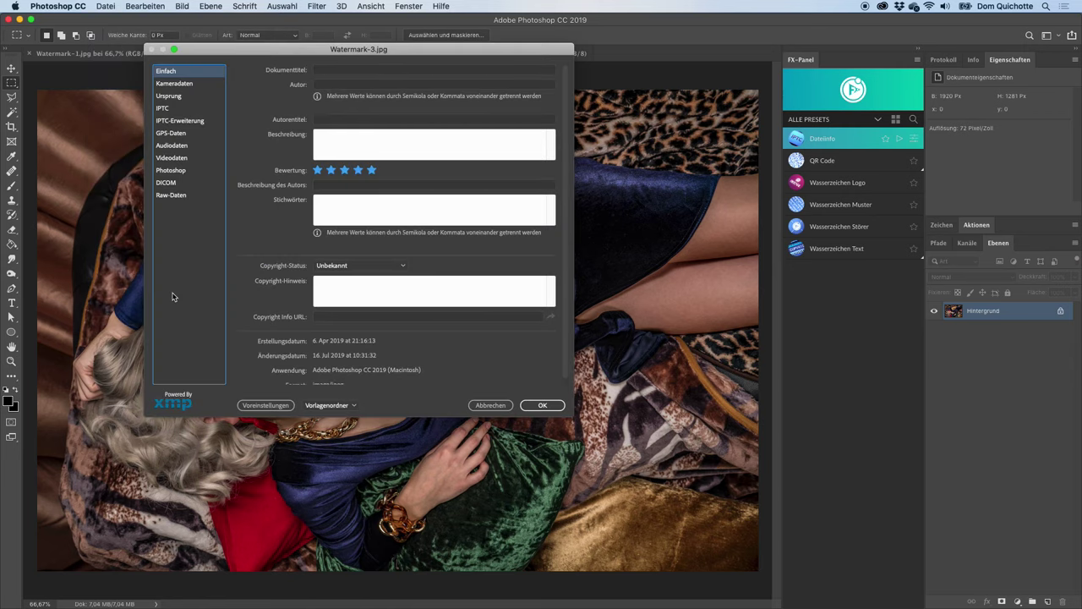
pyautogui.moveTo(510, 42); pyautogui.dragTo(573, 154)
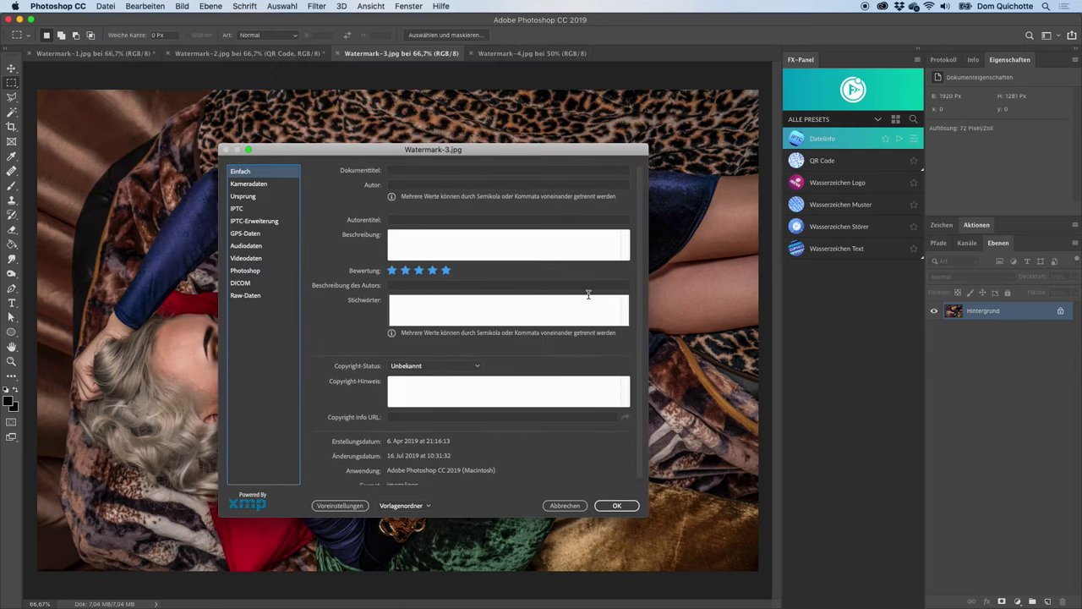
pyautogui.click(253, 183)
pyautogui.click(270, 211)
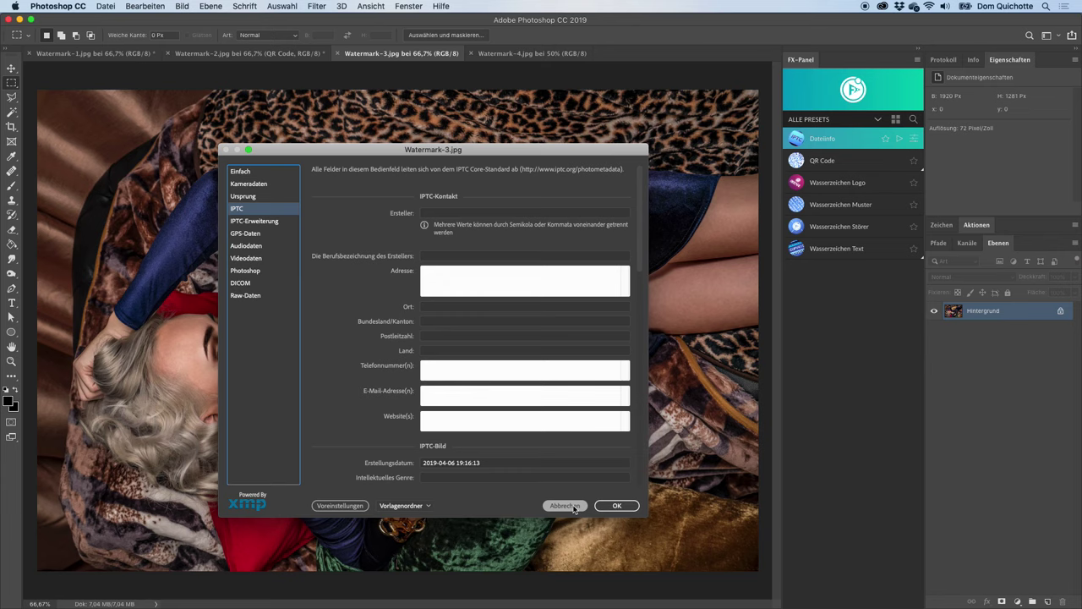
pyautogui.click(566, 506)
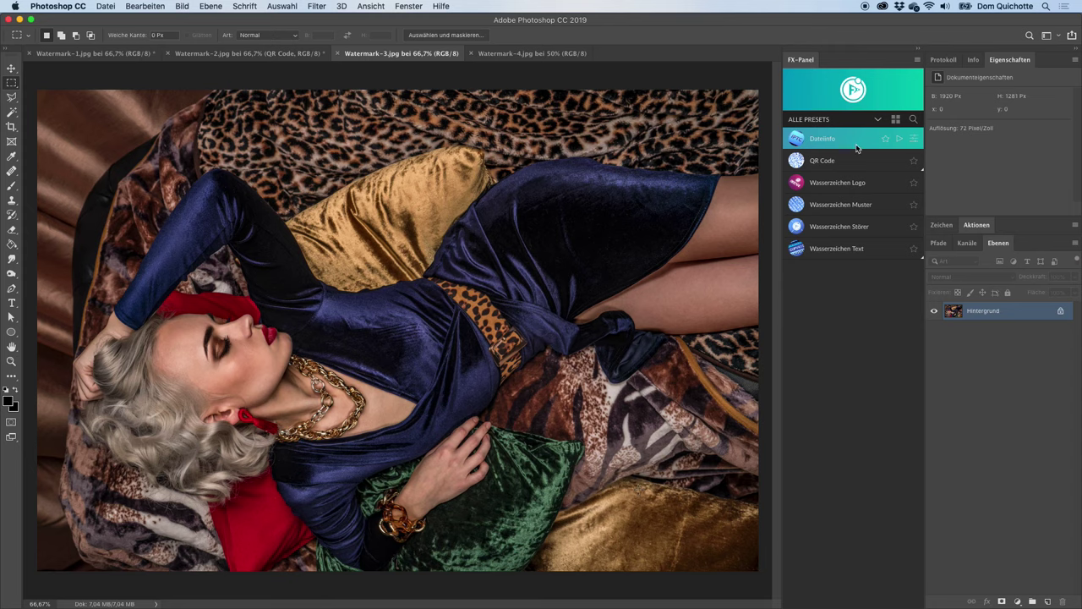
# Open the Dateiinfo preset, expand its EINFACH metadata fields and hide the header image
pyautogui.click(914, 138)
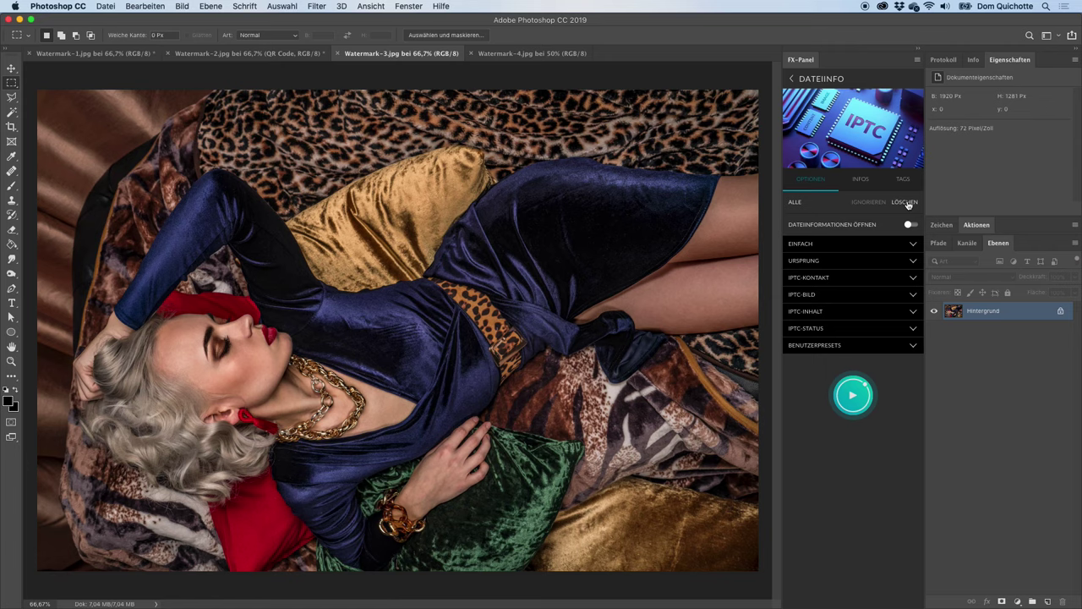
pyautogui.click(869, 248)
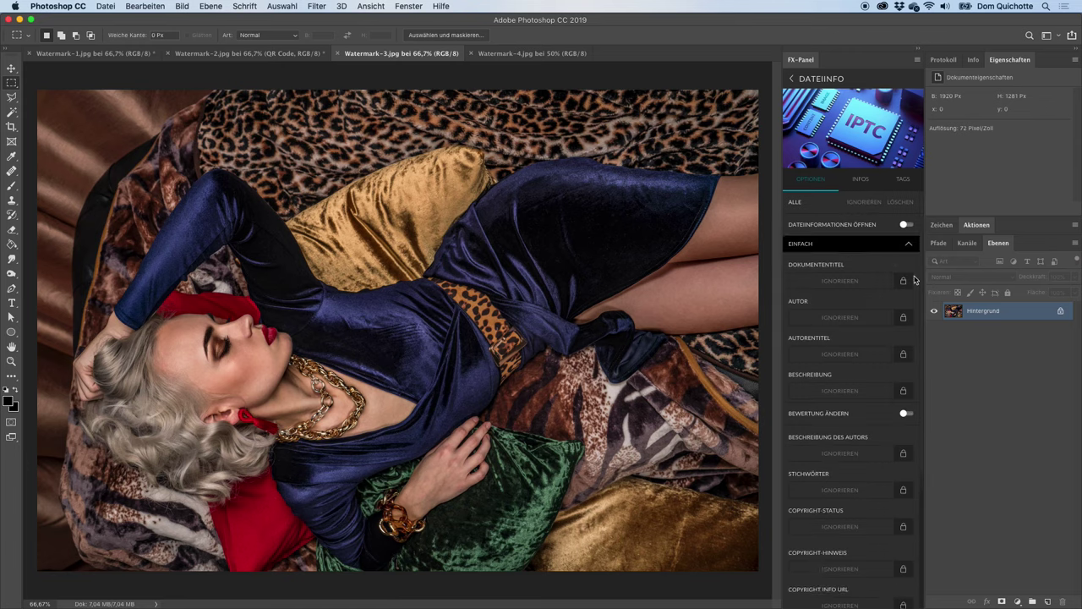
pyautogui.scroll(-1, 835, 381)
pyautogui.scroll(1, 835, 380)
pyautogui.click(879, 101)
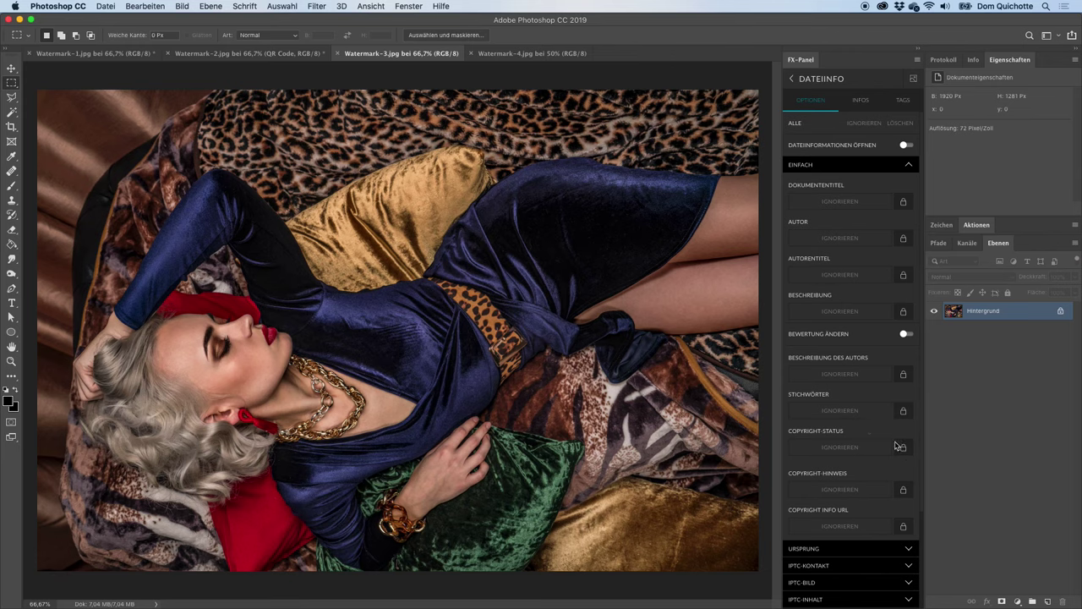
# Make Copyright-Status editable and set it to Urheberrechtlich geschützt
pyautogui.click(903, 449)
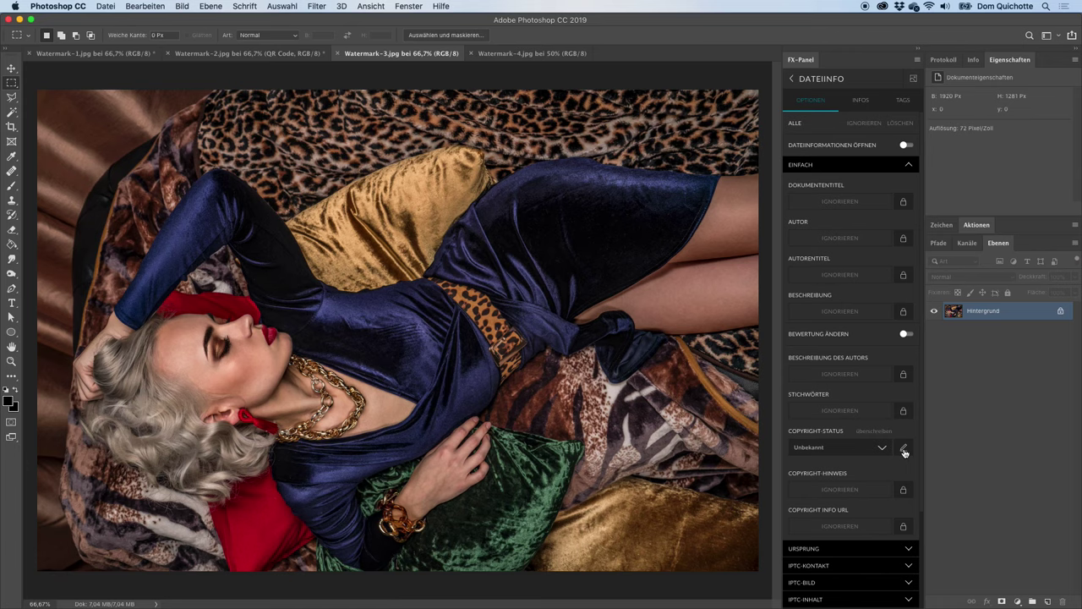
pyautogui.click(903, 449)
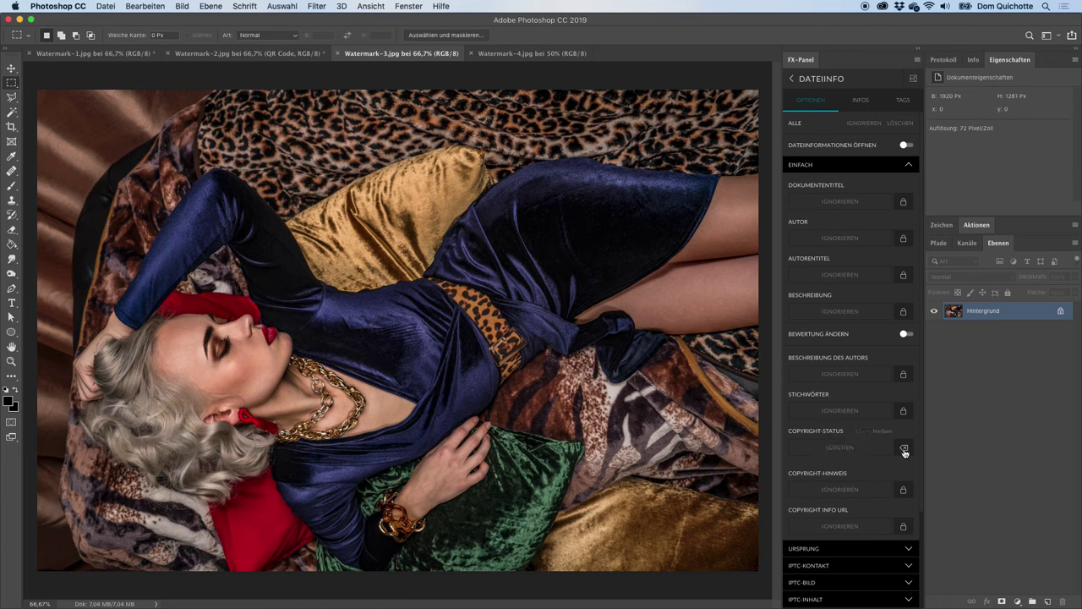
pyautogui.click(903, 449)
pyautogui.click(903, 449)
pyautogui.click(903, 449)
pyautogui.click(903, 449)
pyautogui.click(902, 449)
pyautogui.click(903, 449)
pyautogui.click(903, 449)
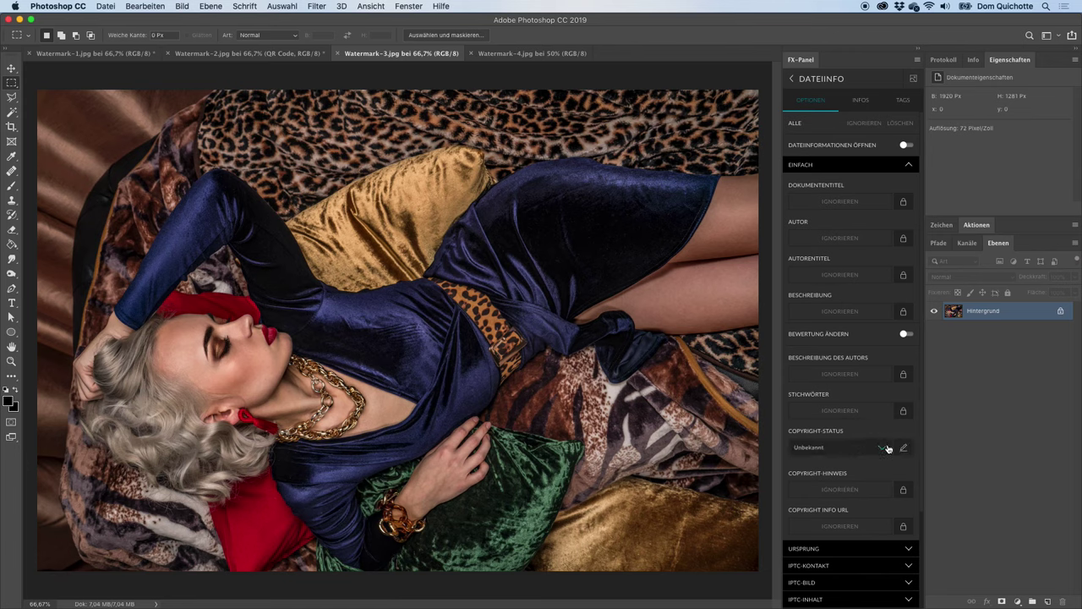
pyautogui.click(880, 449)
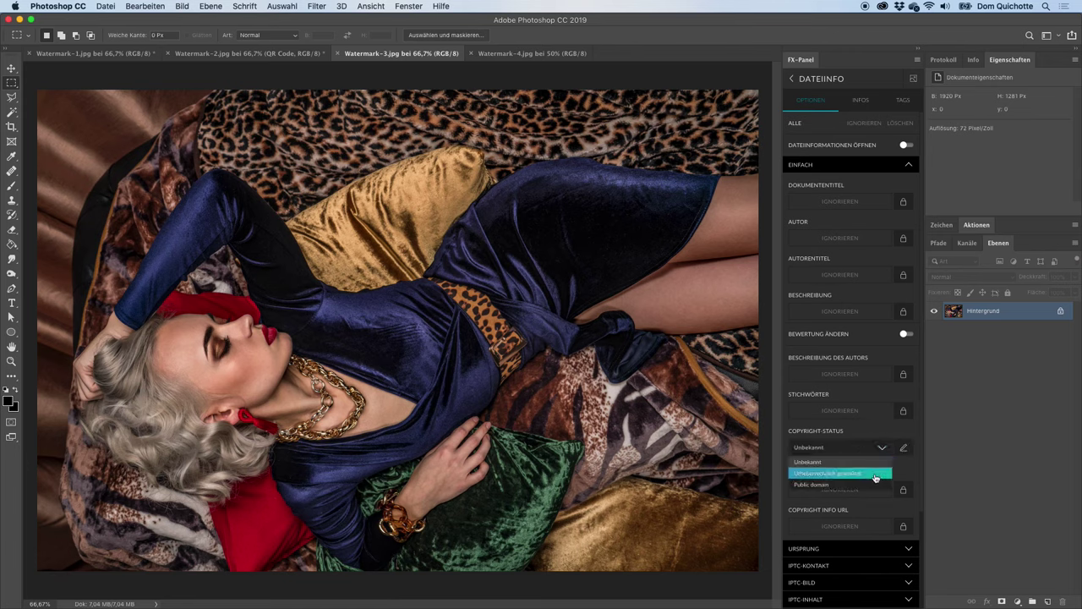
pyautogui.click(875, 475)
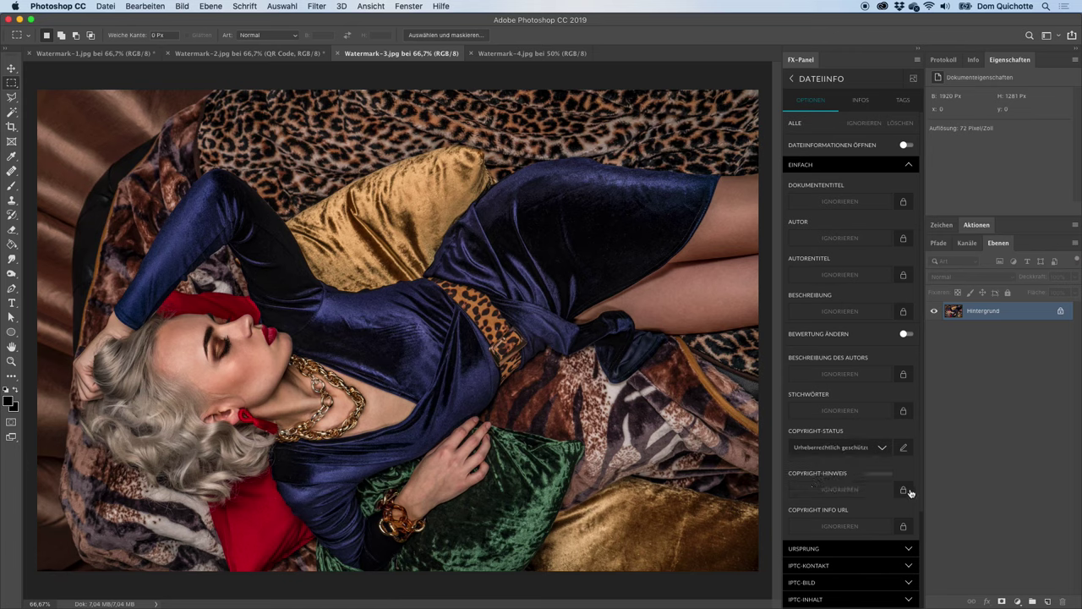
pyautogui.click(908, 492)
pyautogui.click(860, 497)
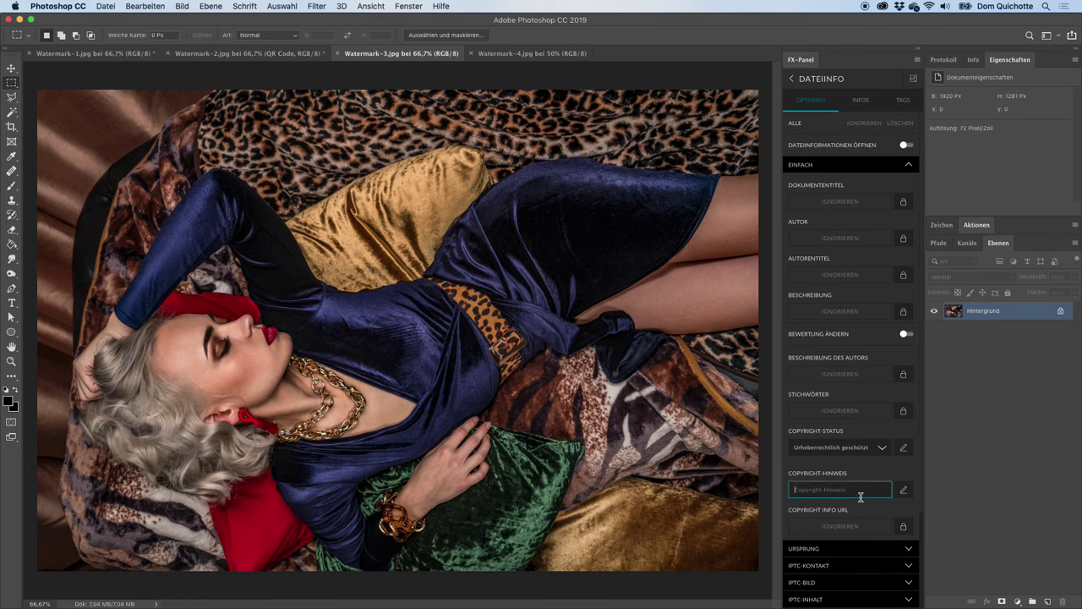
pyautogui.write('©DomQuichotte')
pyautogui.click(902, 526)
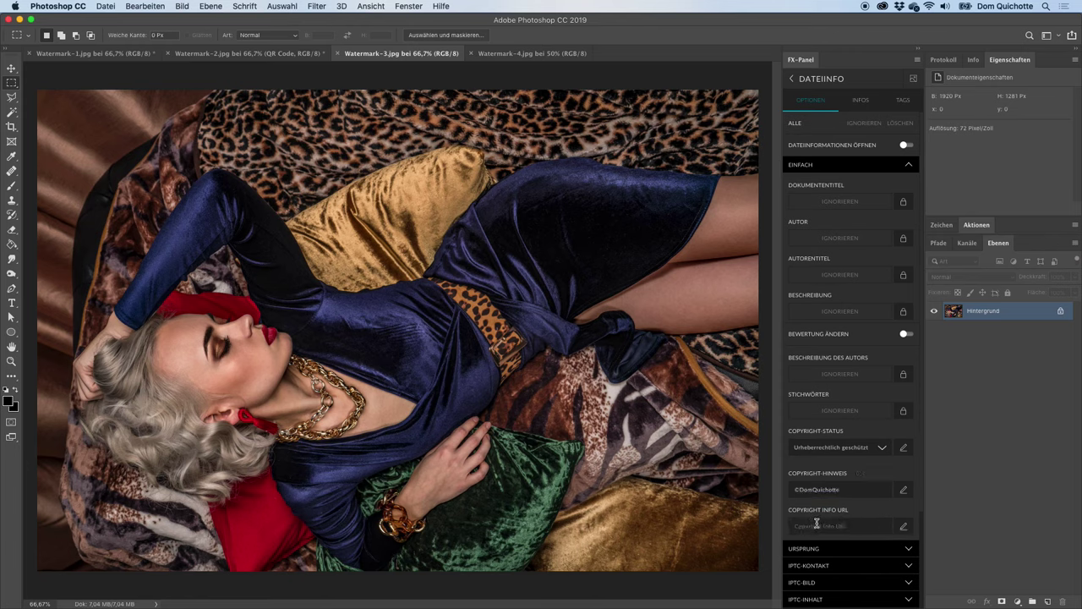
pyautogui.click(817, 525)
pyautogui.write('www.fx-panel.de')
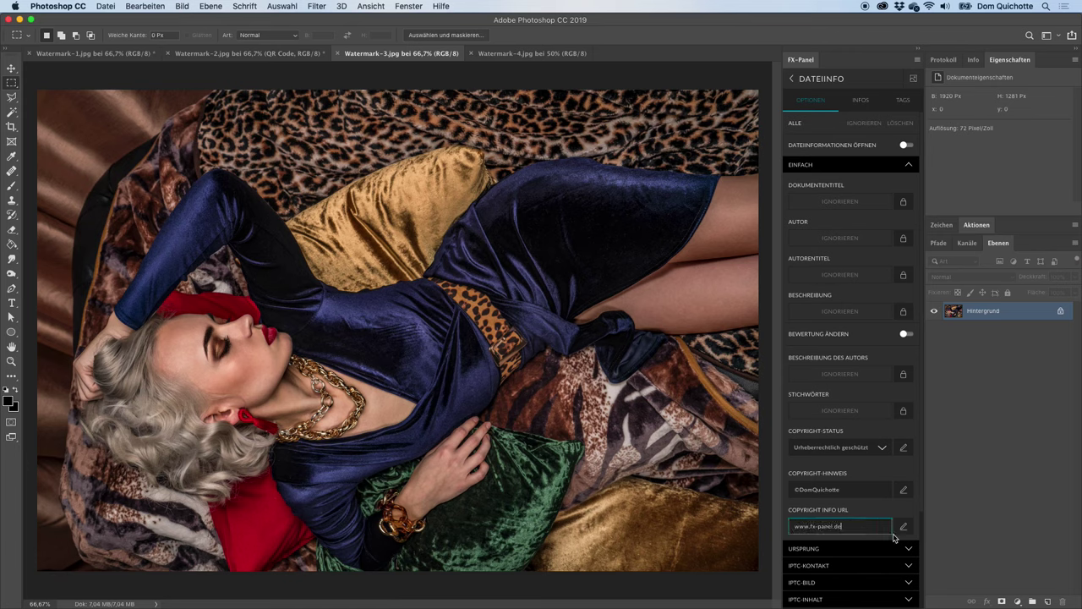
pyautogui.click(906, 512)
# Collapse EINFACH, enable Dateiinformationen öffnen and run the Dateiinfo preset on Watermark-3
pyautogui.click(873, 167)
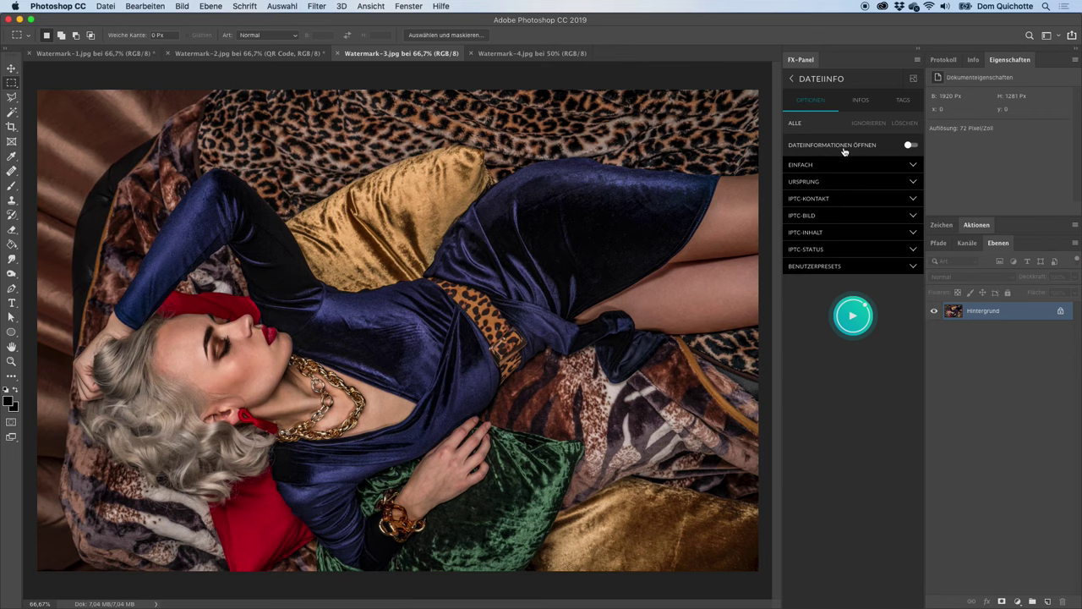
pyautogui.click(845, 151)
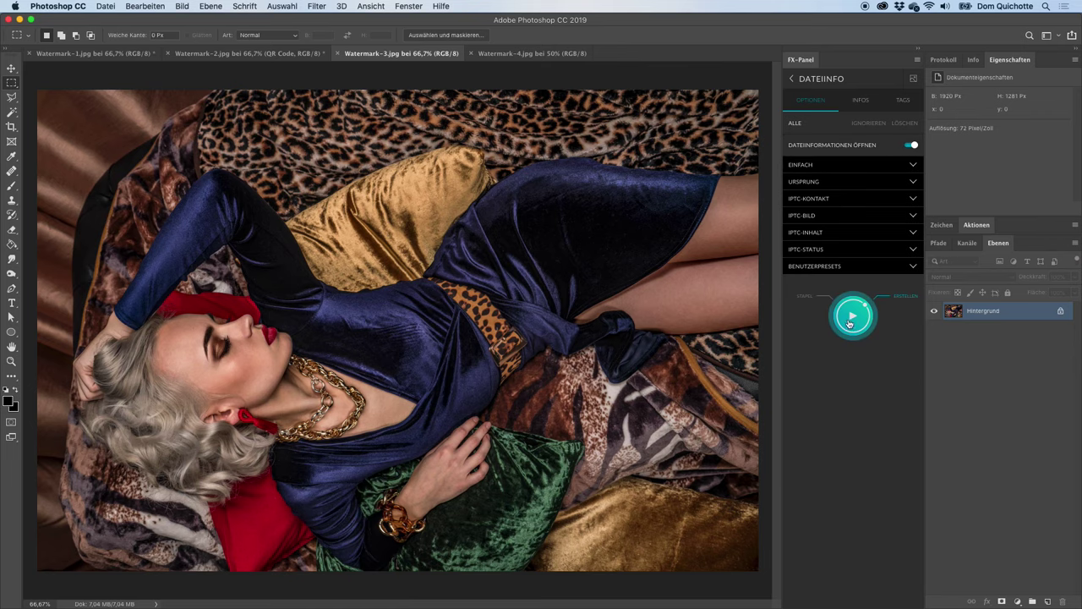
pyautogui.click(850, 323)
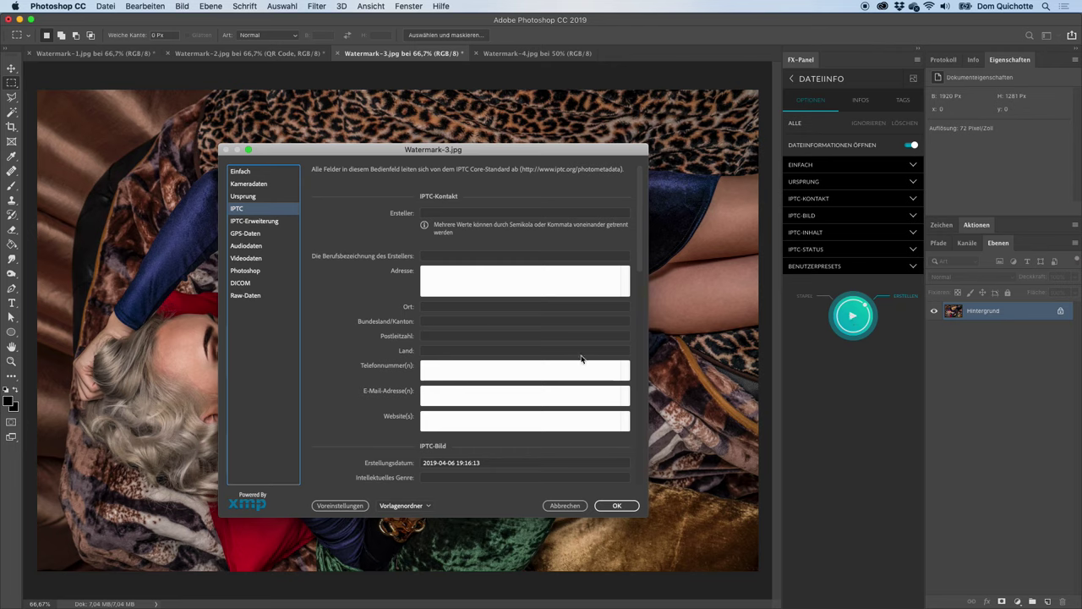
# Check the Einfach section's copyright-protected status and notice, then confirm the File Info dialog with OK
pyautogui.click(254, 172)
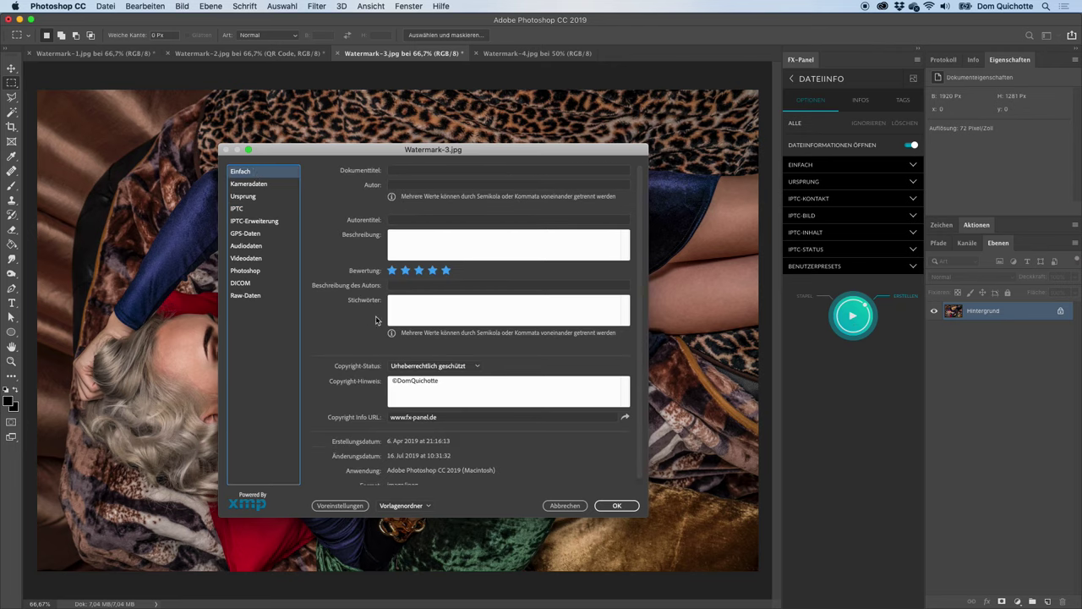
pyautogui.click(456, 387)
pyautogui.doubleClick(455, 387)
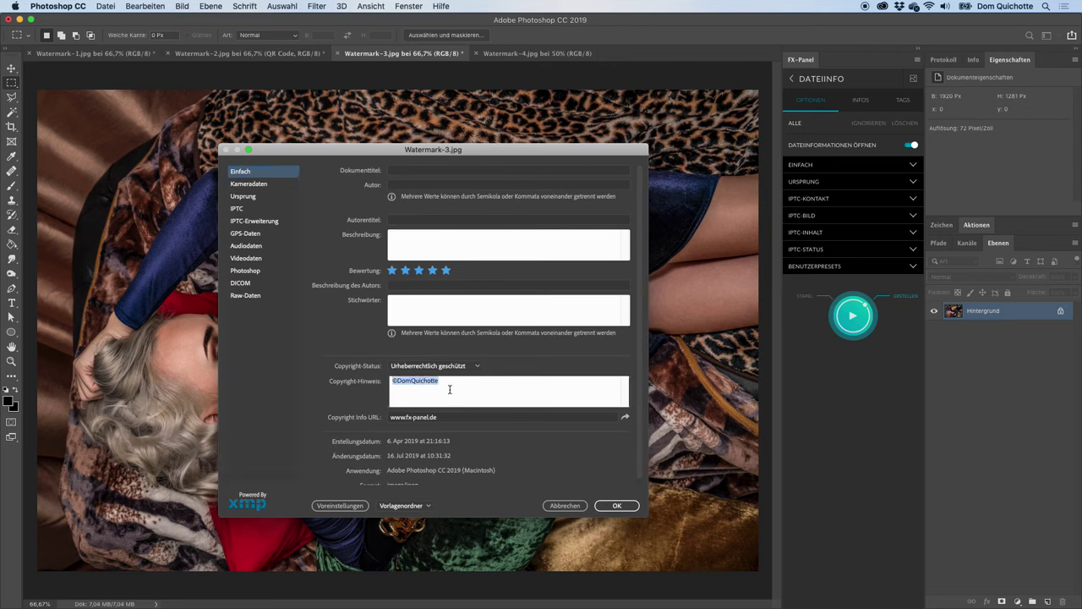
pyautogui.click(454, 387)
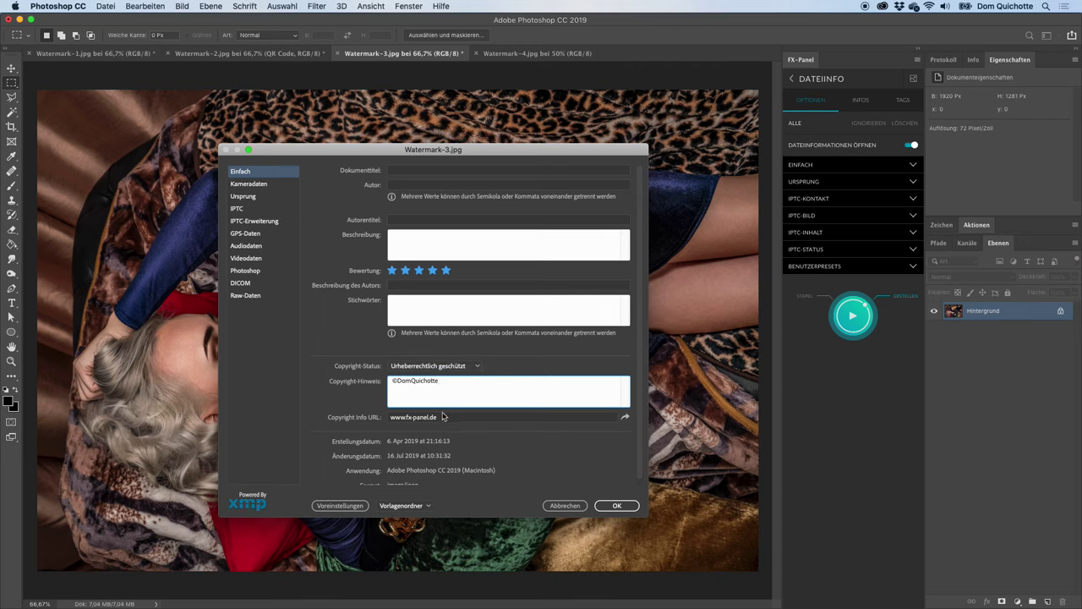
pyautogui.click(390, 404)
pyautogui.click(617, 506)
# Unlock the Stichwörter field in EINFACH and enter the keyword 'retuschiert'
pyautogui.click(848, 333)
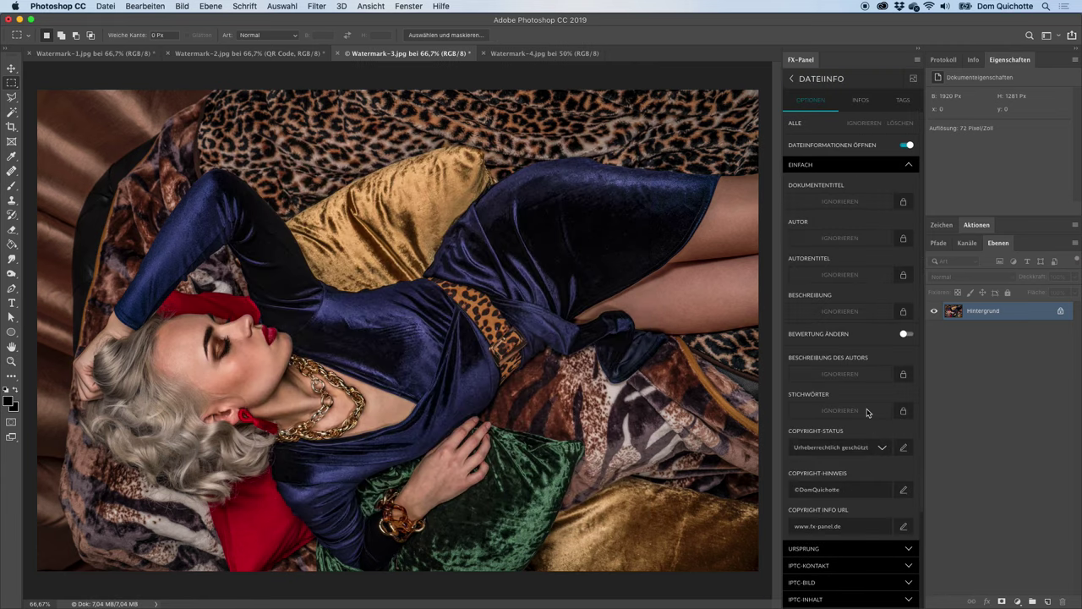
pyautogui.click(902, 413)
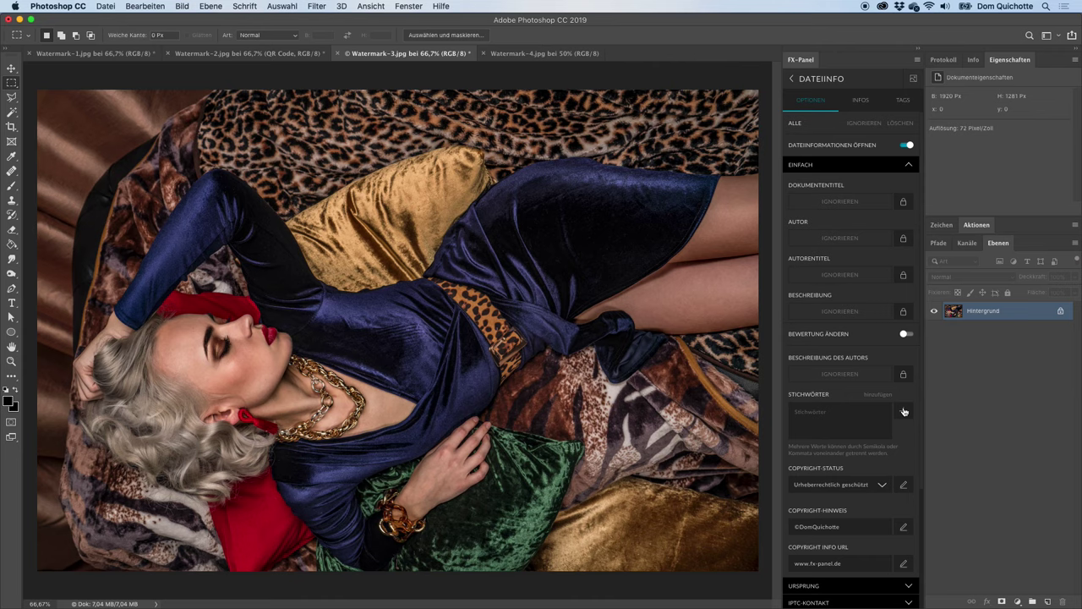
pyautogui.click(872, 414)
pyautogui.write('retuschiert')
pyautogui.click(858, 165)
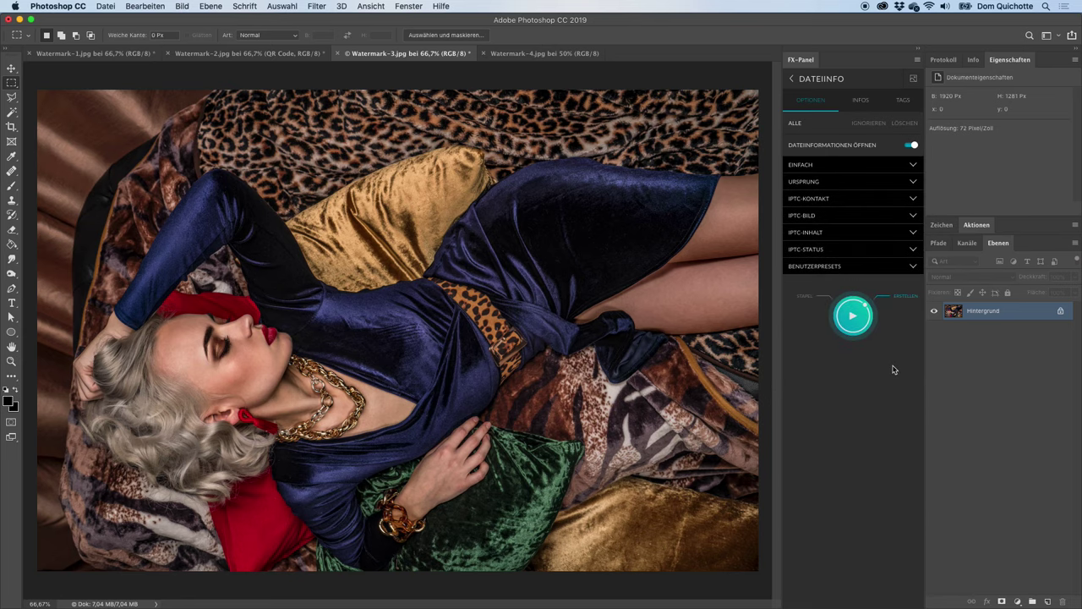
# Run the preset on Watermark-3 twice, see Stichwörter read 'retuschiert; retuschiert', then cancel
pyautogui.click(855, 317)
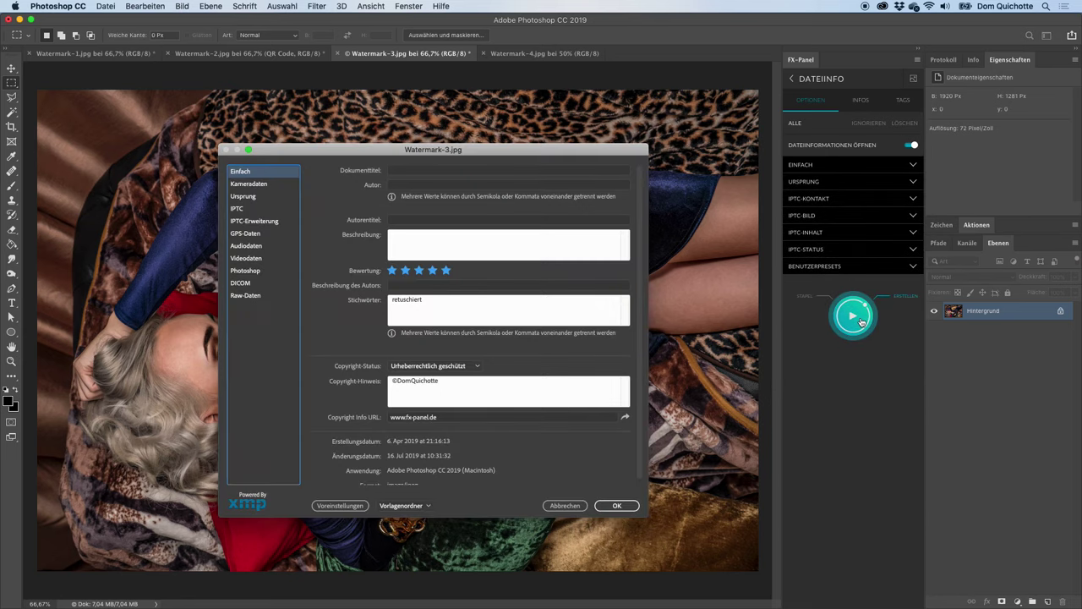
pyautogui.click(617, 506)
pyautogui.click(853, 321)
pyautogui.click(423, 301)
pyautogui.moveTo(464, 299); pyautogui.dragTo(379, 296)
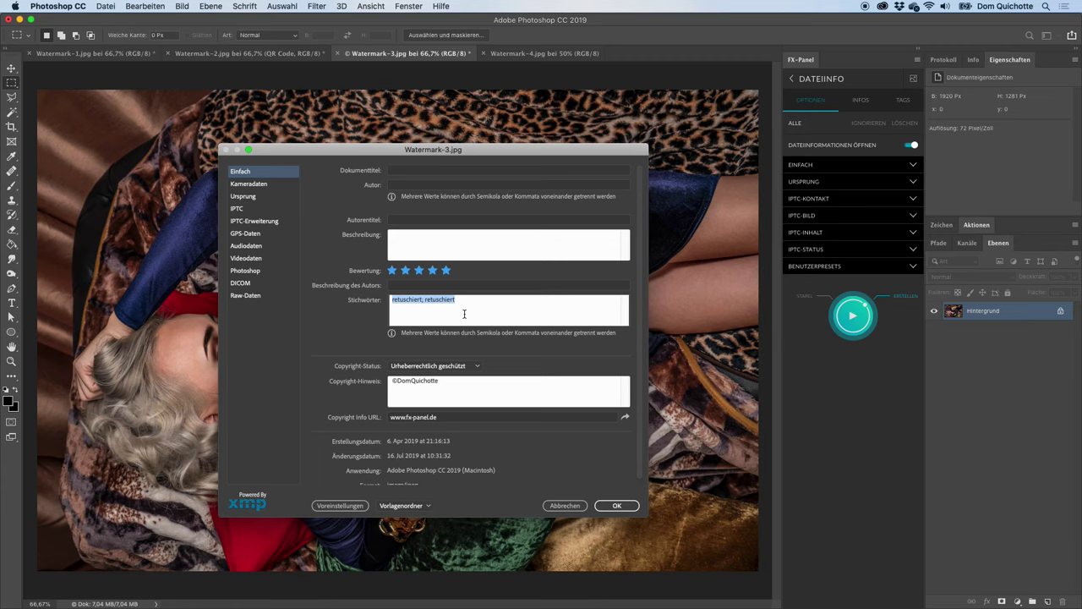
pyautogui.click(564, 506)
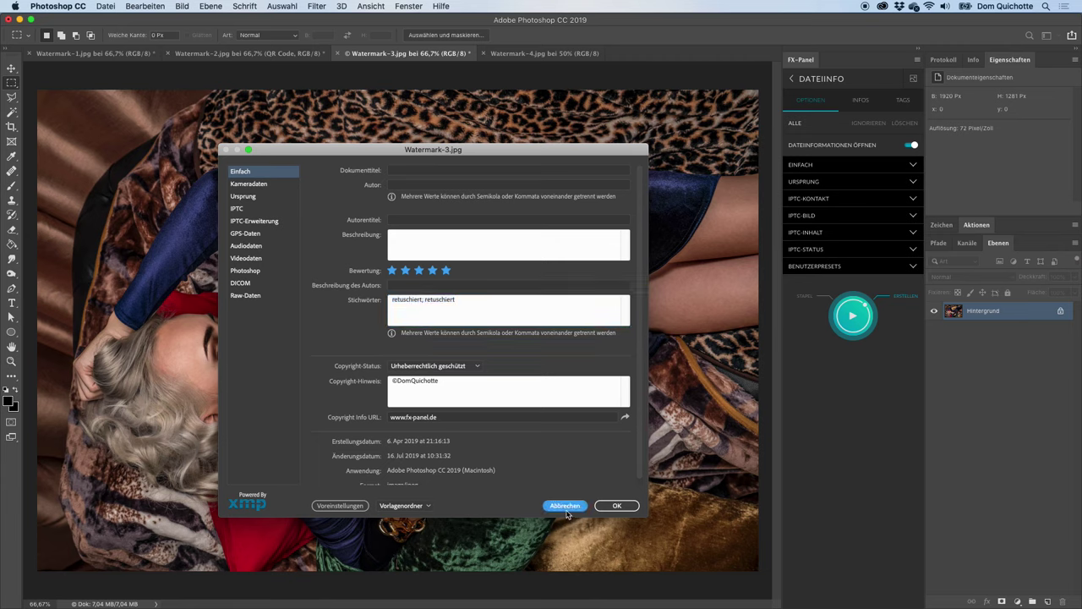
# Toggle the Stichwörter mode, rerun the preset and verify keywords read a single 'retuschiert'
pyautogui.click(866, 165)
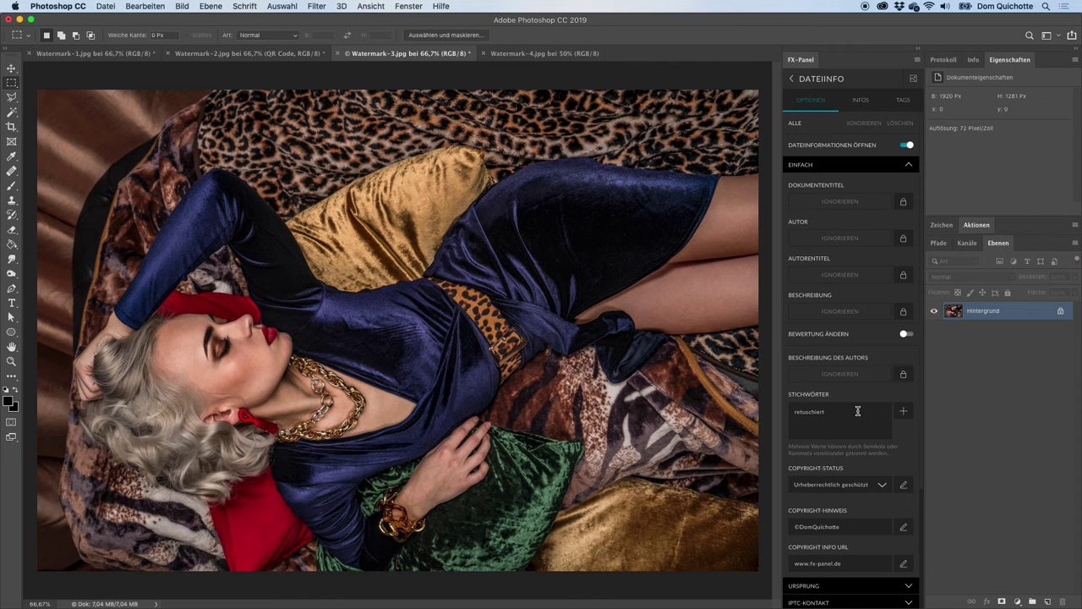
pyautogui.click(906, 412)
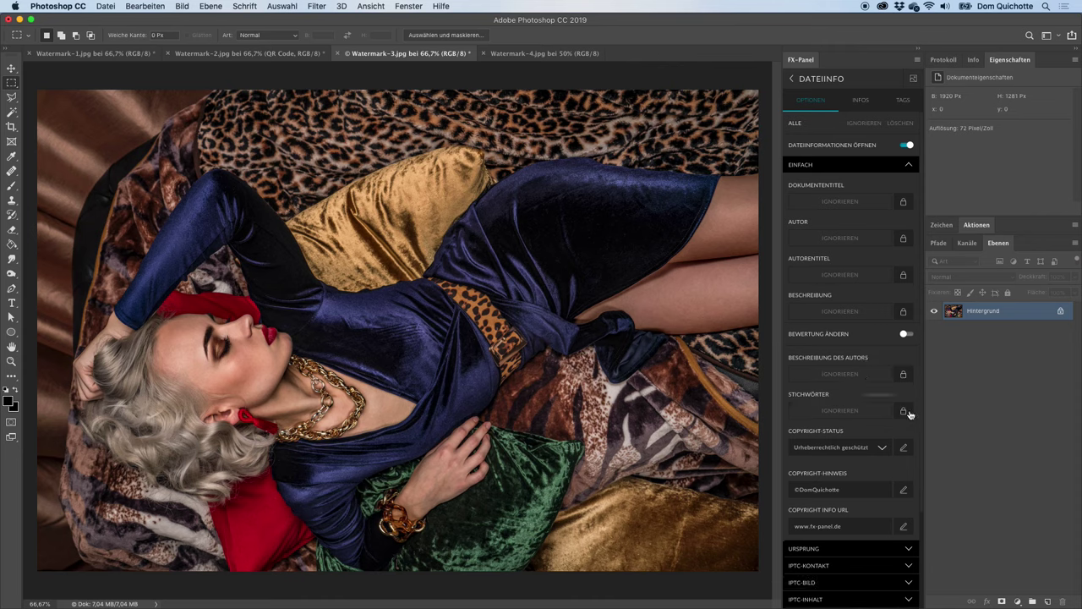
pyautogui.click(879, 167)
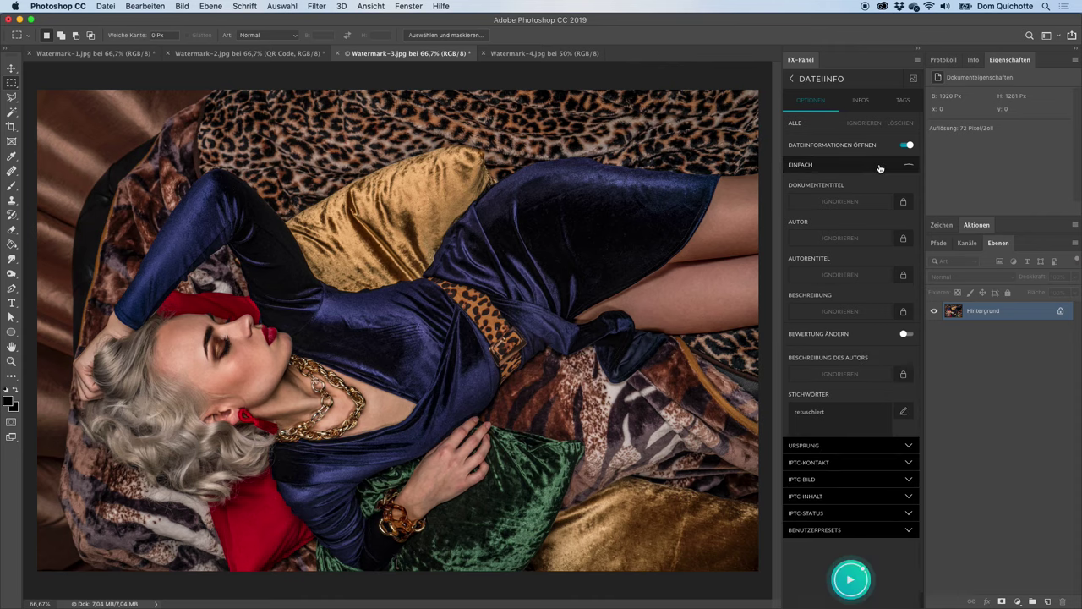
pyautogui.click(861, 320)
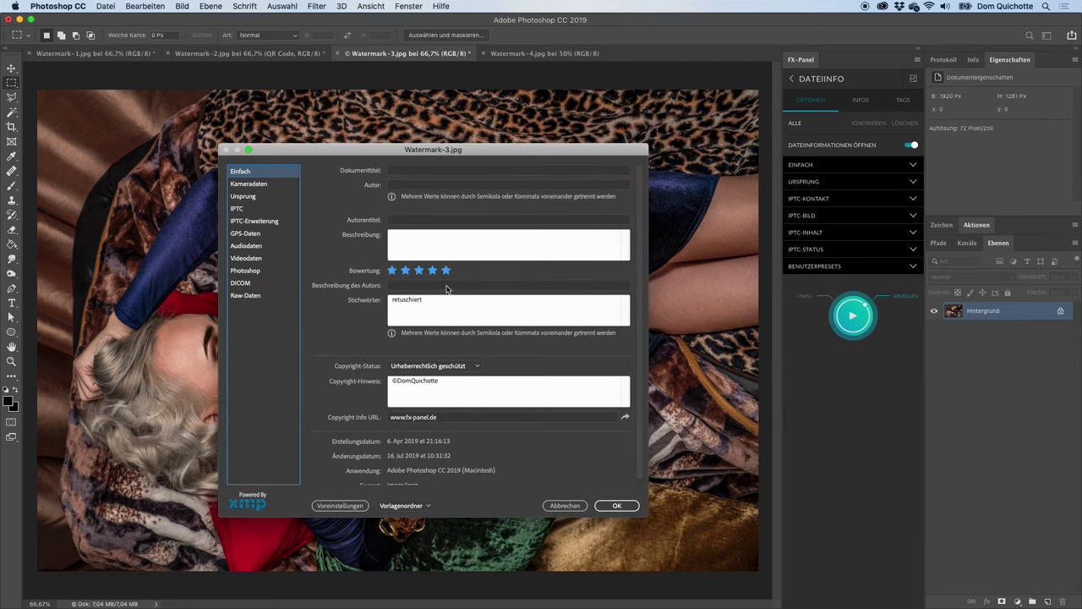
pyautogui.moveTo(439, 301); pyautogui.dragTo(374, 292)
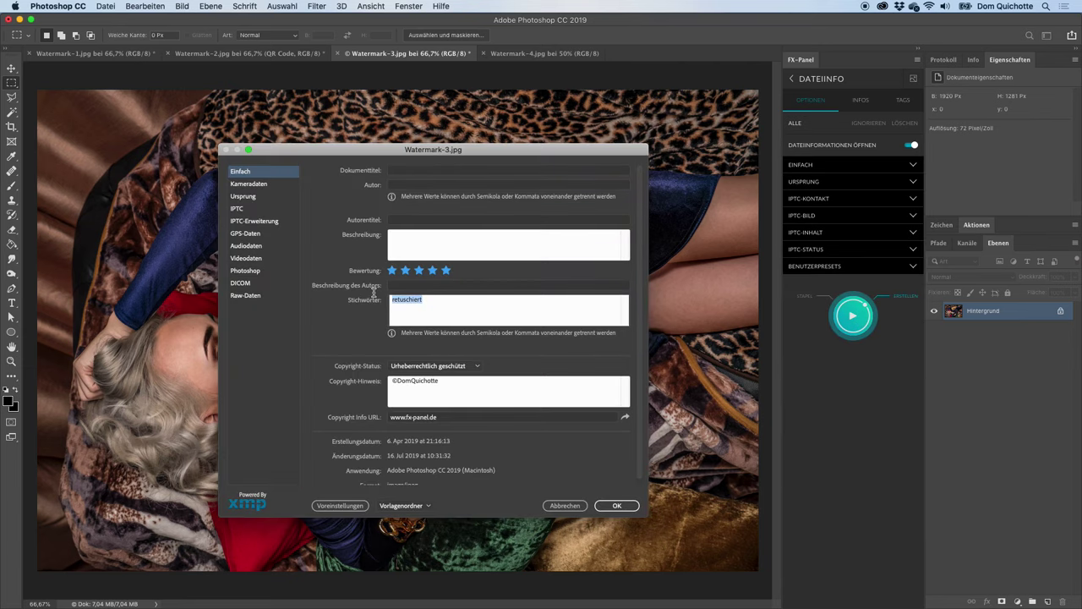
pyautogui.click(579, 506)
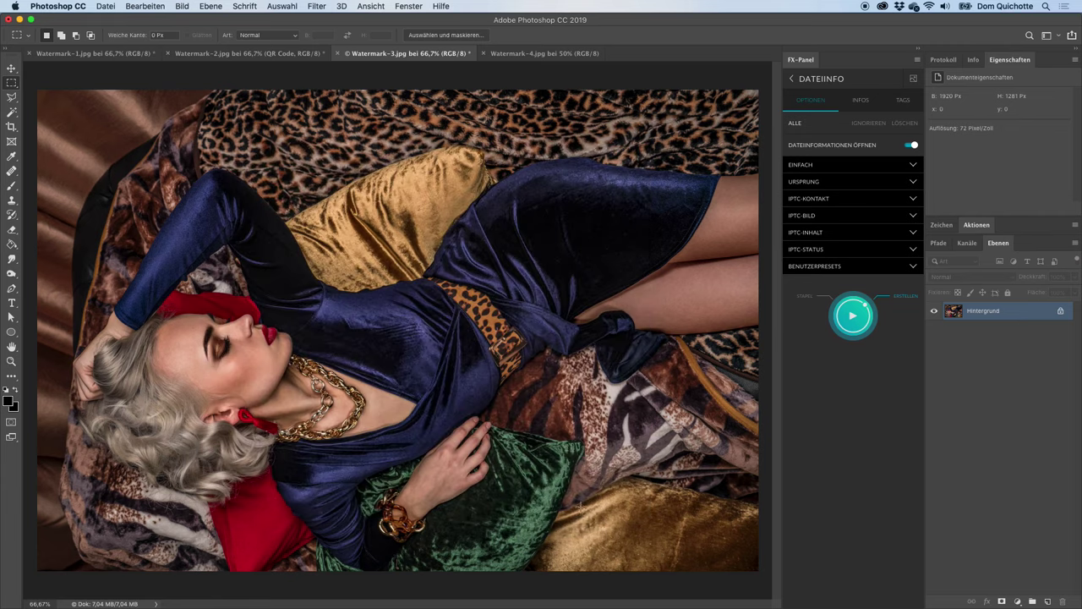
# Add a new entry under BENUTZERPRESETS and rename it after the photographer
pyautogui.click(854, 183)
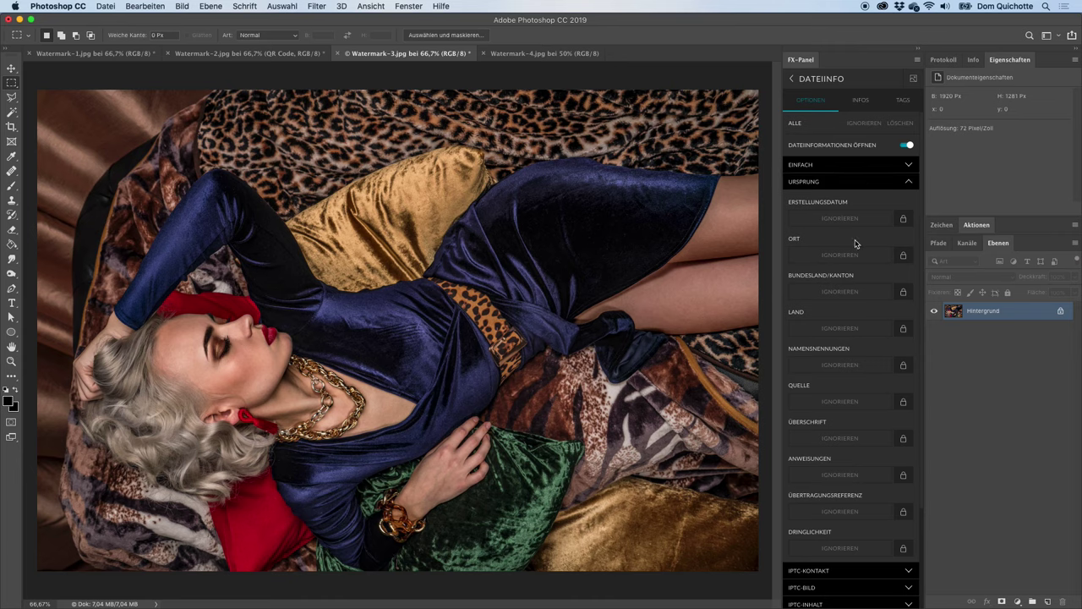
pyautogui.click(851, 182)
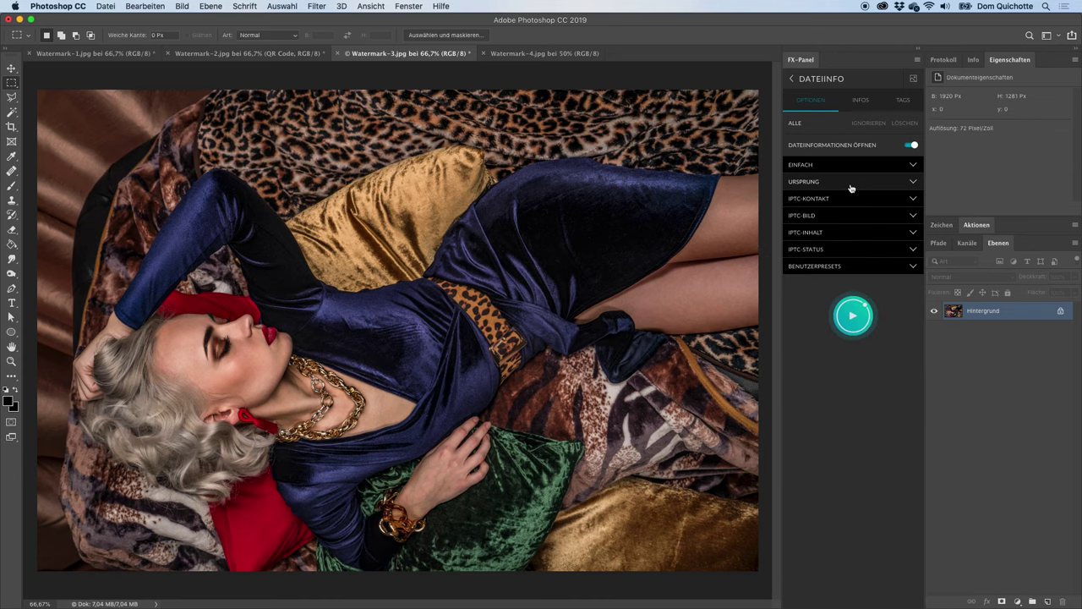
pyautogui.click(916, 270)
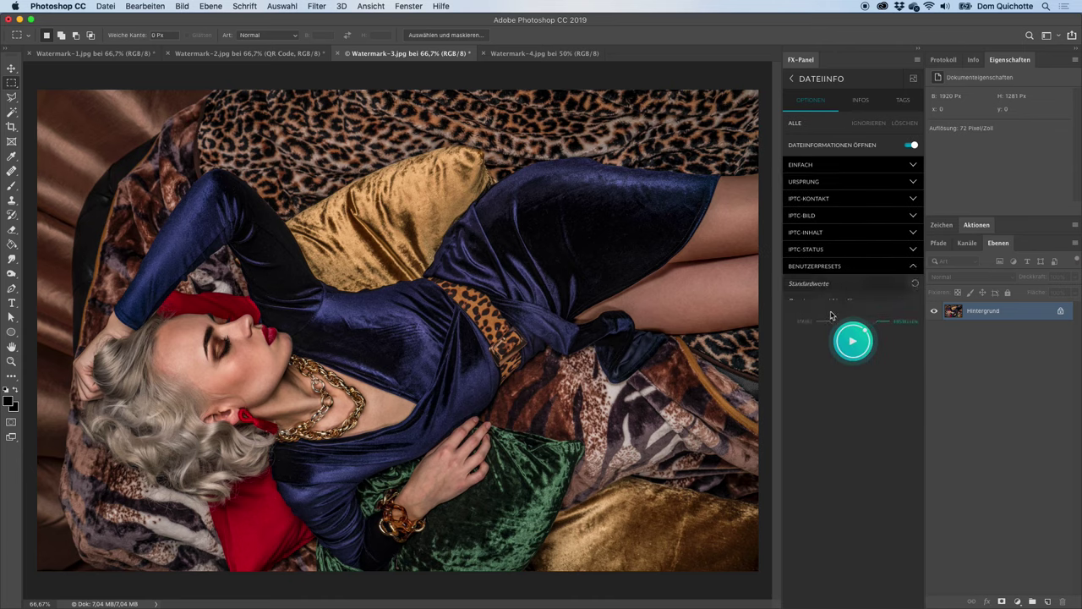
pyautogui.click(829, 303)
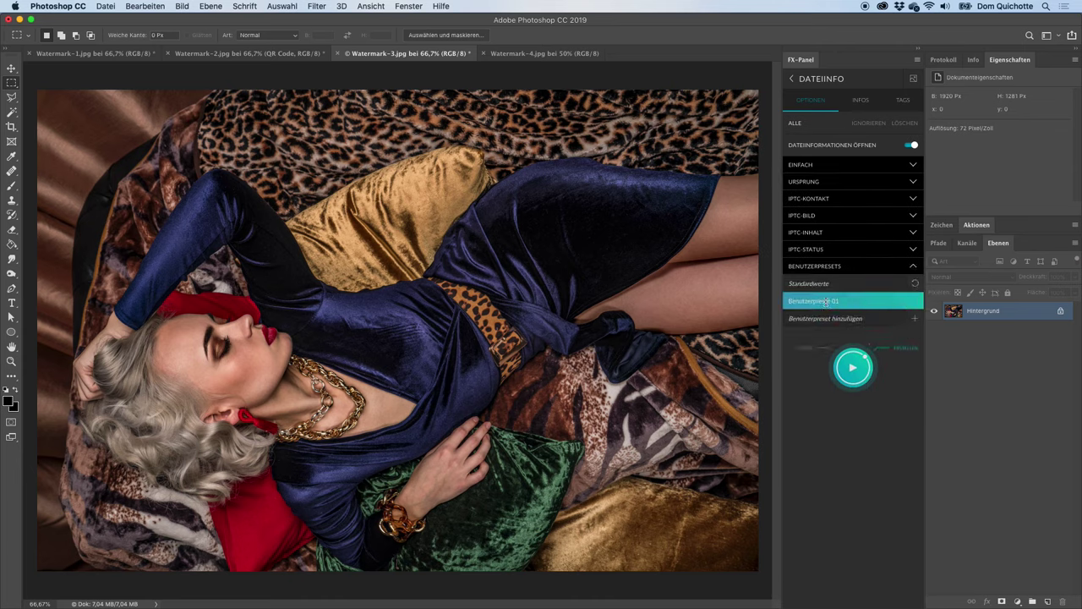
pyautogui.doubleClick(826, 302)
pyautogui.write('DomQuichotte')
pyautogui.press('Return')
# Run the Dateiinfo preset on Watermark-4, Watermark-1 and Watermark-2
pyautogui.click(836, 80)
pyautogui.click(533, 54)
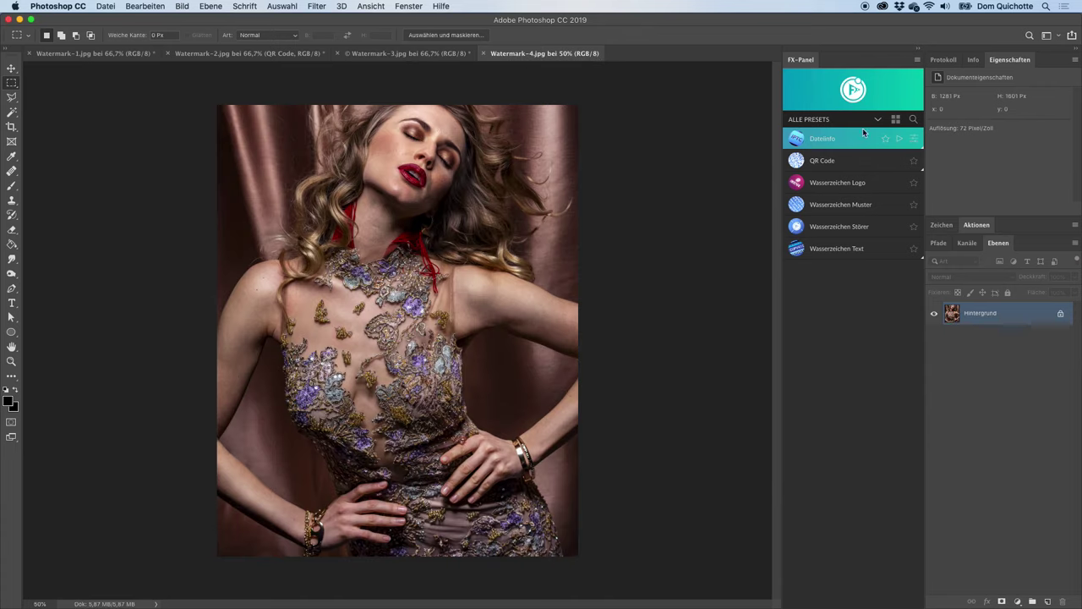
pyautogui.click(860, 140)
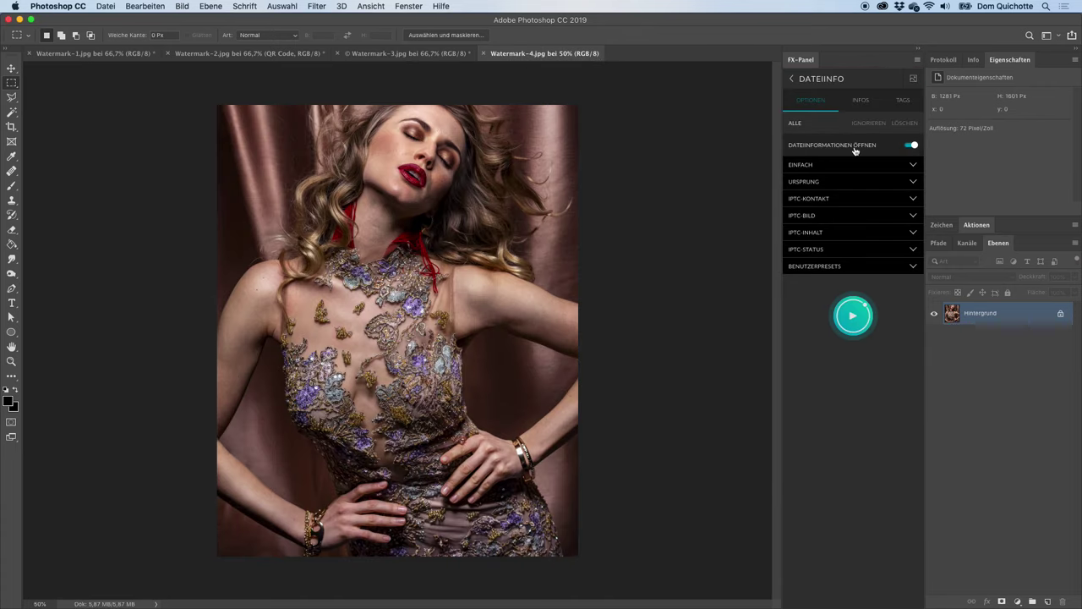
pyautogui.click(837, 80)
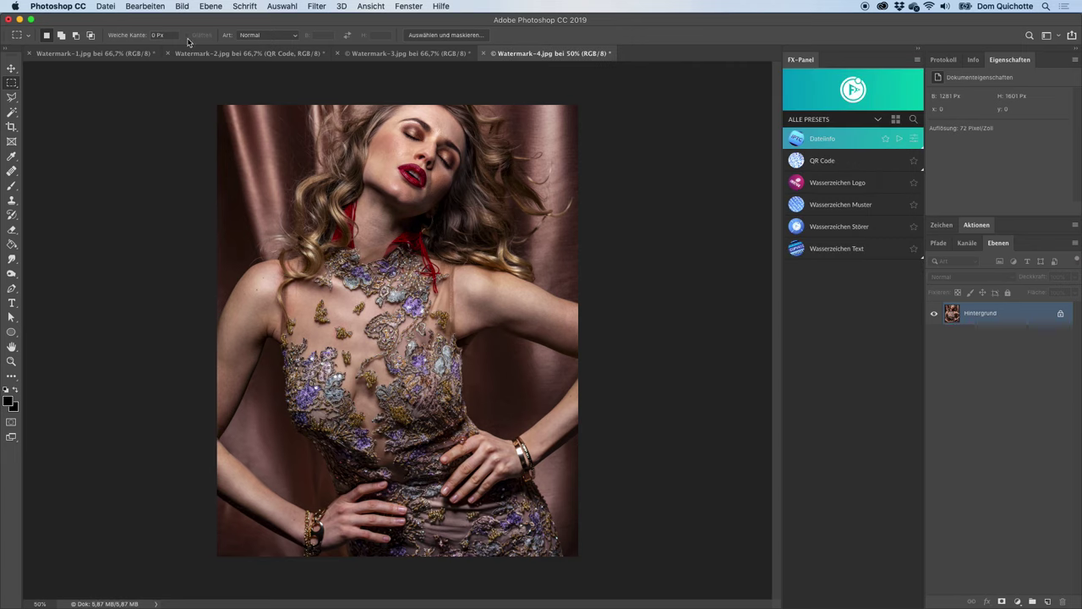
pyautogui.click(152, 53)
pyautogui.click(898, 138)
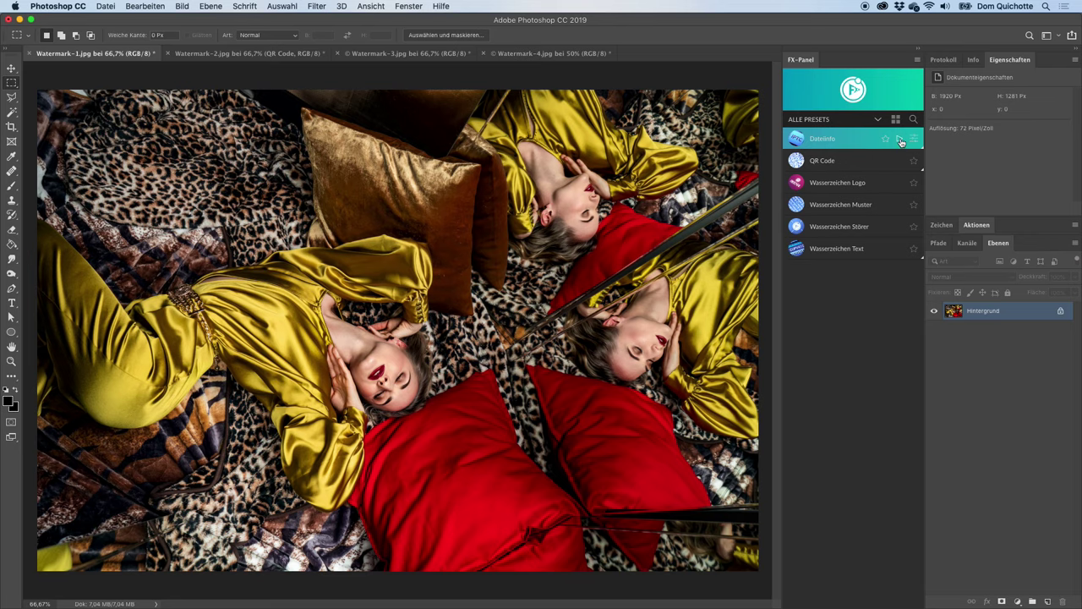
pyautogui.click(302, 54)
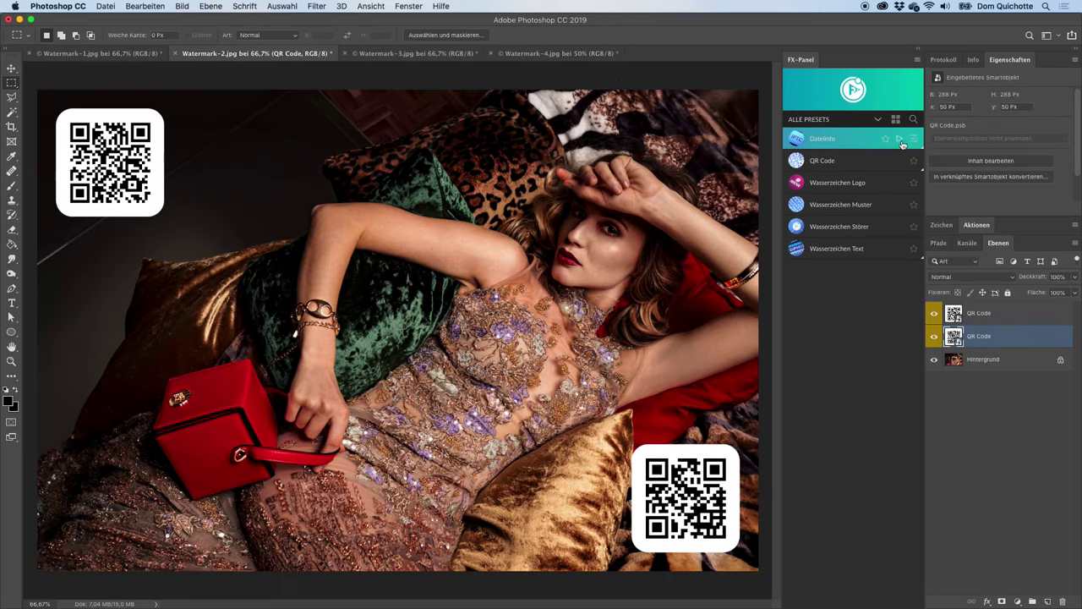
pyautogui.click(899, 140)
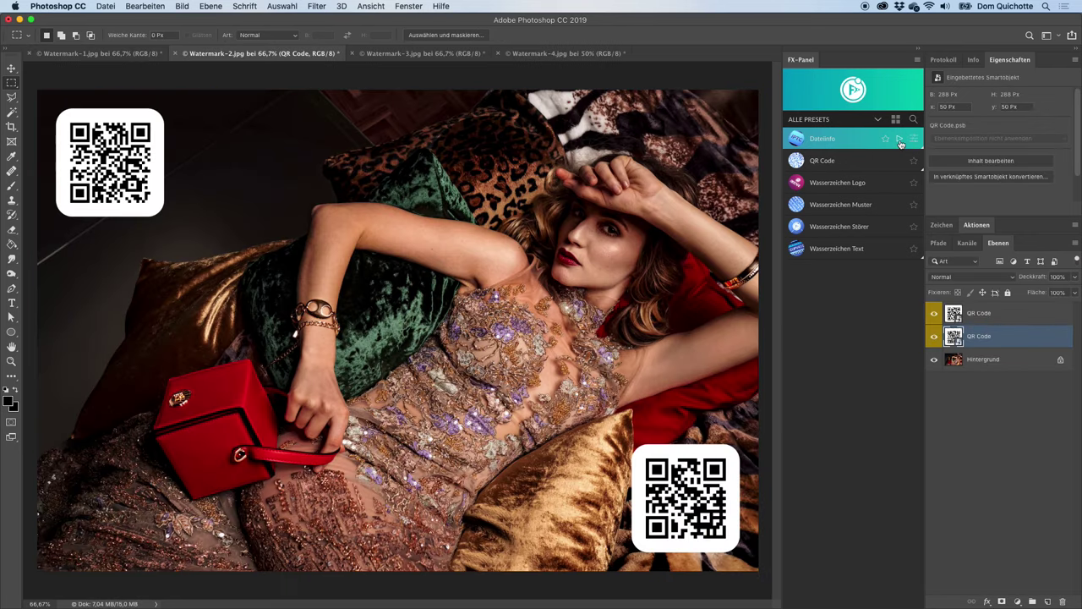